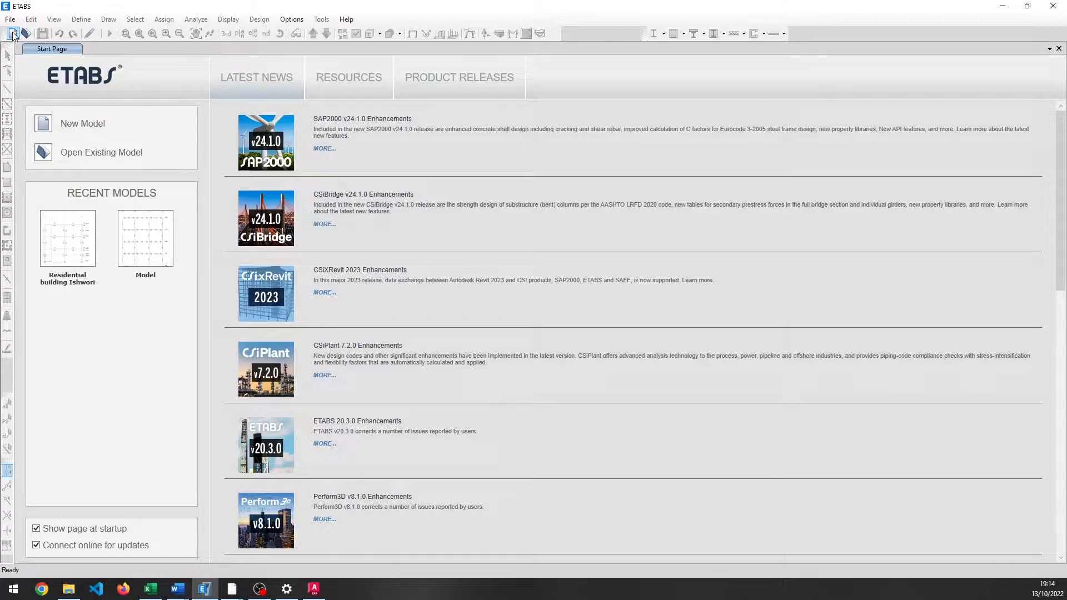
# Switch to AutoCAD and examine the second, first and ground floor plans of the residential building.
pyautogui.click(311, 586)
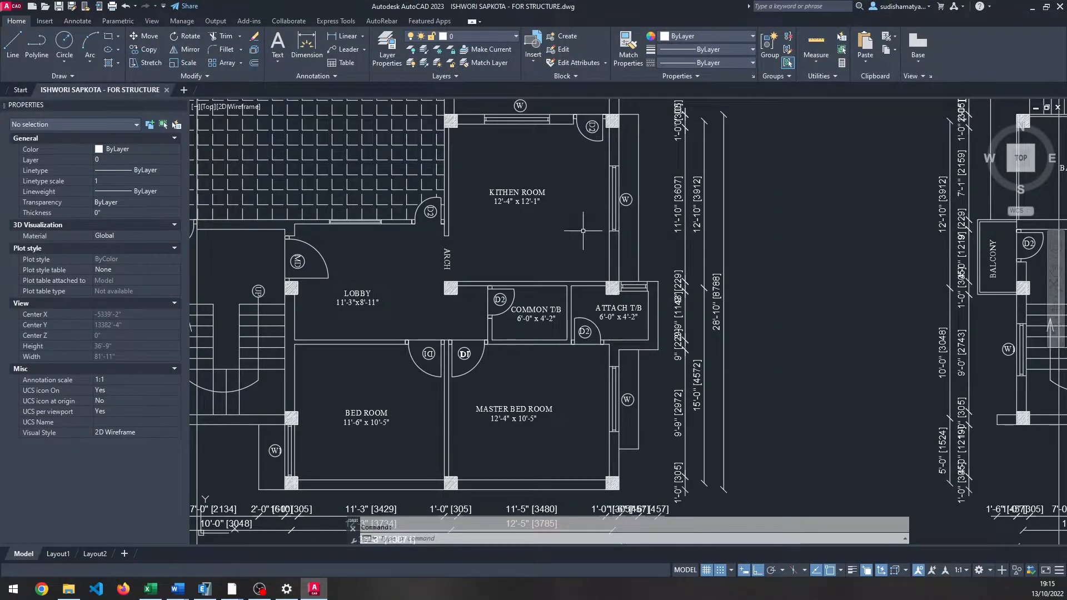
pyautogui.scroll(-3, 587, 263)
pyautogui.moveTo(1004, 295)
pyautogui.mouseDown(button='middle')
pyautogui.moveTo(734, 290)
pyautogui.moveTo(675, 299)
pyautogui.mouseUp(button='middle')
pyautogui.scroll(3, 601, 329)
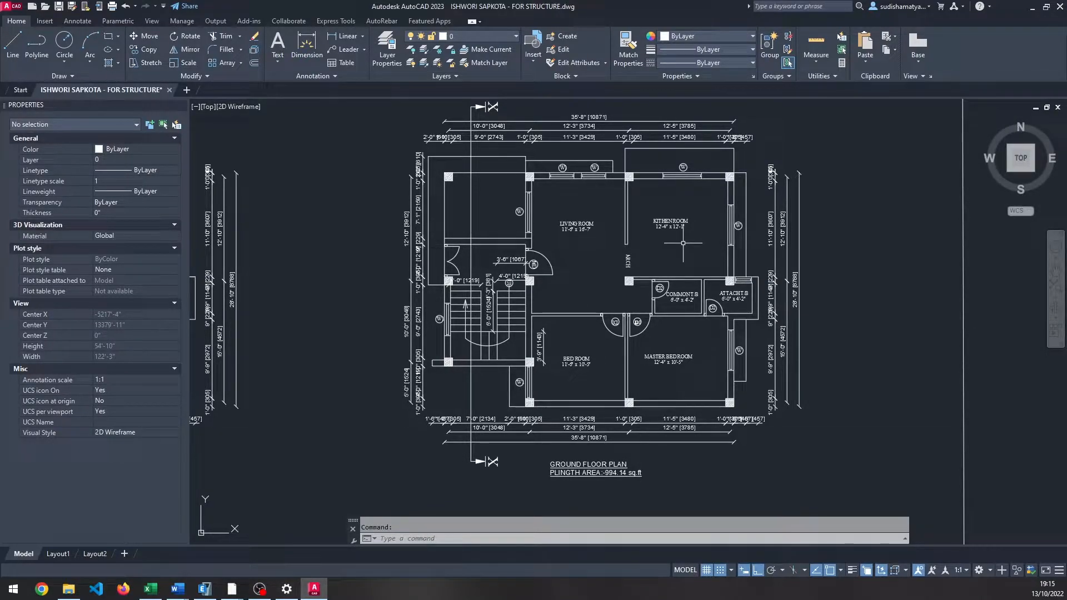
pyautogui.moveTo(523, 305); pyautogui.dragTo(715, 288, button='middle')
pyautogui.moveTo(477, 285); pyautogui.dragTo(688, 284, button='middle')
pyautogui.scroll(-4, 667, 285)
pyautogui.moveTo(483, 298); pyautogui.dragTo(658, 299, button='middle')
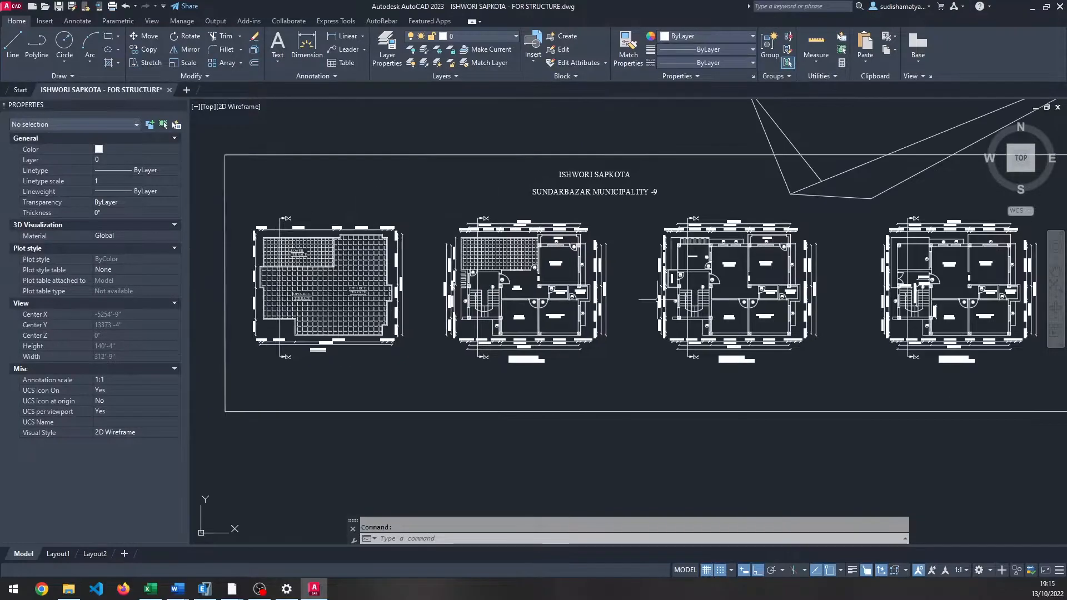
pyautogui.scroll(4, 511, 311)
pyautogui.scroll(-6, 622, 308)
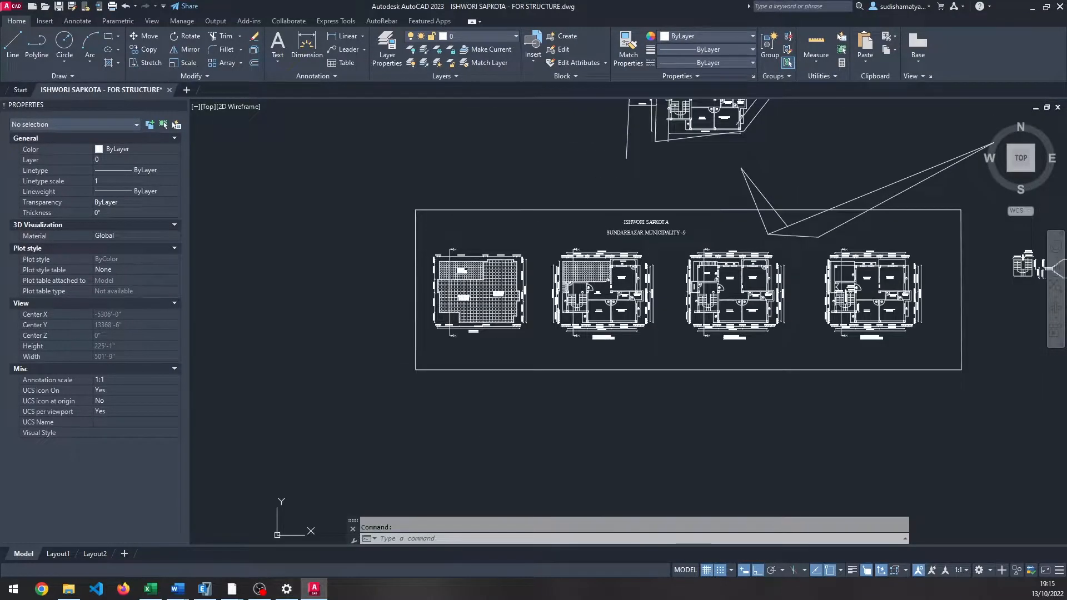
pyautogui.scroll(4, 516, 294)
pyautogui.moveTo(739, 303); pyautogui.dragTo(328, 297, button='middle')
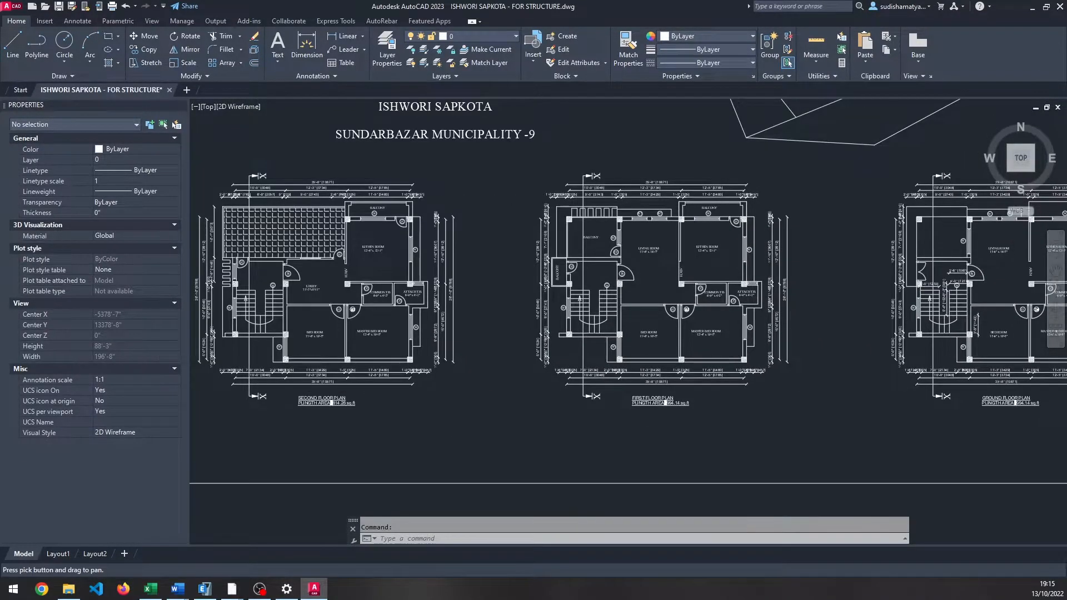
pyautogui.scroll(2, 973, 278)
pyautogui.moveTo(735, 303)
pyautogui.mouseDown(button='middle')
pyautogui.moveTo(444, 292)
pyautogui.moveTo(291, 309)
pyautogui.mouseUp(button='middle')
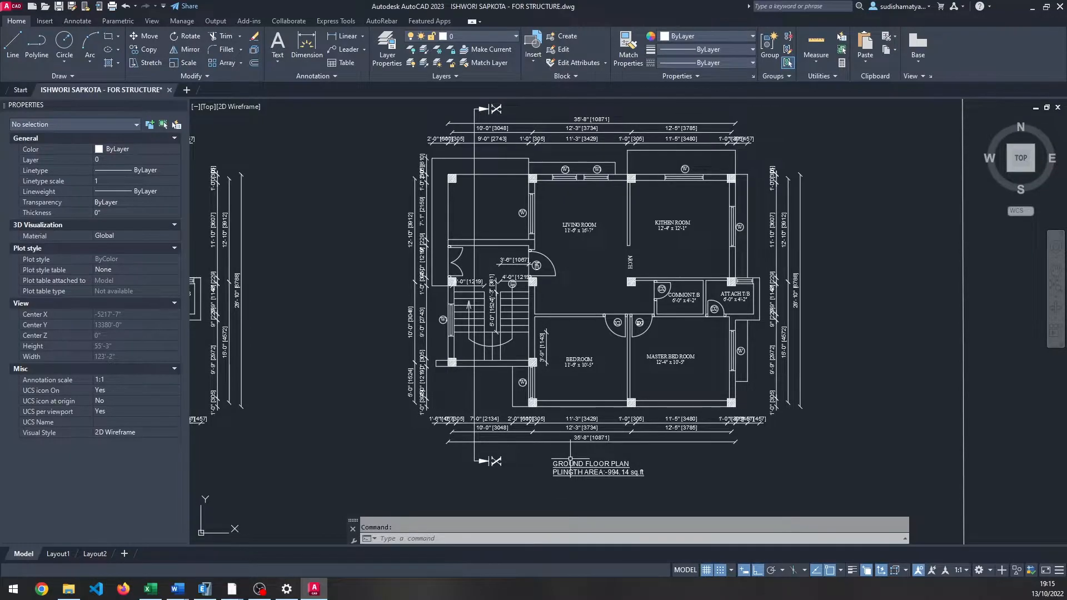
# Examine the column positions and horizontal dimension chains of the ground floor plan.
pyautogui.scroll(5, 570, 459)
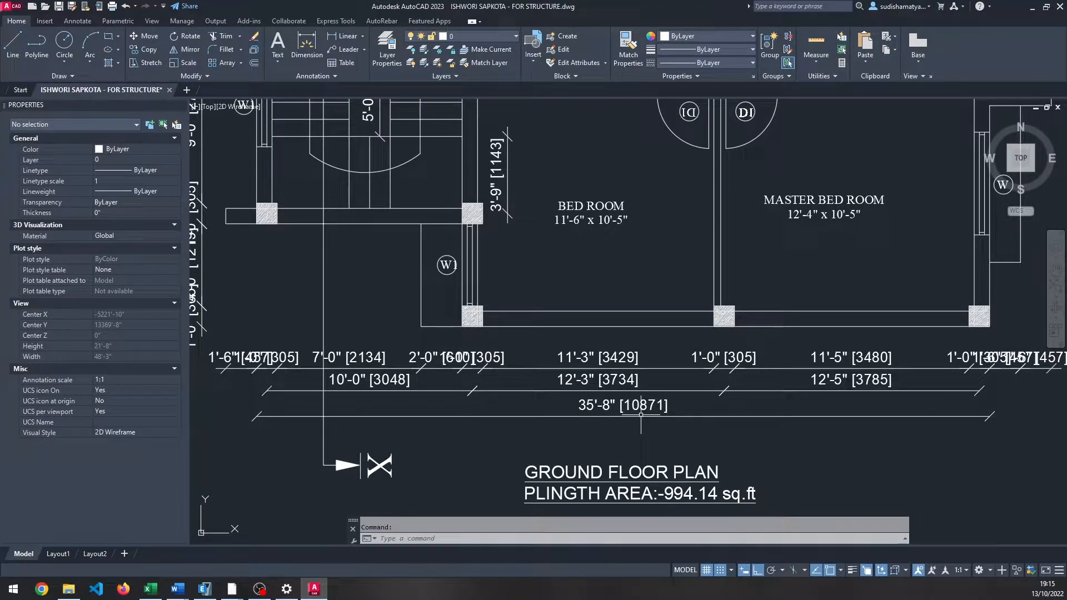
pyautogui.scroll(-2, 610, 426)
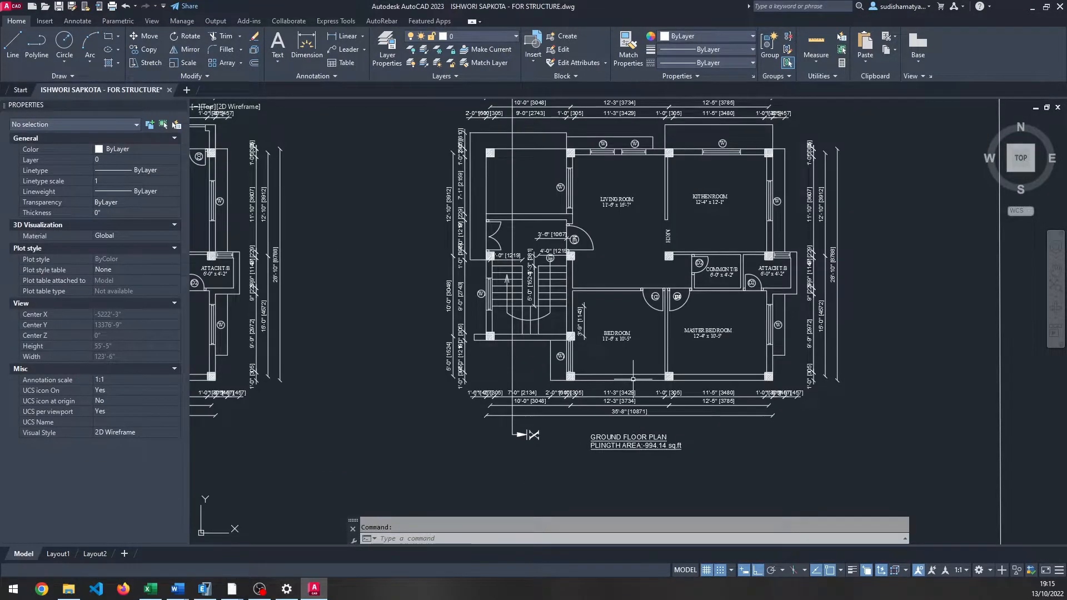
pyautogui.scroll(3, 630, 412)
pyautogui.scroll(-1, 613, 444)
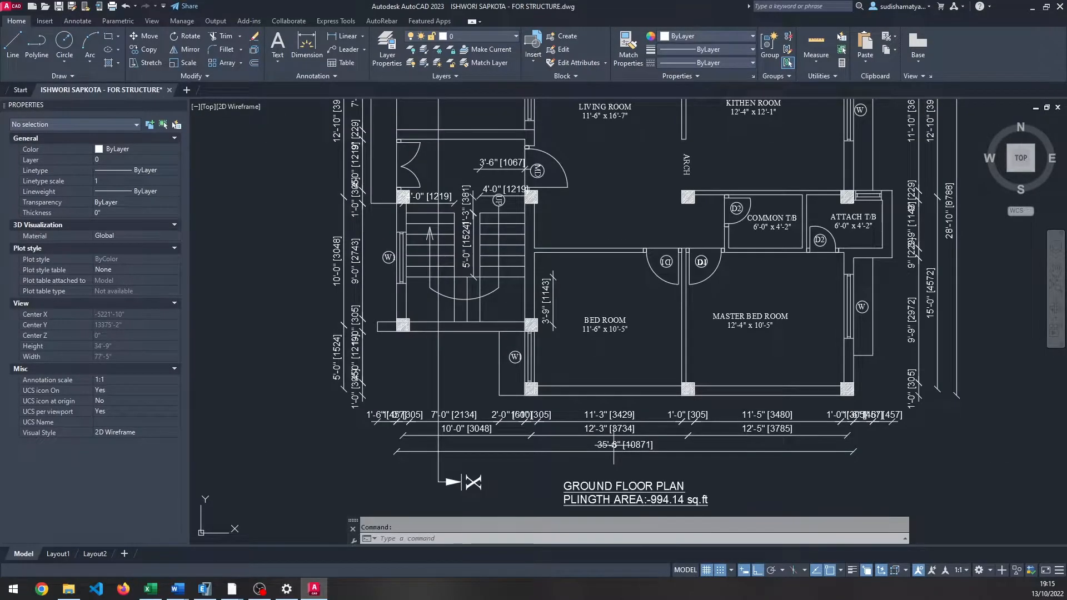
pyautogui.scroll(-6, 614, 444)
pyautogui.scroll(4, 639, 282)
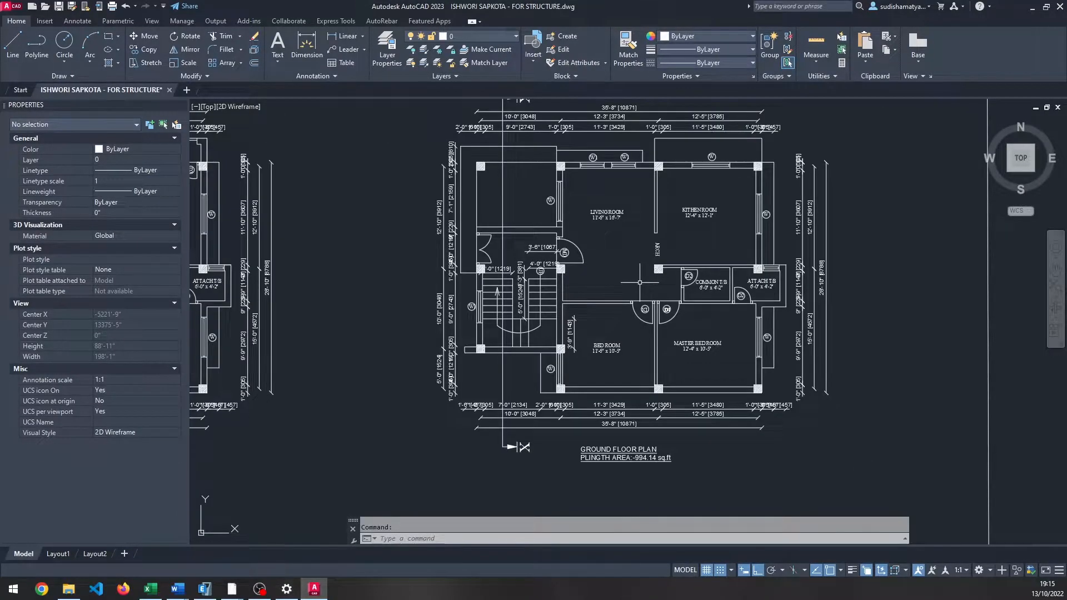
# Switch to the Structural Report in Word and review its Building Information table, including storeys, heights, soil type and member sizes.
pyautogui.moveTo(183, 595)
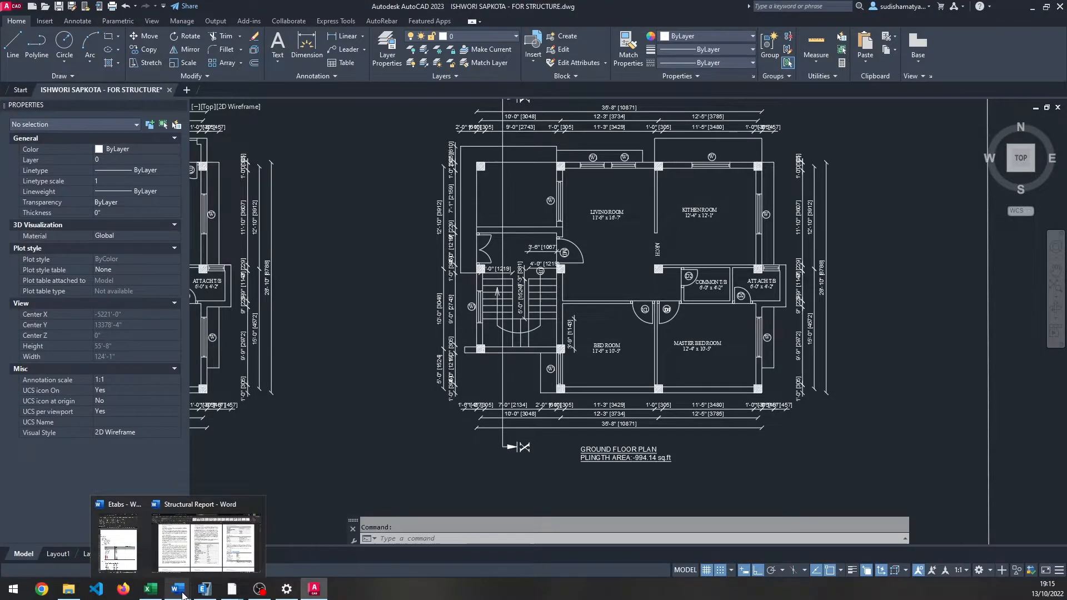
pyautogui.click(192, 557)
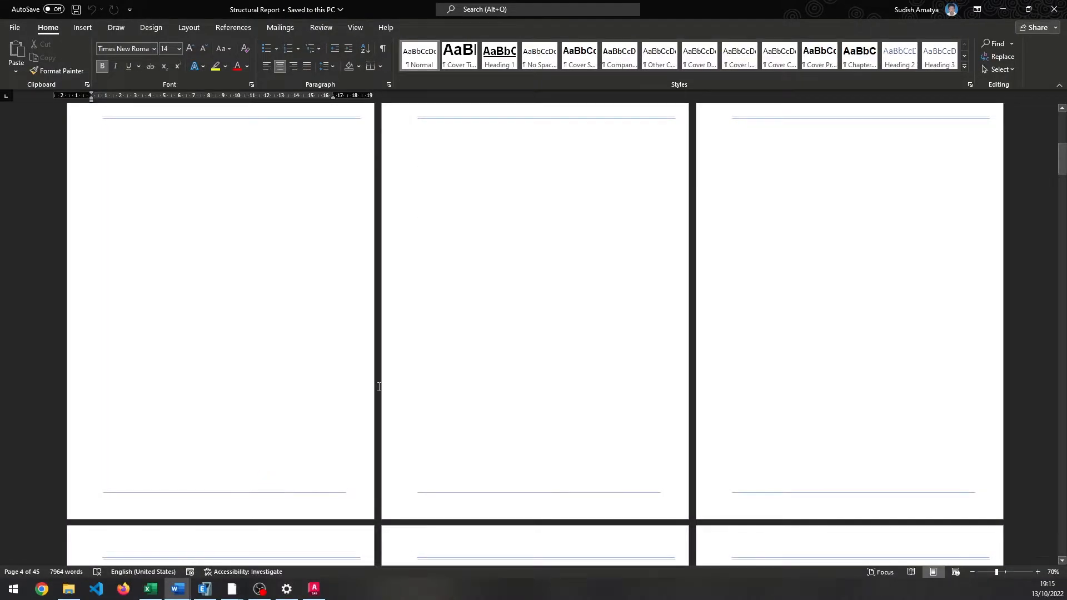
pyautogui.keyDown('ctrl'); pyautogui.scroll(2, 531, 328); pyautogui.keyUp('ctrl')
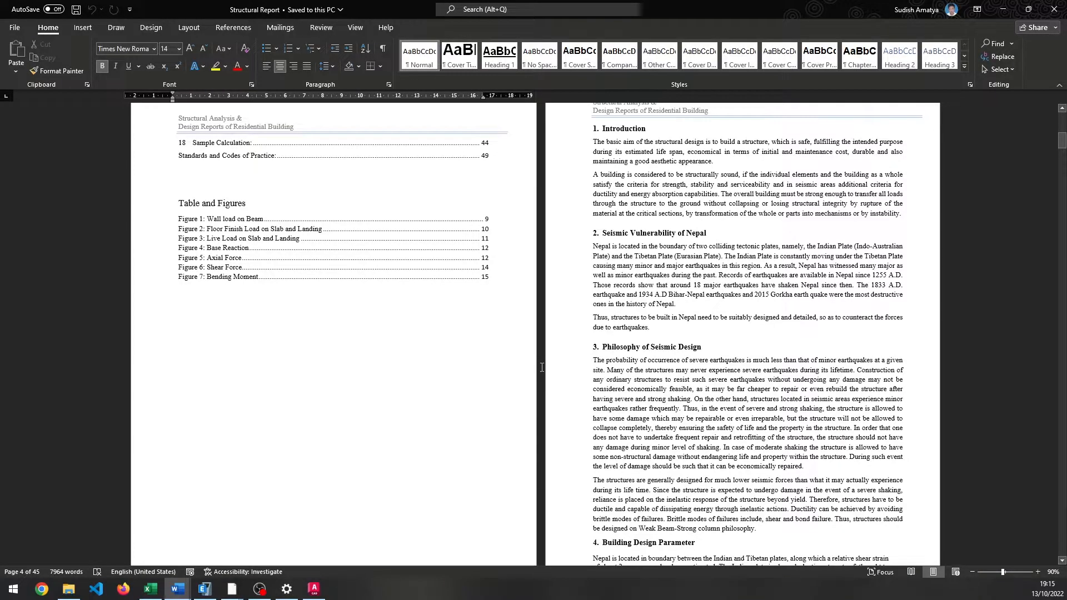
pyautogui.scroll(-15, 542, 368)
pyautogui.scroll(-2, 600, 397)
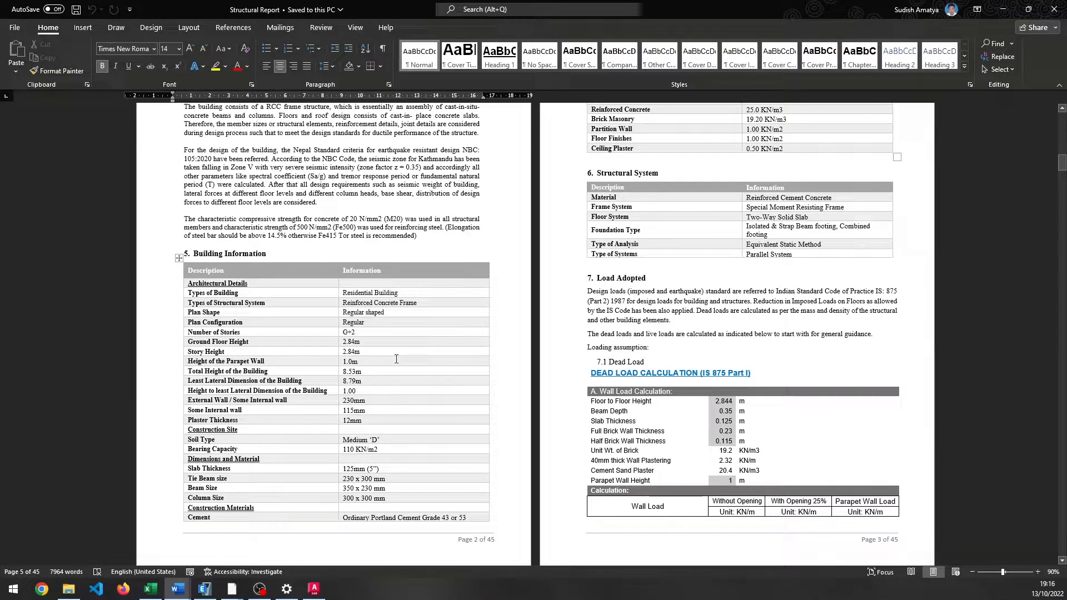
pyautogui.click(394, 442)
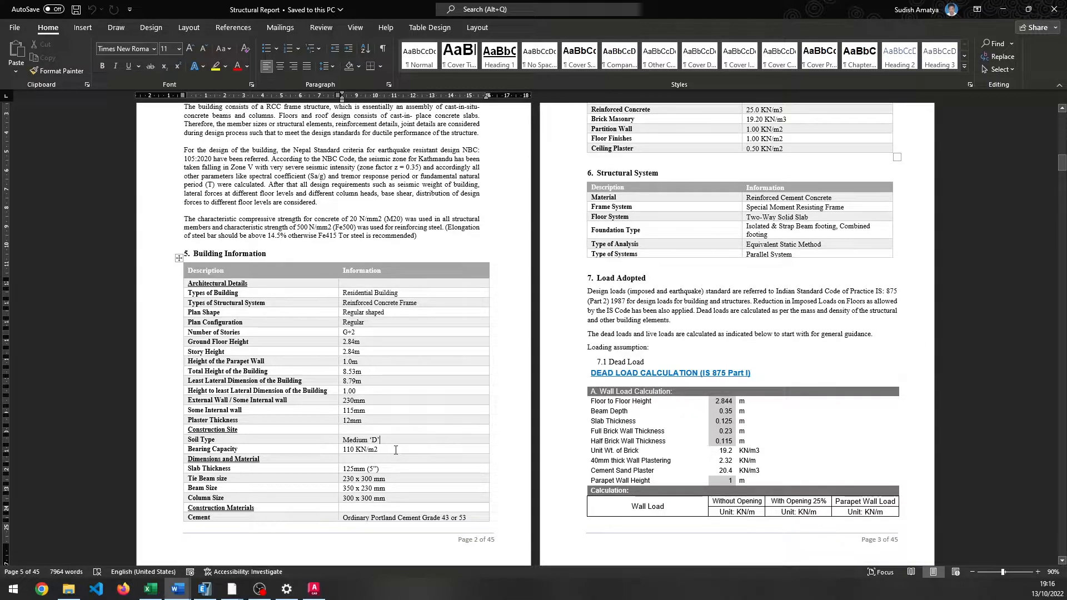
pyautogui.scroll(-3, 396, 450)
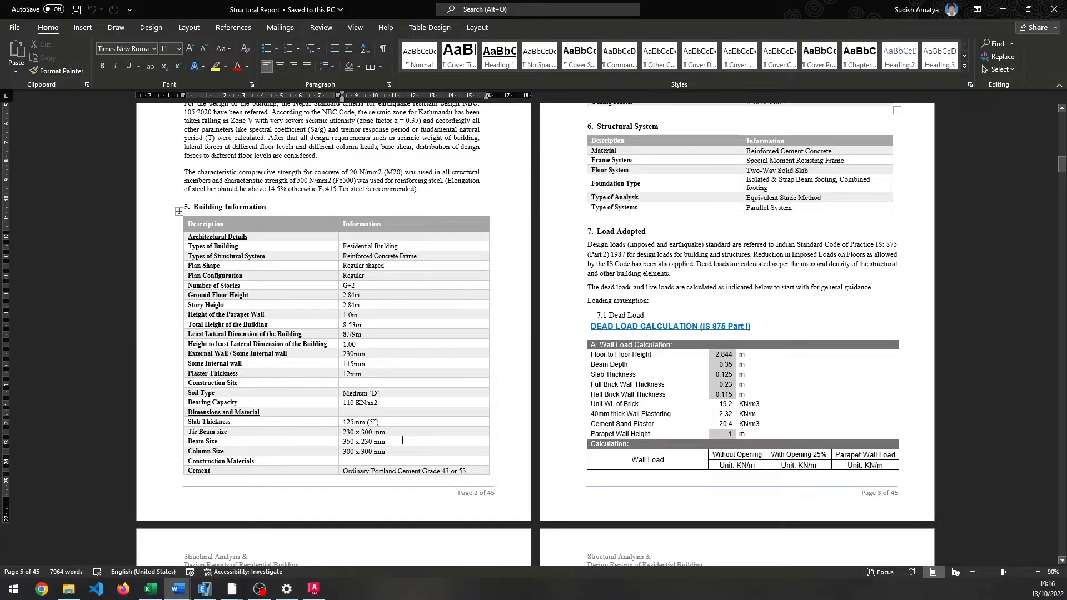
pyautogui.scroll(3, 403, 440)
pyautogui.scroll(1, 401, 440)
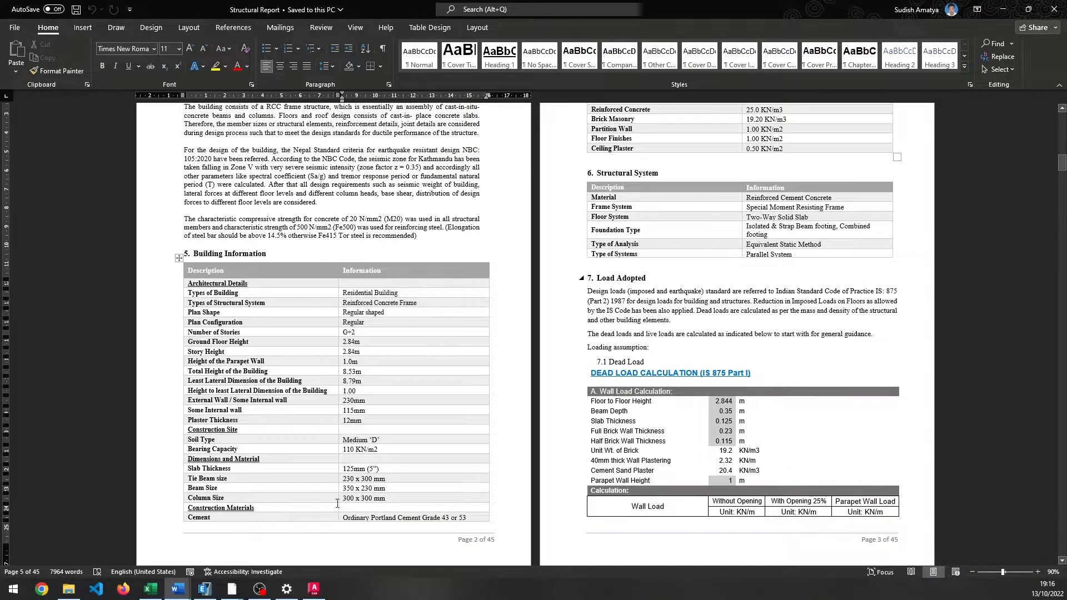
# Switch to ETABS and start a new model.
pyautogui.click(214, 576)
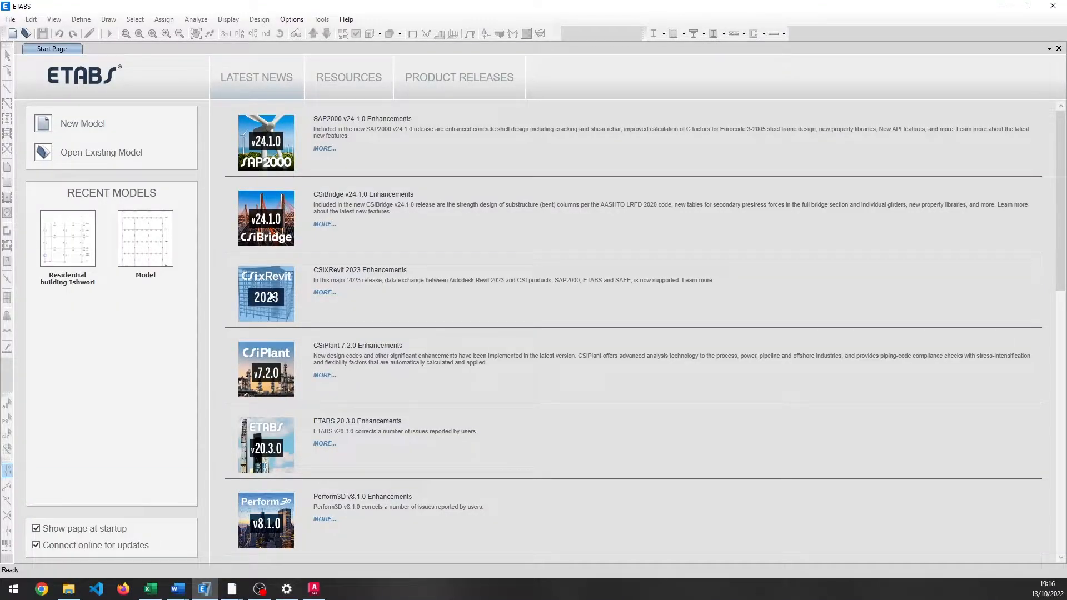
pyautogui.click(8, 21)
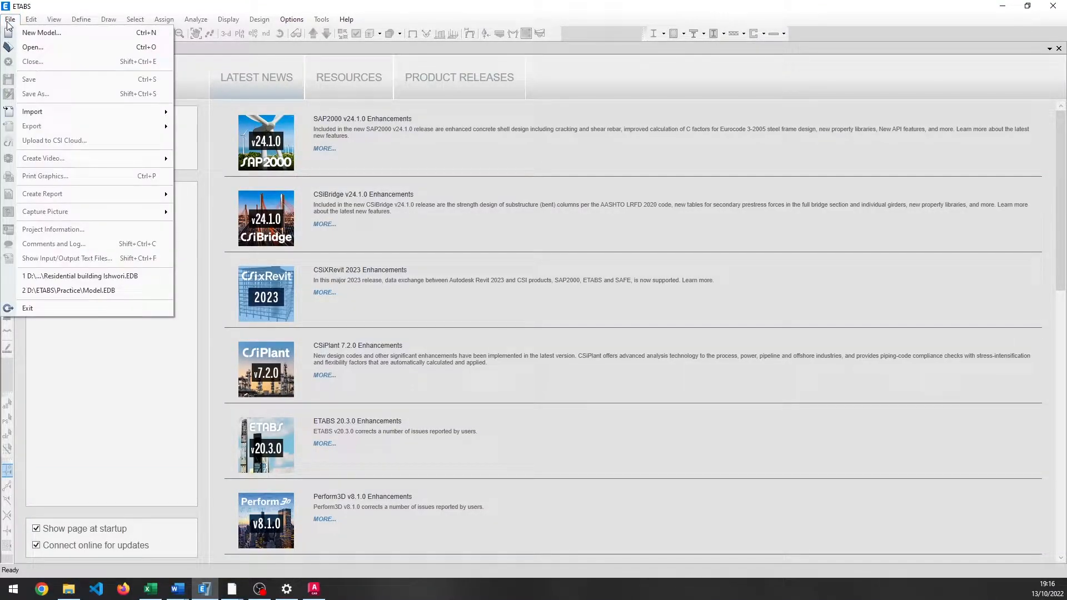
pyautogui.click(42, 33)
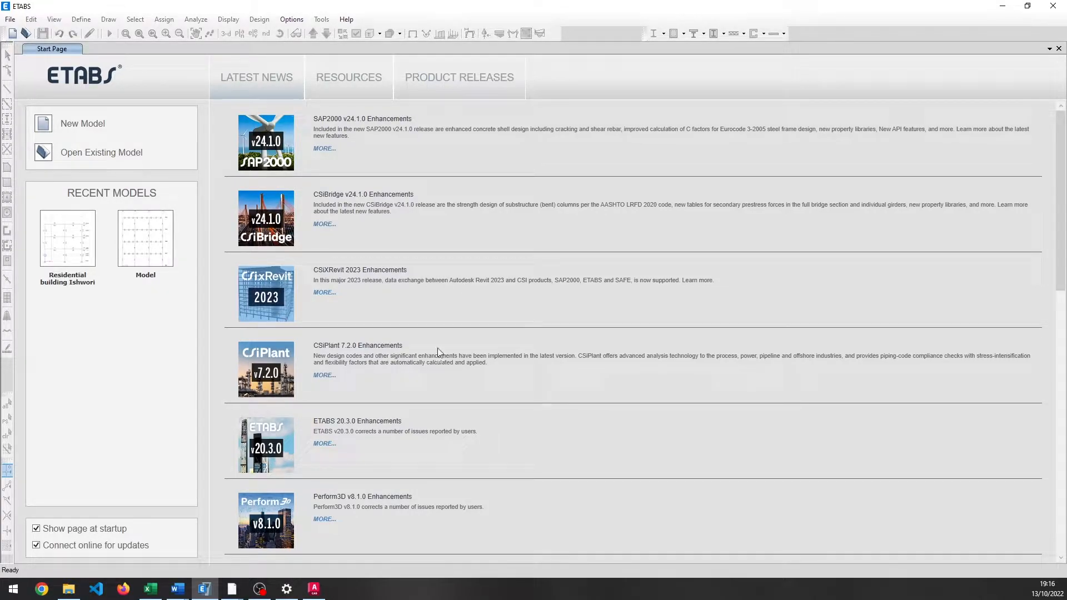
# Switch to AutoCAD and look over the ground floor plan's layout and overall dimensions.
pyautogui.click(314, 589)
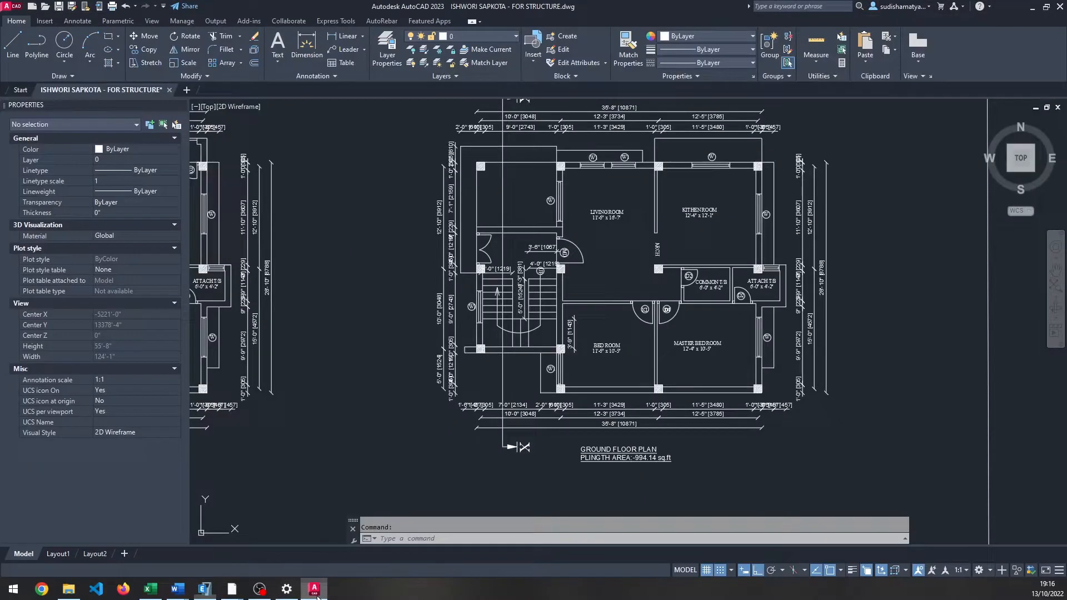
pyautogui.scroll(5, 574, 349)
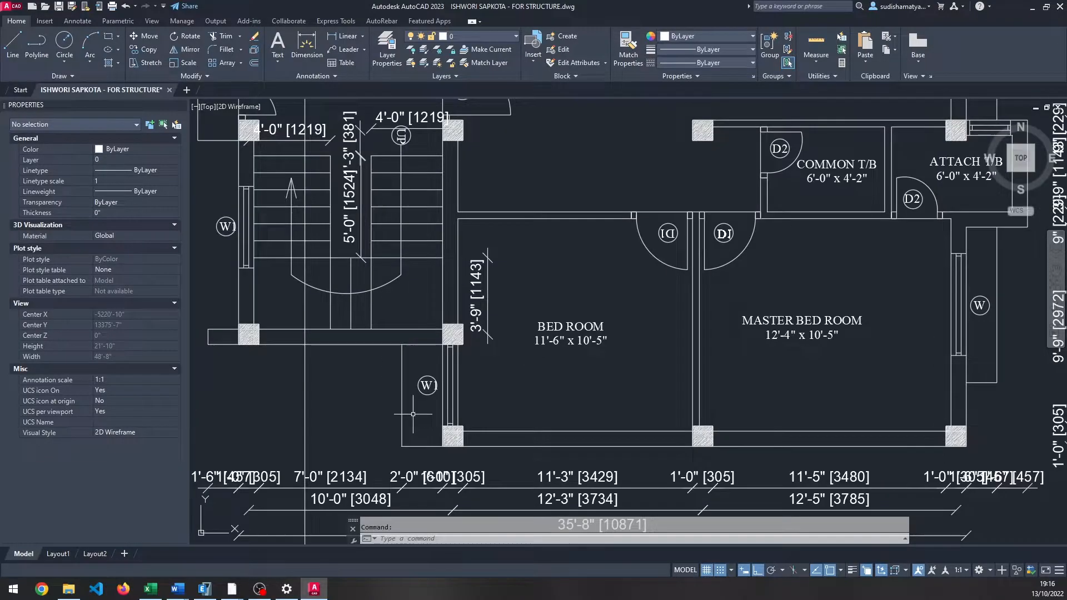
pyautogui.scroll(-5, 470, 407)
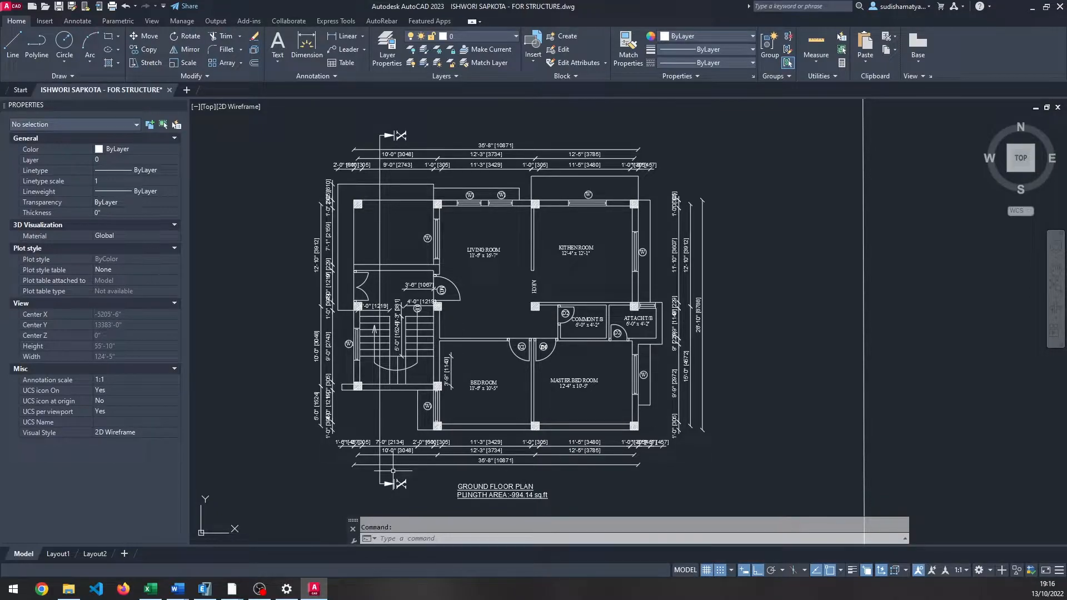
pyautogui.scroll(2, 432, 455)
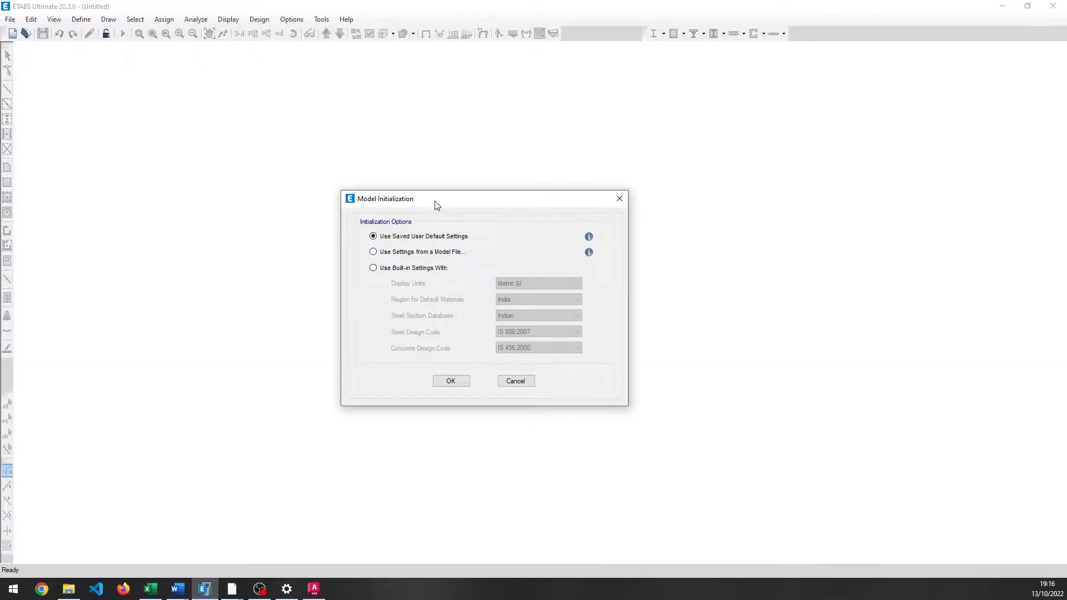
# Initialize the ETABS model with built-in settings: Metric SI, India materials, Indian steel sections, IS 800:2007 steel code and IS 456:2000 concrete code.
pyautogui.click(373, 268)
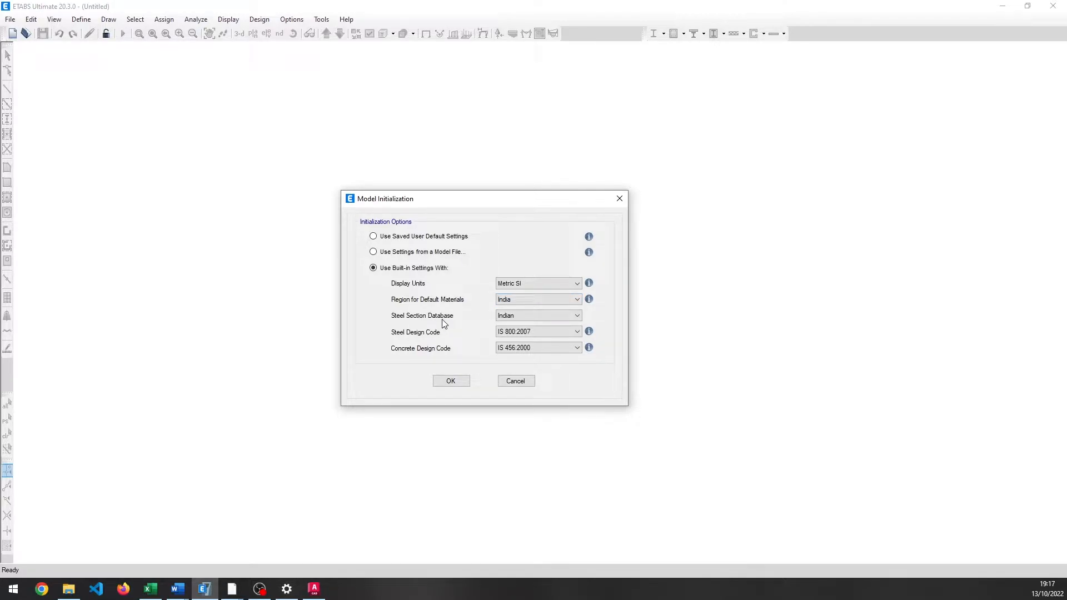
pyautogui.click(561, 315)
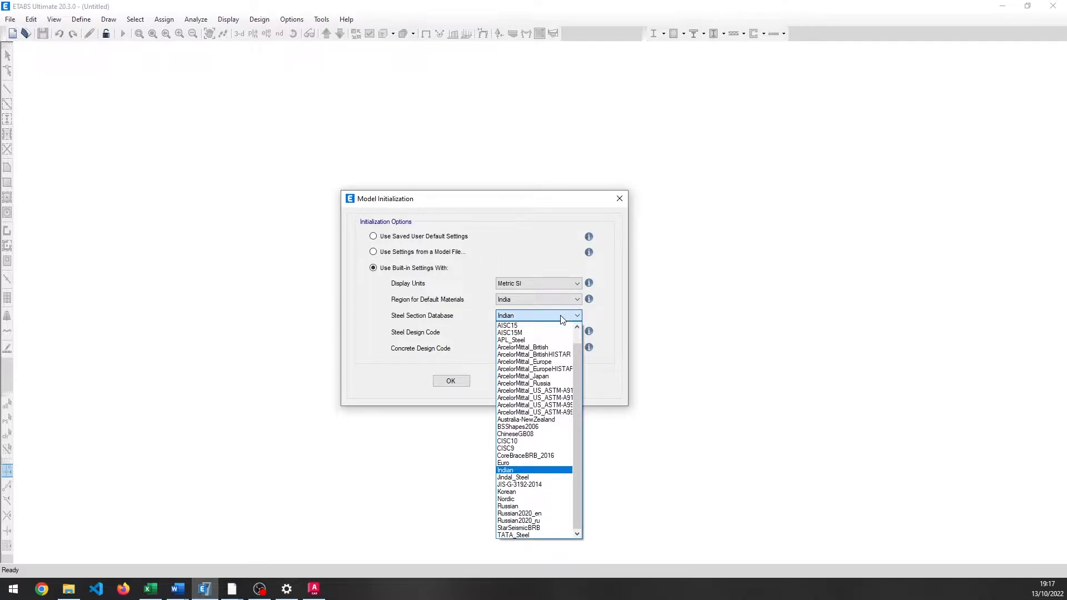
pyautogui.click(525, 470)
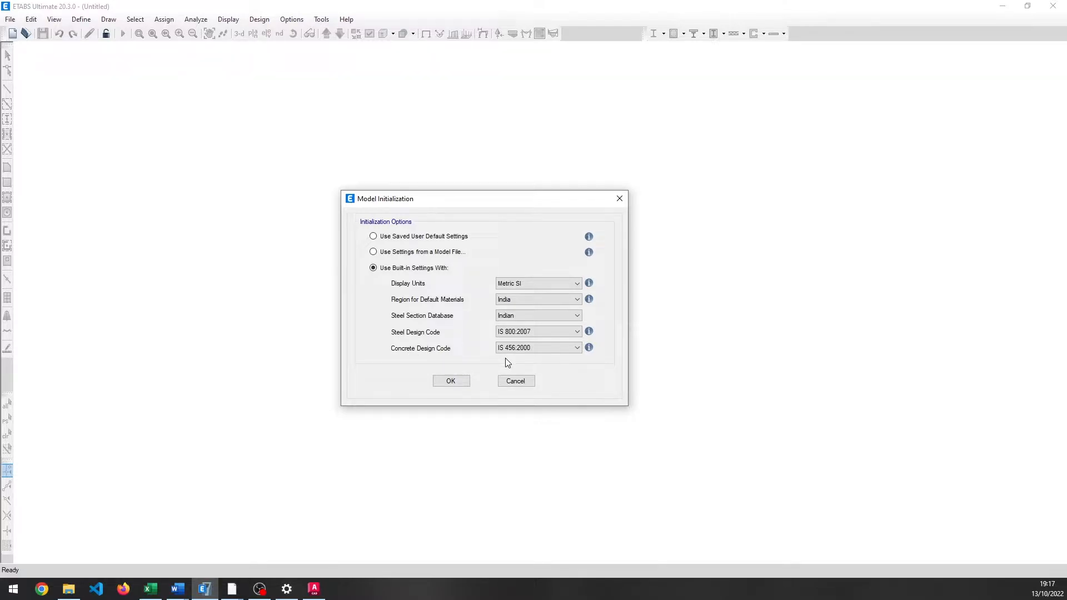
pyautogui.click(451, 382)
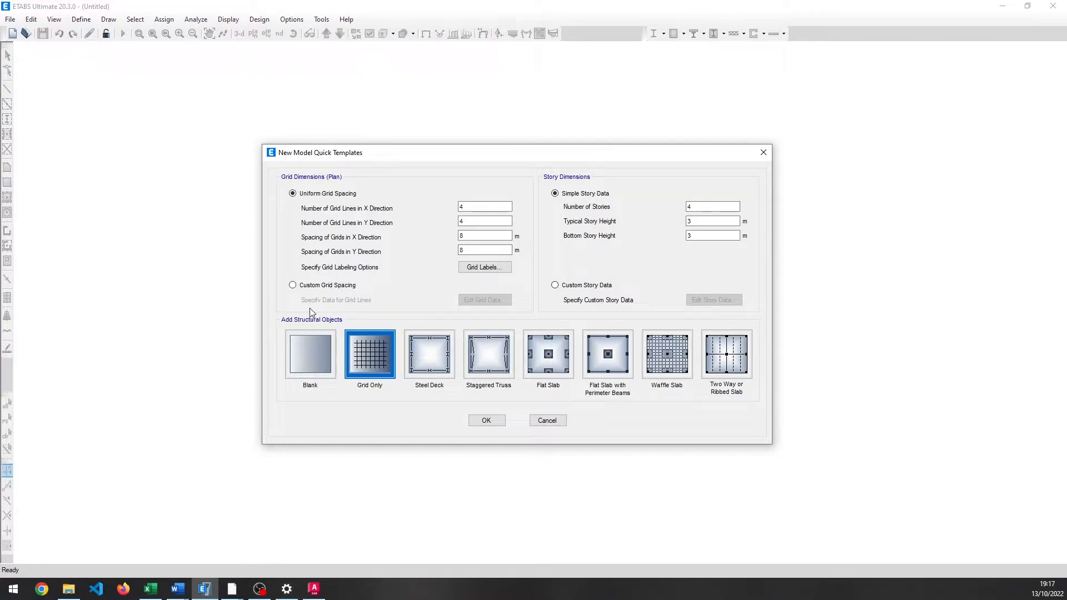
# Choose custom grid spacing for the new model and show its grid data as spacing instead of ordinates.
pyautogui.click(292, 285)
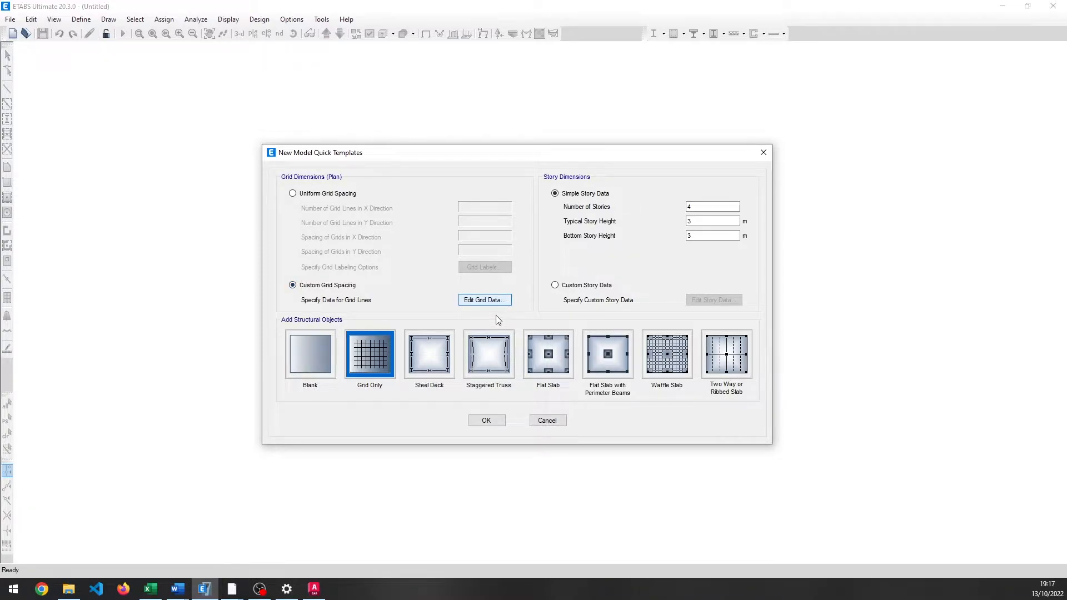
pyautogui.click(485, 300)
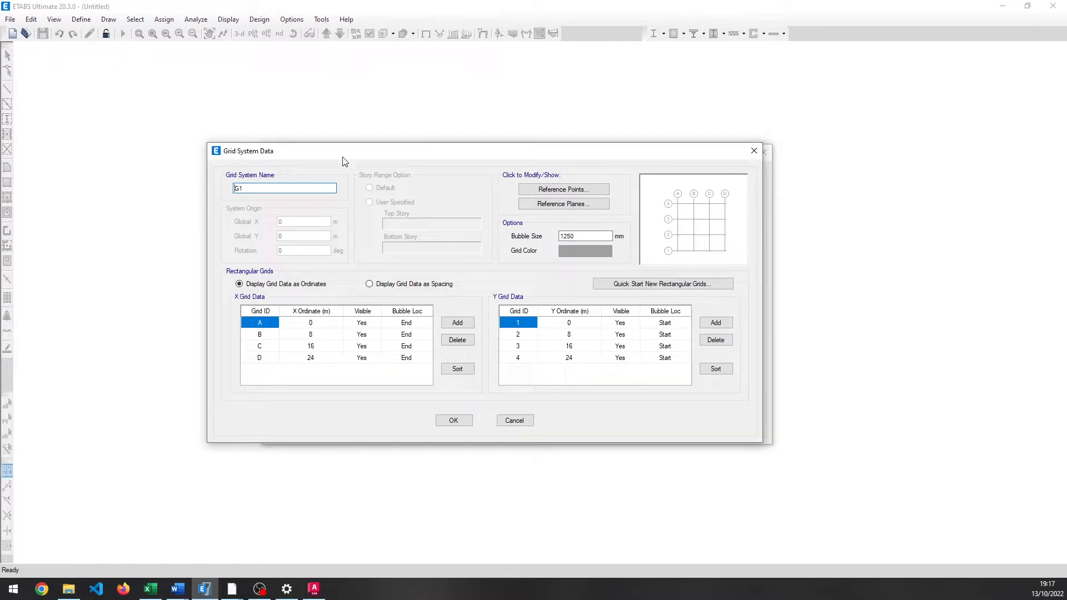
pyautogui.click(262, 191)
pyautogui.click(369, 284)
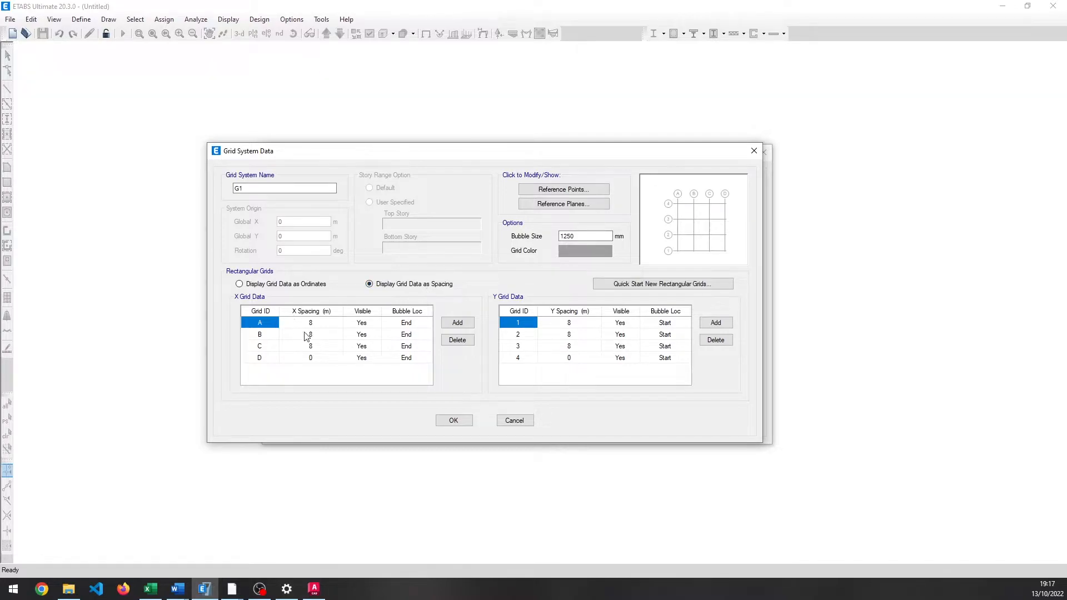
# Read the column spacing along X from the AutoCAD ground floor plan and set grid A's X spacing to 3.048 m in ETABS.
pyautogui.click(314, 590)
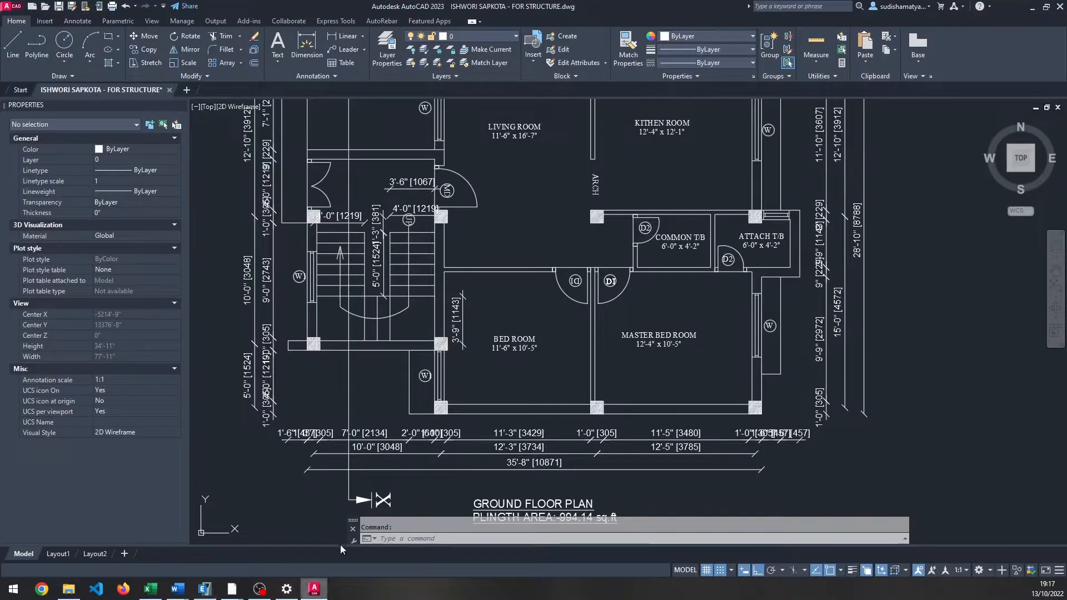
pyautogui.scroll(2, 475, 417)
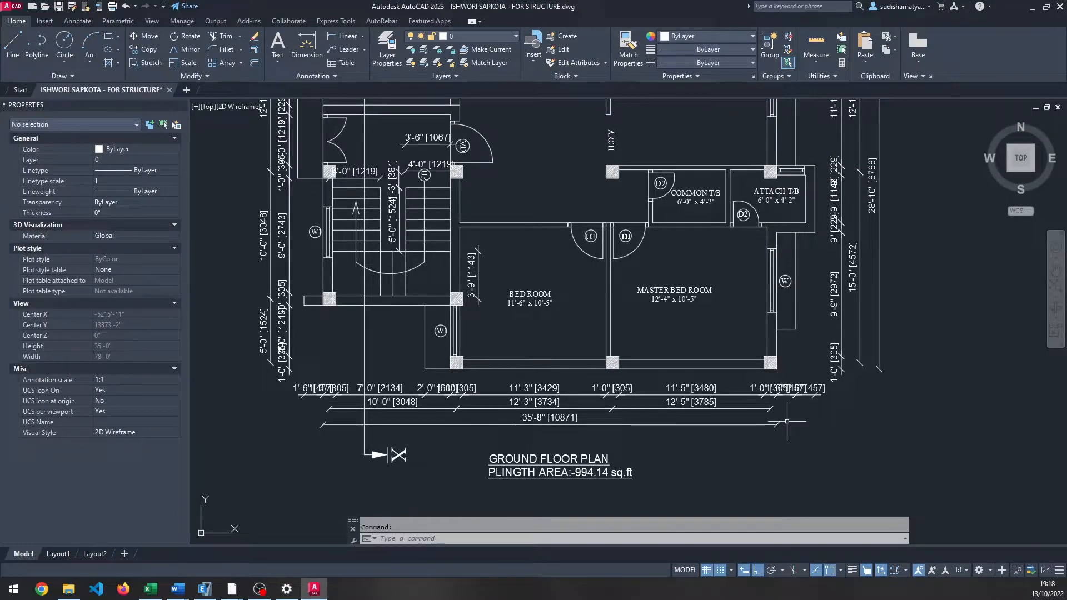
pyautogui.scroll(1, 364, 403)
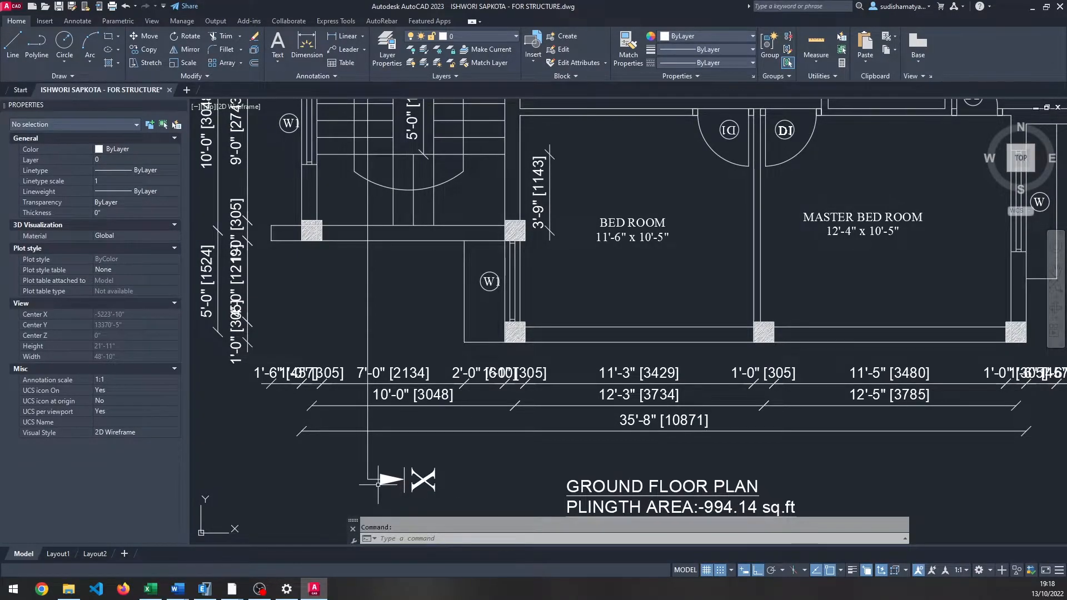
pyautogui.moveTo(320, 592)
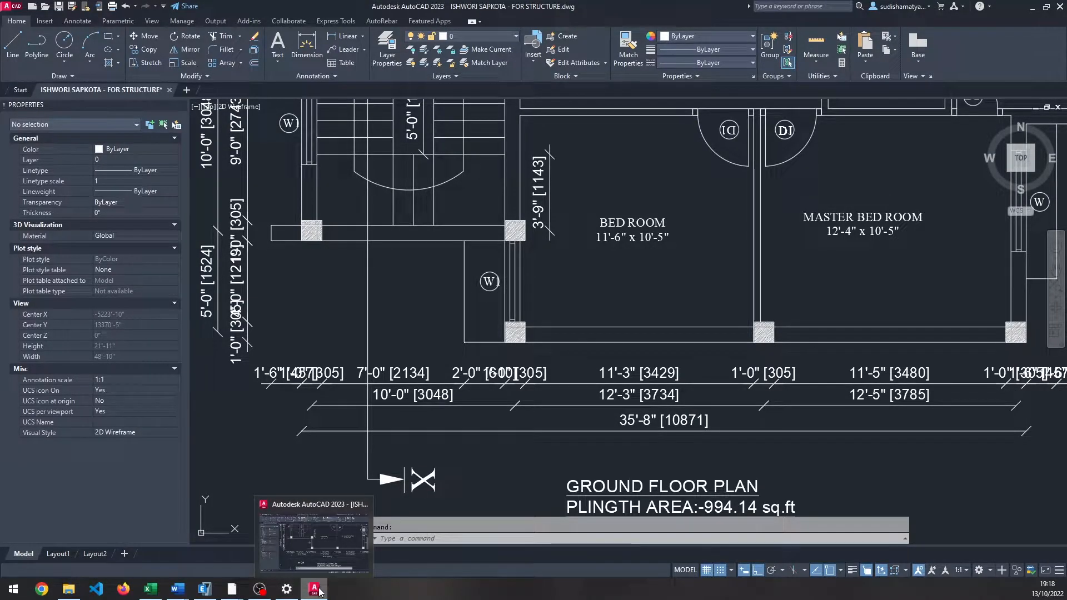
pyautogui.click(205, 589)
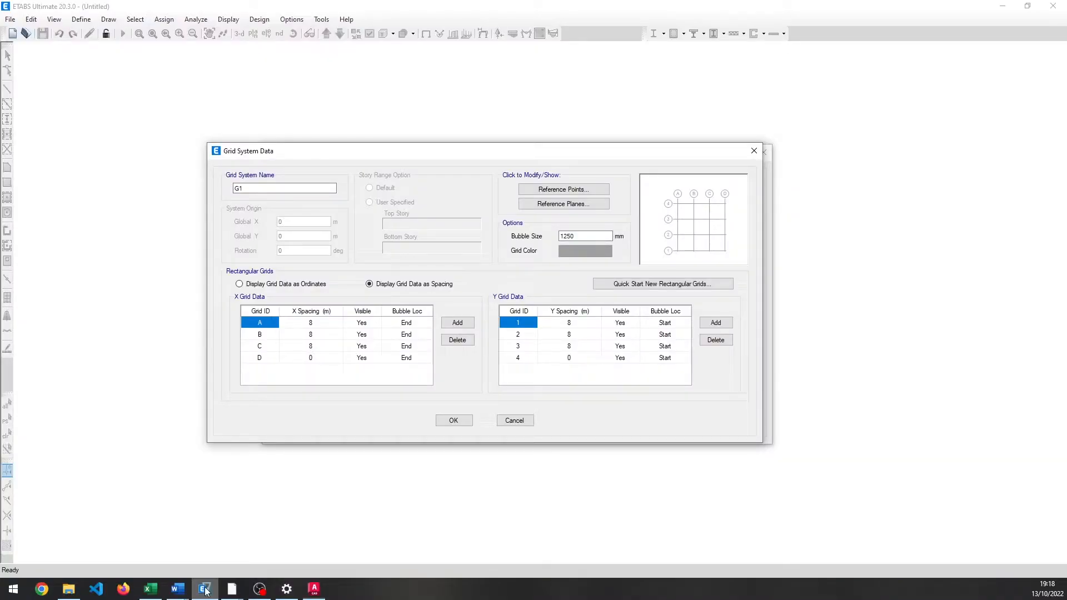
pyautogui.click(295, 323)
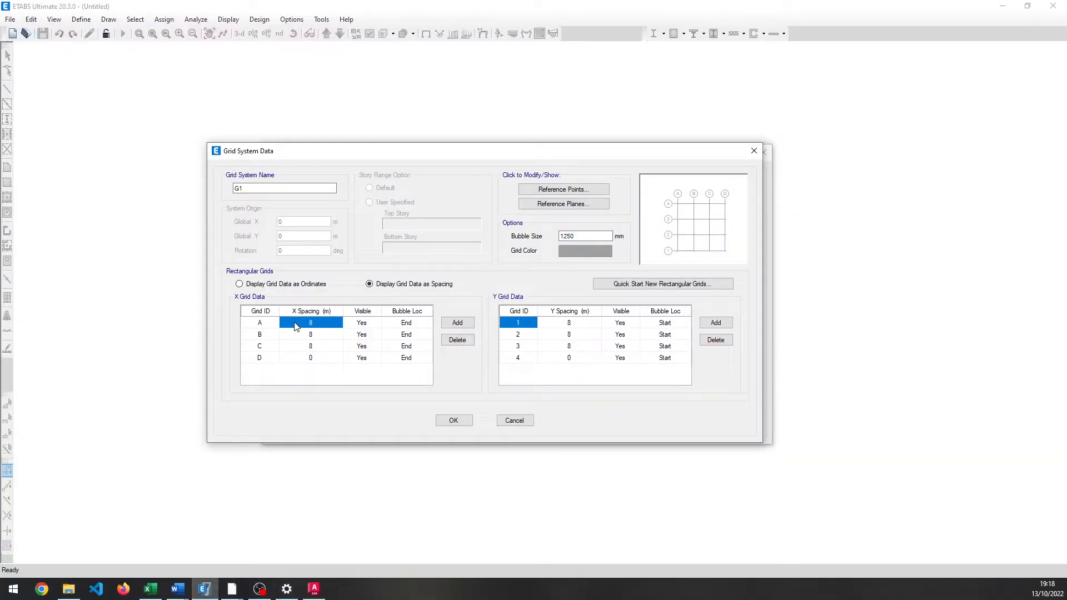
pyautogui.click(311, 592)
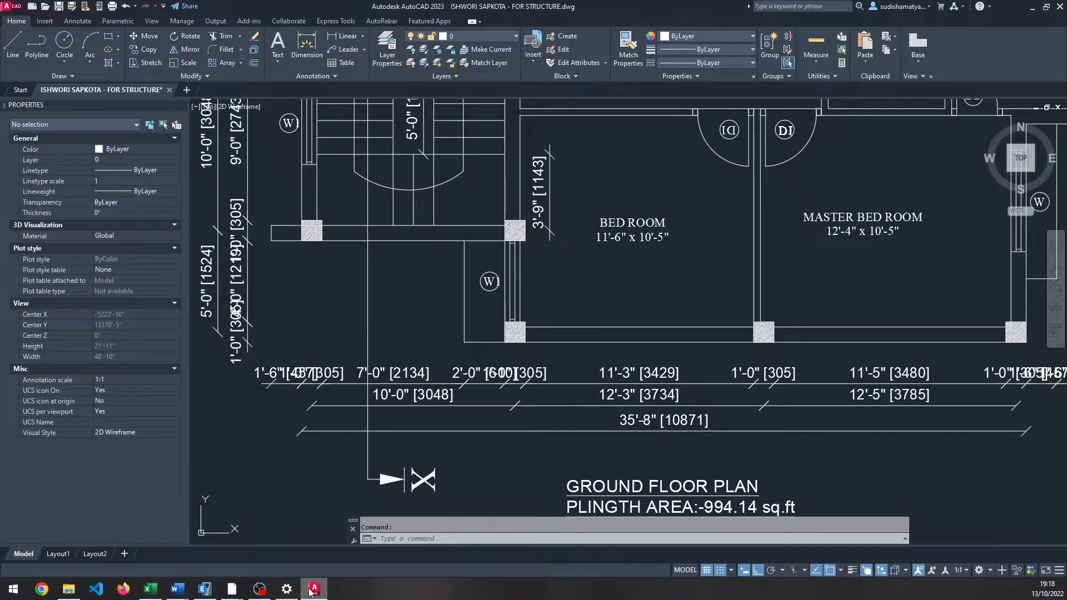
pyautogui.click(312, 590)
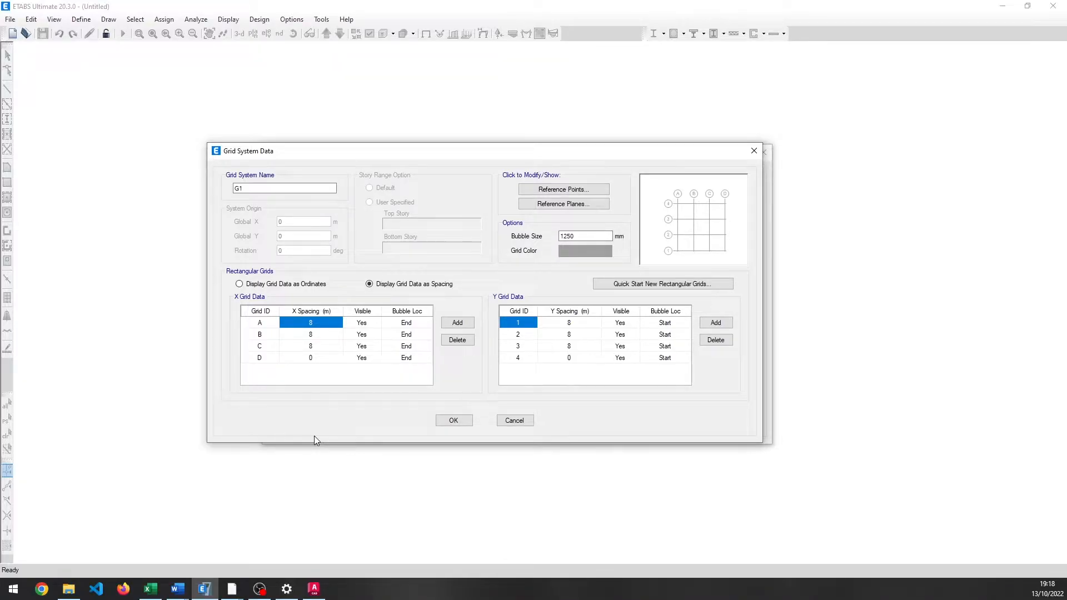
pyautogui.write('3.048')
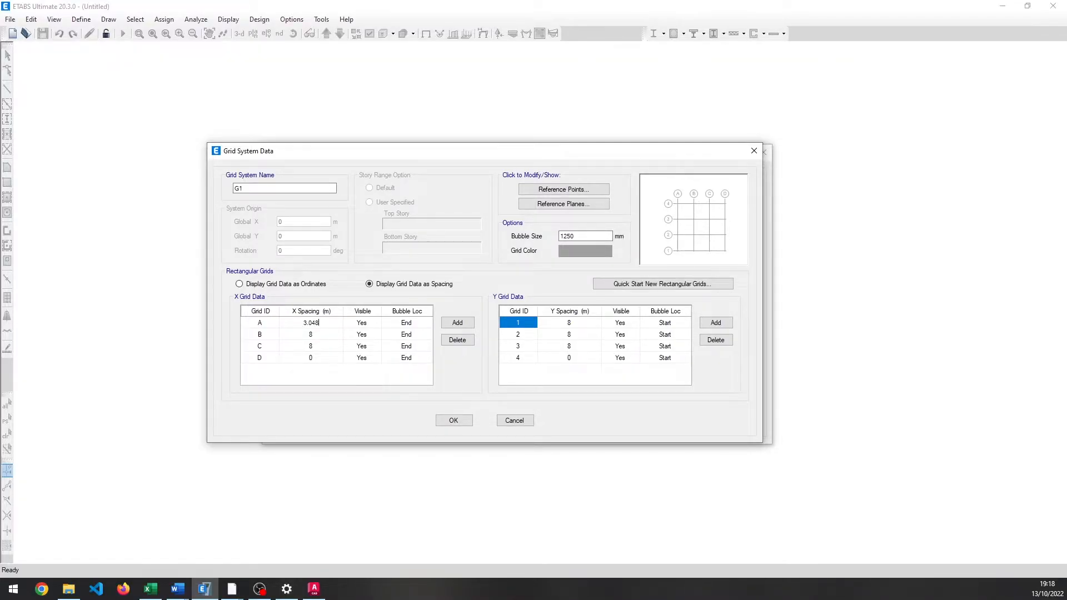
# Set the X spacing of grid B to 3.734 m and of grid C to 3.785 m, following the AutoCAD plan.
pyautogui.click(314, 591)
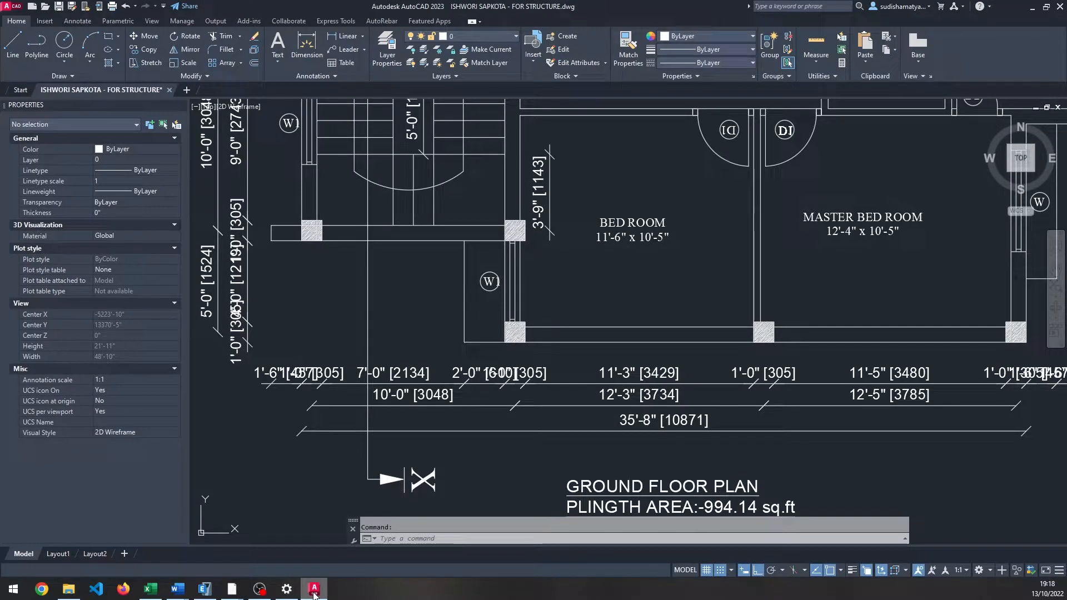
pyautogui.click(314, 591)
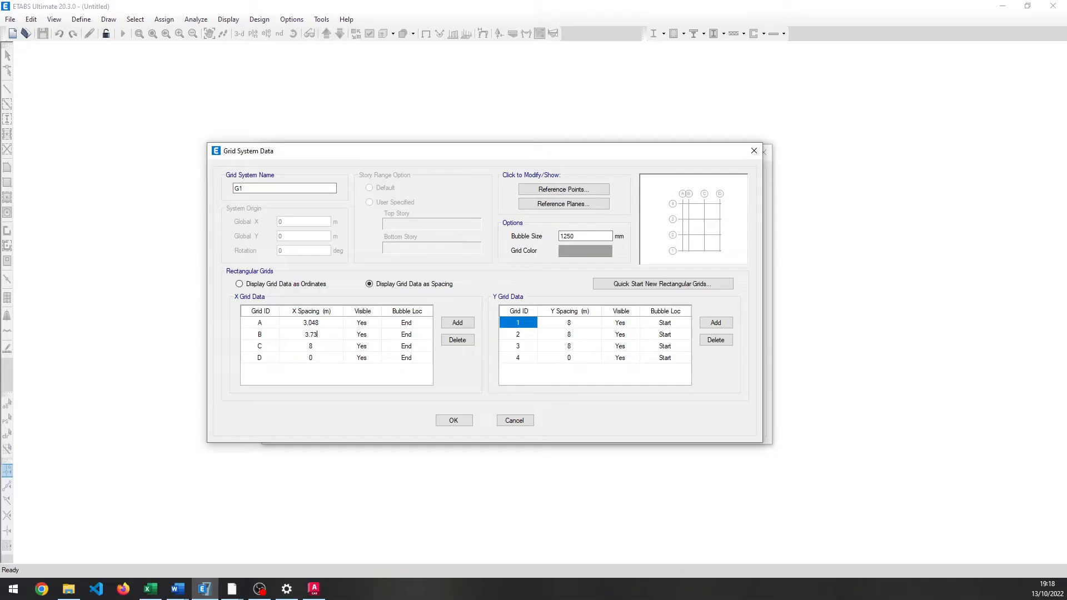
pyautogui.write('4')
pyautogui.click(321, 349)
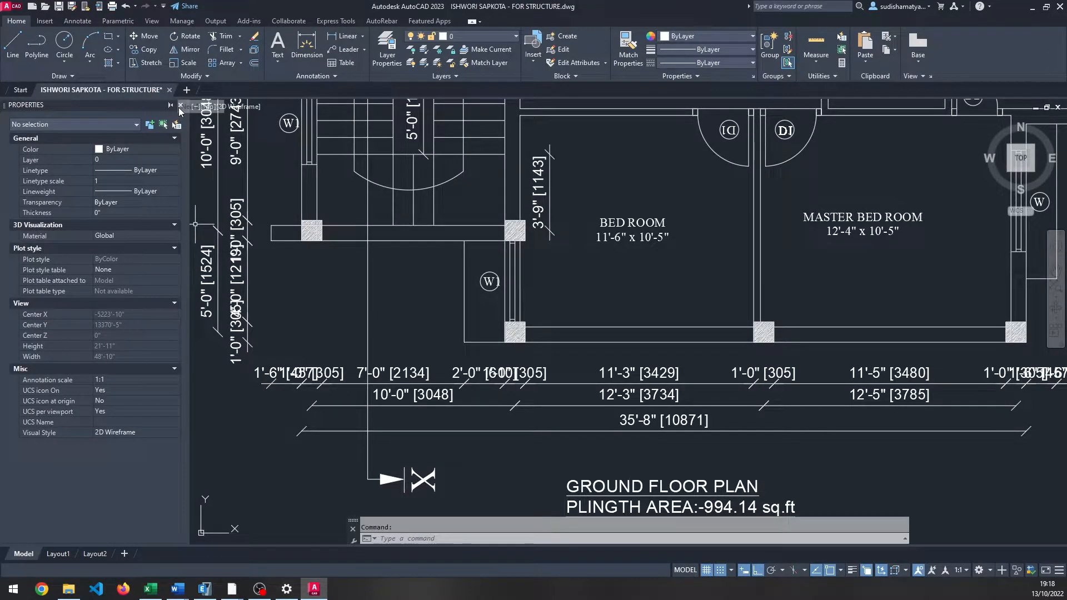
pyautogui.click(180, 105)
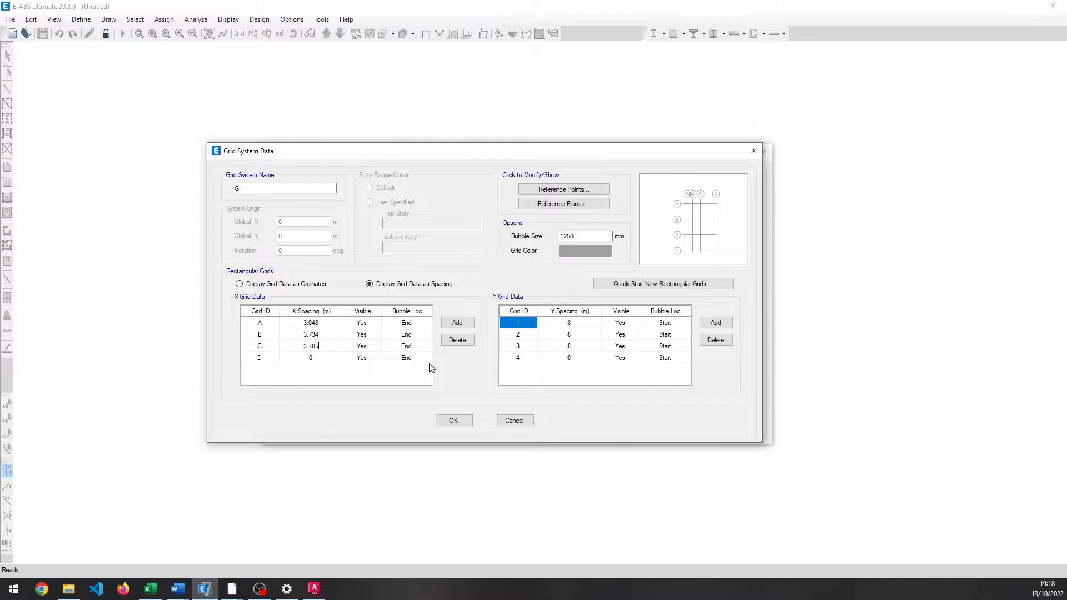
pyautogui.click(303, 362)
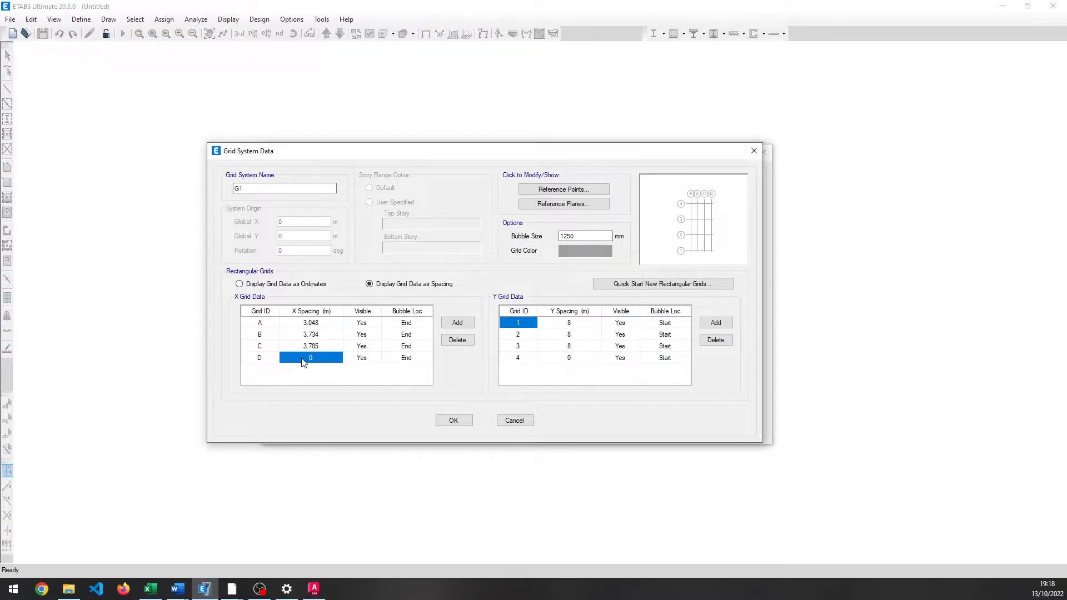
# Set the Y spacings of grids 1, 2 and 3 to 1.524, 3.048 and 3.912 m from the ground floor plan in AutoCAD.
pyautogui.click(601, 324)
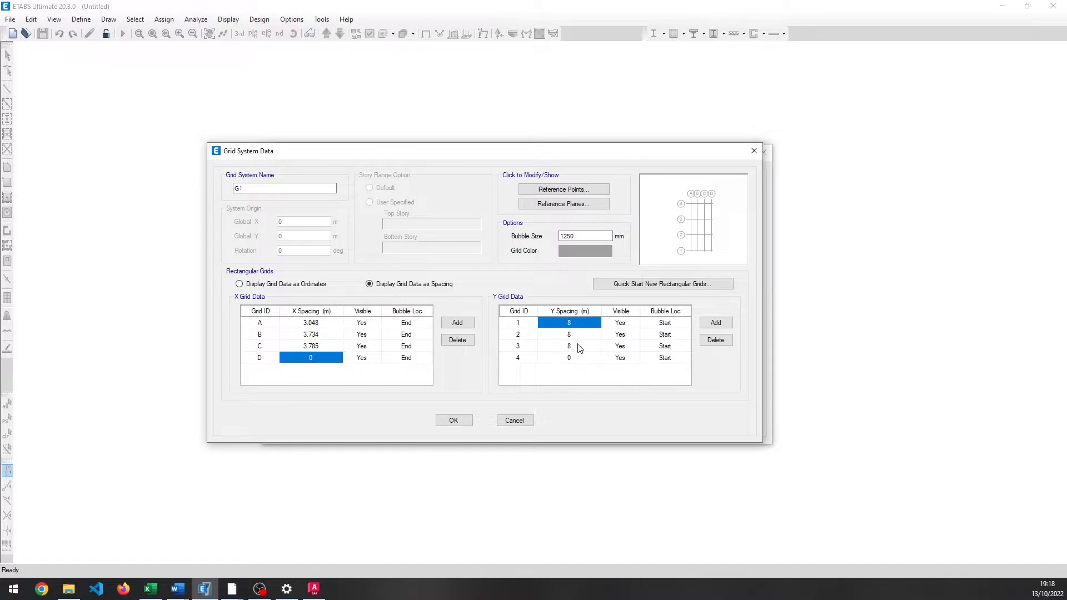
pyautogui.hotkey('alt', 'Tab')
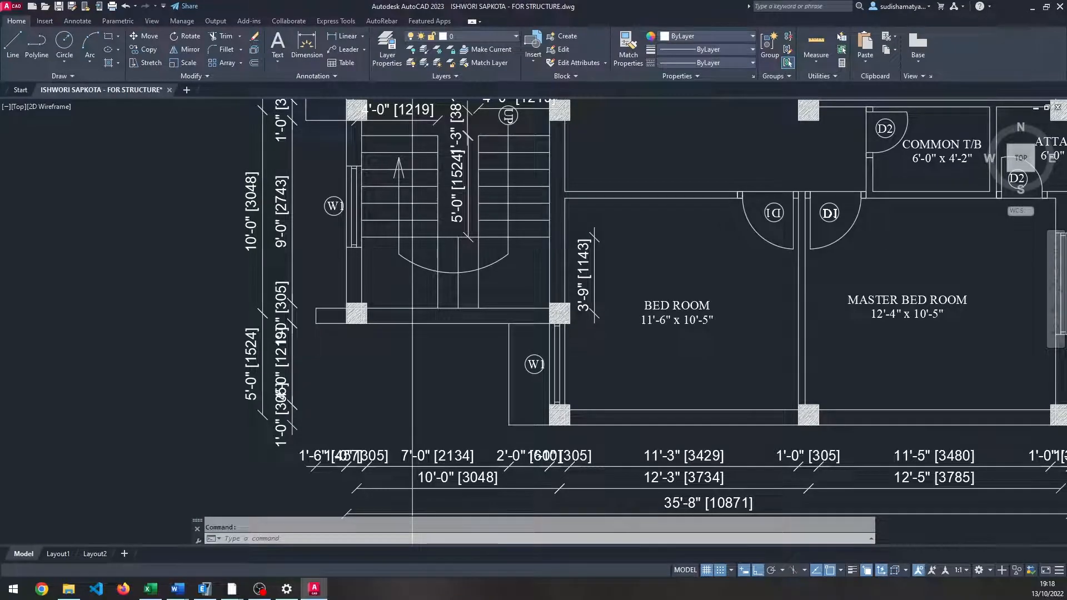
pyautogui.hotkey('alt', 'Tab')
pyautogui.write('1.5')
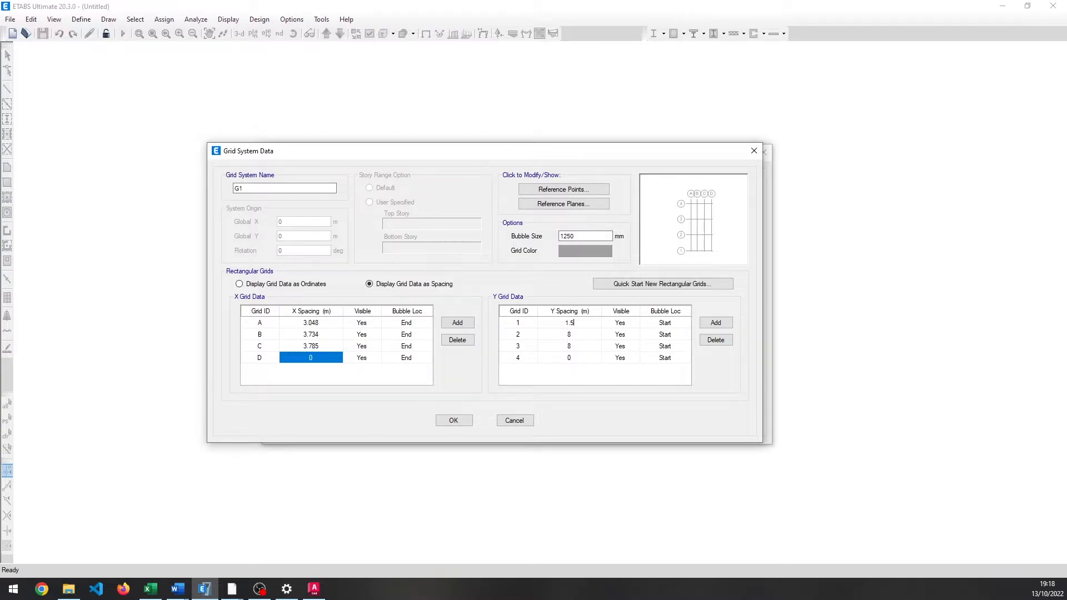
pyautogui.click(315, 590)
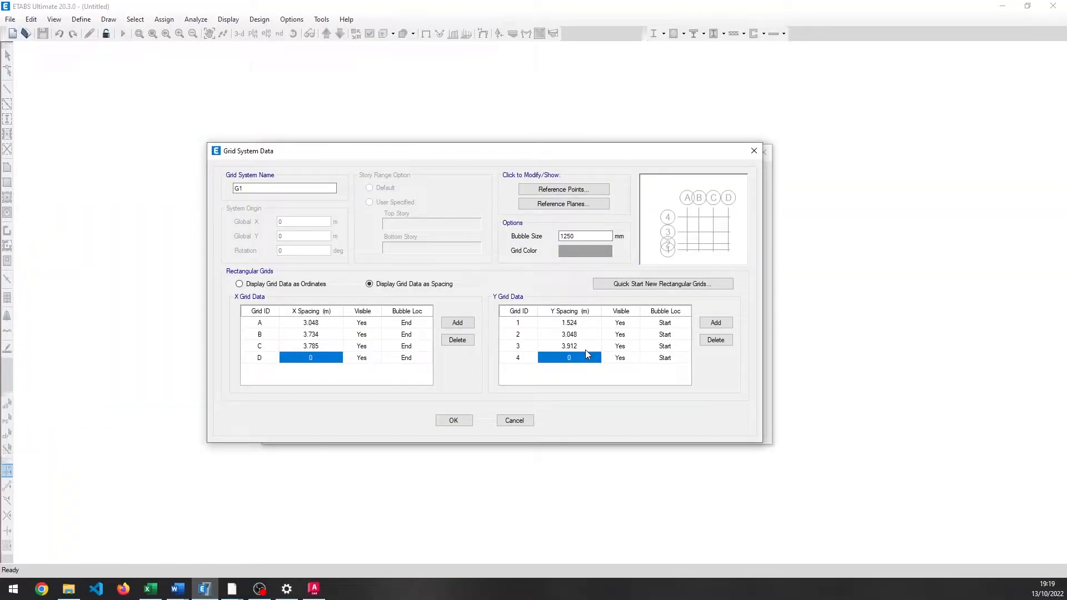
# Check the floor plans in AutoCAD, then set the ETABS grid bubble size to 900 mm and accept the grid data.
pyautogui.click(315, 590)
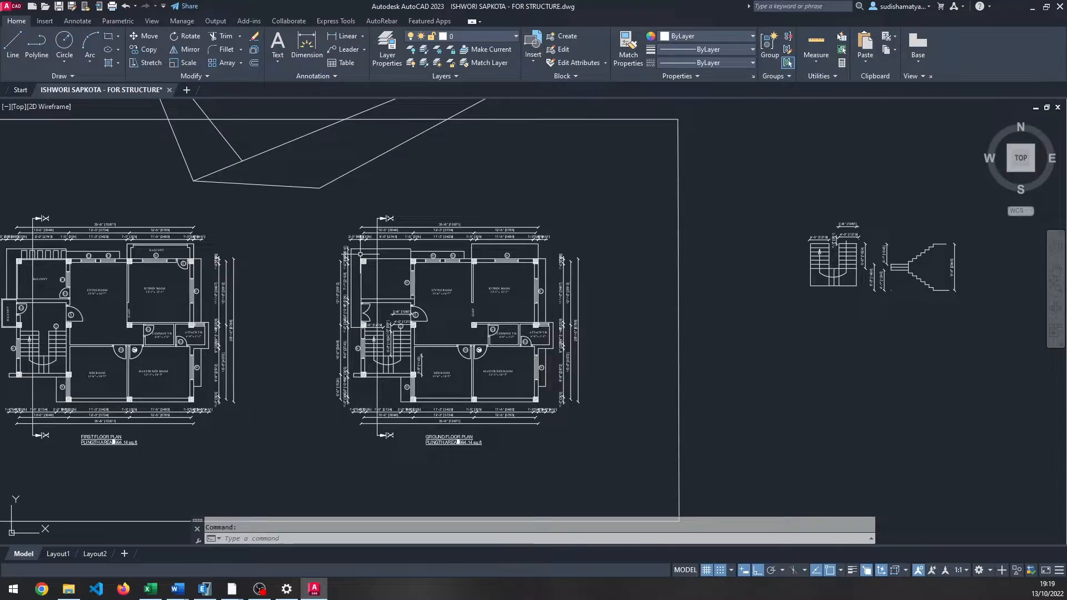
pyautogui.hotkey('alt', 'Tab')
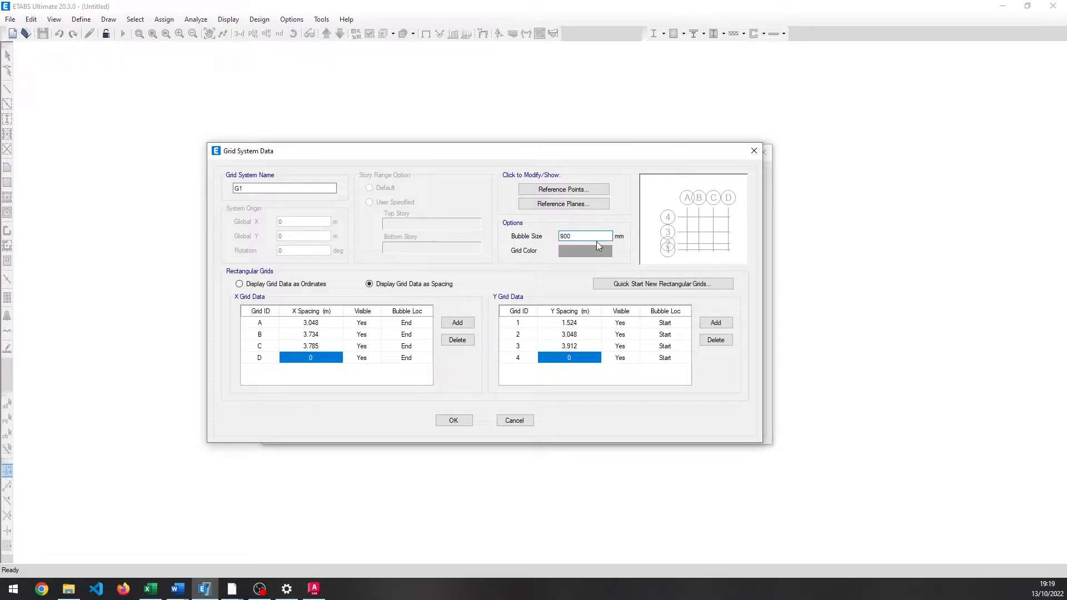
pyautogui.click(471, 421)
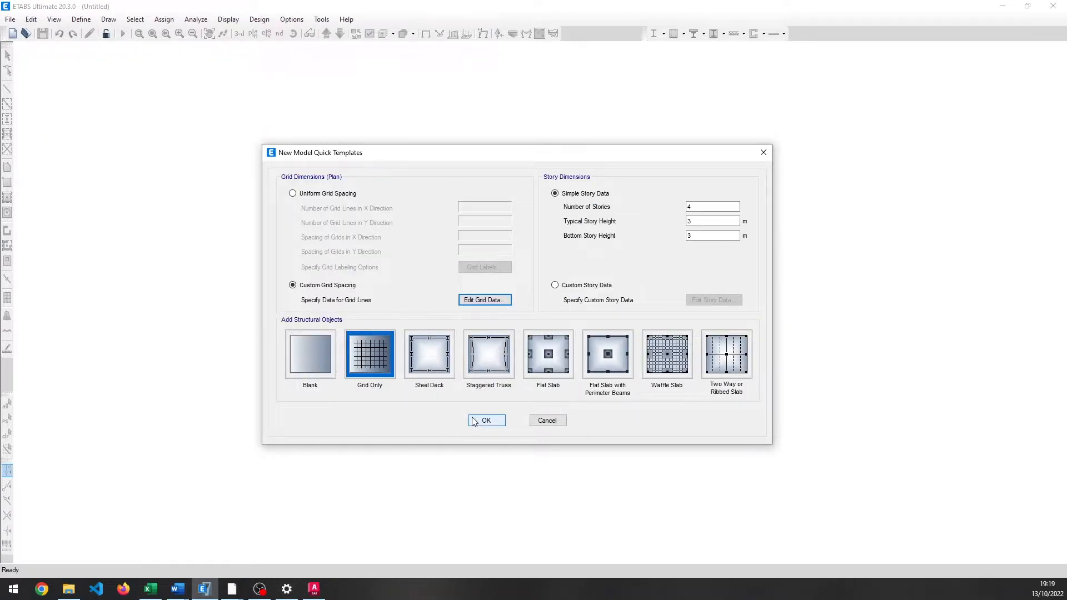
# Create the grid-only model with 3 stories and typical and bottom story heights of 9'4", consulting the structural report in Word.
pyautogui.click(563, 196)
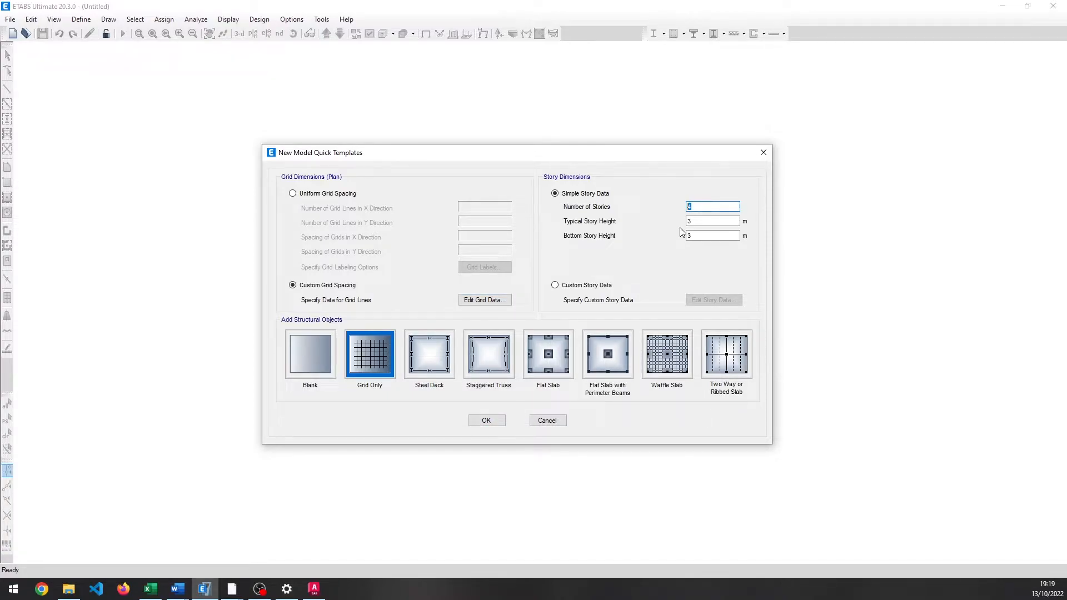
pyautogui.write('3')
pyautogui.click(696, 221)
pyautogui.hotkey('alt', 'Tab')
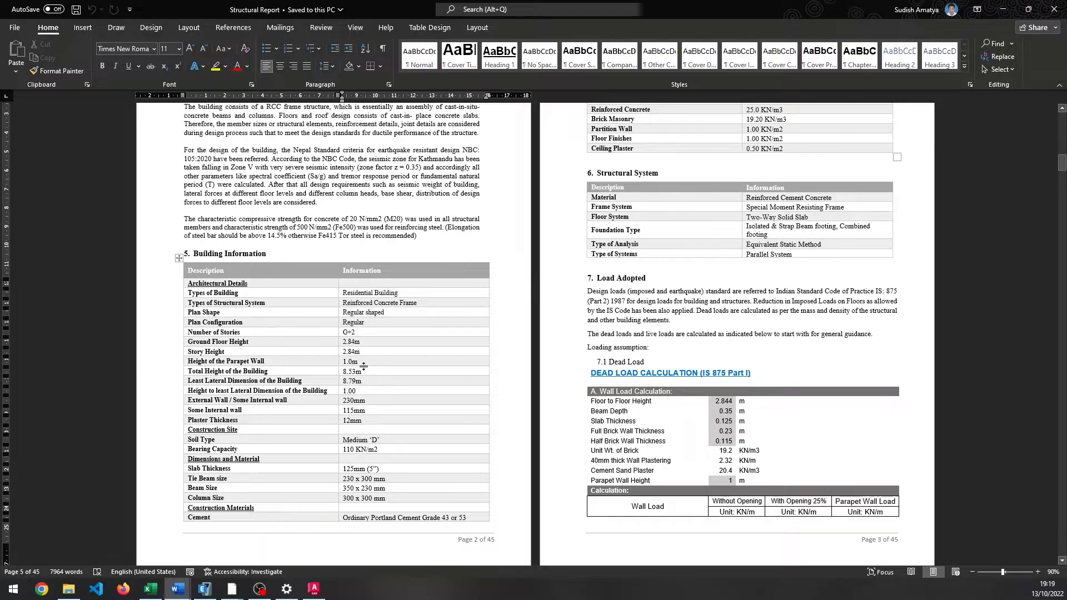
pyautogui.hotkey('alt', 'Tab')
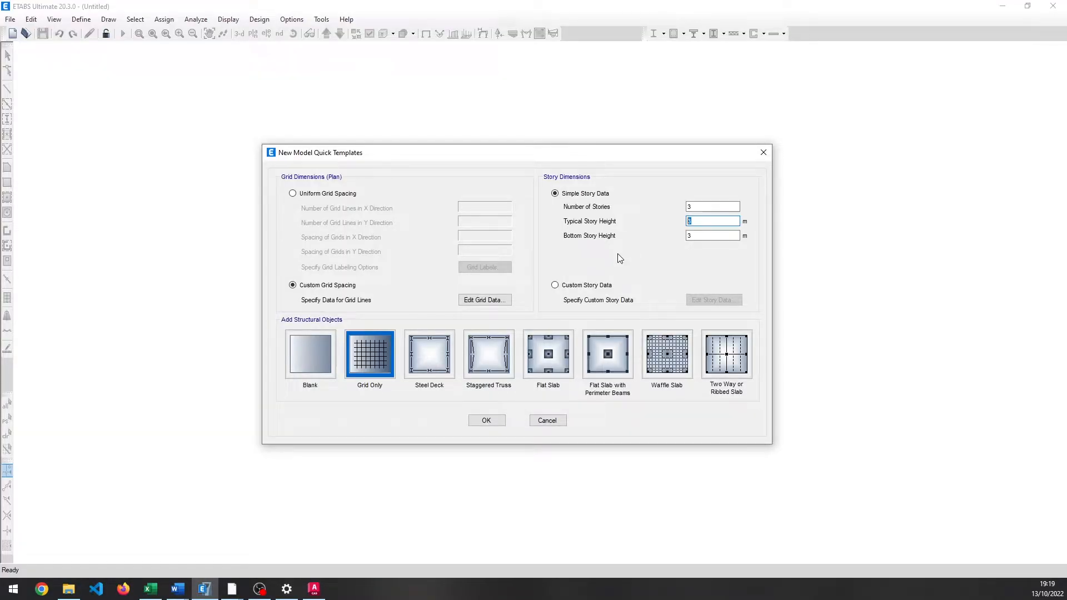
pyautogui.write('9\'4"')
pyautogui.click(486, 418)
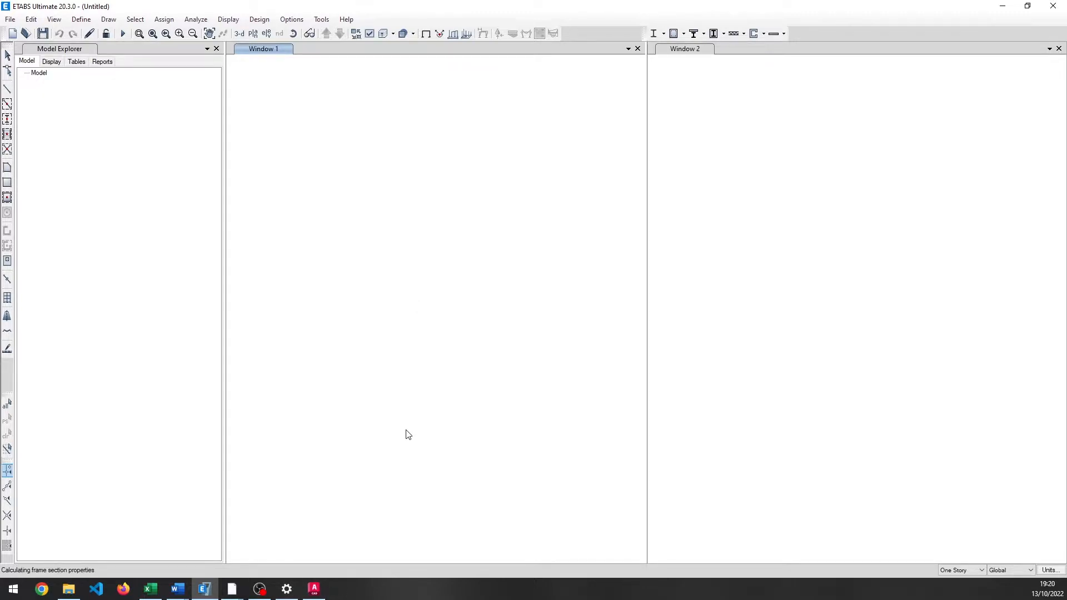
# Switch to AutoCAD and look over all the floor plans, comparing the ground floor plan's column layout with the new ETABS grid.
pyautogui.click(314, 589)
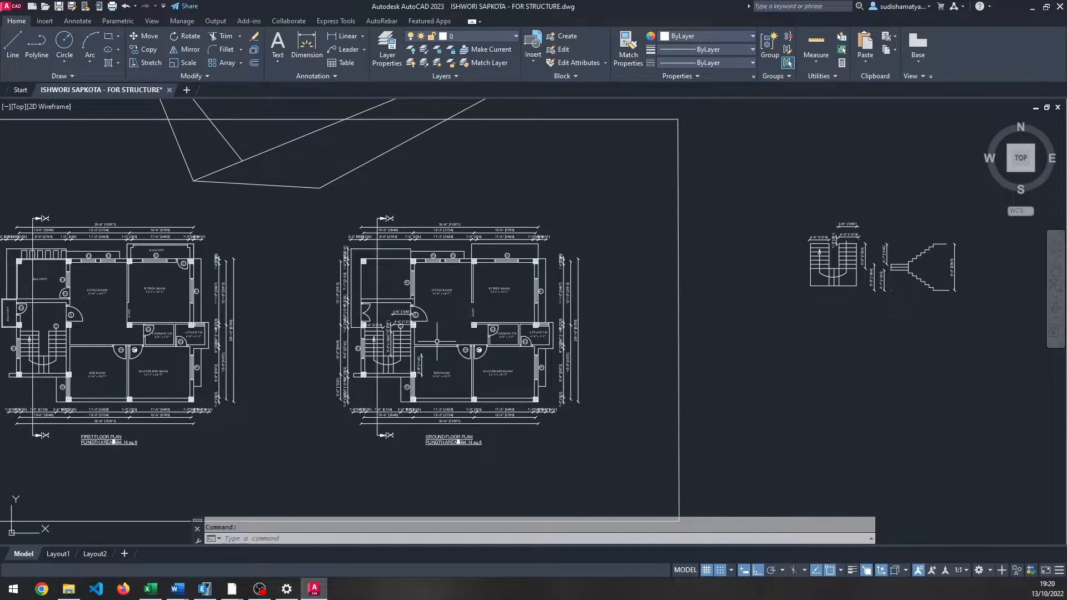
pyautogui.moveTo(437, 342); pyautogui.dragTo(542, 336, button='middle')
pyautogui.moveTo(377, 318); pyautogui.dragTo(638, 306, button='middle')
pyautogui.moveTo(569, 329); pyautogui.dragTo(612, 326, button='middle')
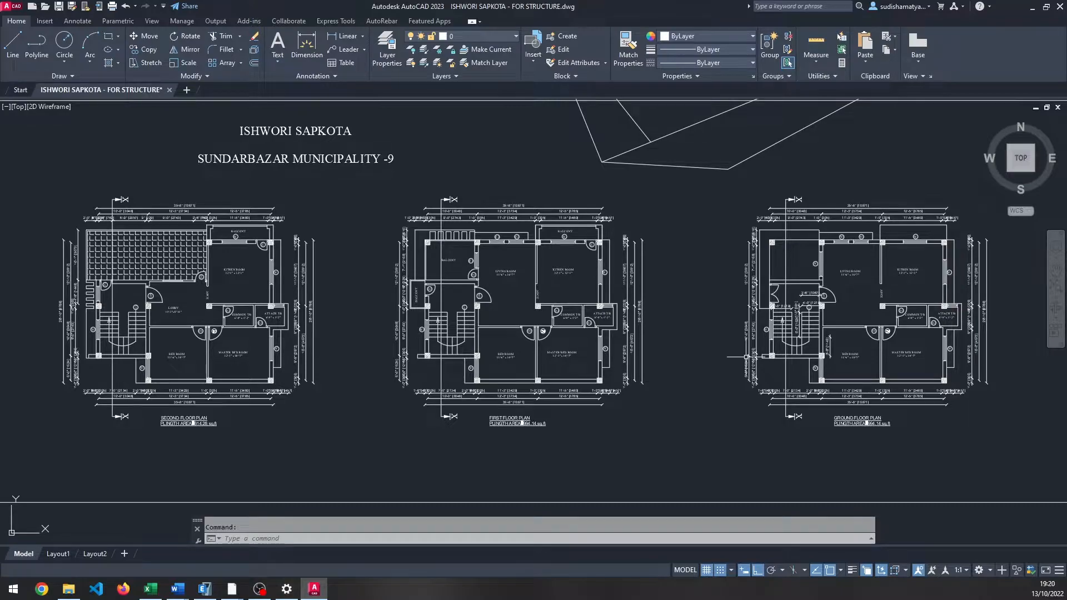
pyautogui.scroll(-2, 715, 311)
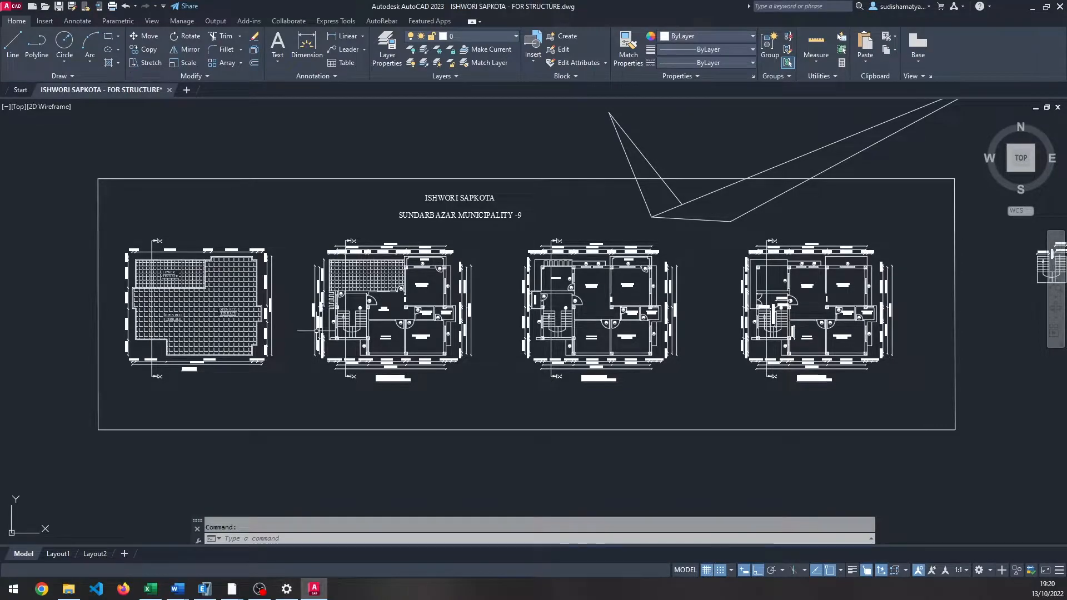
pyautogui.moveTo(320, 330); pyautogui.dragTo(172, 342, button='middle')
pyautogui.moveTo(210, 589)
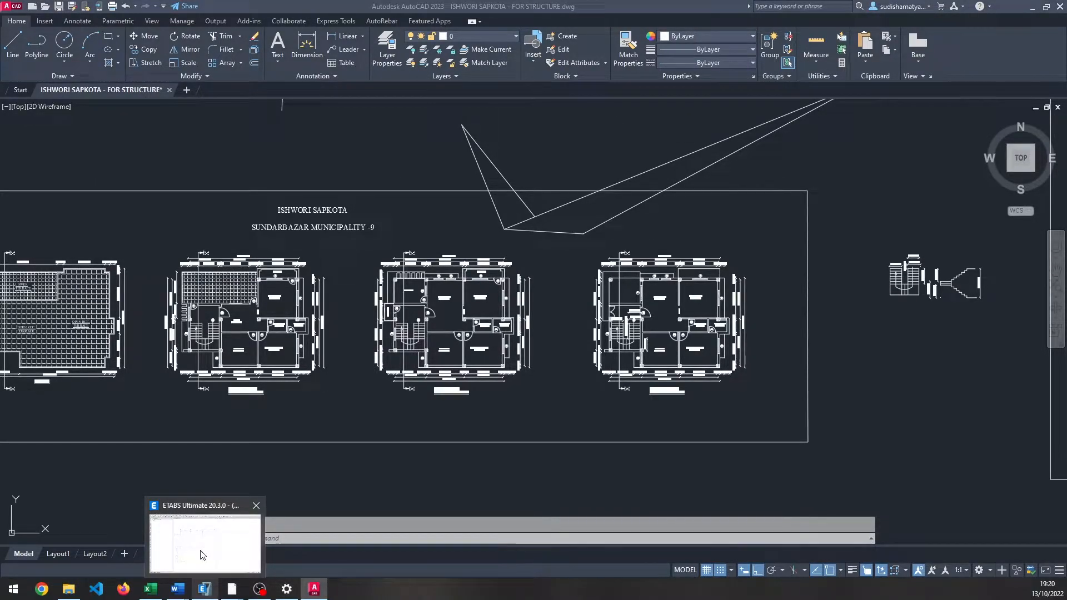
pyautogui.click(201, 554)
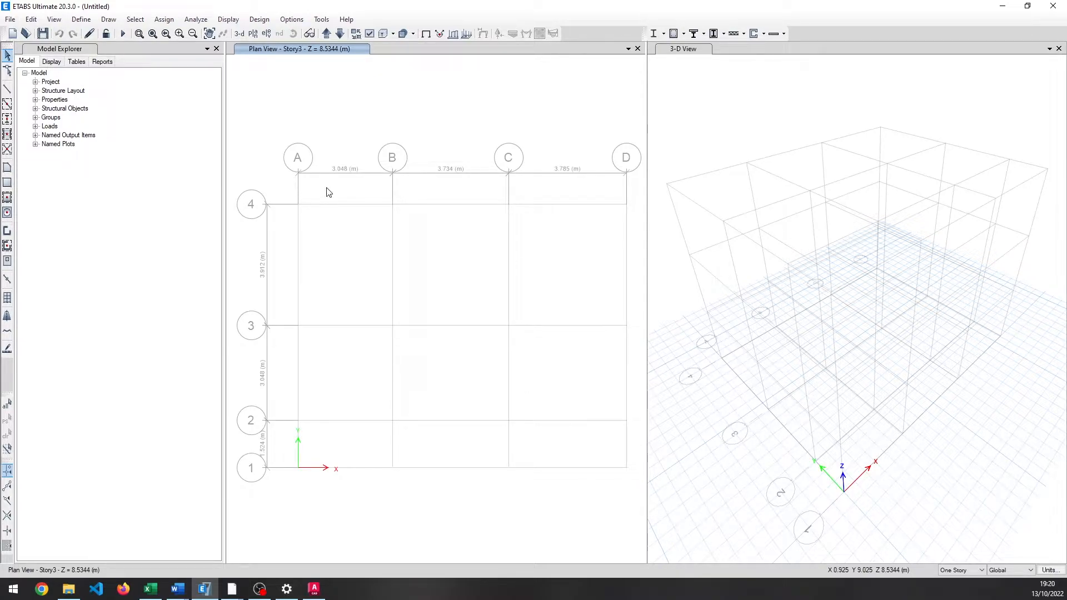
pyautogui.click(326, 598)
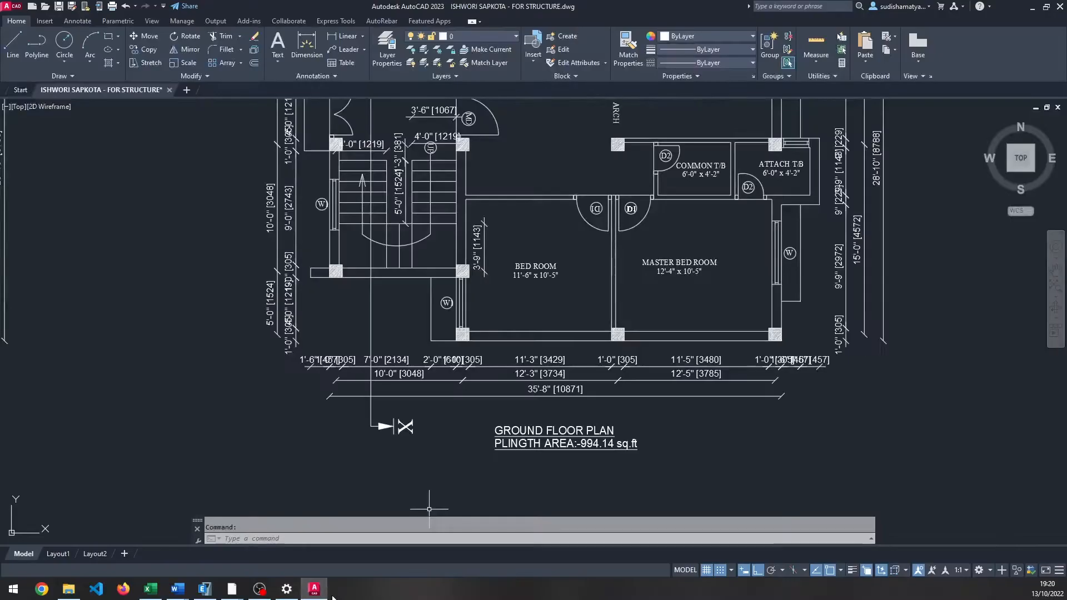
pyautogui.moveTo(323, 595)
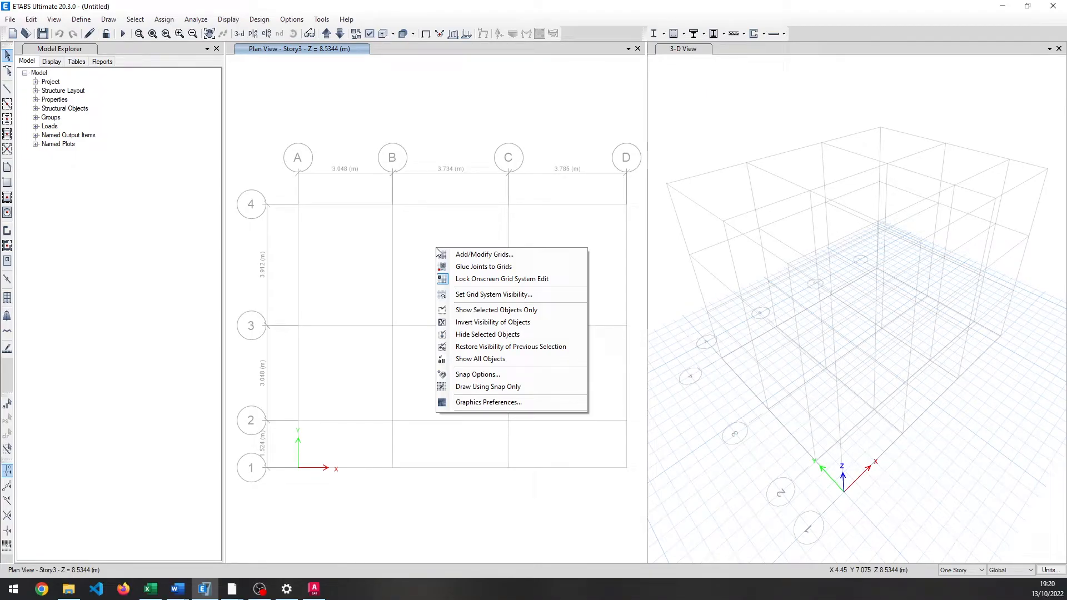
# Review the G1 grid system data and the story heights and elevations, then close the story and grid data.
pyautogui.click(489, 252)
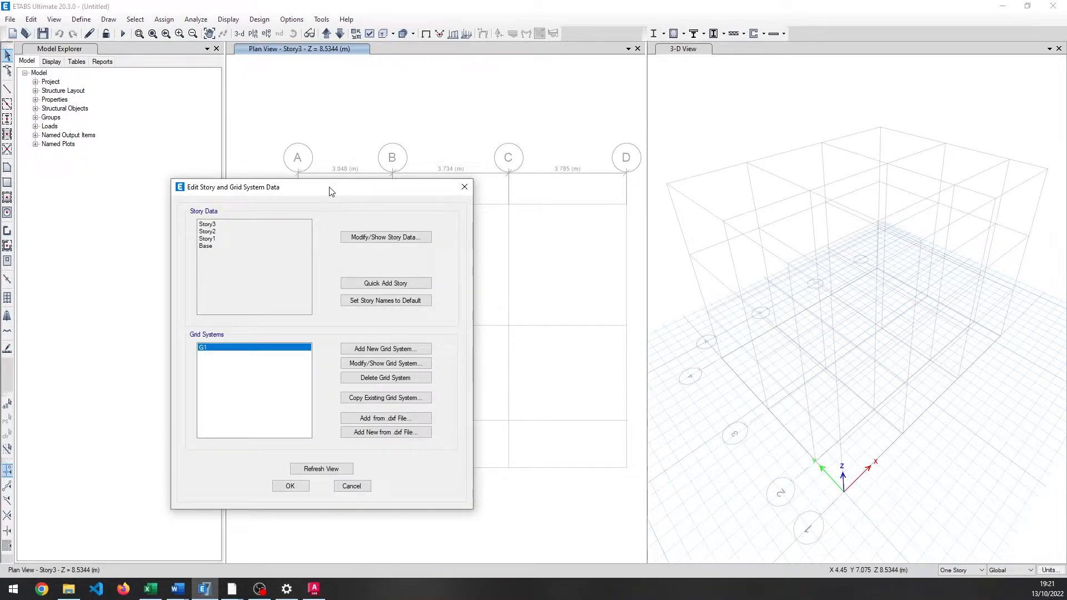
pyautogui.moveTo(330, 191); pyautogui.dragTo(468, 136)
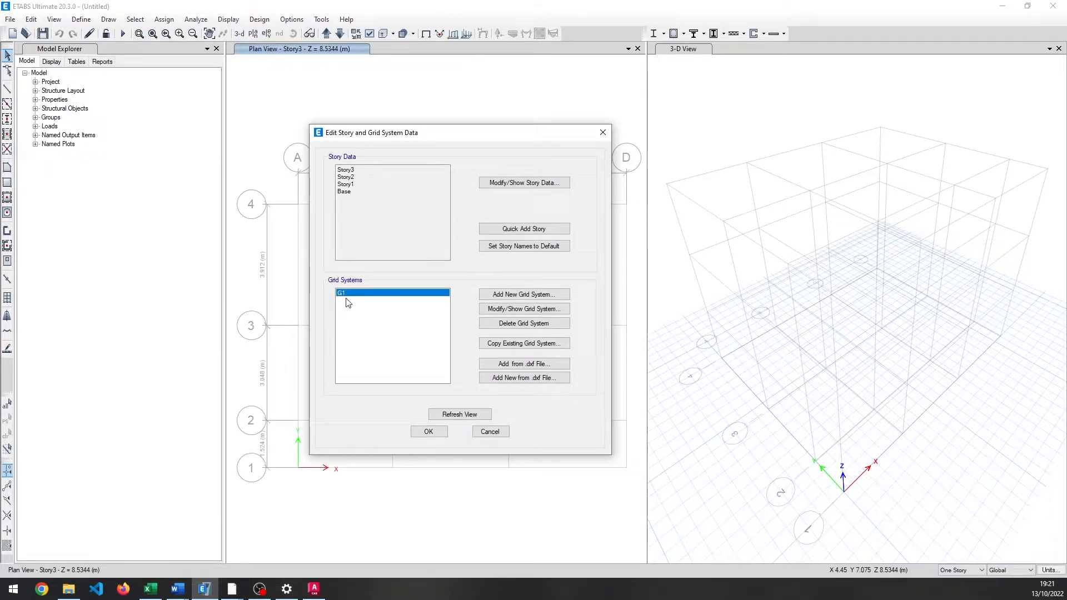
pyautogui.click(505, 310)
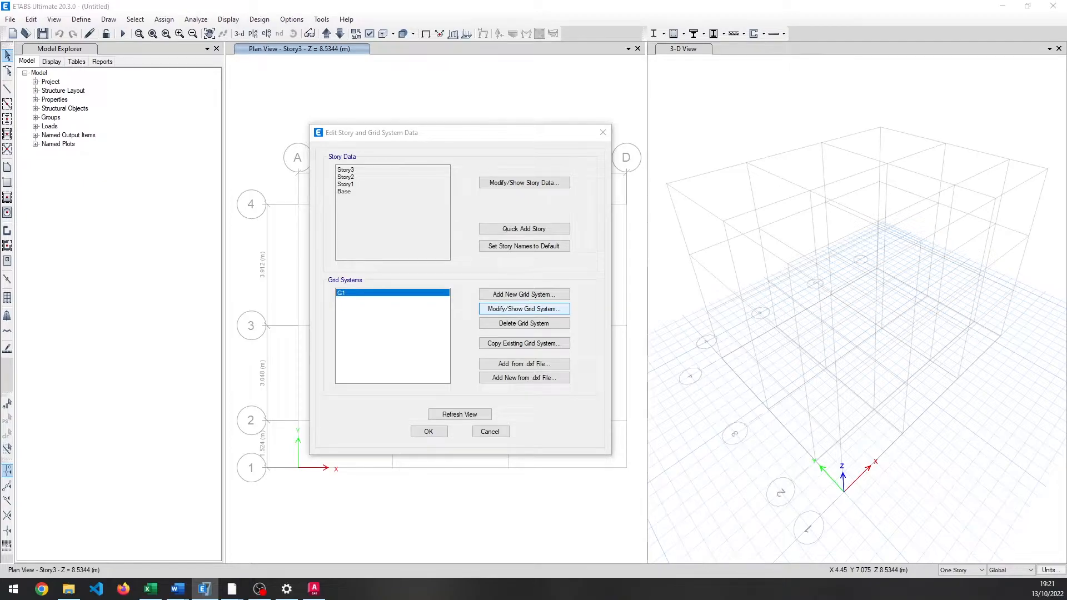
pyautogui.click(505, 485)
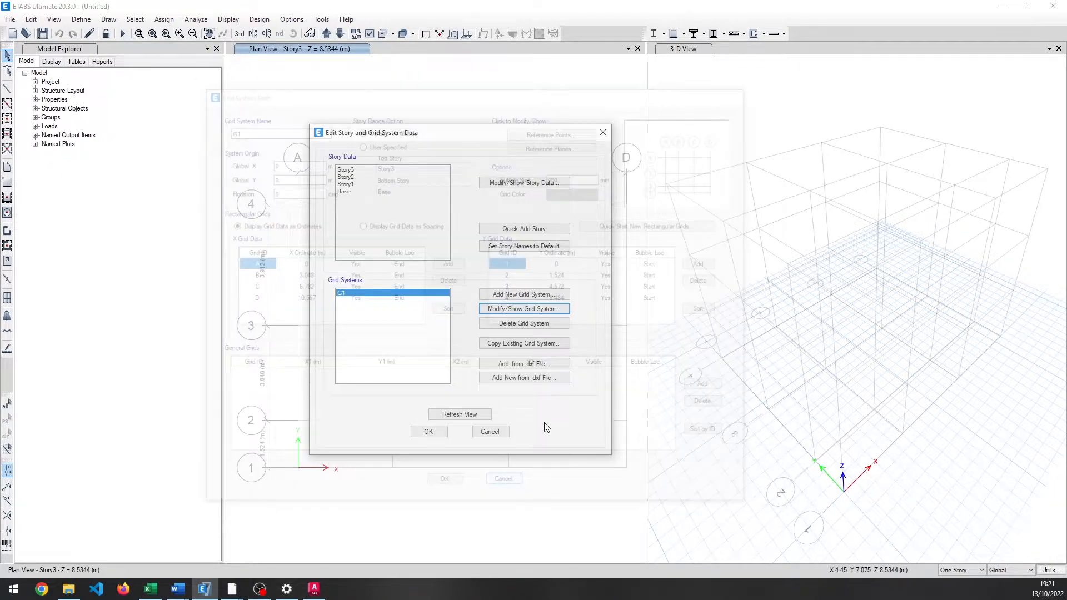
pyautogui.click(531, 182)
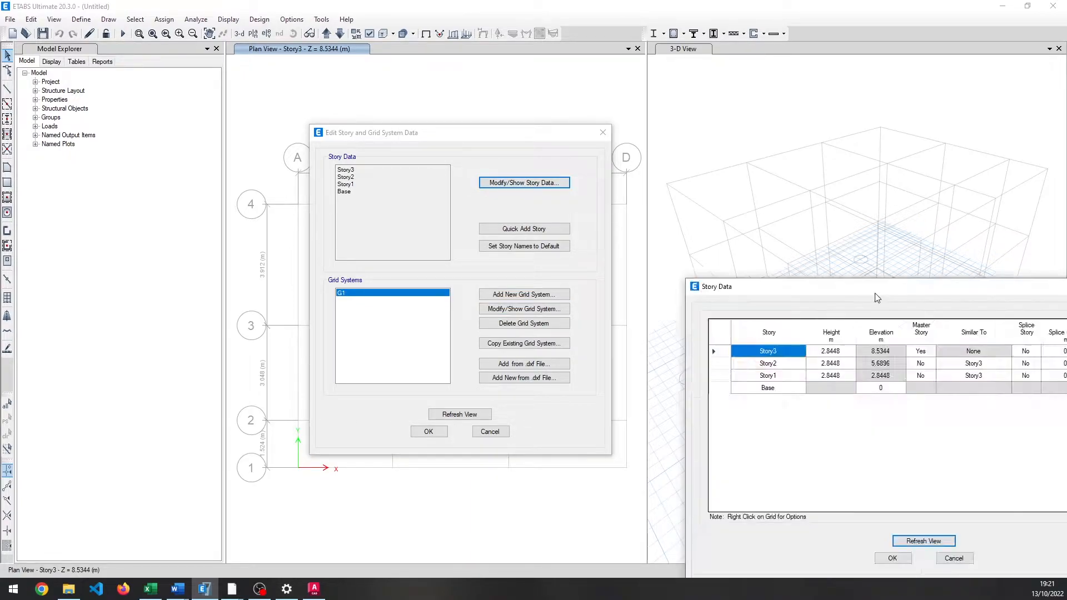
pyautogui.click(545, 272)
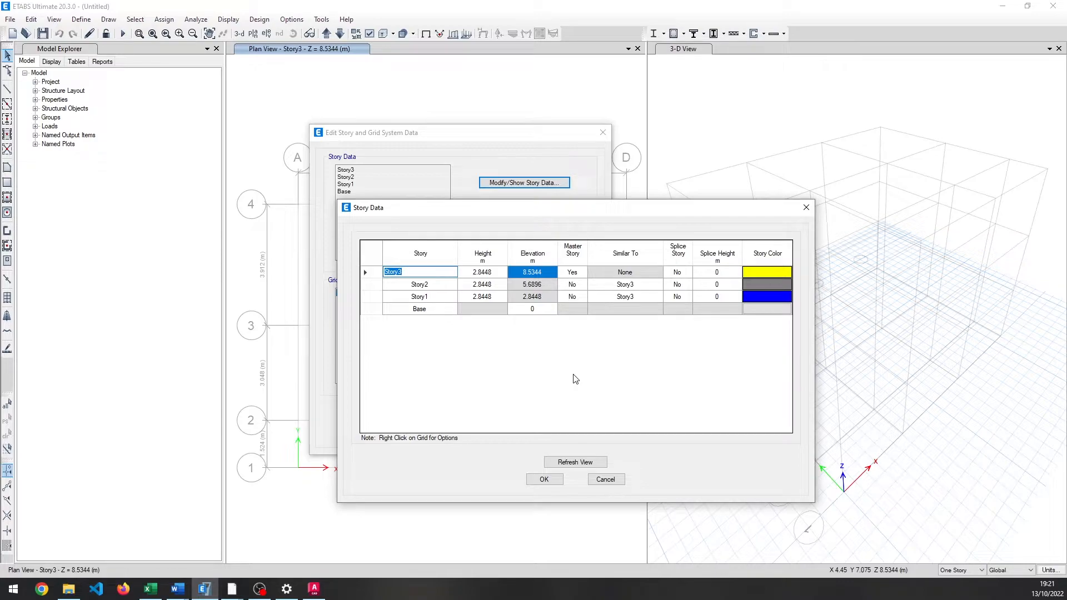
pyautogui.click(544, 479)
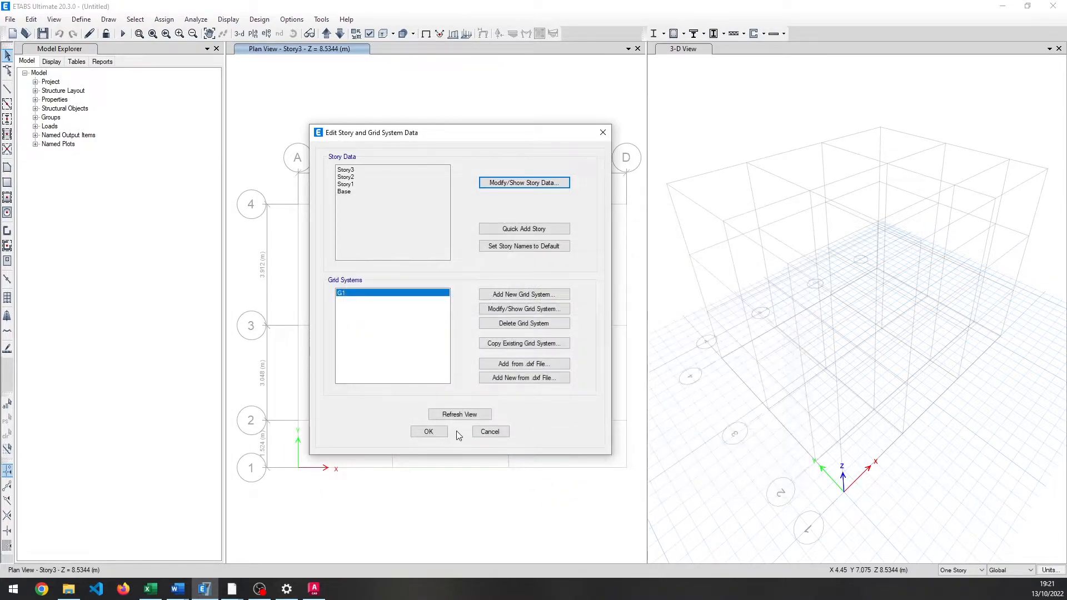
pyautogui.click(428, 432)
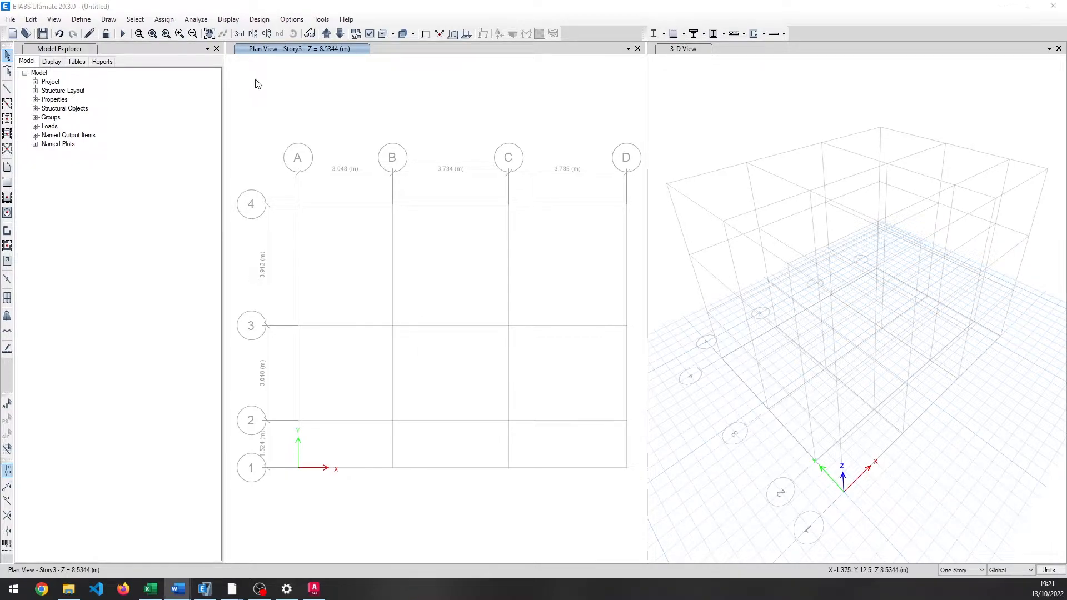
# Add a new concrete material for region India, Indian standard, grade M20, keeping its default property data.
pyautogui.click(82, 20)
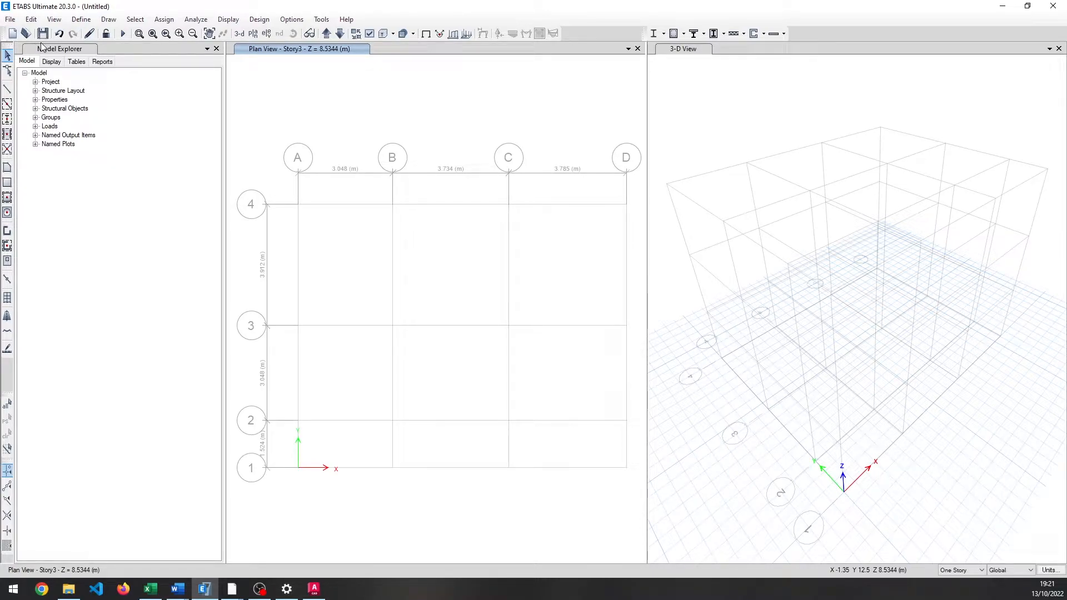
pyautogui.click(81, 20)
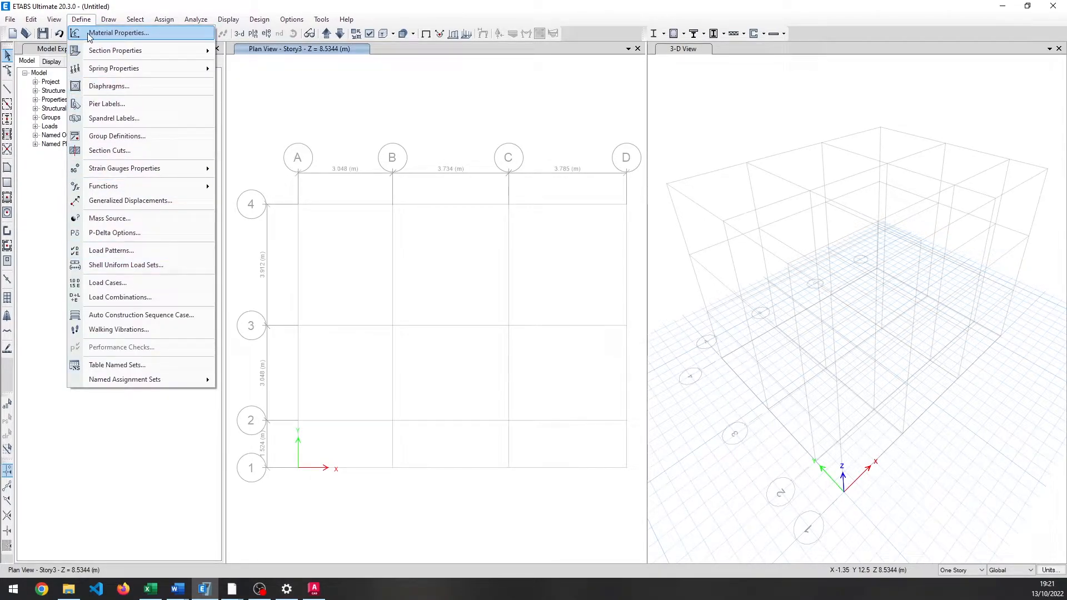
pyautogui.click(119, 33)
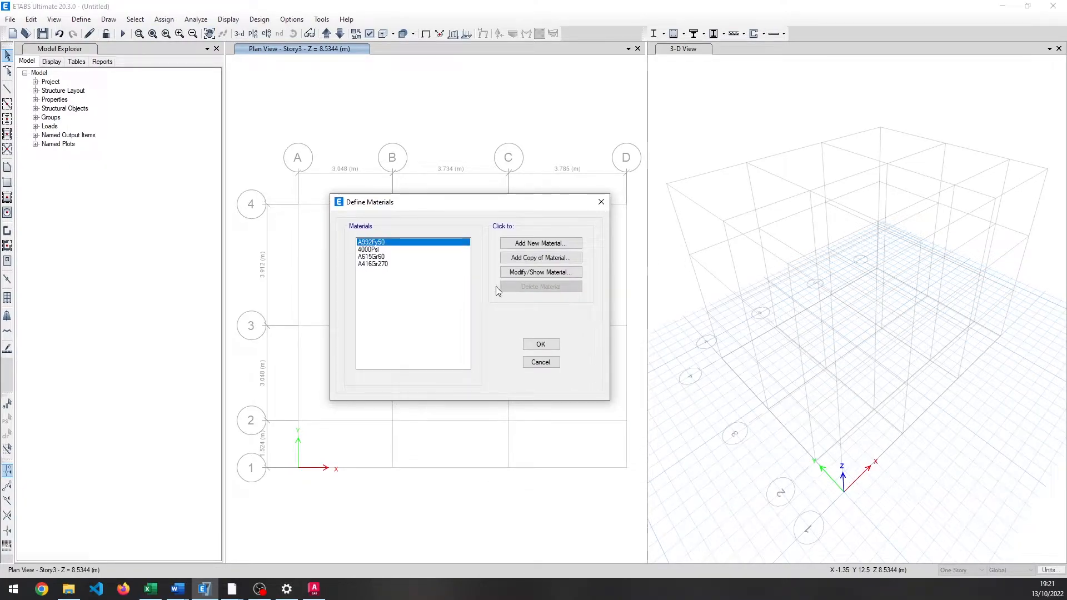
pyautogui.click(540, 243)
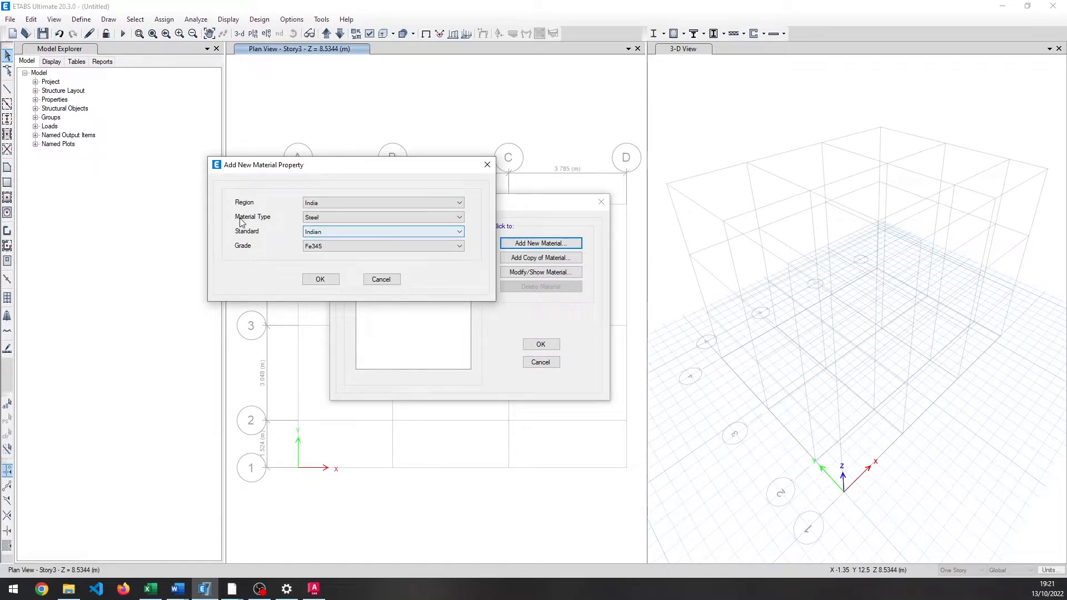
pyautogui.click(335, 218)
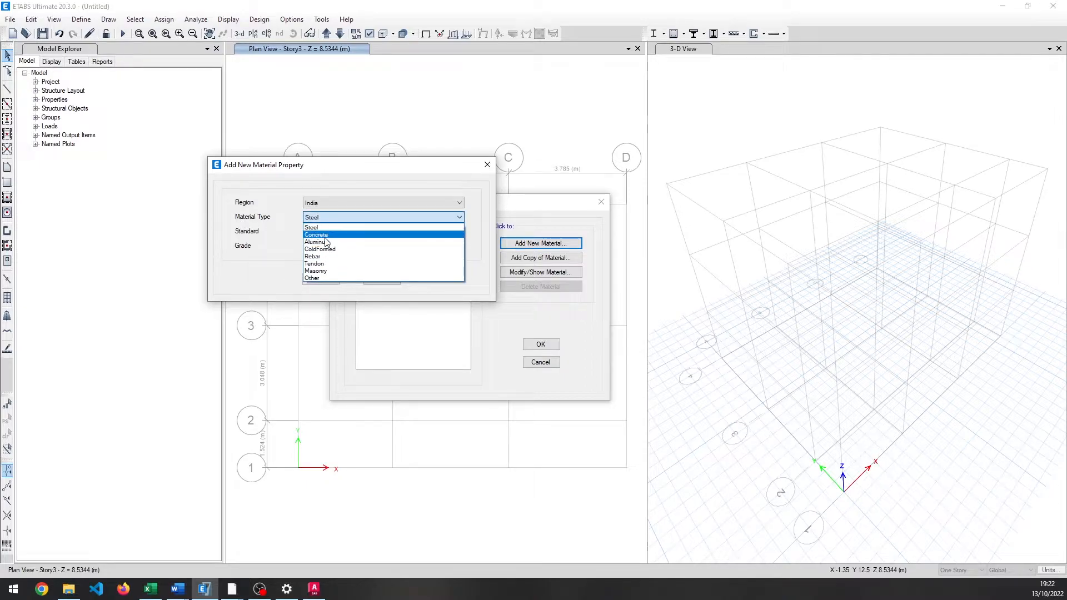
pyautogui.click(325, 235)
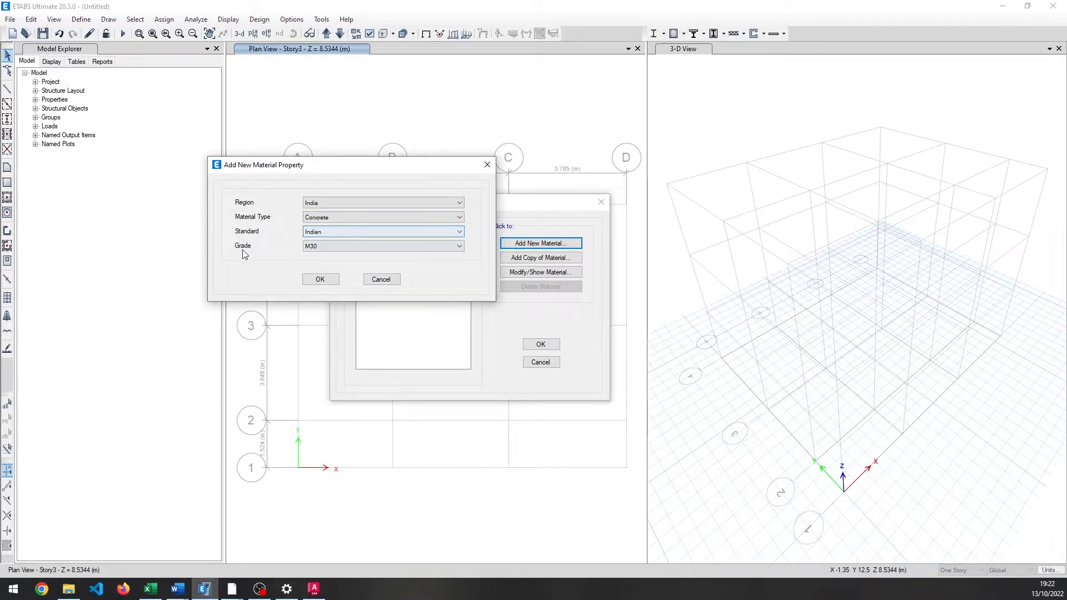
pyautogui.click(332, 247)
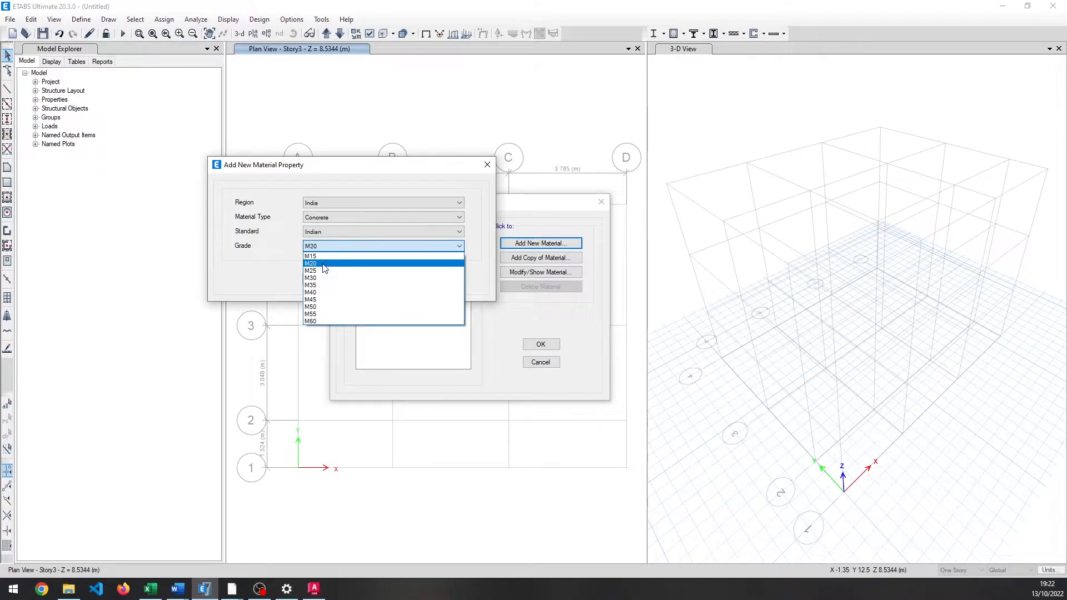
pyautogui.click(325, 264)
pyautogui.click(322, 282)
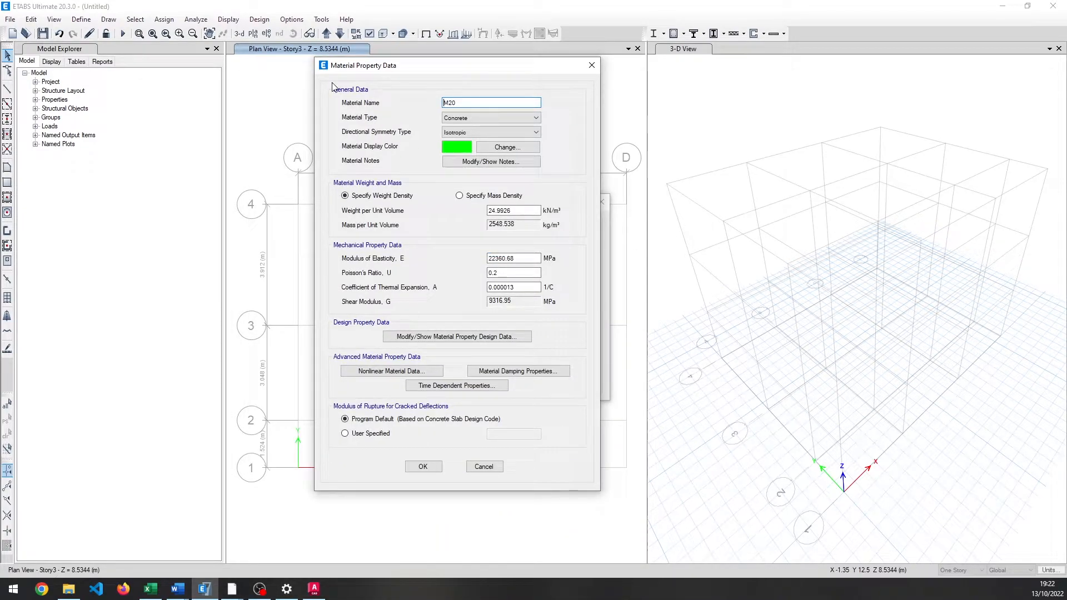
pyautogui.moveTo(478, 101); pyautogui.dragTo(384, 99)
pyautogui.click(423, 466)
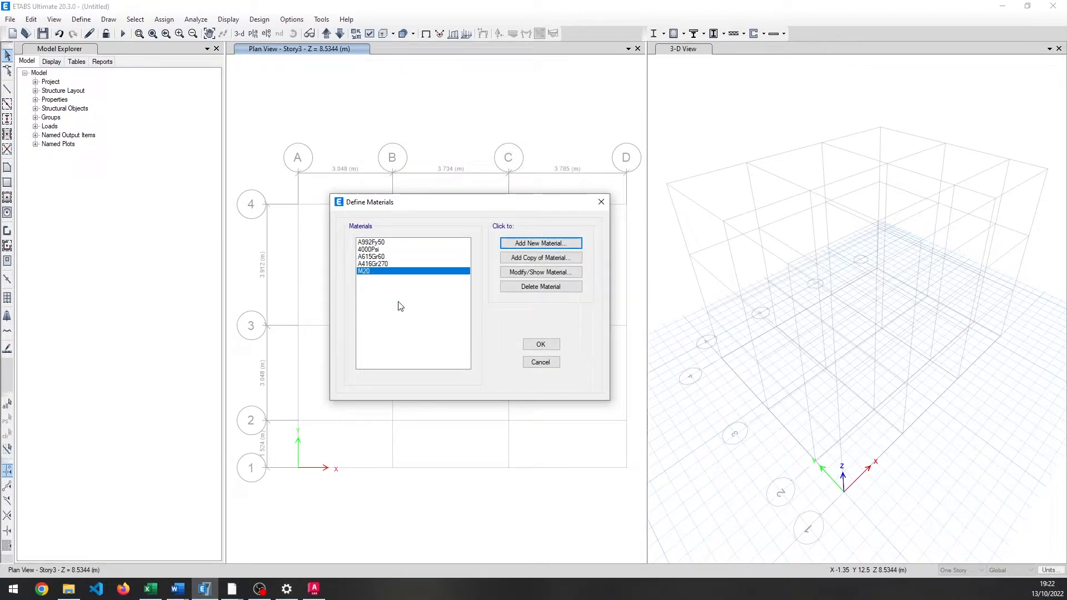
# Add a new rebar material for region India, Indian standard, HYSD Grade 500, keeping its default property data.
pyautogui.click(532, 243)
pyautogui.moveTo(898, 283); pyautogui.dragTo(430, 120)
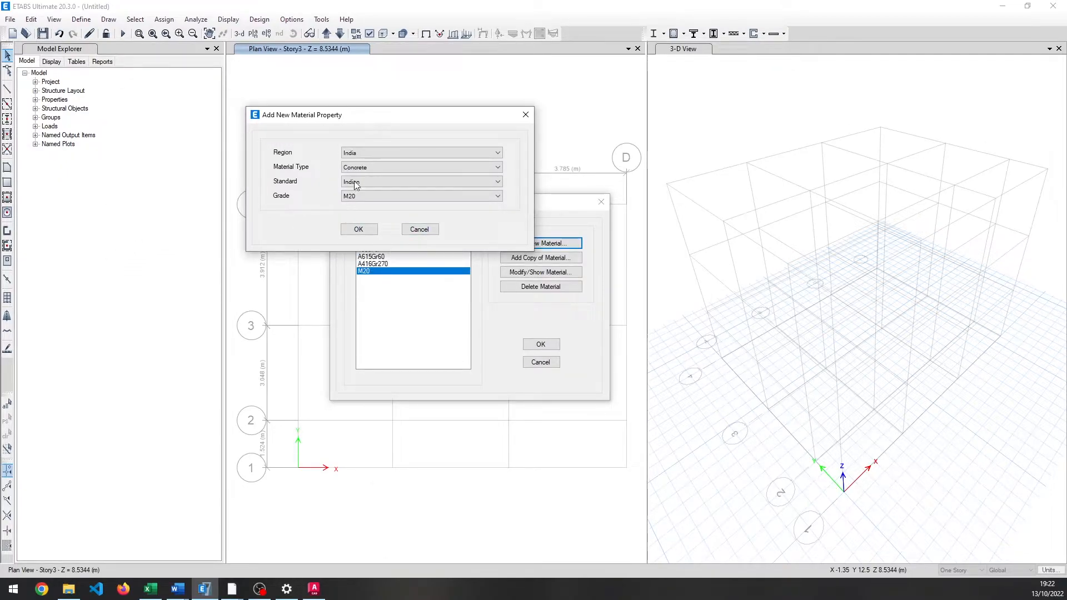
pyautogui.click(383, 166)
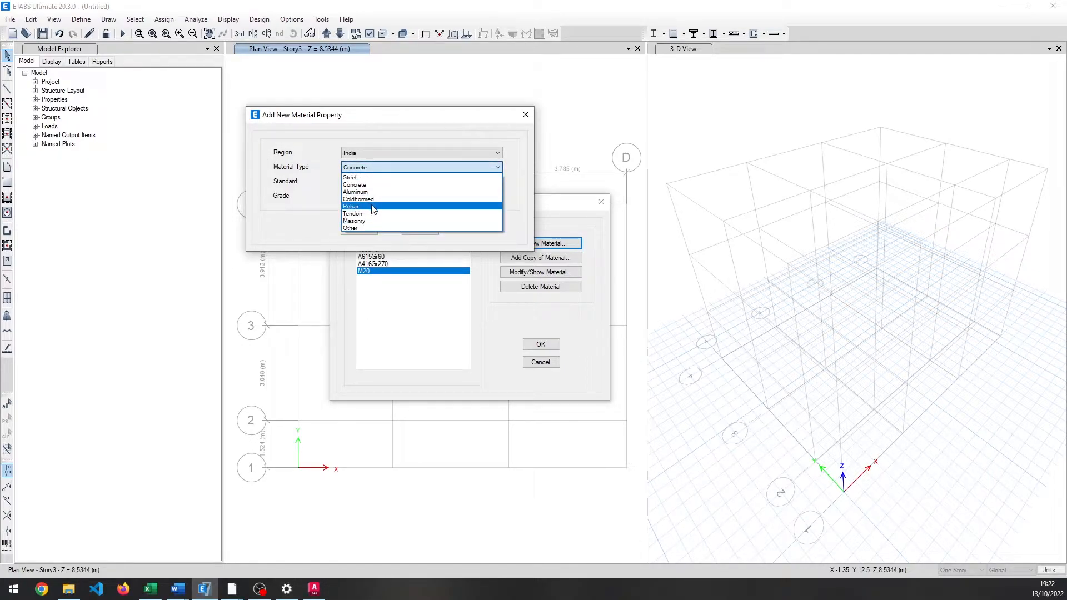
pyautogui.click(370, 212)
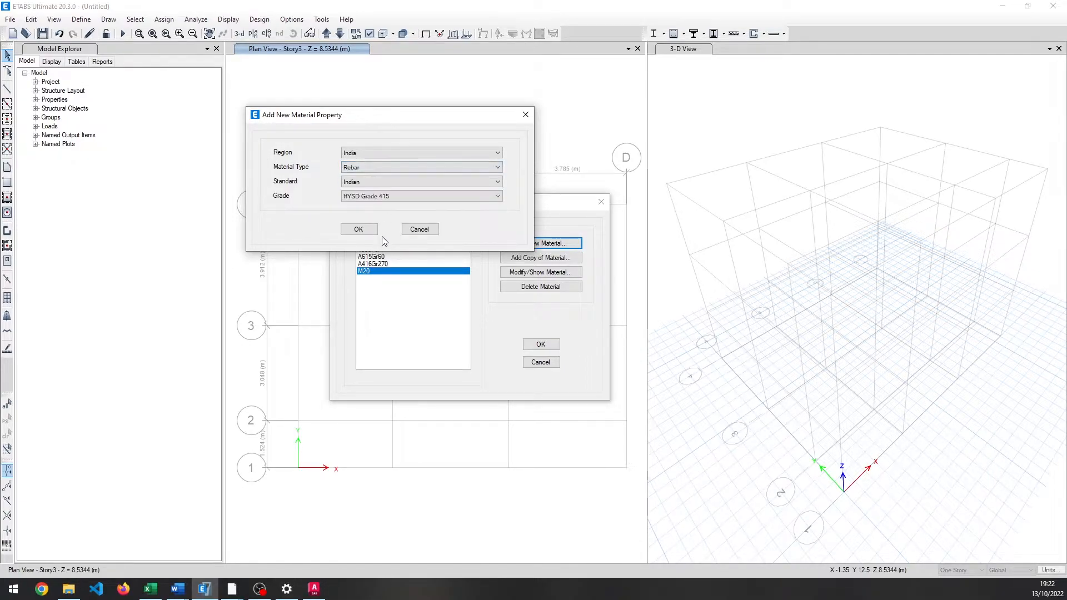
pyautogui.click(395, 198)
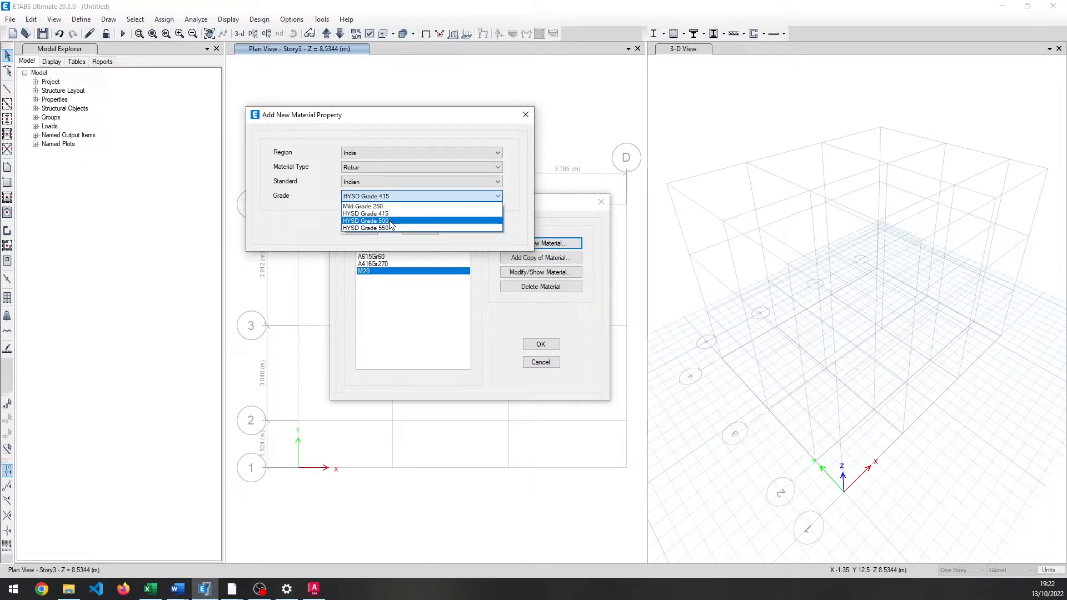
pyautogui.click(391, 221)
pyautogui.click(362, 231)
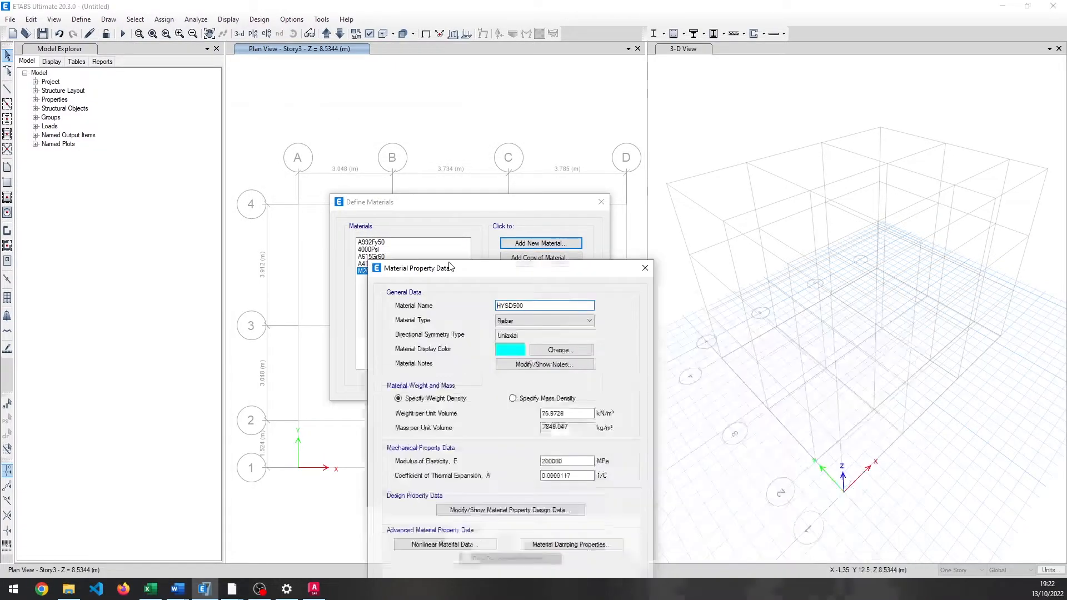
pyautogui.moveTo(456, 268); pyautogui.dragTo(416, 112)
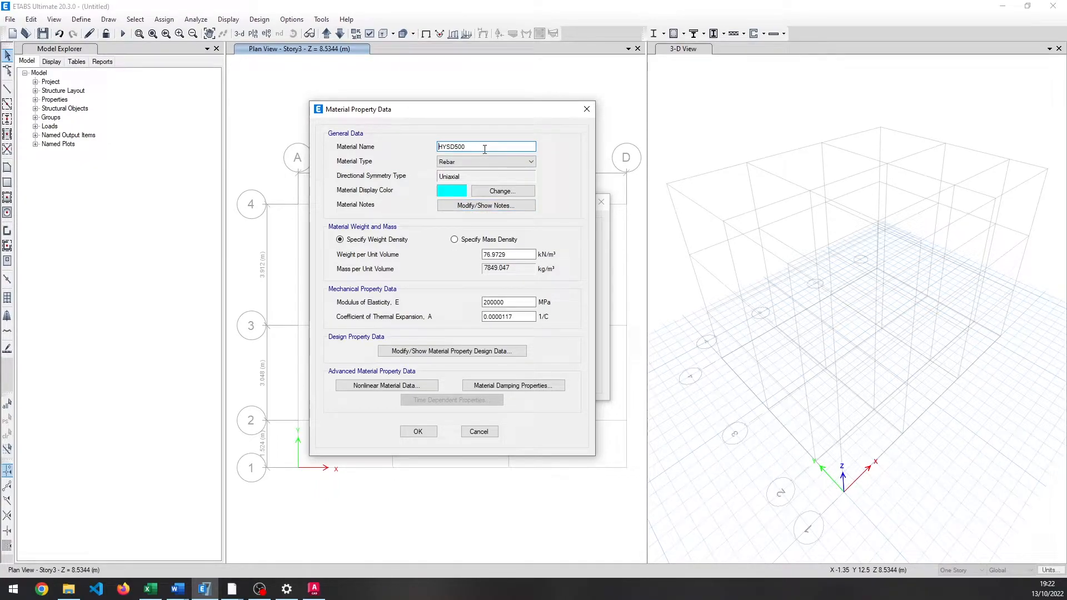
pyautogui.click(418, 431)
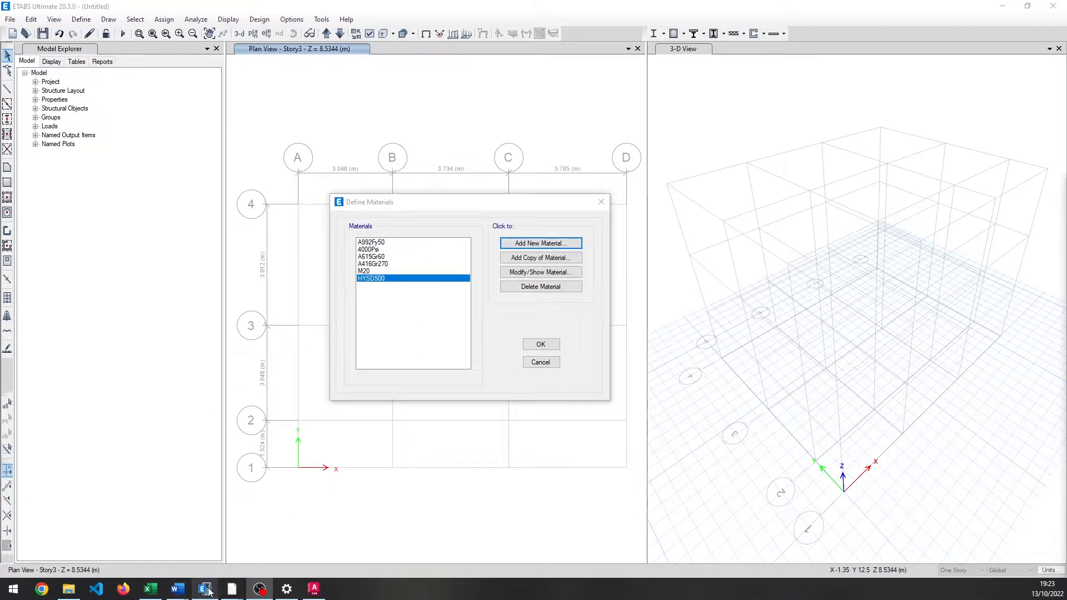
# Check the material grade requirements in the NBC 105 PDF in Acrobat, then return to ETABS and accept the defined materials.
pyautogui.moveTo(231, 589)
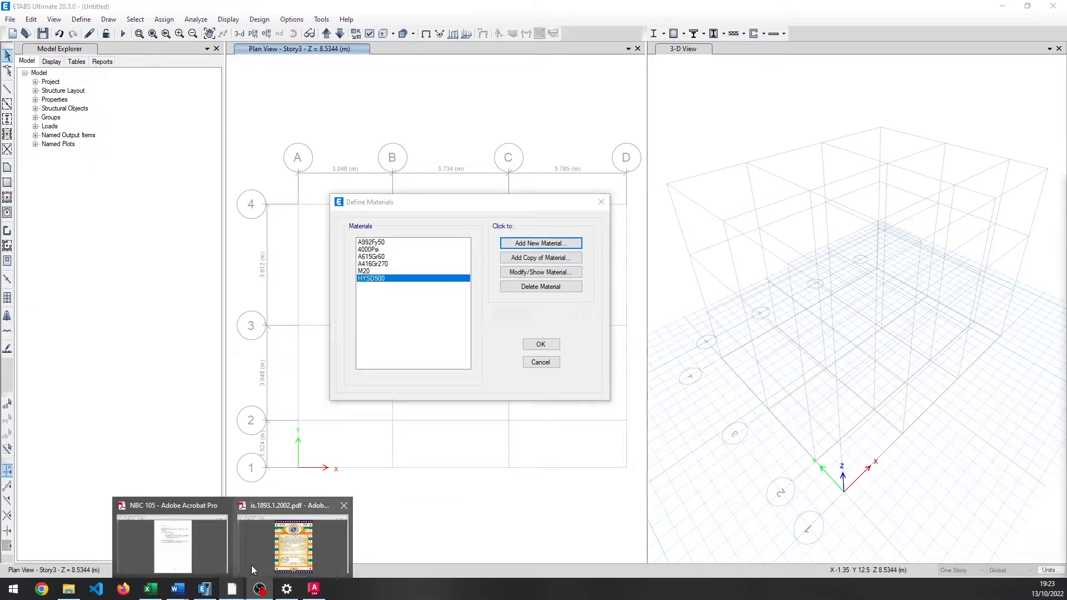
pyautogui.click(183, 542)
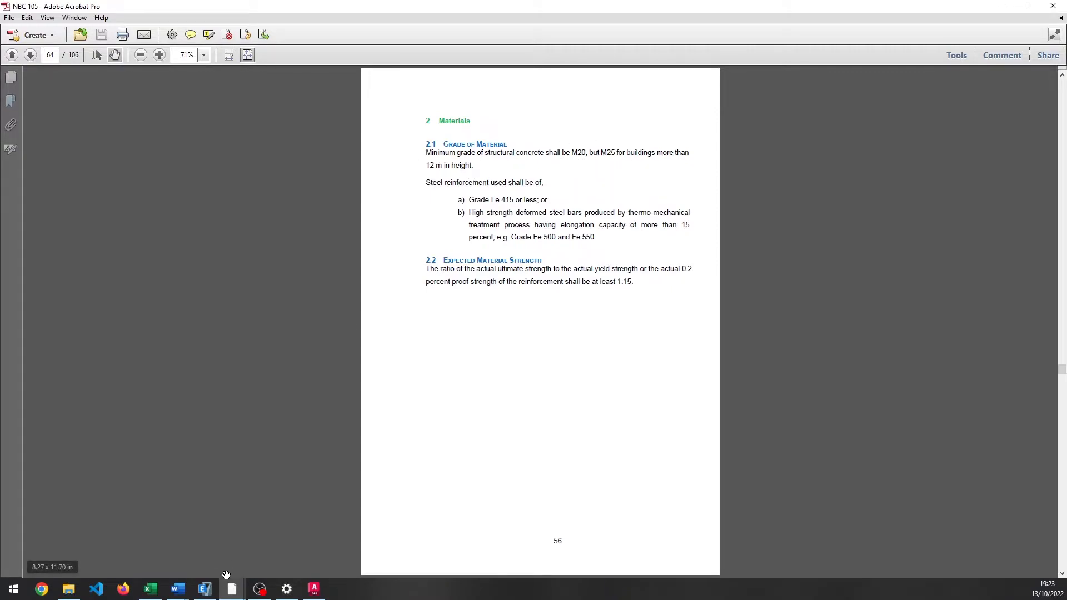
pyautogui.click(205, 588)
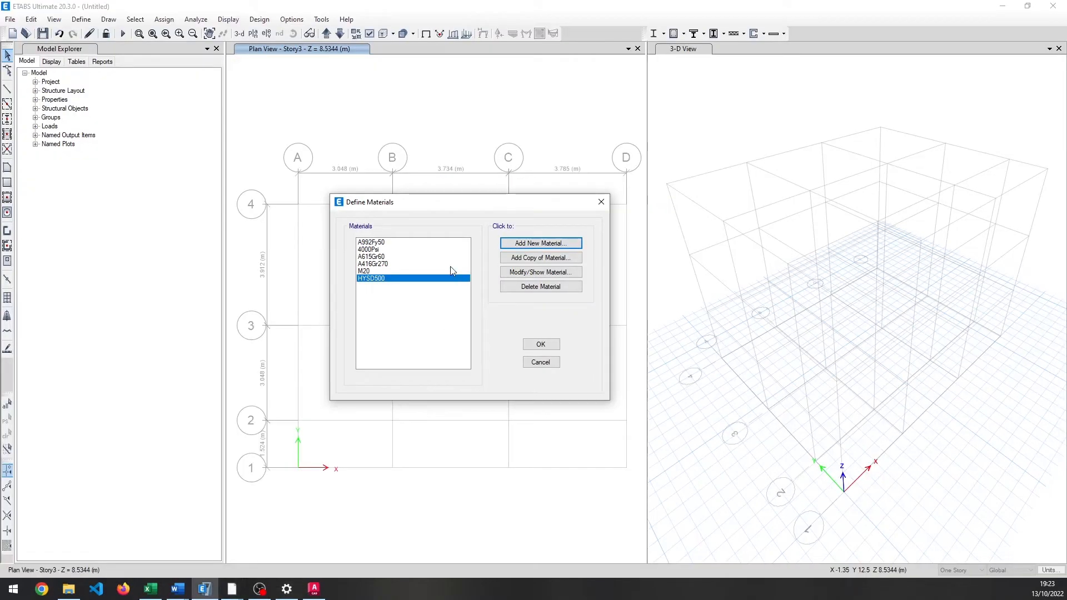
pyautogui.click(541, 345)
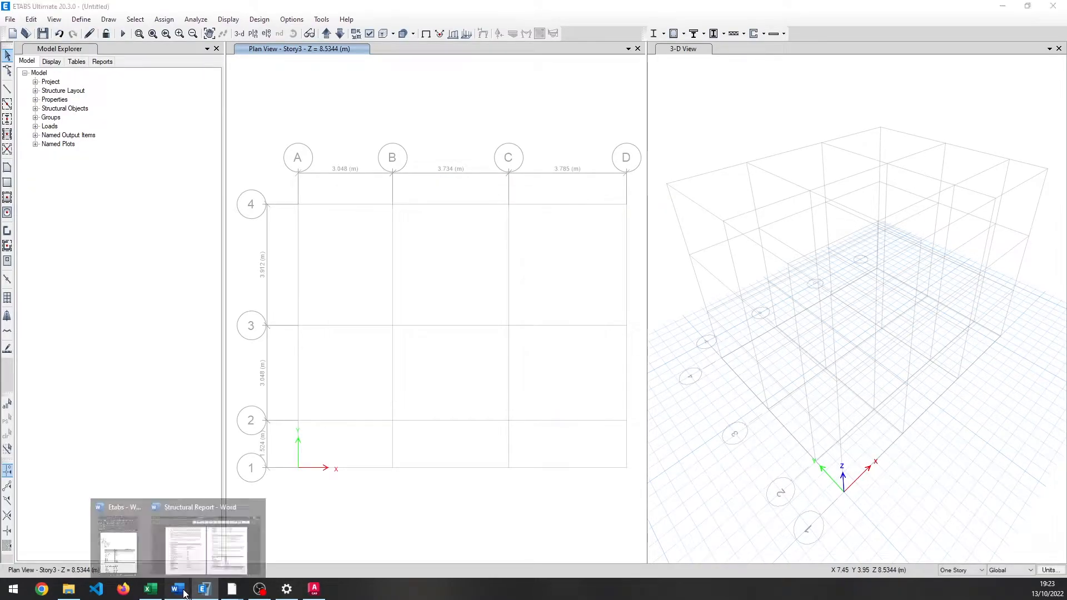
# Check the building's top elevation in the story data, then consult the NBC 105 PDF in Acrobat again.
pyautogui.rightClick(480, 279)
pyautogui.click(516, 286)
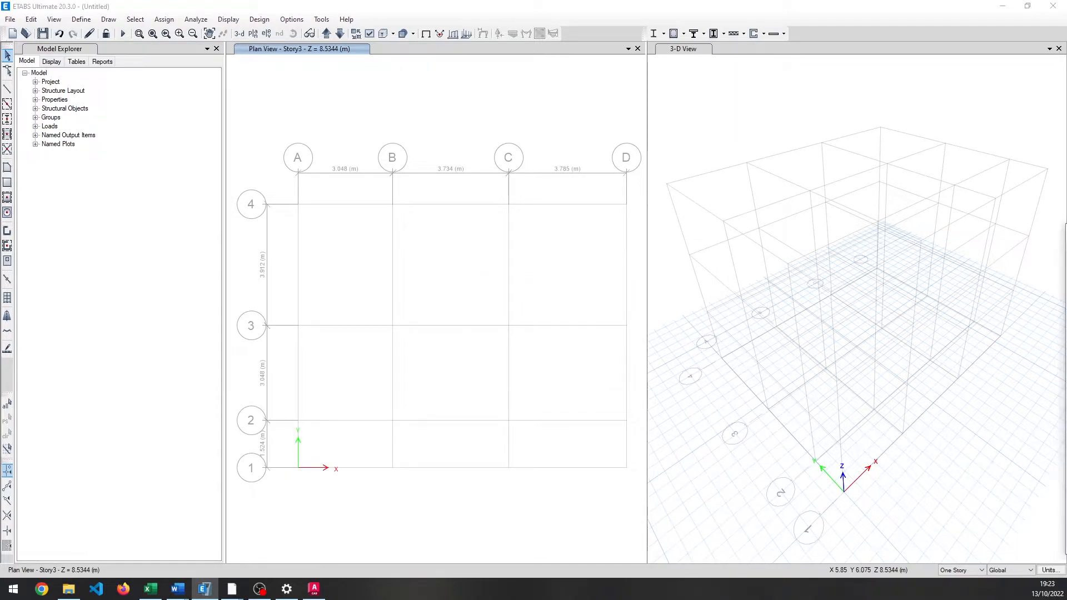
pyautogui.click(518, 154)
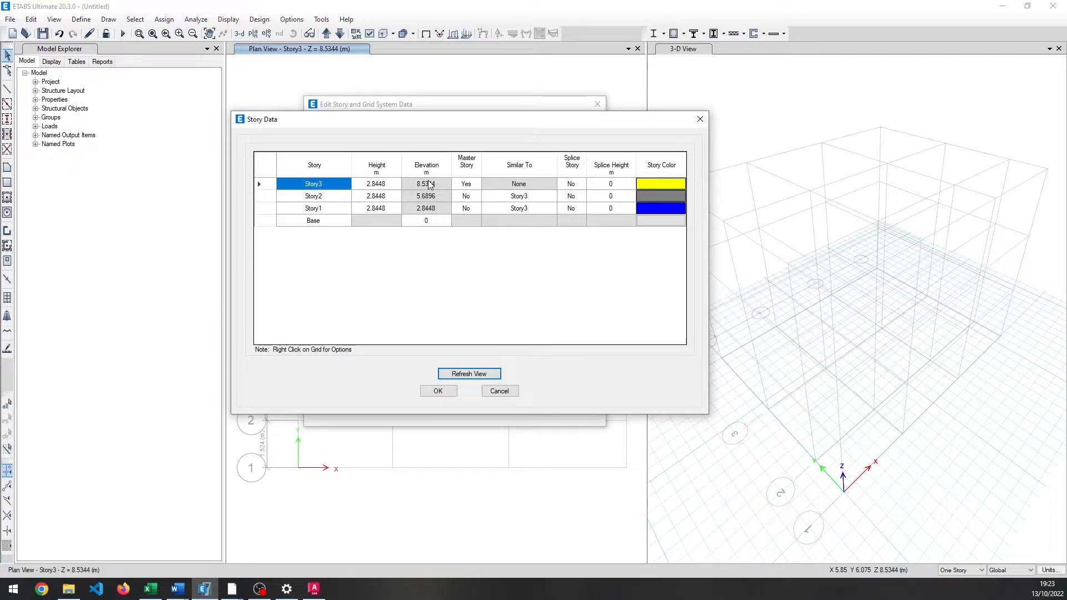
pyautogui.click(444, 392)
pyautogui.click(484, 404)
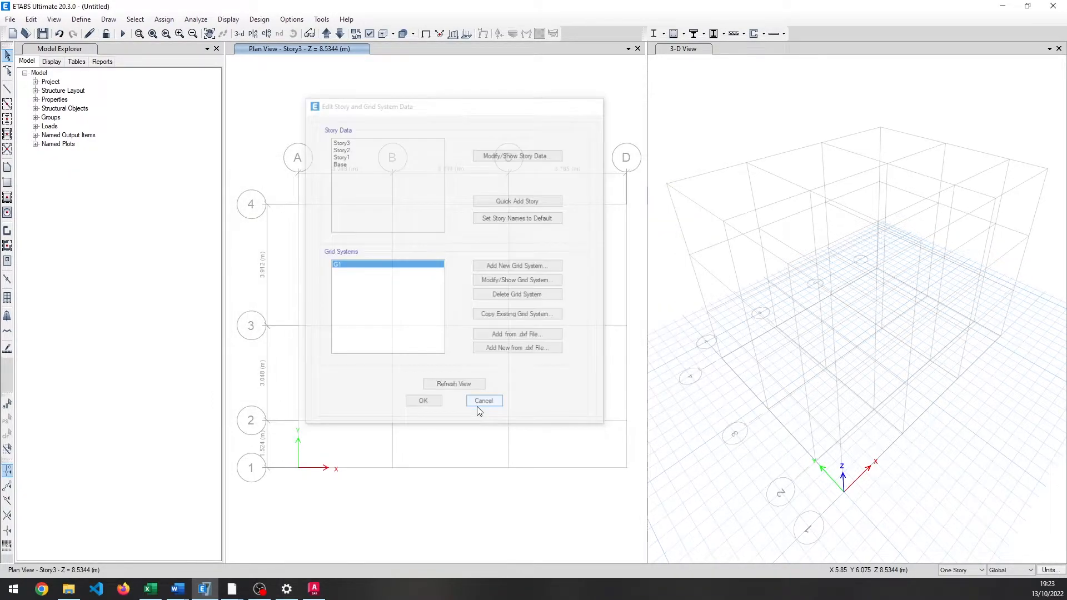
pyautogui.moveTo(232, 589)
pyautogui.click(174, 544)
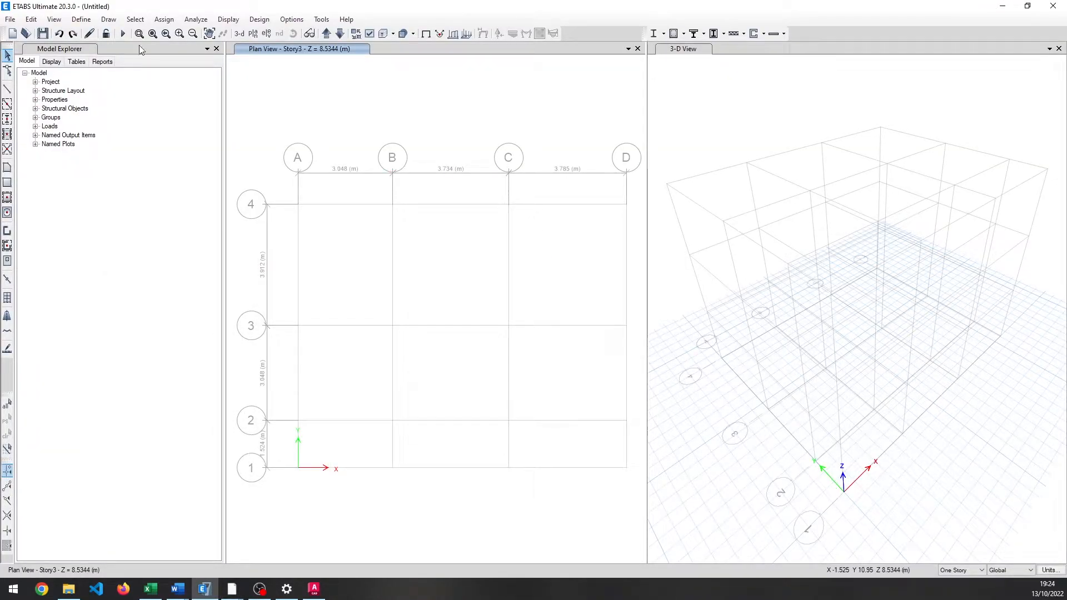
# Open the frame section definitions and start a new concrete rectangular section.
pyautogui.click(89, 22)
pyautogui.moveTo(112, 53)
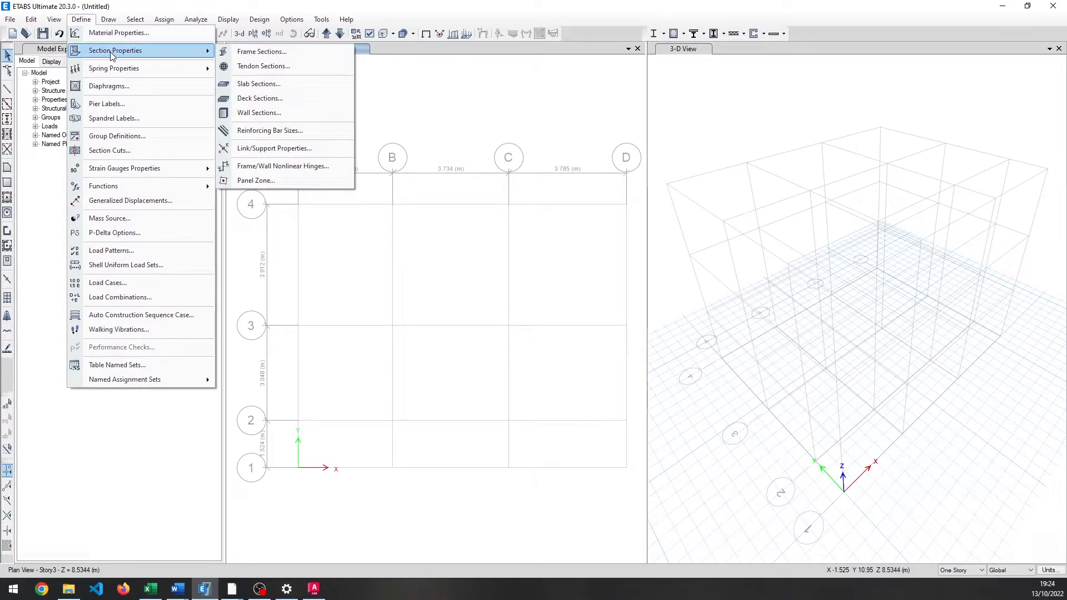
pyautogui.click(272, 53)
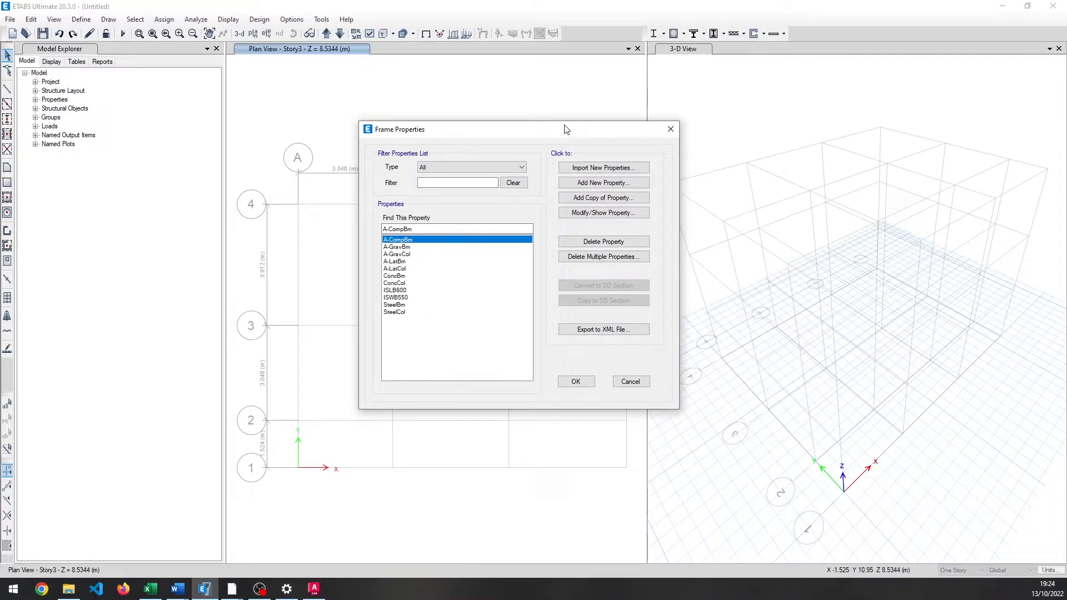
pyautogui.click(392, 277)
pyautogui.click(394, 283)
pyautogui.click(606, 183)
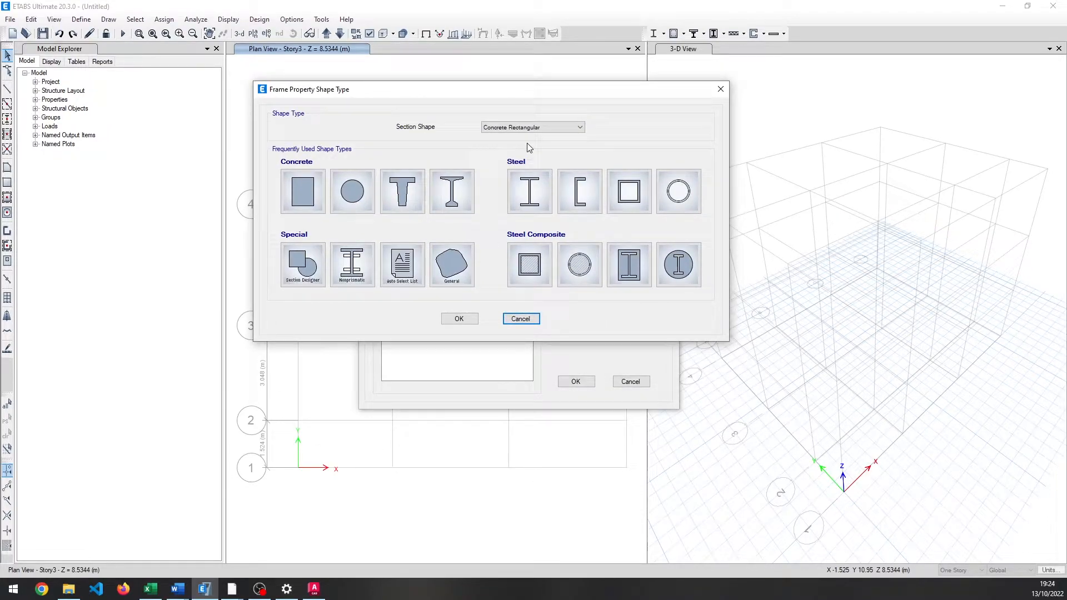
pyautogui.press('Escape')
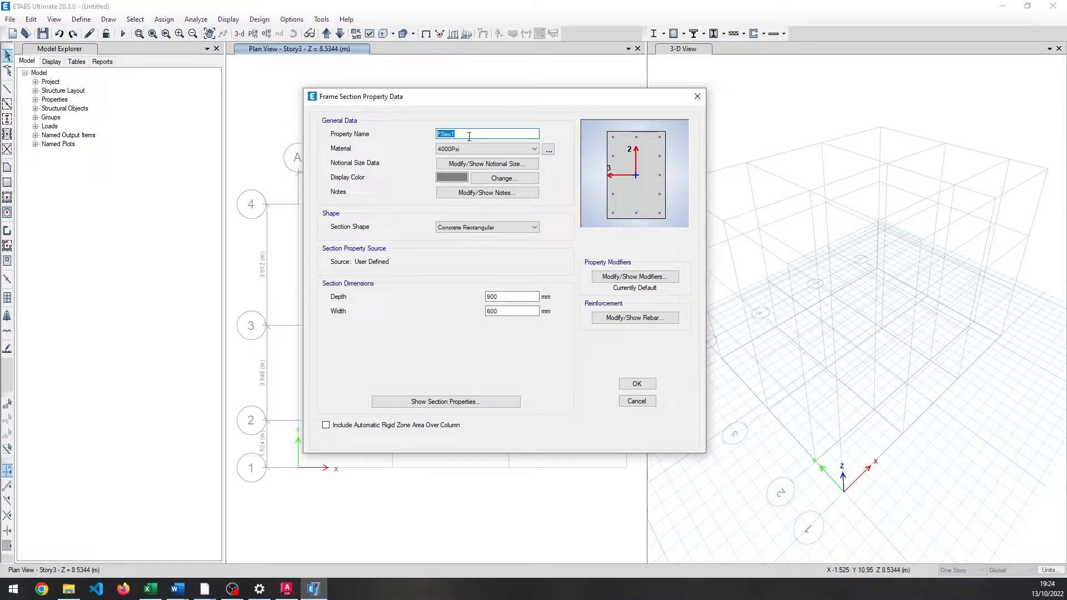
# Name the section Column 300x300, assign material M20, and keep its notional size on Auto.
pyautogui.write('Column 300x300')
pyautogui.moveTo(484, 136); pyautogui.dragTo(461, 138)
pyautogui.write('12')
pyautogui.click(512, 149)
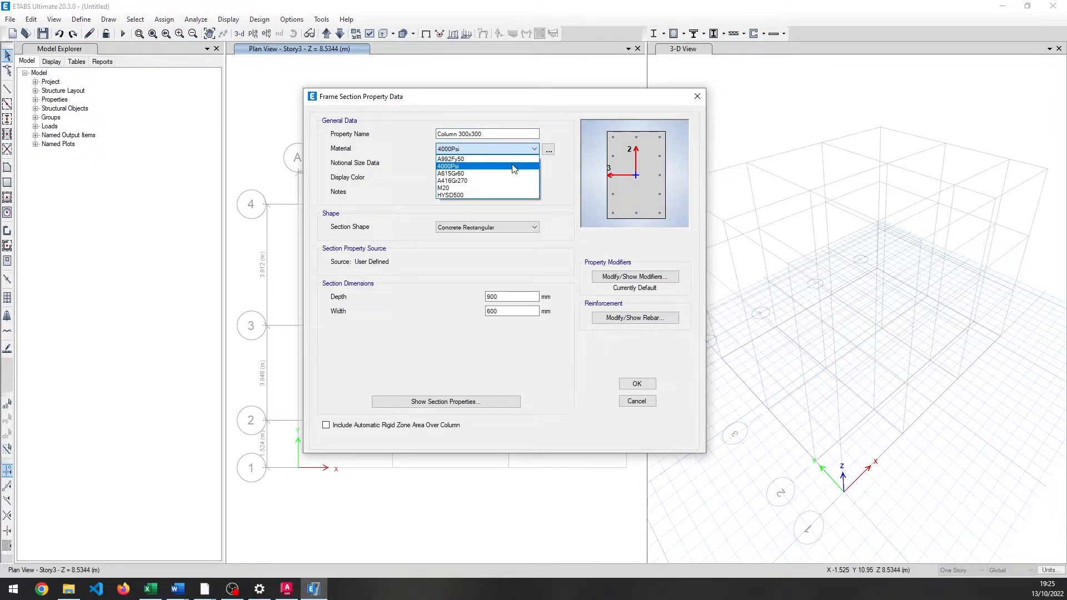
pyautogui.click(467, 188)
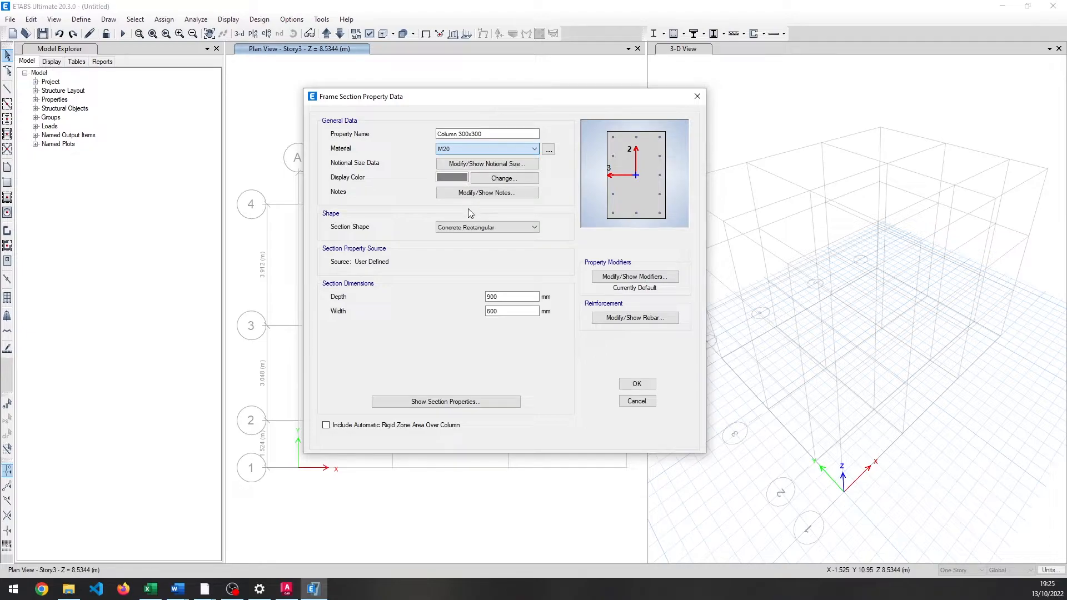
pyautogui.click(465, 164)
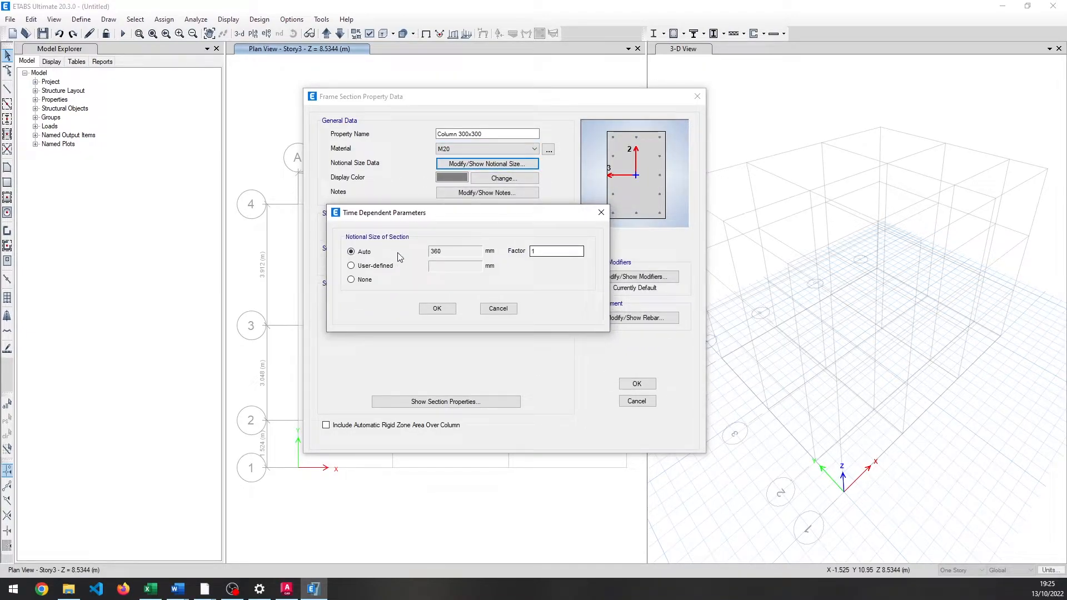
pyautogui.click(442, 313)
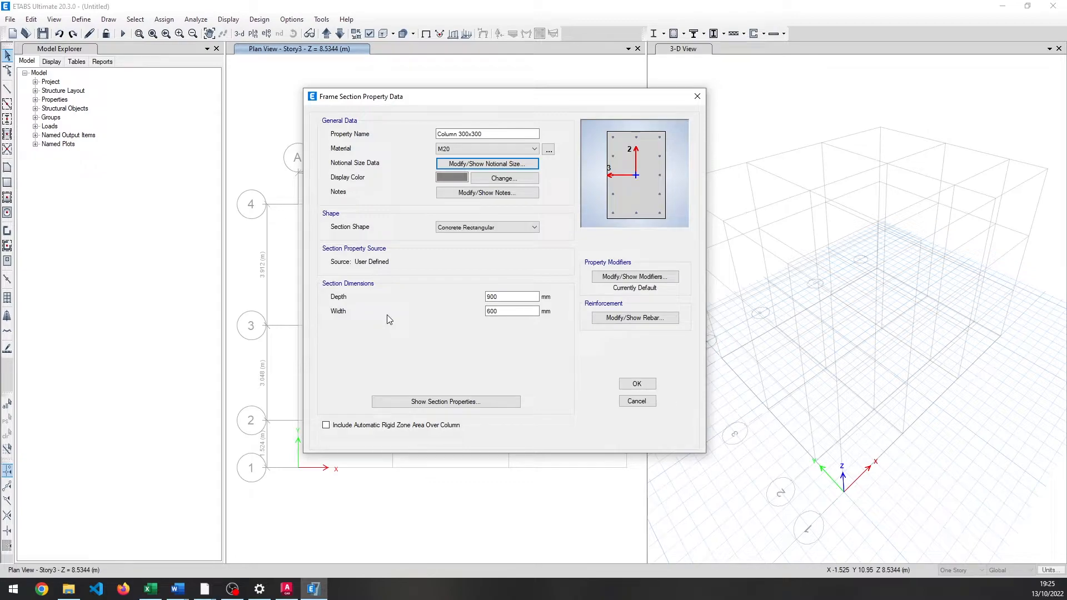
# Set both the depth and the width of the Column 300x300 section to 304.8 mm.
pyautogui.doubleClick(531, 297)
pyautogui.write('120')
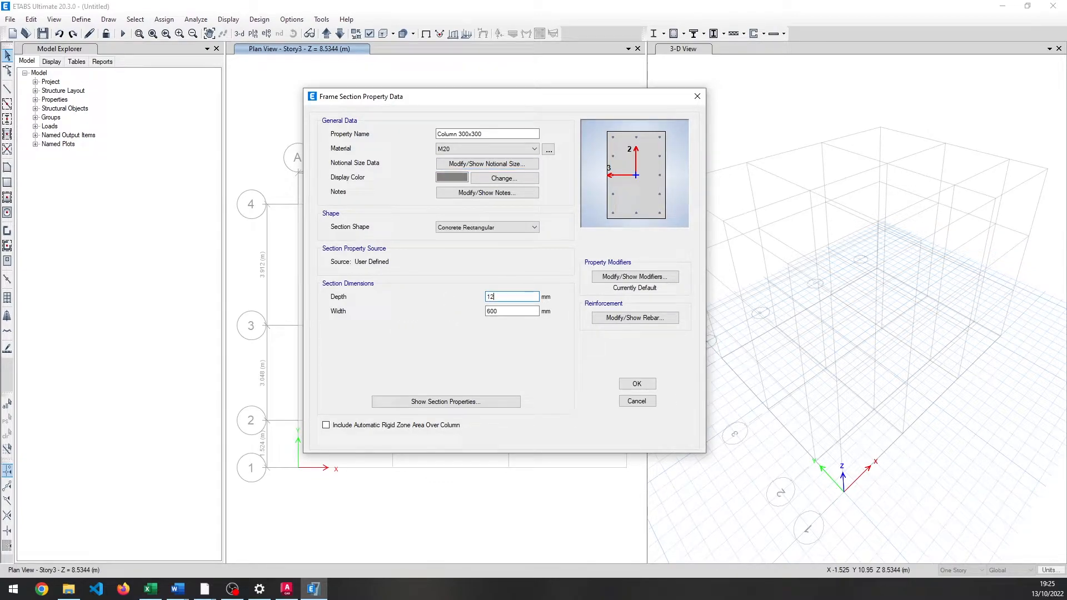
pyautogui.press('Return')
pyautogui.moveTo(505, 312); pyautogui.dragTo(392, 298)
pyautogui.doubleClick(498, 313)
pyautogui.write('12')
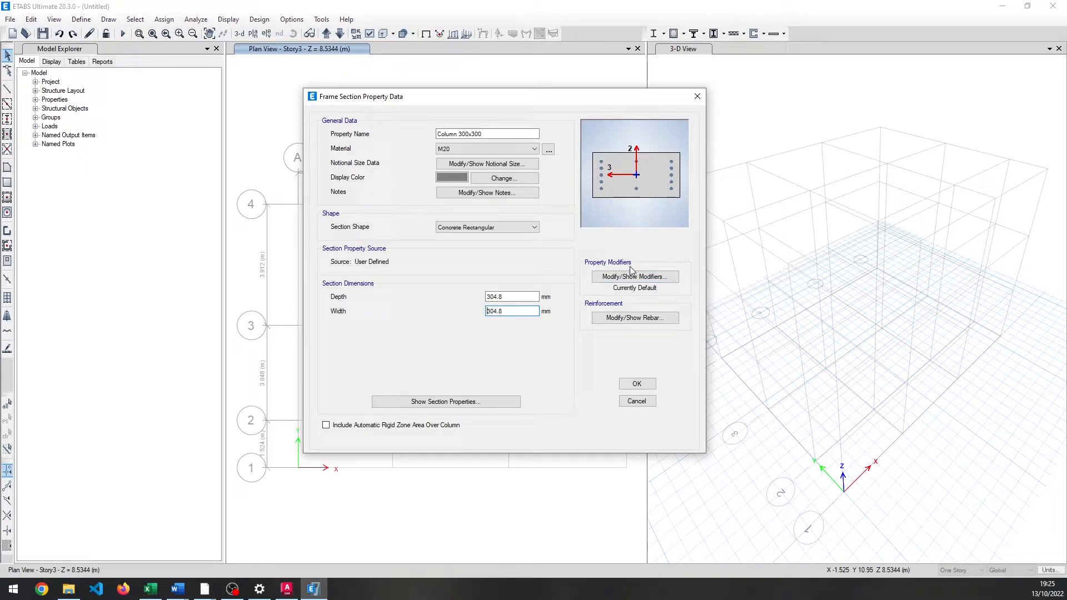
# Switch to the NBC 105 PDF in Acrobat and find section 3.4 and Table 3-1 on effective stiffness of cracked sections.
pyautogui.click(207, 587)
pyautogui.click(151, 542)
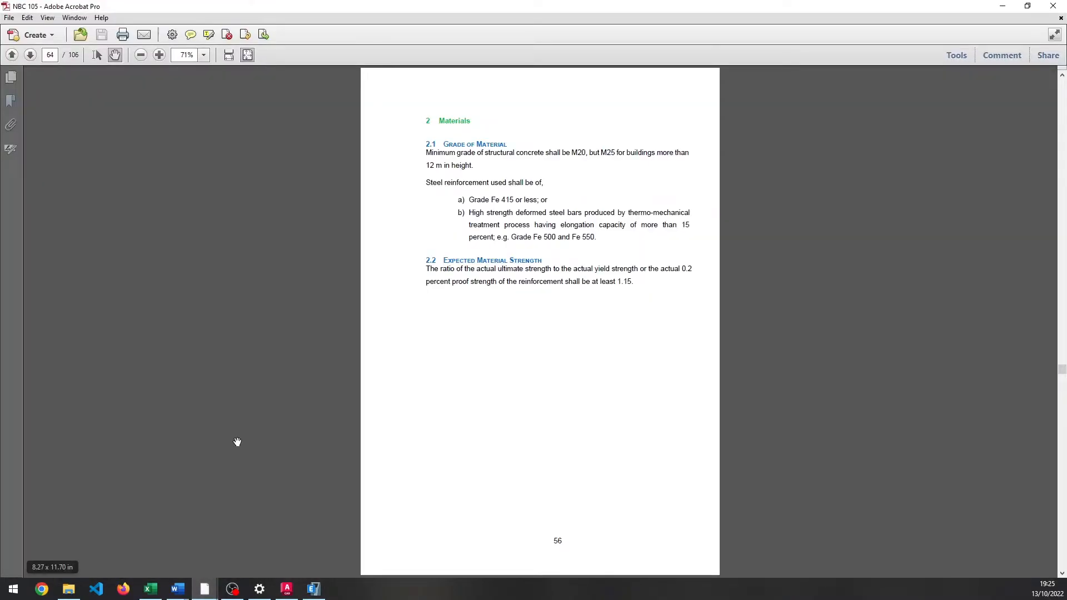
pyautogui.scroll(16, 313, 344)
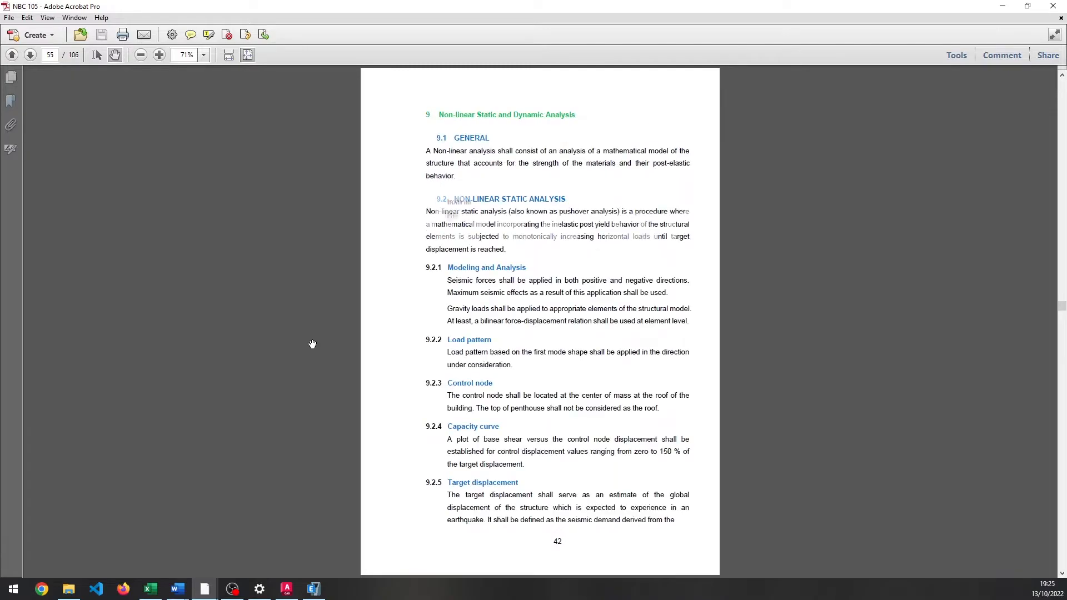
pyautogui.scroll(17, 312, 344)
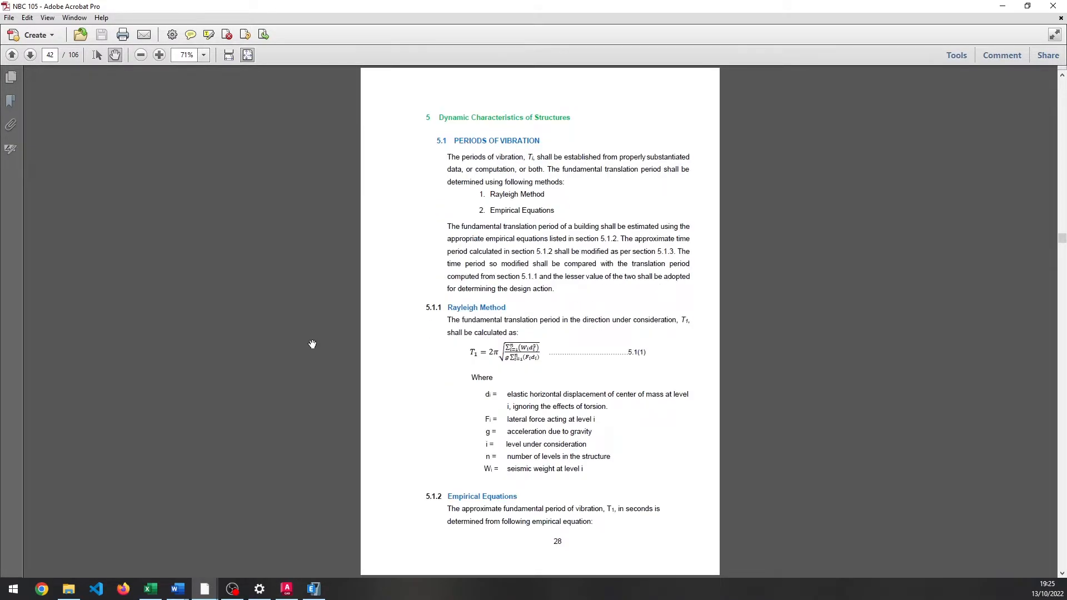
pyautogui.scroll(5, 312, 344)
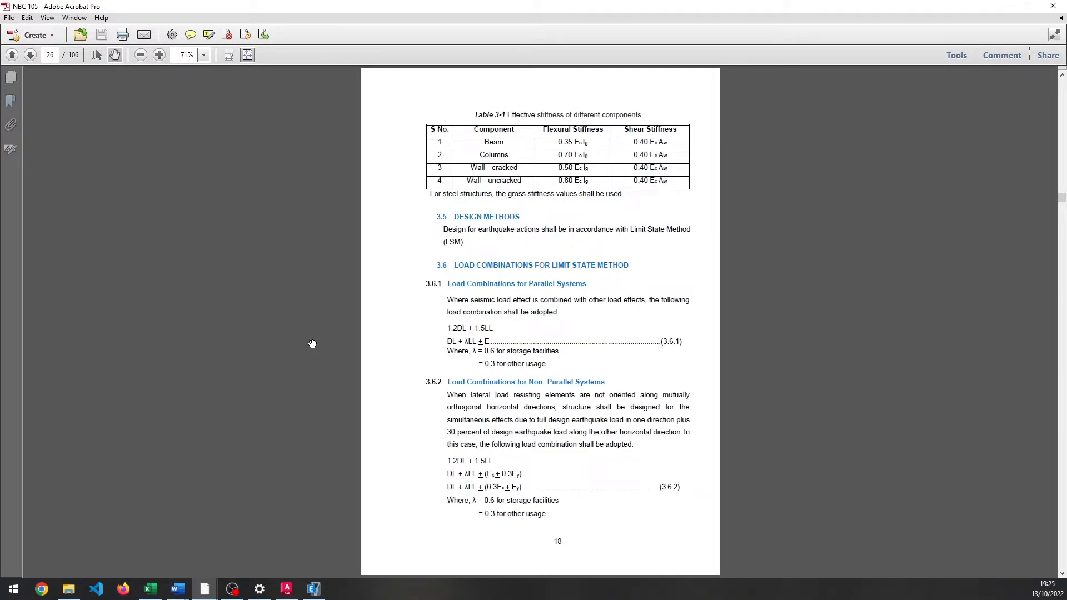
pyautogui.scroll(1, 321, 339)
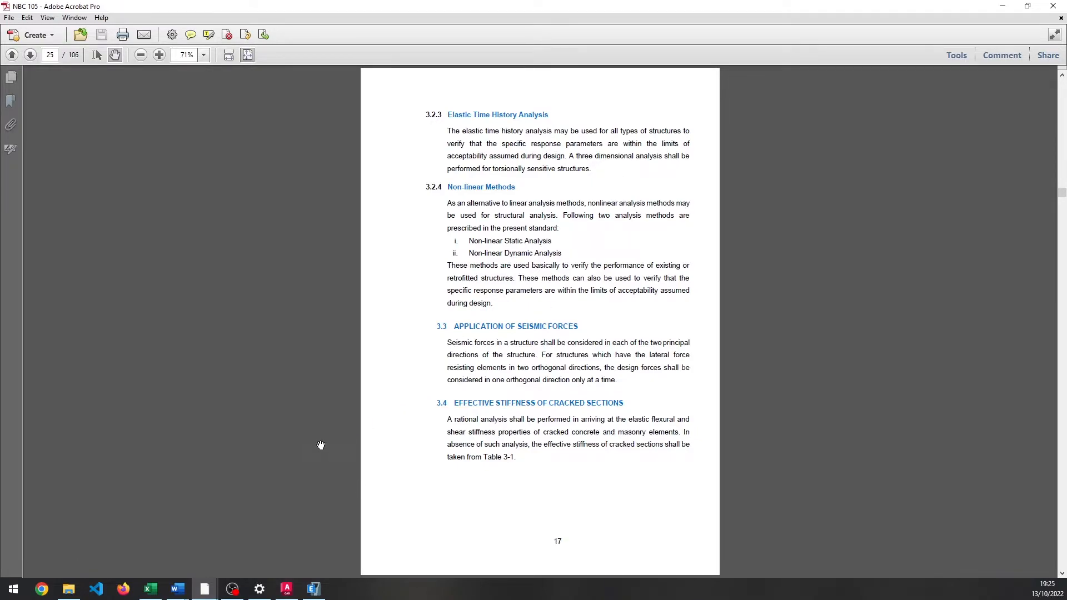
# Open the column section's property modifiers in ETABS, check Table 3-1 in the NBC 105 PDF in Acrobat, and return to ETABS.
pyautogui.click(314, 589)
pyautogui.click(638, 277)
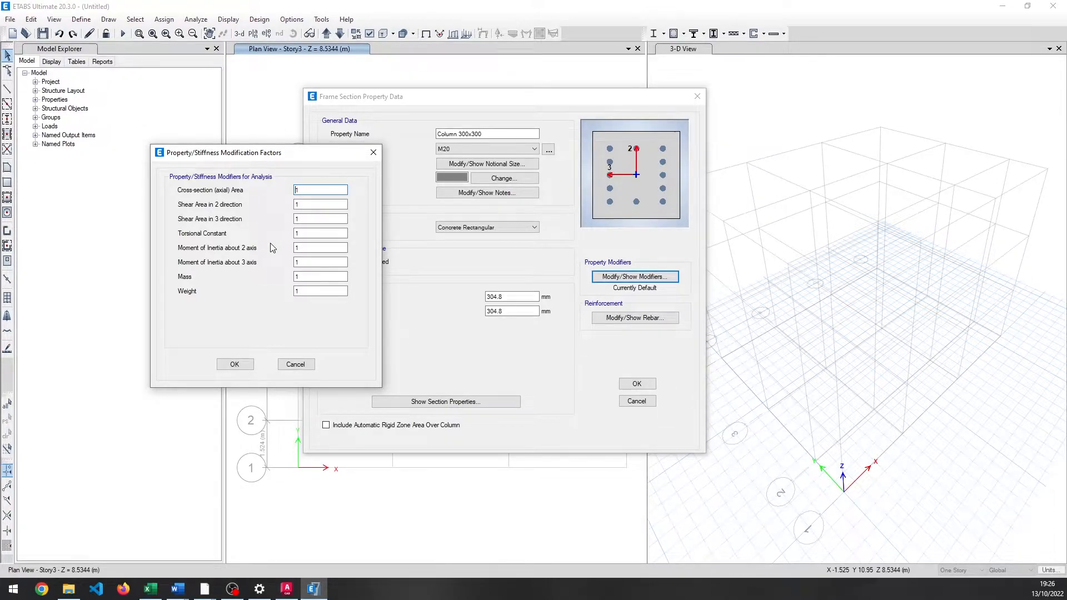
pyautogui.moveTo(205, 589)
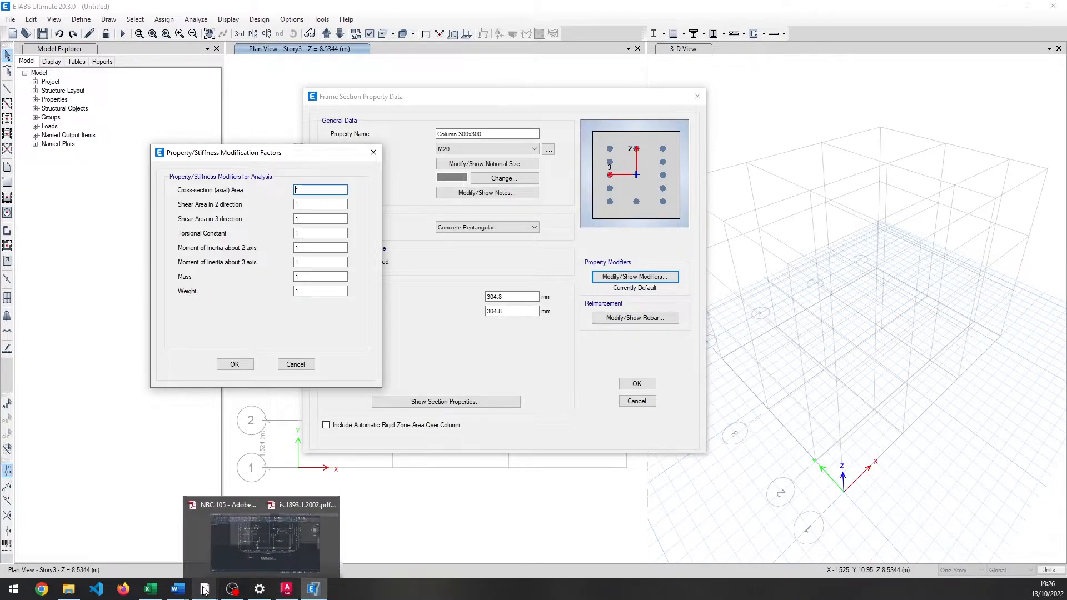
pyautogui.click(165, 562)
pyautogui.scroll(-3, 537, 345)
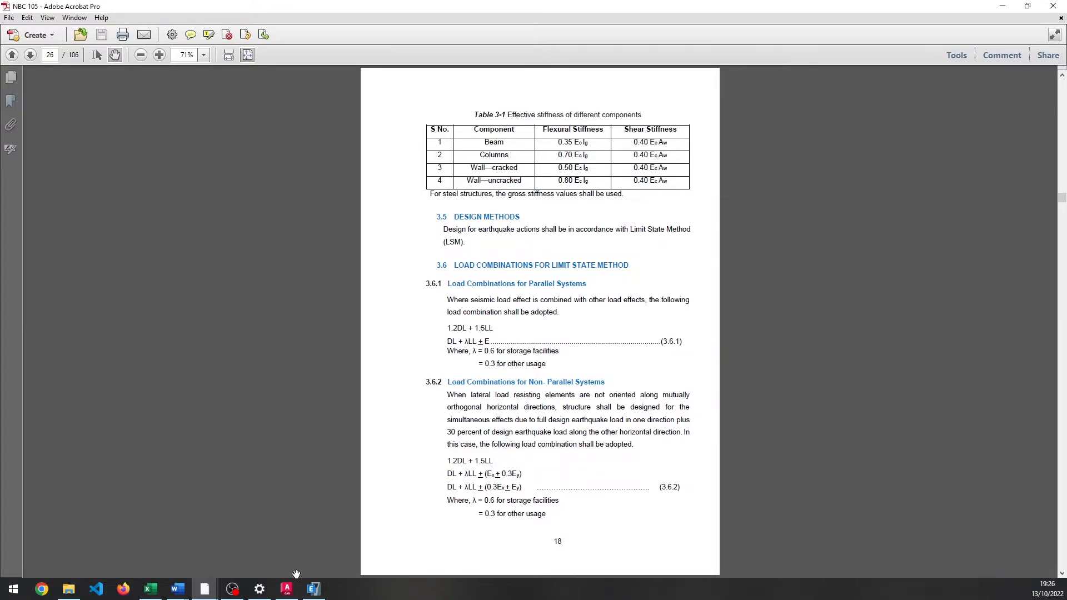
pyautogui.click(313, 589)
# Move the stiffness modifiers dialog clear of the section data and place the NBC 105 PDF in Acrobat beside it.
pyautogui.moveTo(264, 154); pyautogui.dragTo(846, 164)
pyautogui.moveTo(205, 588)
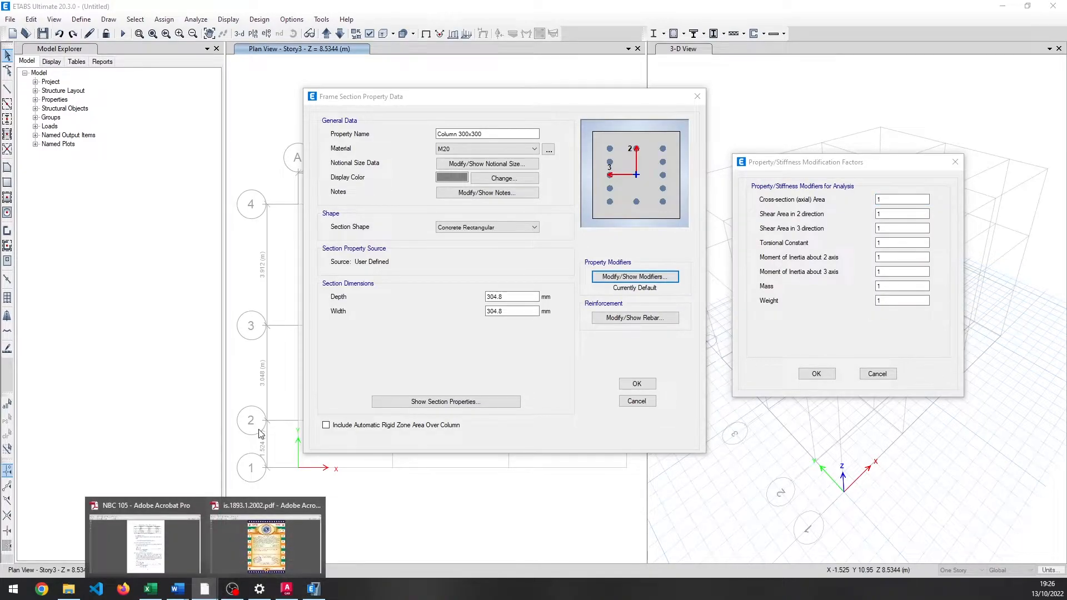
pyautogui.click(122, 531)
pyautogui.moveTo(532, 5); pyautogui.dragTo(0, 200)
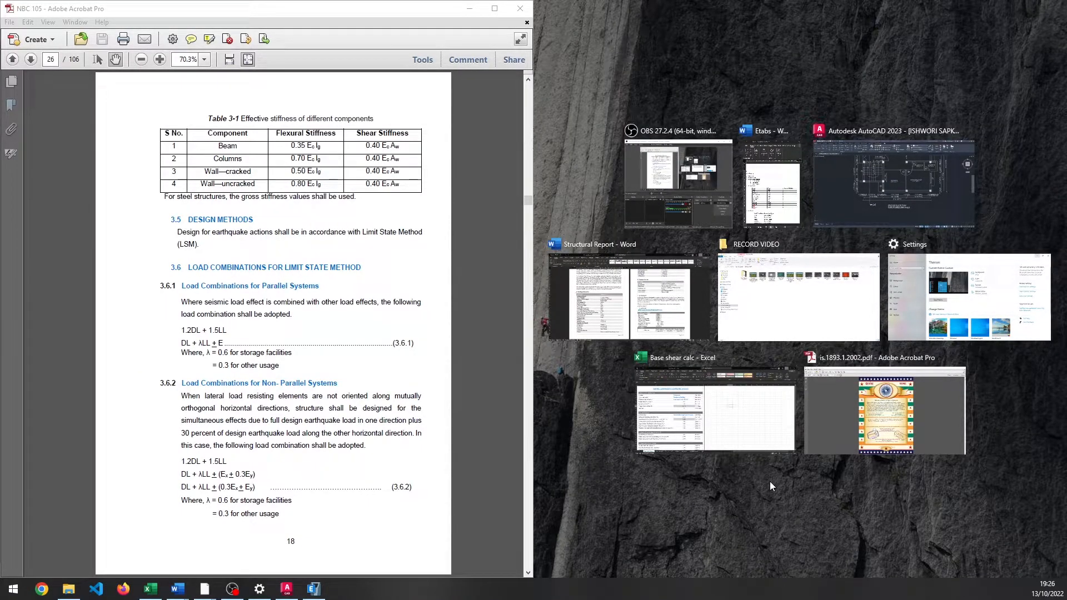
pyautogui.click(845, 565)
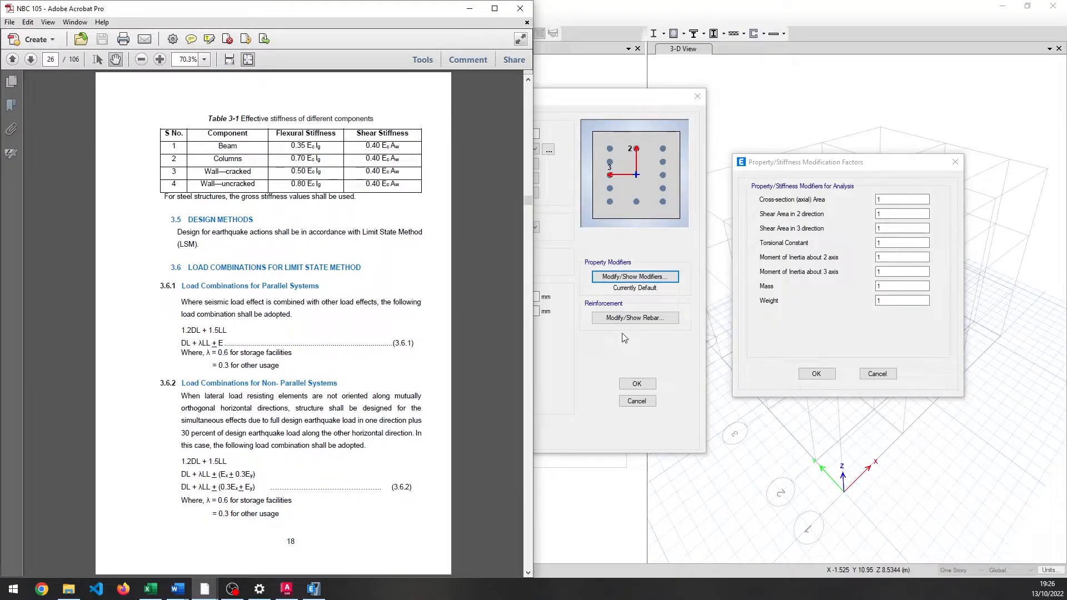
# Set the column's shear area modifiers in the 2 and 3 directions to 0.4, consulting Table 3-1 in the NBC 105 PDF.
pyautogui.click(741, 254)
pyautogui.press('Tab')
pyautogui.click(205, 589)
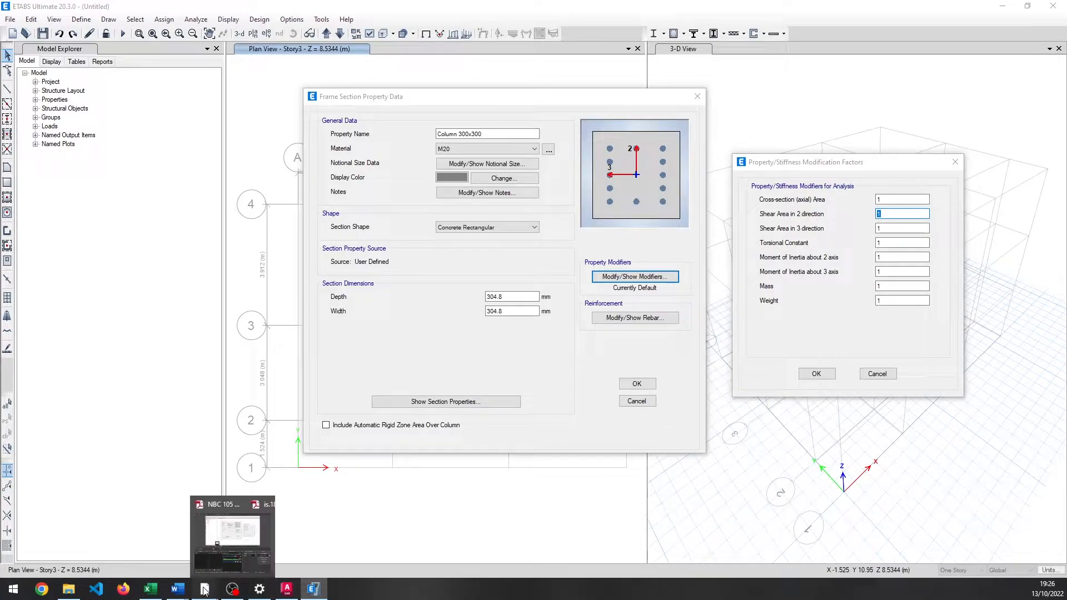
pyautogui.click(146, 542)
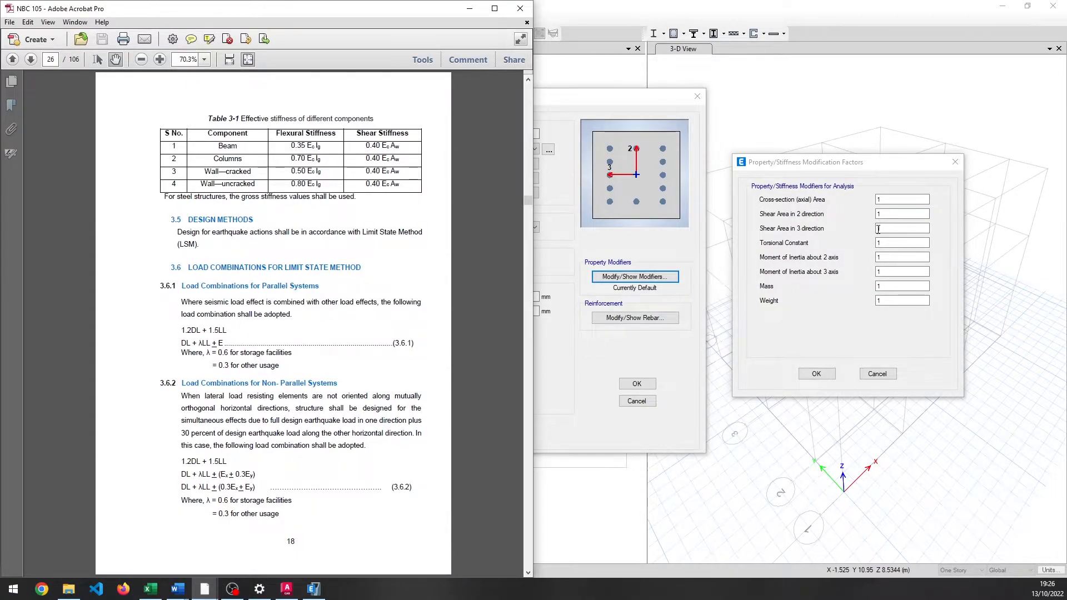
pyautogui.click(798, 286)
pyautogui.write('0')
pyautogui.press('Tab')
pyautogui.write('0')
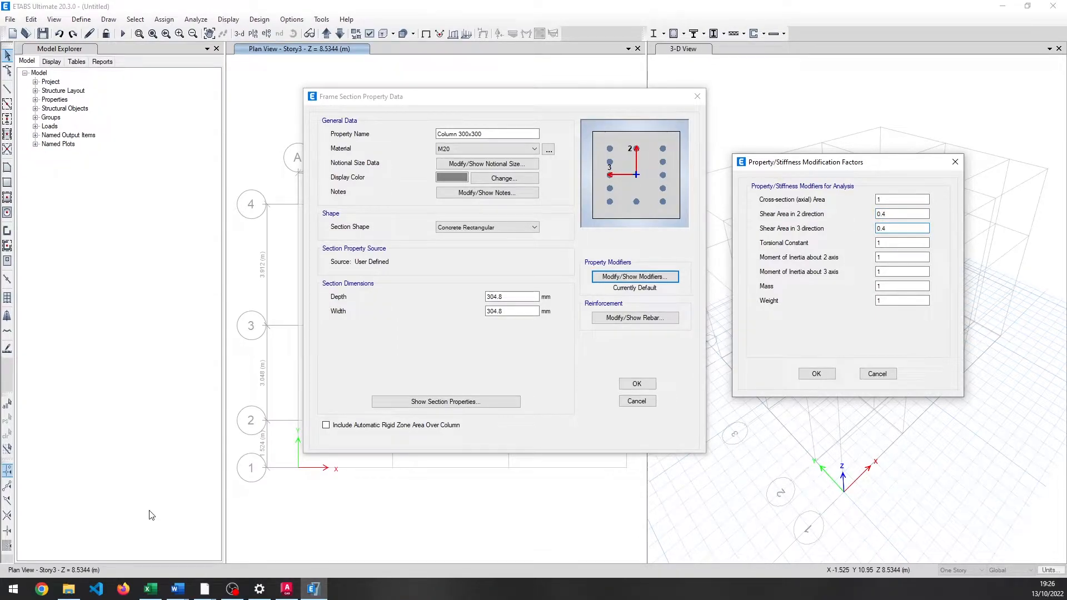
# Set the column's moment of inertia modifiers about the 2 and 3 axes to 0.7 and accept the modification factors.
pyautogui.moveTo(205, 594)
pyautogui.moveTo(165, 556)
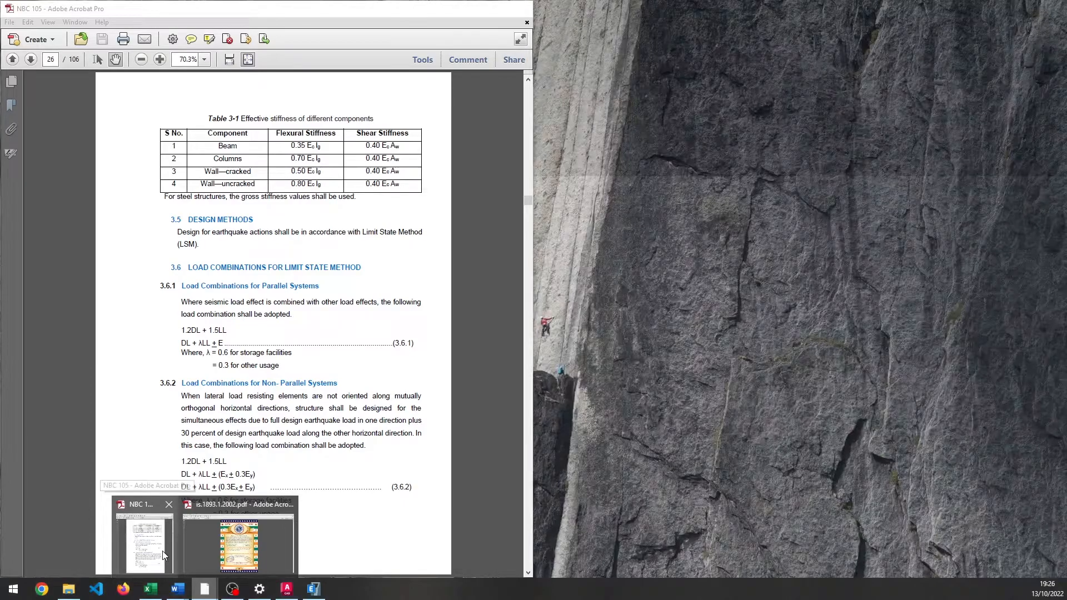
pyautogui.press('Tab')
pyautogui.press('Tab')
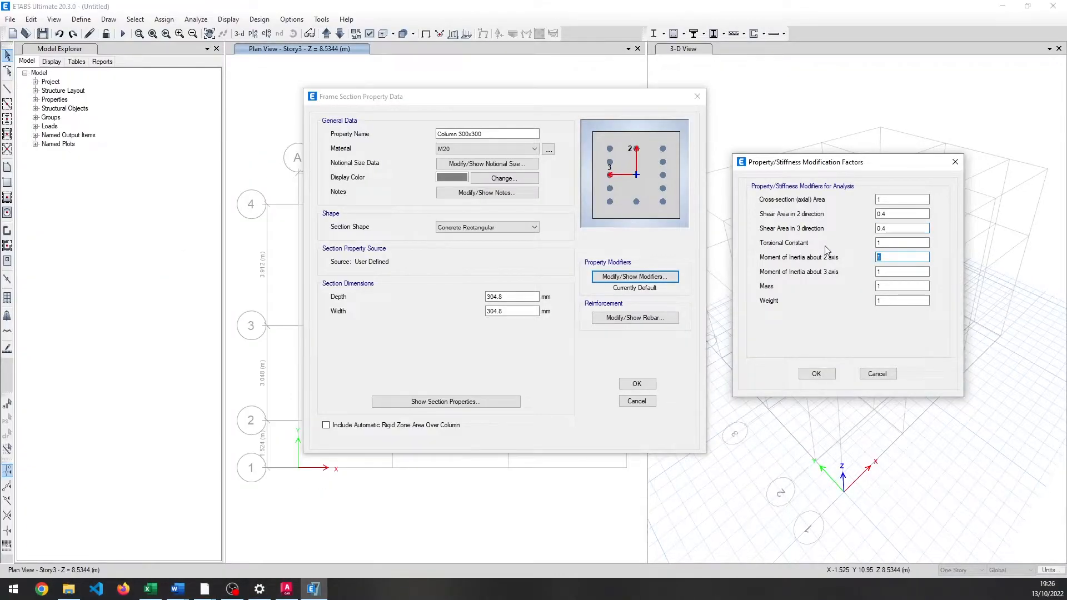
pyautogui.write('0.70')
pyautogui.press('Tab')
pyautogui.write('0.7')
pyautogui.click(817, 375)
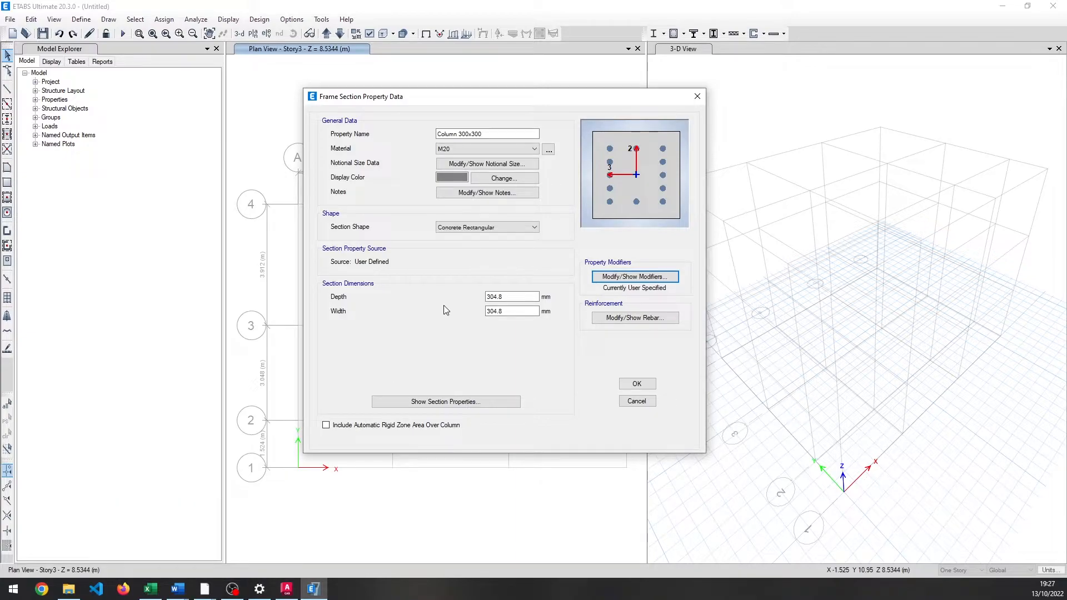
# Open the column's reinforcement data and assign HYSD500 to both the longitudinal bars and the confinement ties.
pyautogui.click(625, 323)
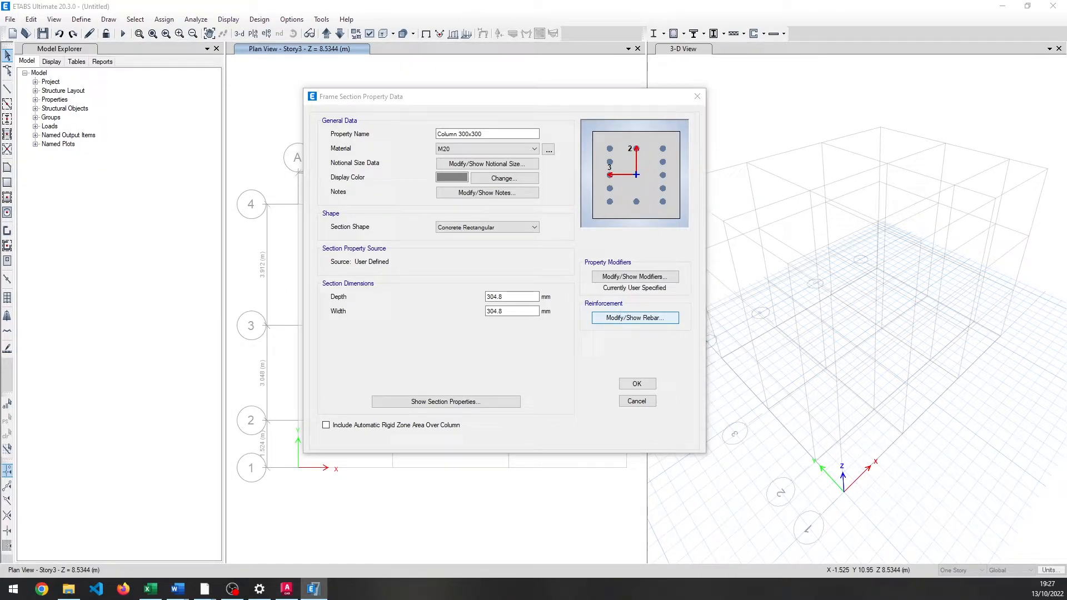
pyautogui.moveTo(653, 149); pyautogui.dragTo(487, 144)
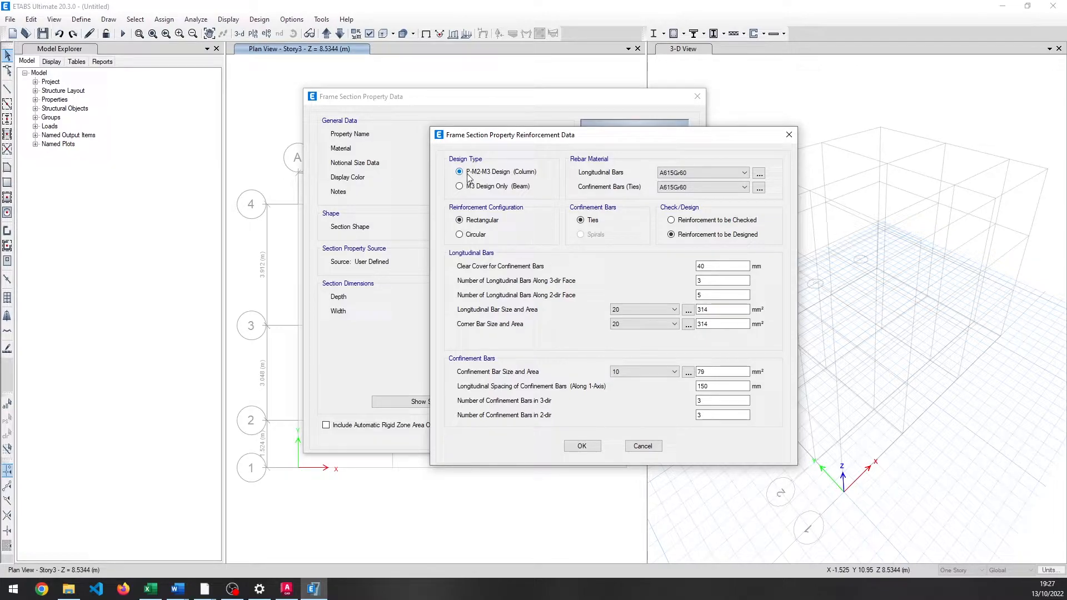
pyautogui.click(709, 175)
pyautogui.click(703, 191)
pyautogui.click(703, 187)
pyautogui.click(703, 203)
# Set 3 longitudinal bars along the 2-dir face, corner bar size 16 and longitudinal bar size 12, and accept the column section.
pyautogui.click(723, 268)
pyautogui.doubleClick(703, 295)
pyautogui.write('3')
pyautogui.click(645, 324)
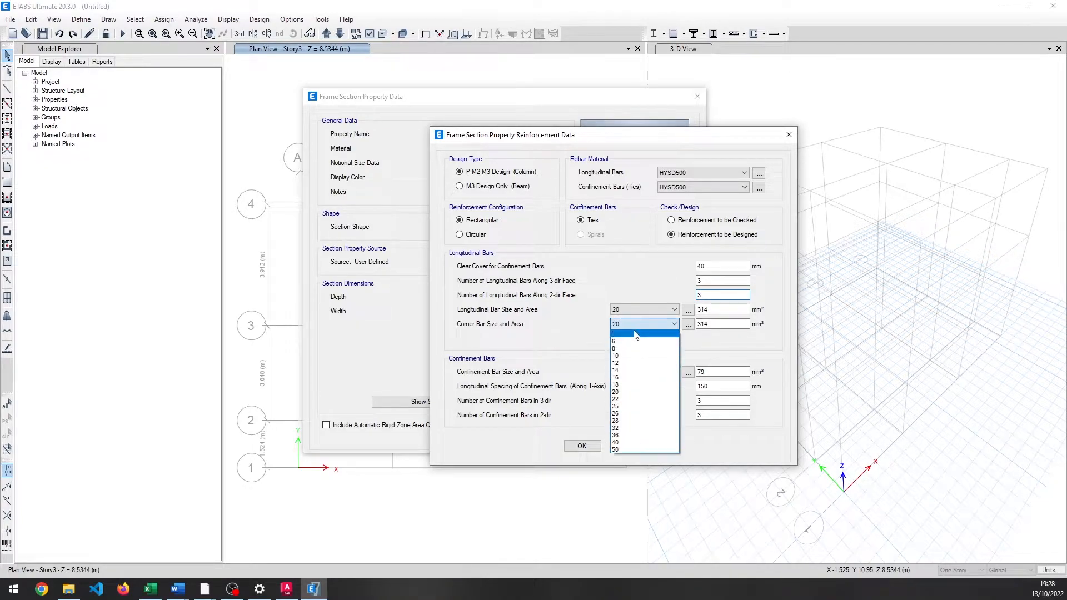
pyautogui.click(629, 378)
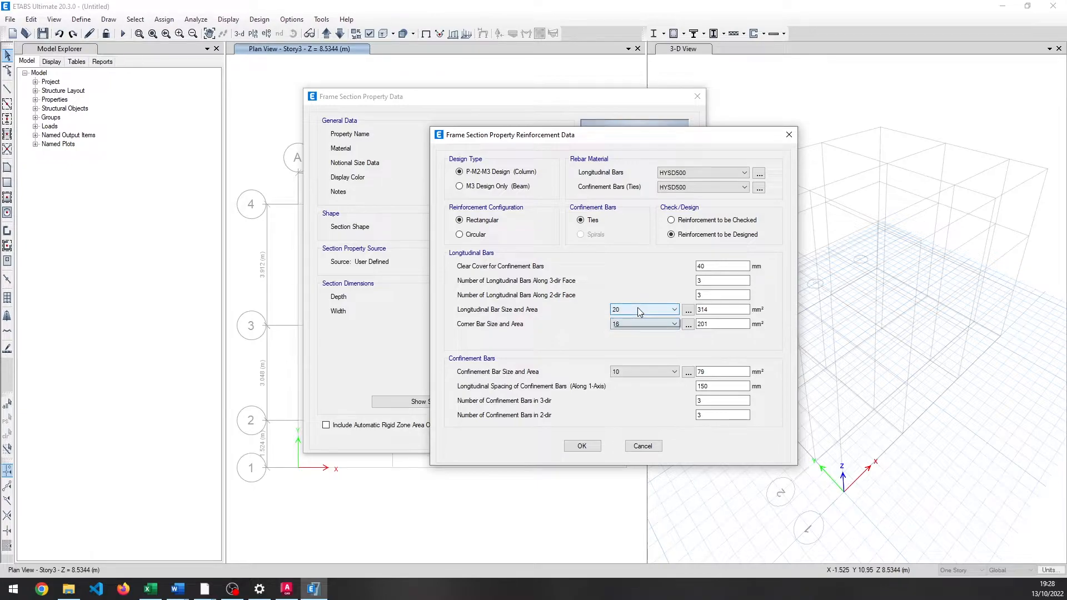
pyautogui.click(638, 309)
pyautogui.click(630, 348)
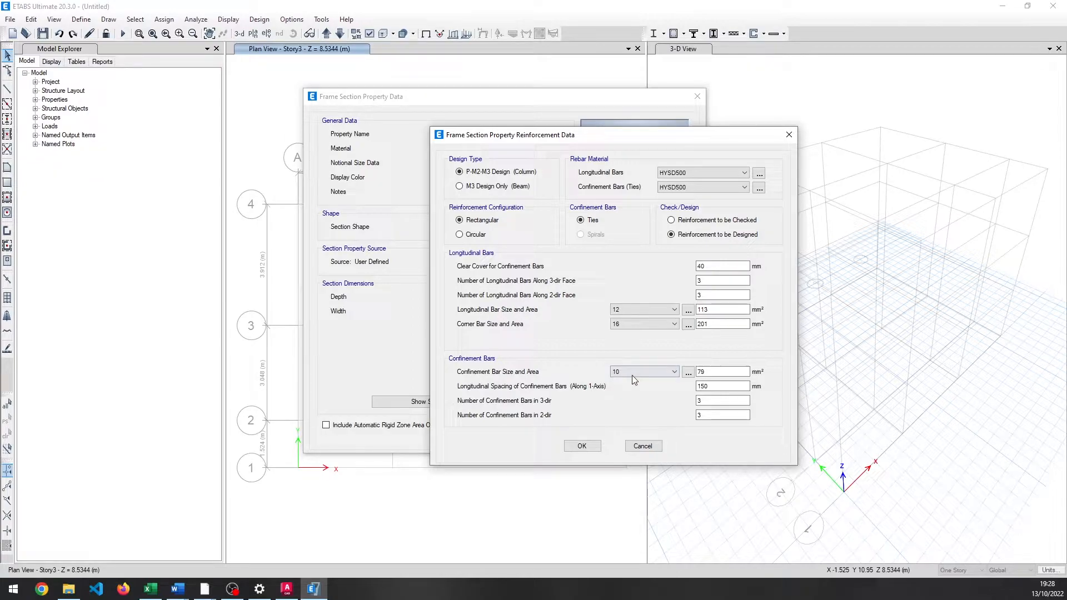
pyautogui.click(587, 446)
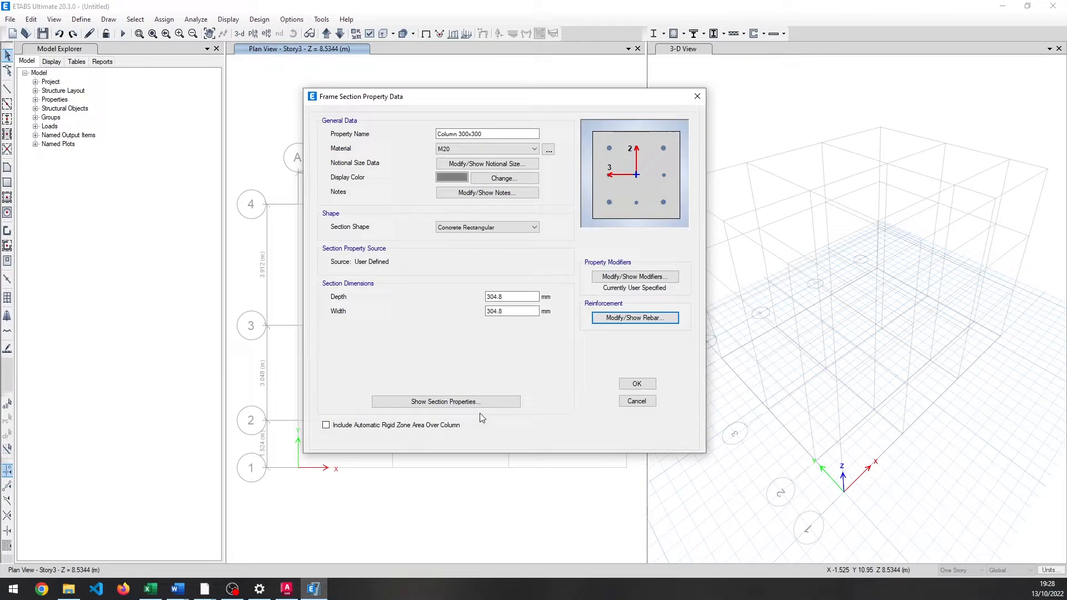
pyautogui.click(636, 390)
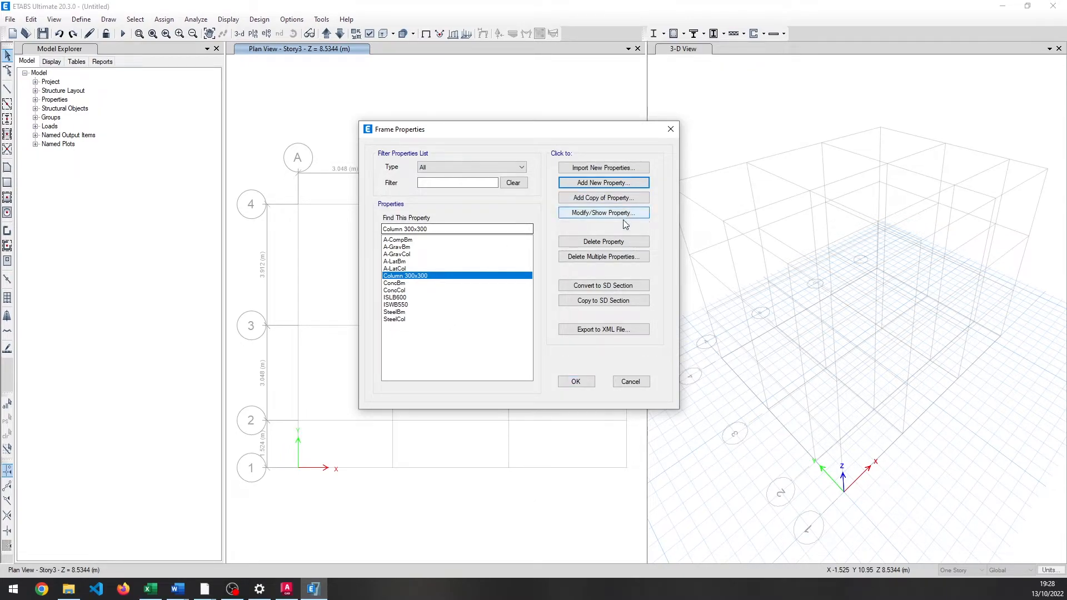
# Create a copy of the Column 300x300 section and name it Beam 230 x 350.
pyautogui.click(597, 201)
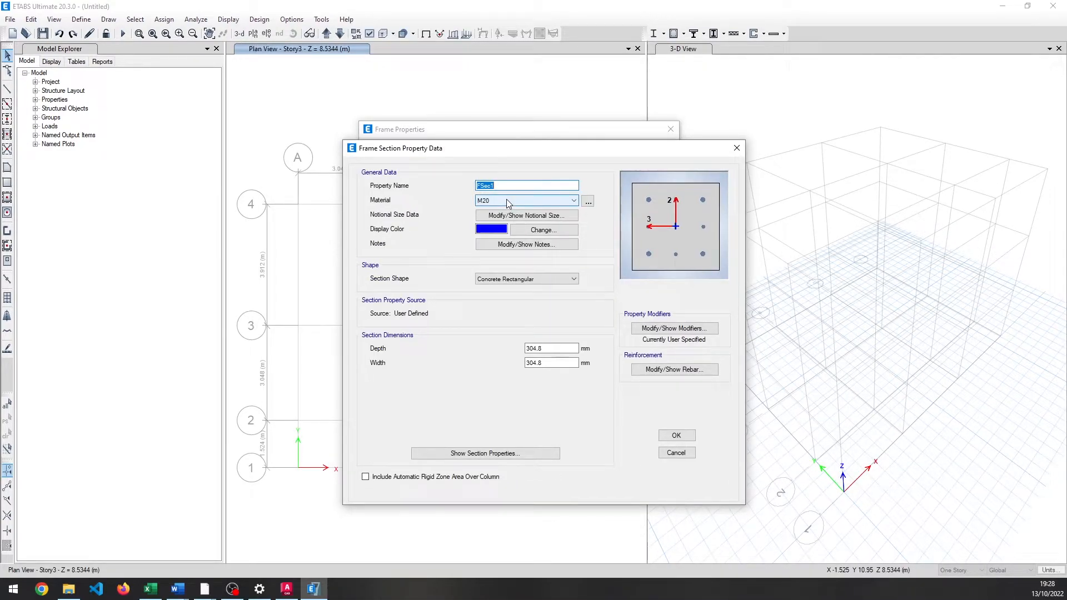
pyautogui.write('BEam 3')
pyautogui.press('BackSpace')
pyautogui.write('30 x 350')
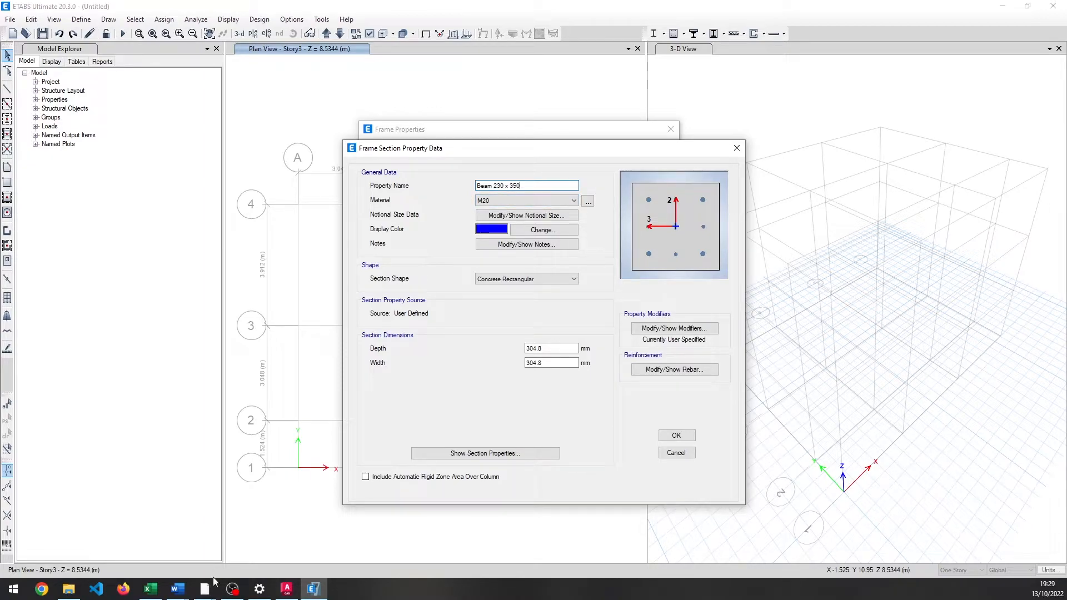
# Check the beam size in the Structural Report document and set the beam section's depth to 350 mm and width to 230 mm.
pyautogui.click(177, 588)
pyautogui.click(189, 541)
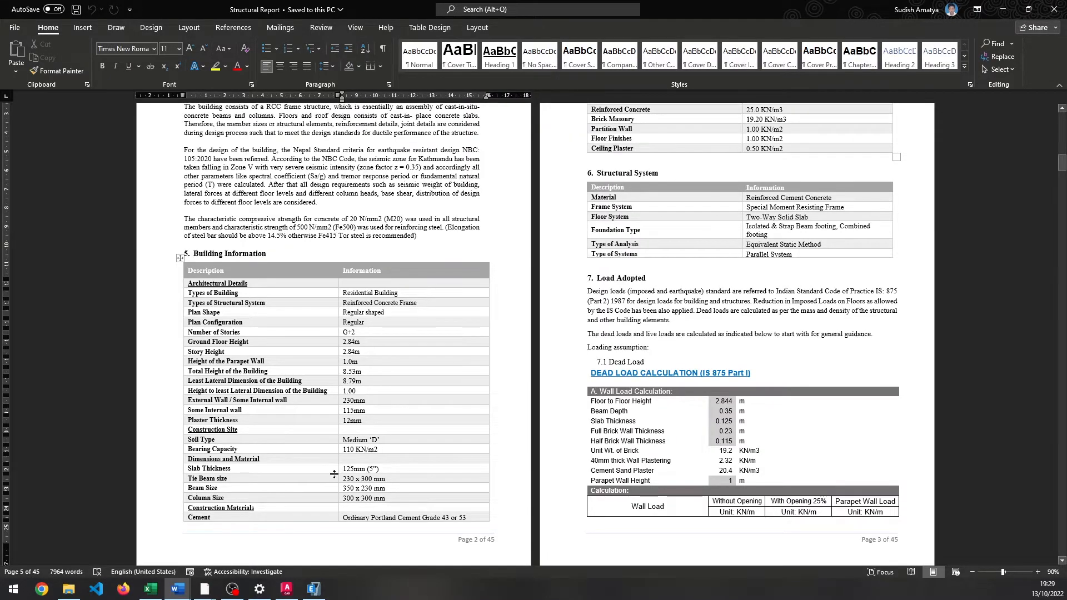
pyautogui.scroll(3, 599, 276)
pyautogui.scroll(-3, 600, 276)
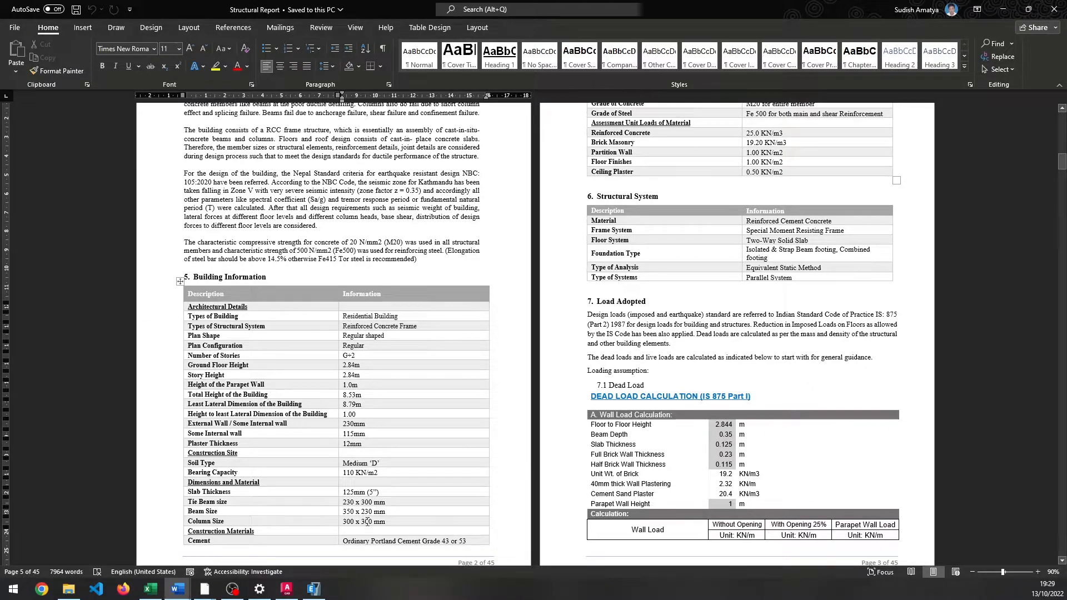
pyautogui.click(1003, 9)
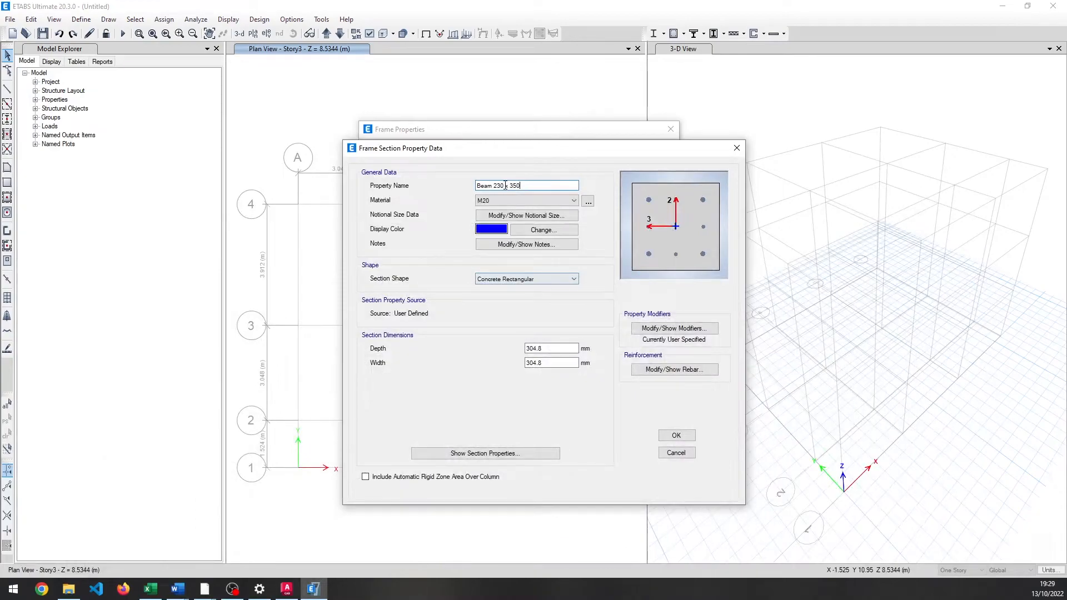
pyautogui.moveTo(549, 350); pyautogui.dragTo(440, 338)
pyautogui.write('350')
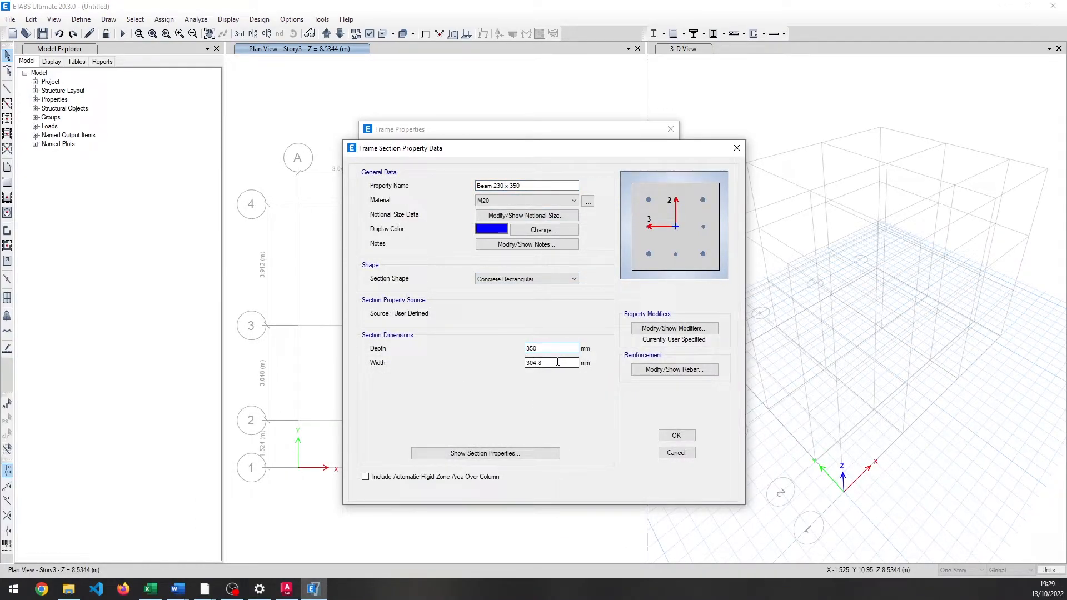
pyautogui.press('Tab')
pyautogui.write('230')
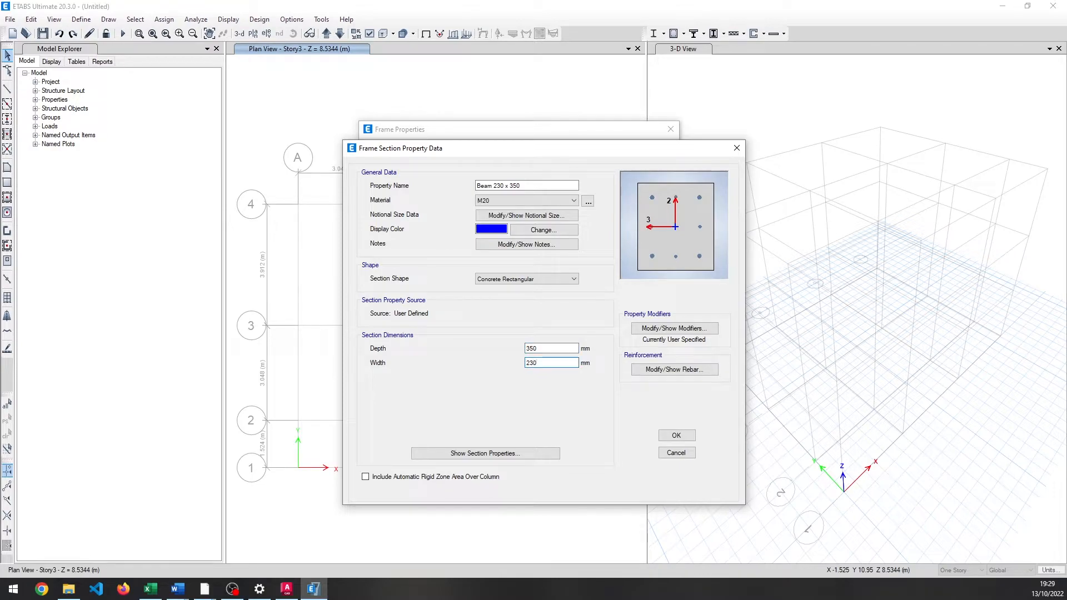
# Consult Table 3-1 in the NBC 105 PDF and set the beam's moment of inertia modifiers about the 2 and 3 axes to 0.35.
pyautogui.moveTo(203, 590)
pyautogui.click(153, 544)
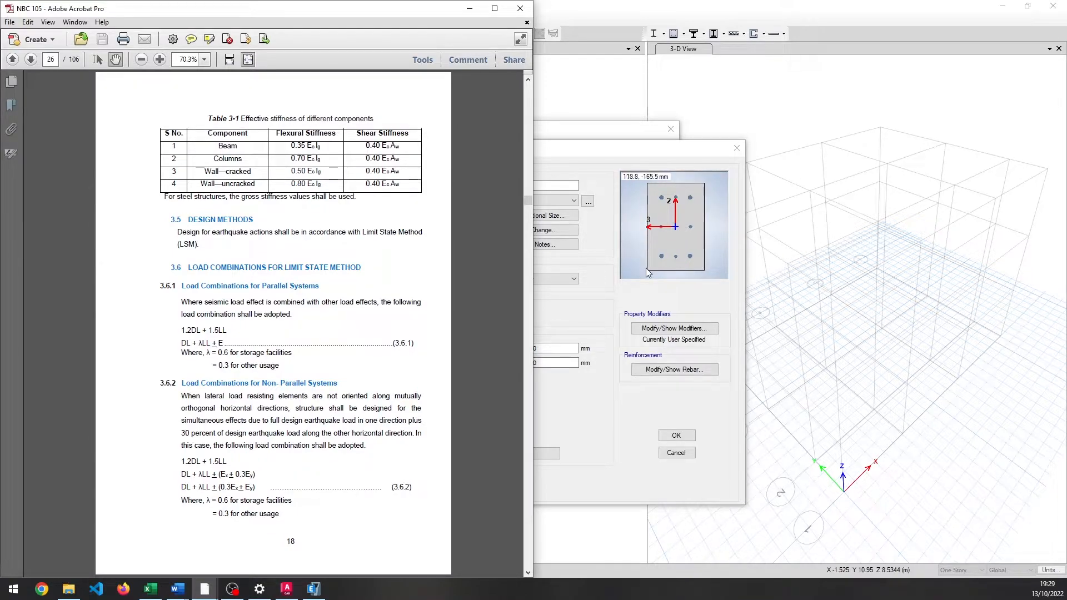
pyautogui.click(470, 8)
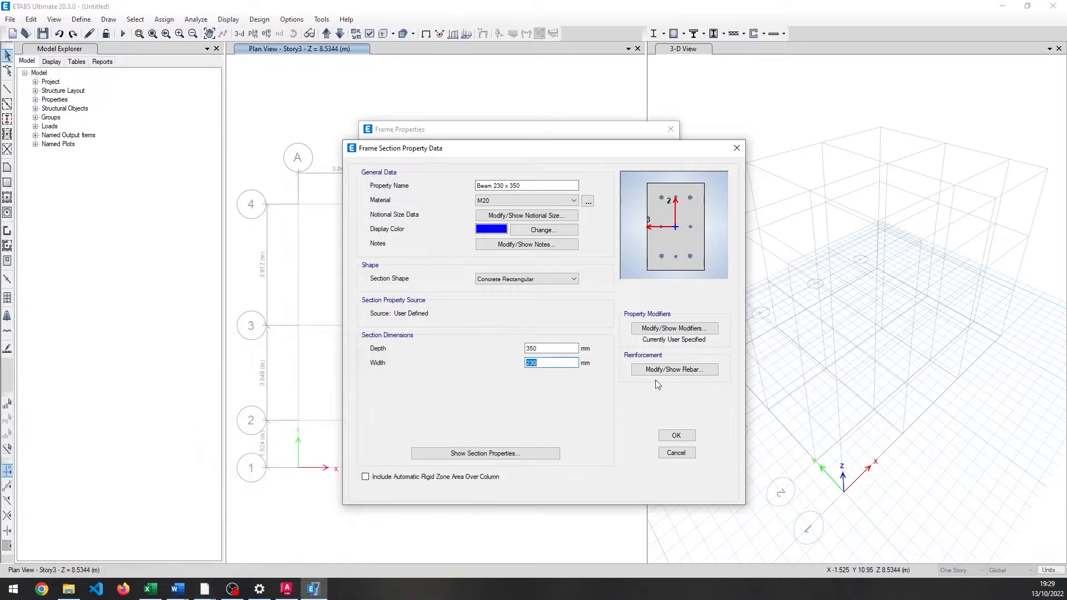
pyautogui.click(660, 329)
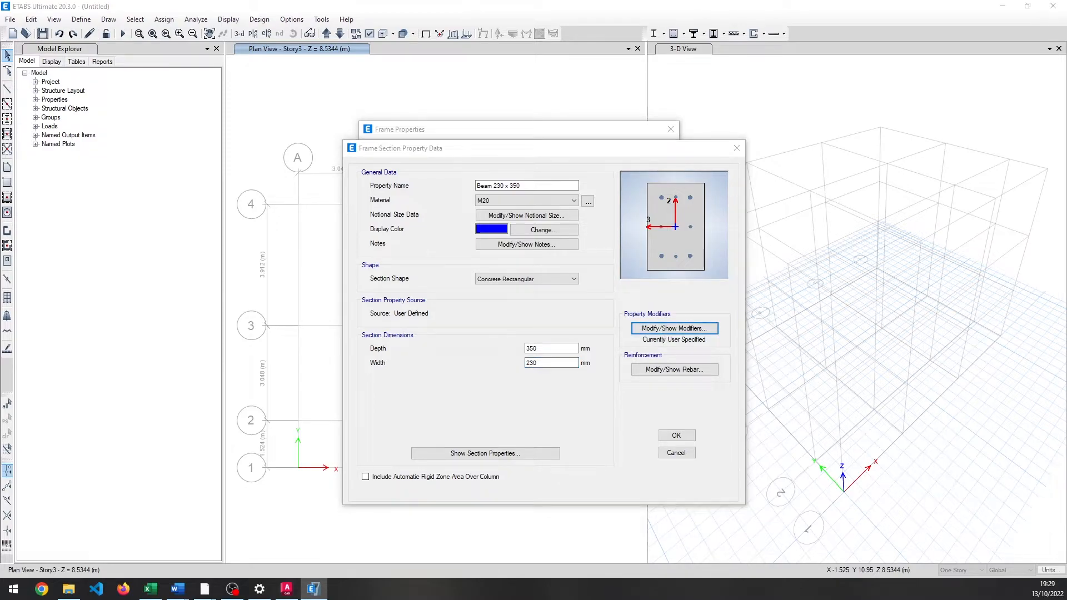
pyautogui.press('Tab')
pyautogui.press('Tab')
pyautogui.press('Tab')
pyautogui.press('Tab')
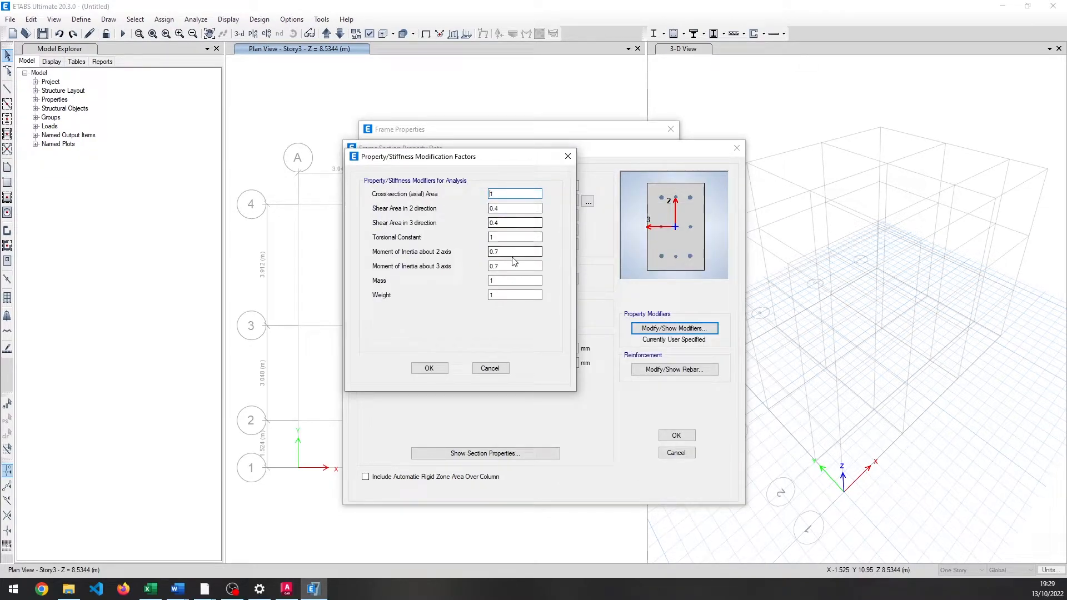
pyautogui.write('0.35')
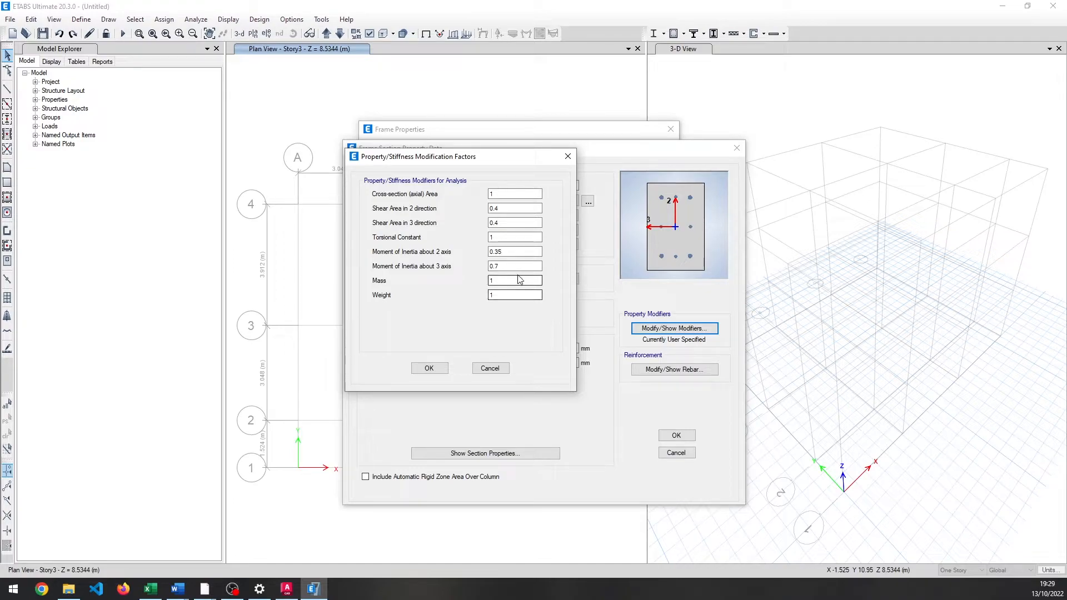
pyautogui.press('Tab')
pyautogui.write('0.')
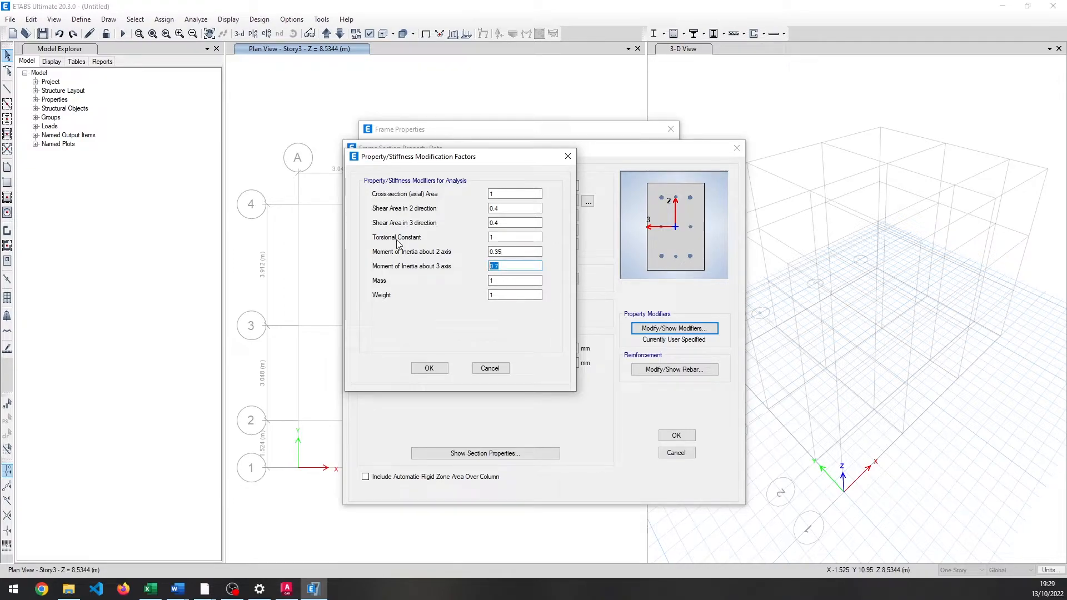
pyautogui.write('35')
pyautogui.click(431, 370)
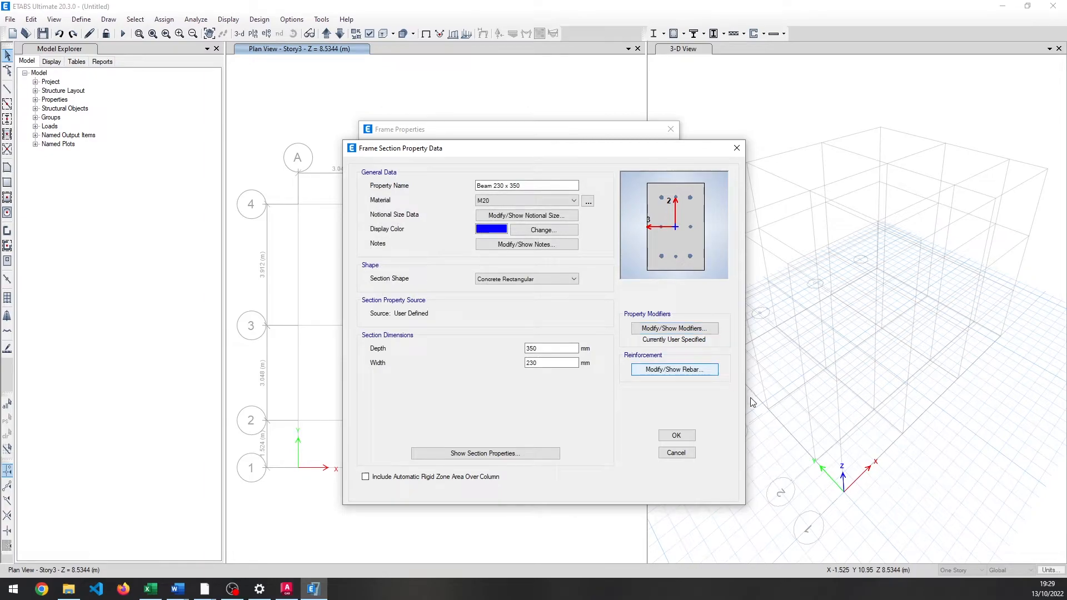
# Set the beam's reinforcement design type to M3 Design Only with 25 mm top and bottom cover, and accept the frame sections.
pyautogui.click(675, 371)
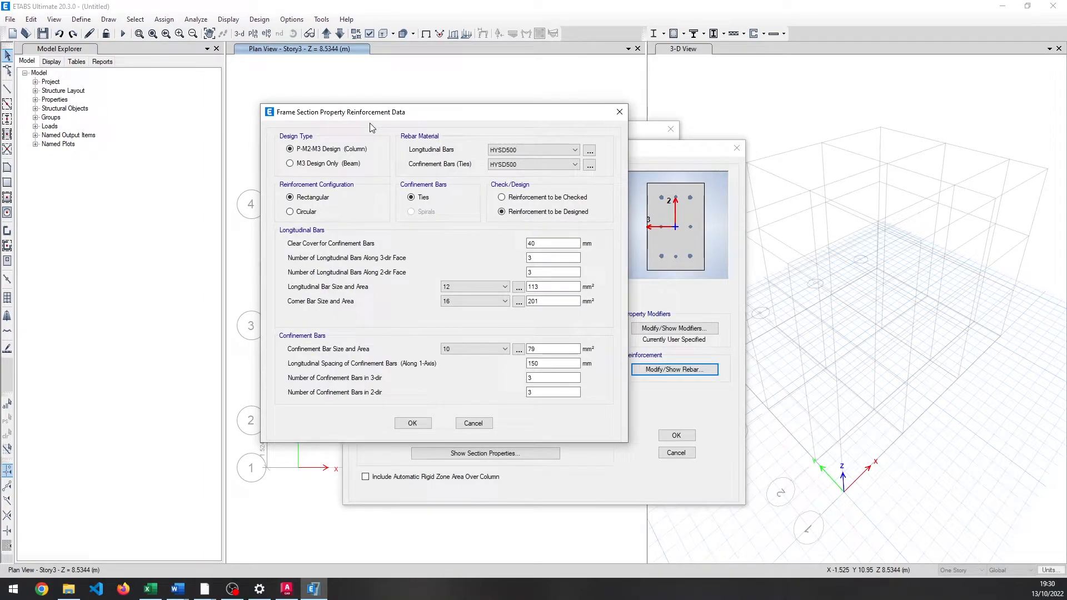
pyautogui.click(290, 163)
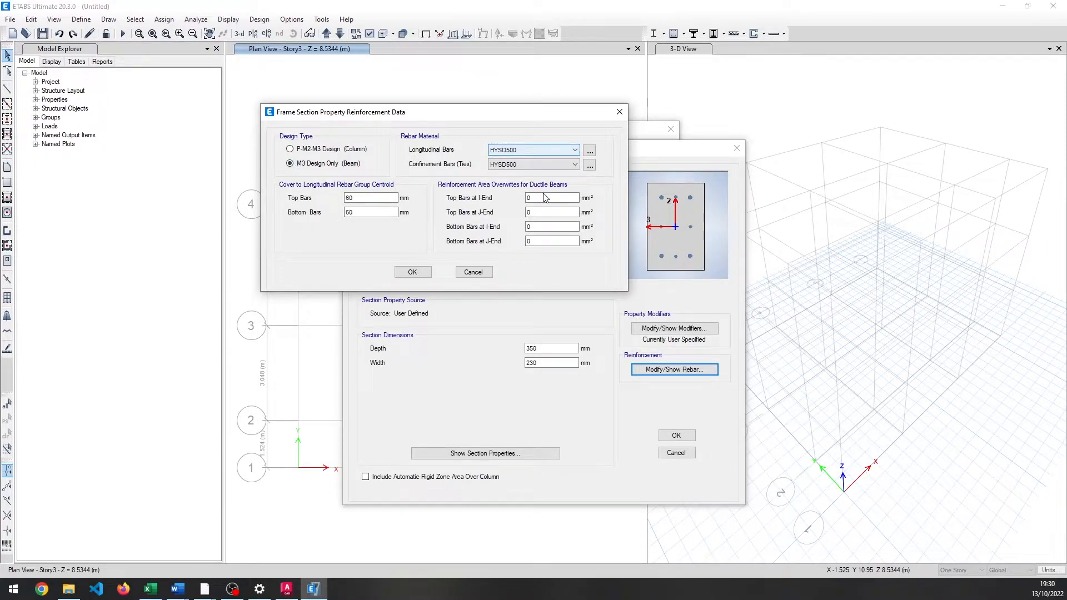
pyautogui.doubleClick(371, 197)
pyautogui.write('25')
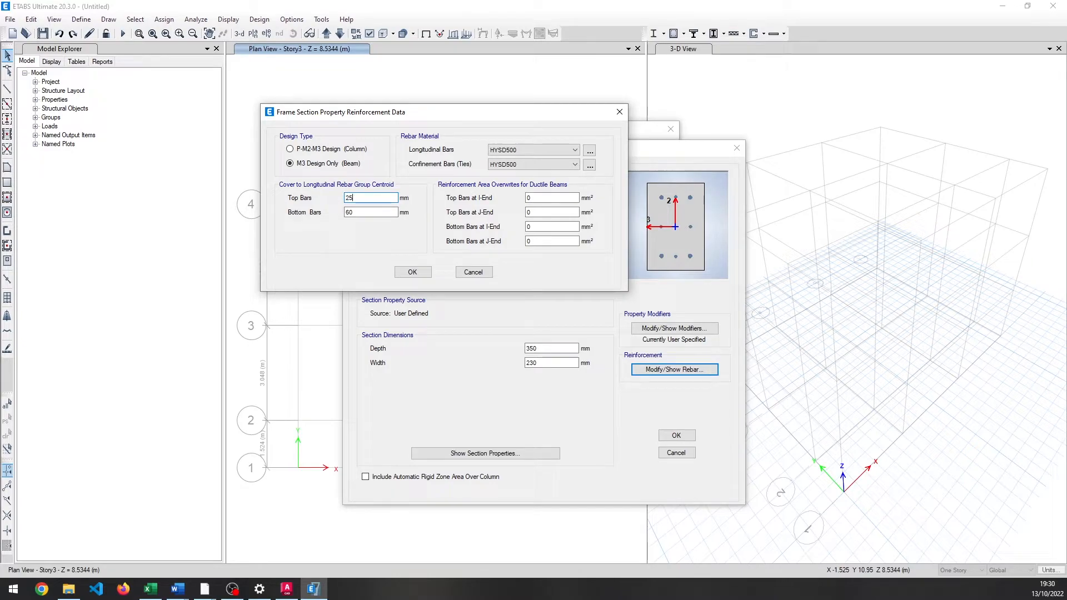
pyautogui.press('Tab')
pyautogui.write('25')
pyautogui.click(412, 271)
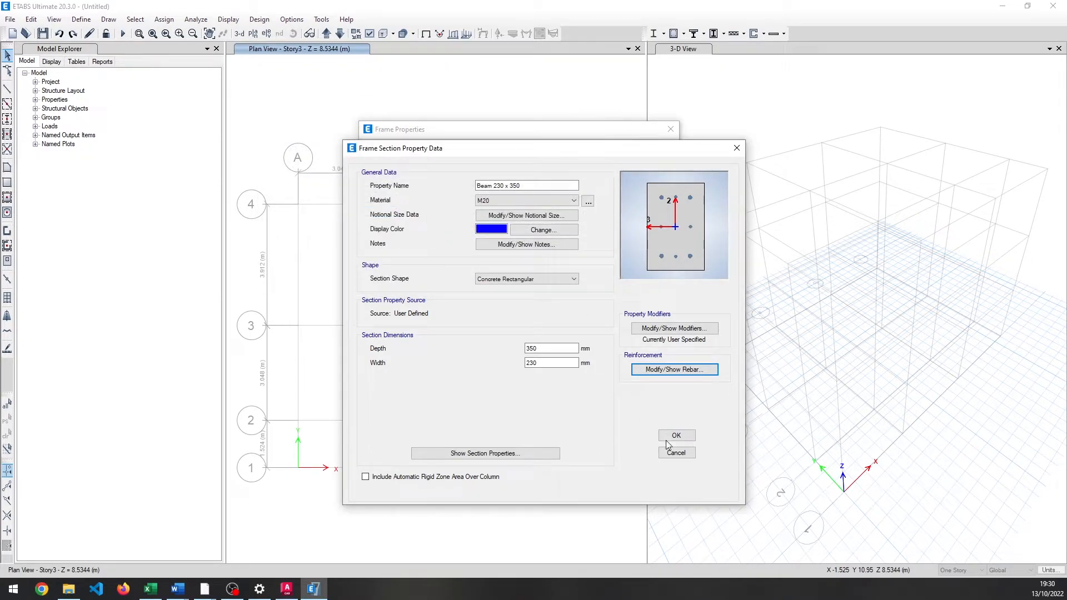
pyautogui.press('Return')
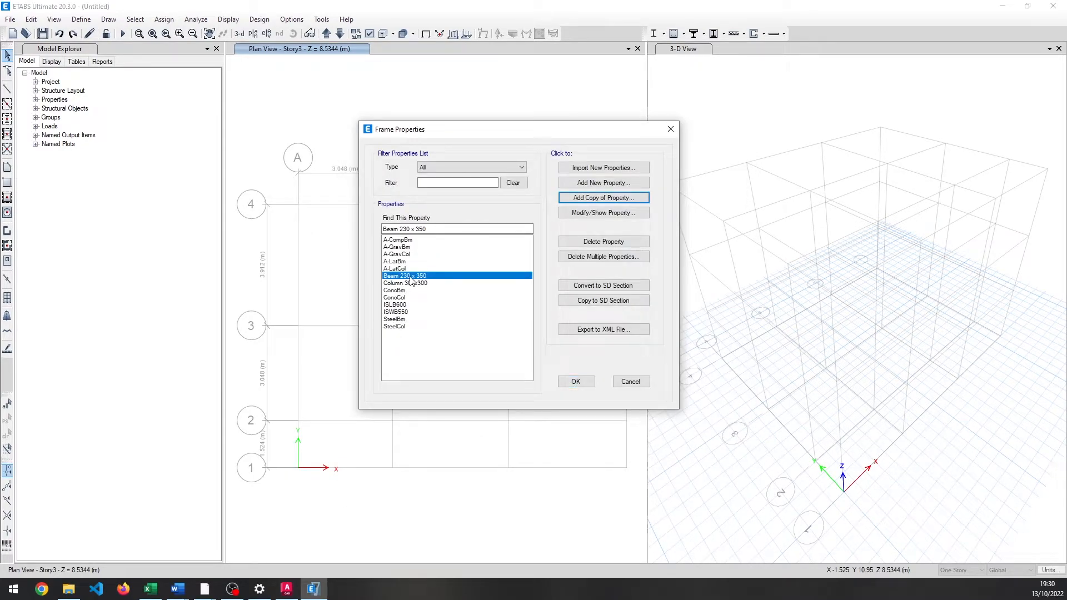
pyautogui.click(576, 381)
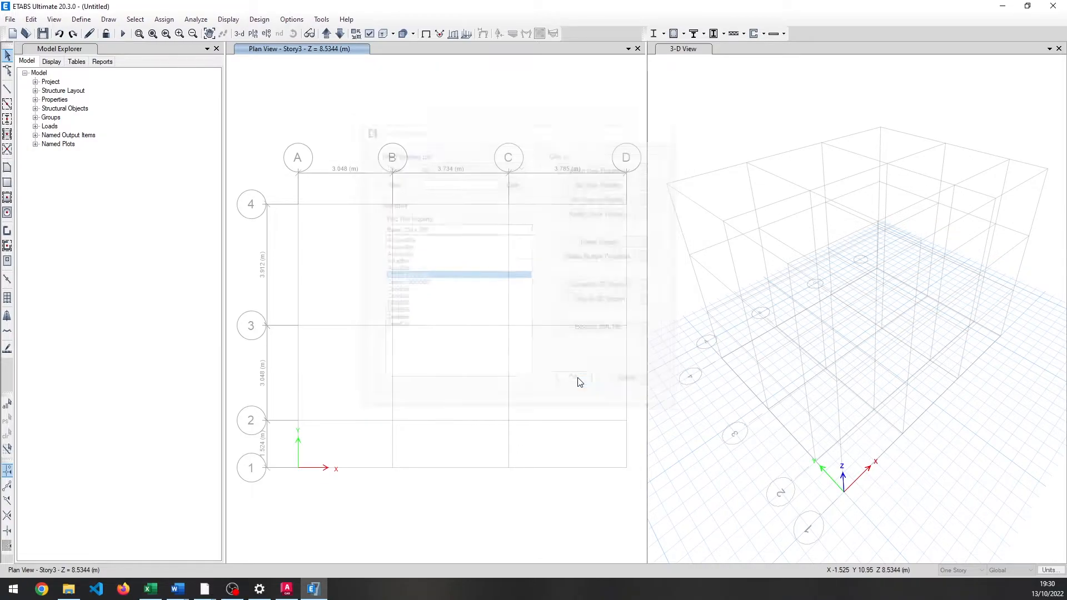
# Rename the Slab1 slab property to Slab125 and set its thickness to 125 mm.
pyautogui.click(81, 20)
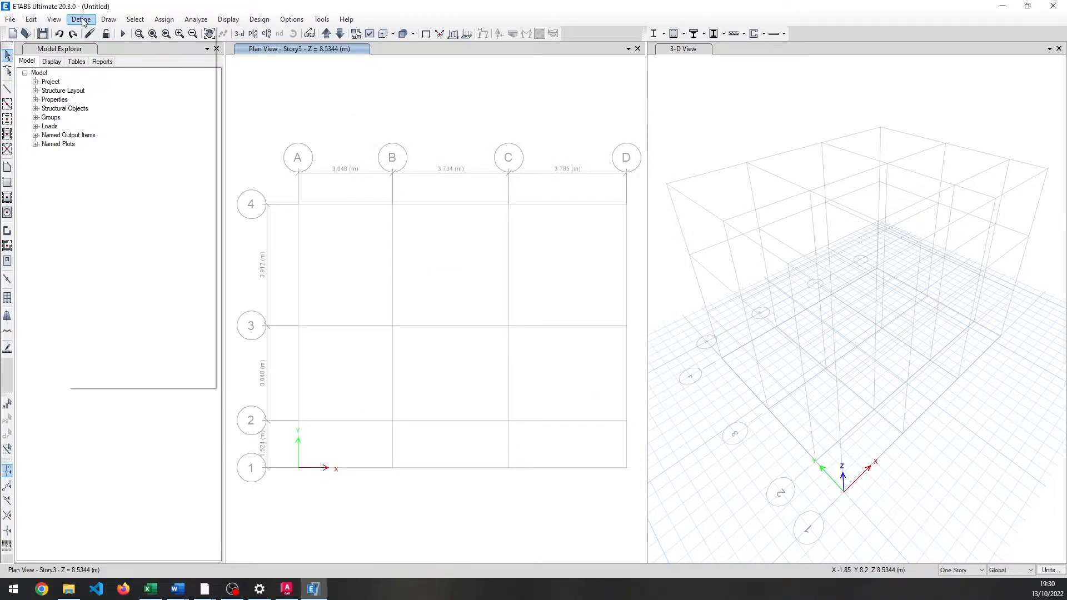
pyautogui.click(81, 20)
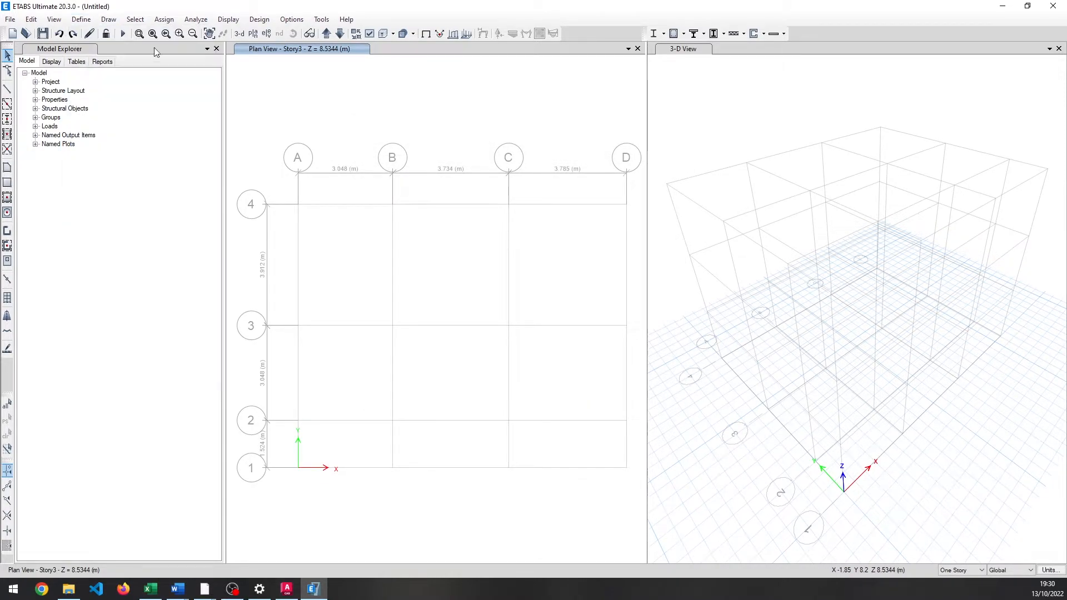
pyautogui.click(82, 19)
pyautogui.moveTo(98, 55)
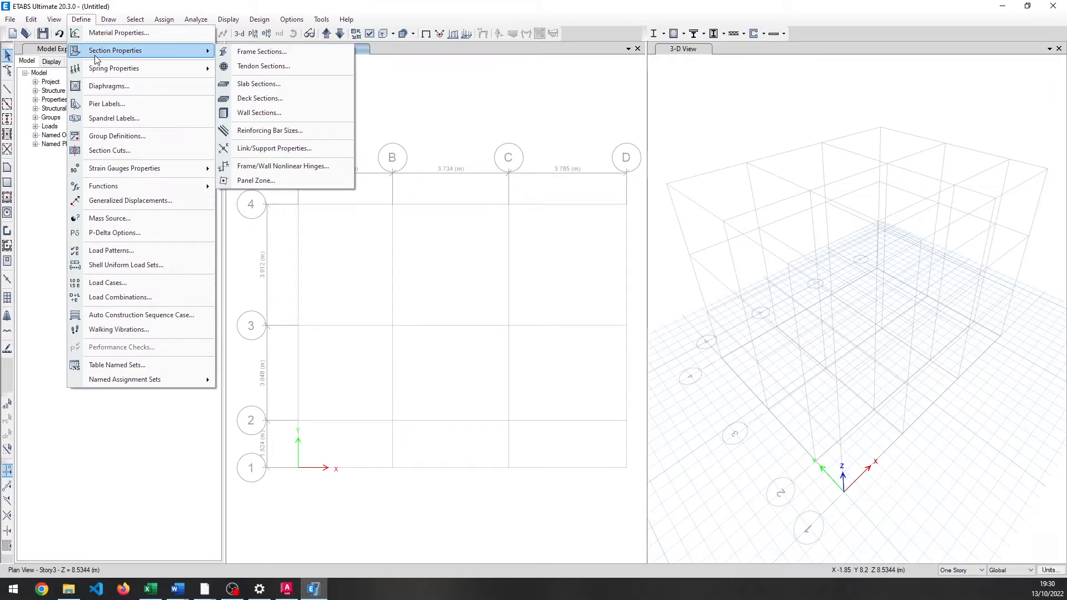
pyautogui.click(259, 83)
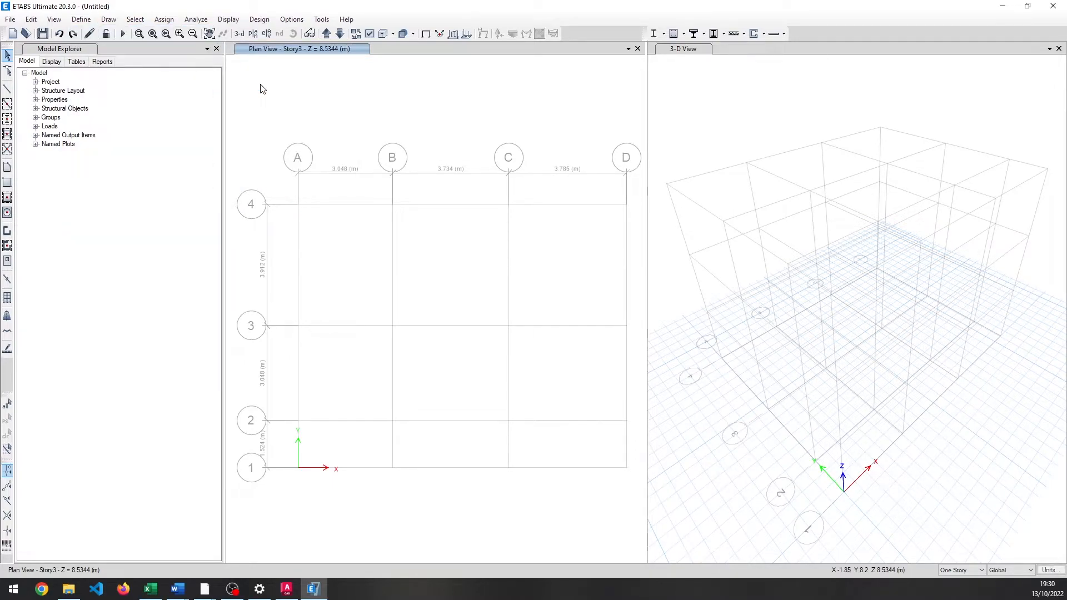
pyautogui.click(184, 206)
pyautogui.moveTo(235, 164); pyautogui.dragTo(477, 158)
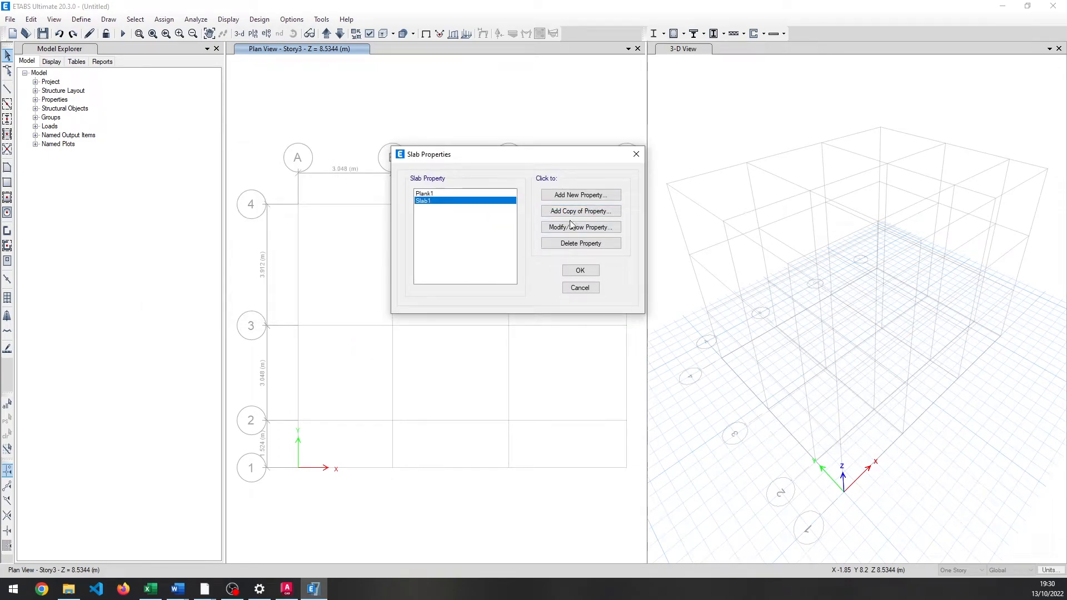
pyautogui.click(581, 227)
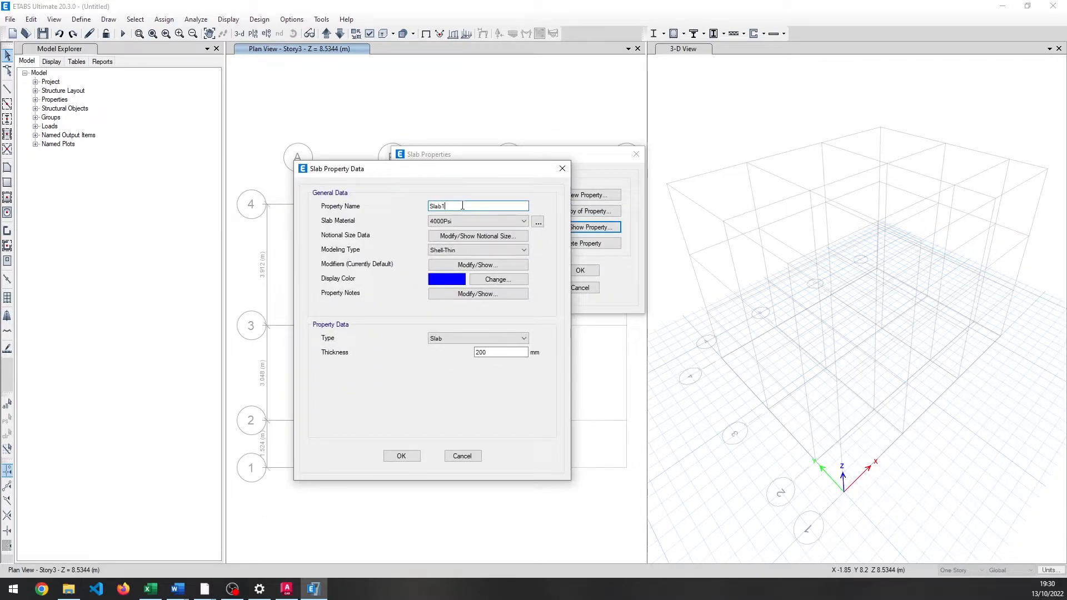
pyautogui.write('25')
pyautogui.doubleClick(500, 354)
pyautogui.write('125')
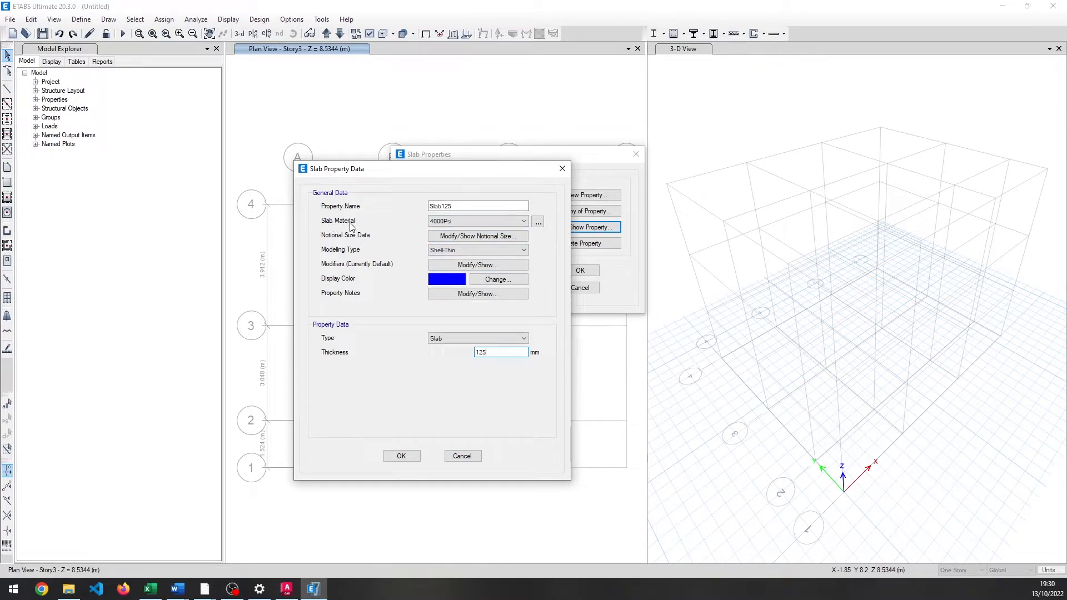
# Replace the slab's default 4000Psi material with the project concrete and accept the slab properties.
pyautogui.click(478, 221)
pyautogui.click(438, 261)
pyautogui.click(404, 457)
pyautogui.click(580, 270)
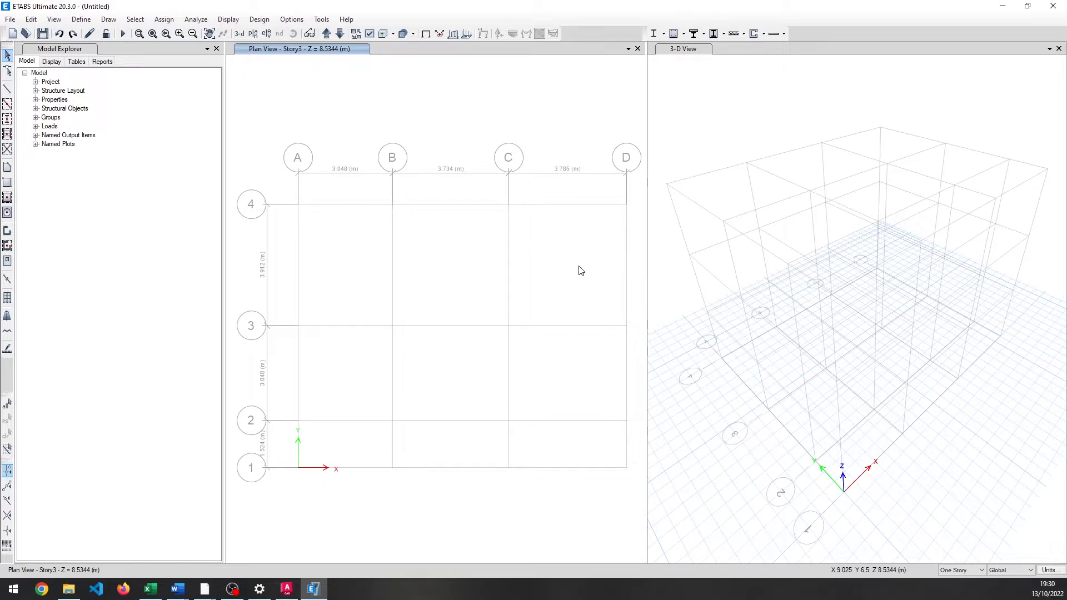
# Add a load pattern named Wall Load of type Dead with a self weight multiplier of 0.
pyautogui.click(134, 20)
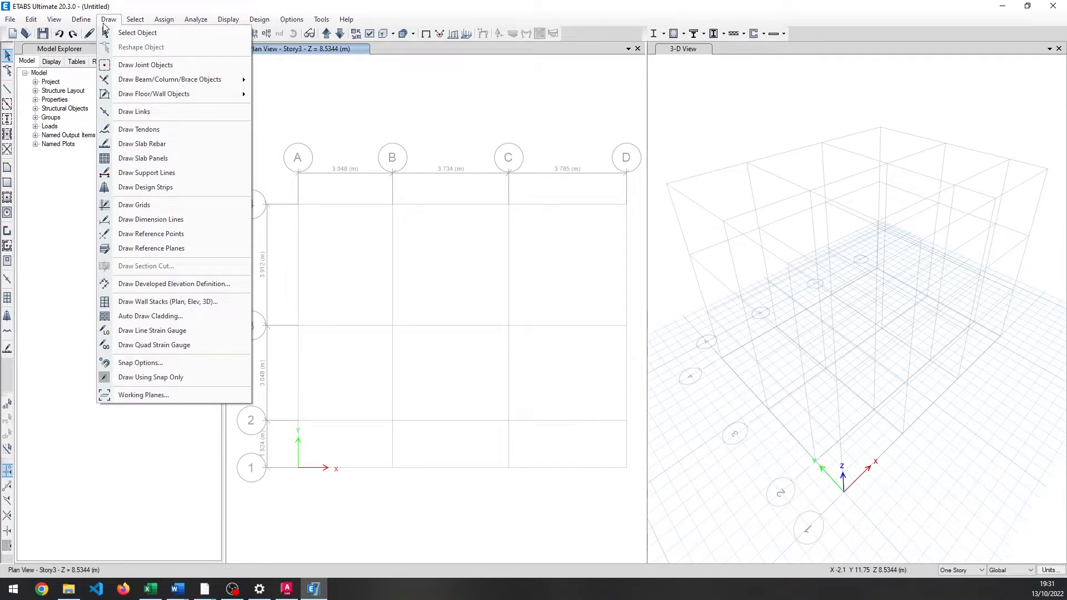
pyautogui.click(81, 19)
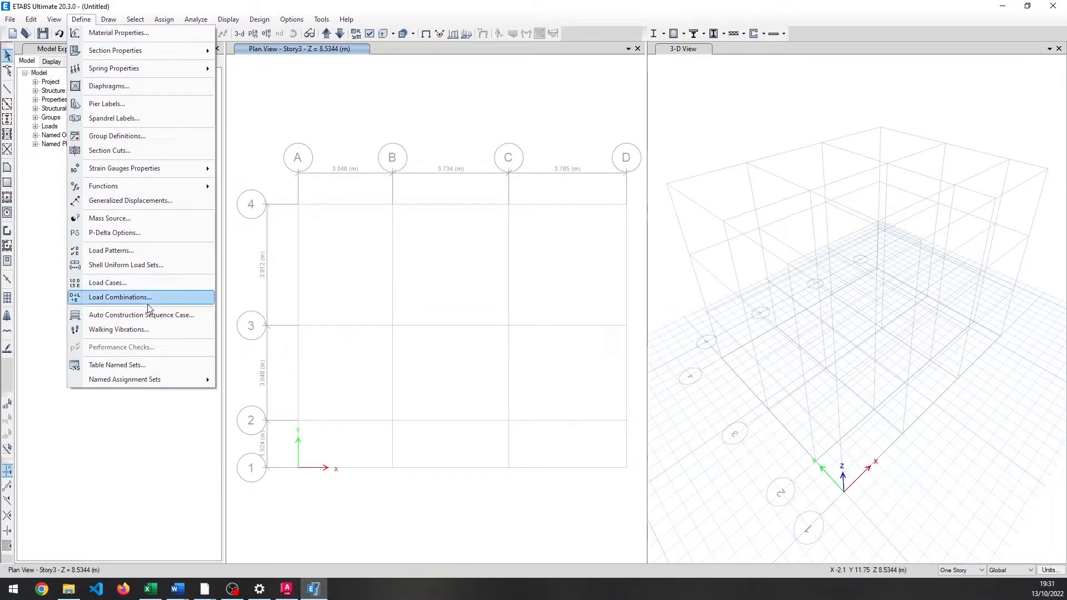
pyautogui.click(153, 255)
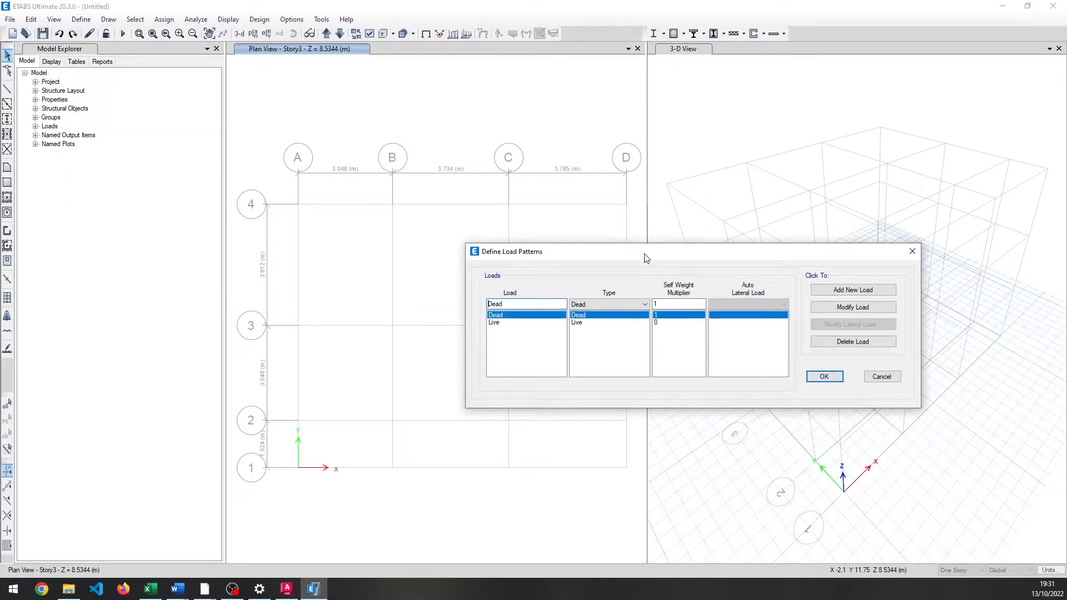
pyautogui.moveTo(638, 258); pyautogui.dragTo(562, 250)
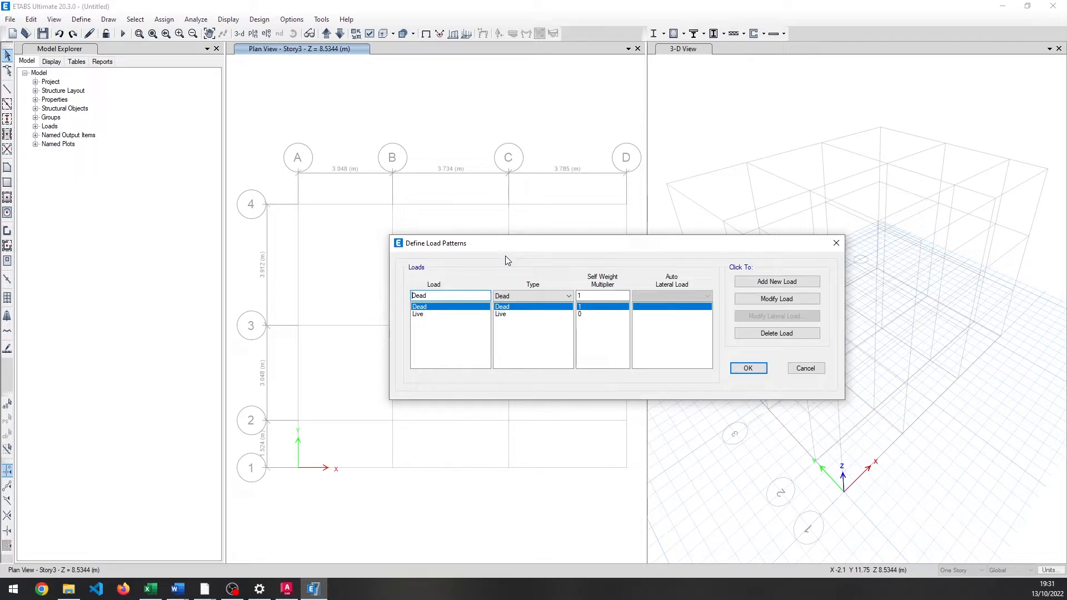
pyautogui.moveTo(514, 249); pyautogui.dragTo(501, 237)
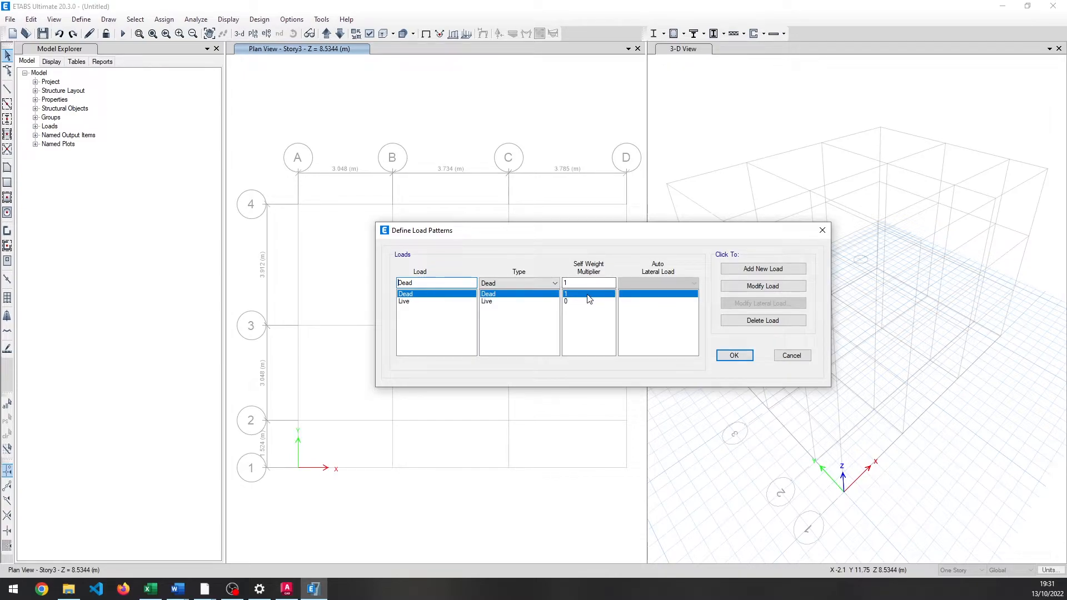
pyautogui.click(416, 308)
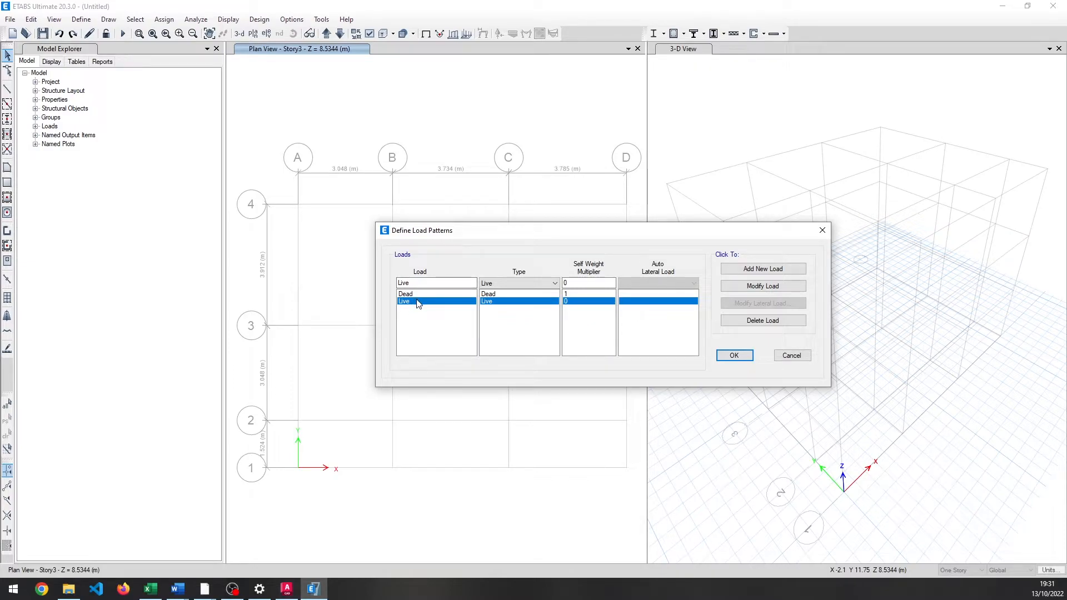
pyautogui.moveTo(423, 283); pyautogui.dragTo(377, 290)
pyautogui.write('w')
pyautogui.press('BackSpace')
pyautogui.press('BackSpace')
pyautogui.press('BackSpace')
pyautogui.write('Wall Load')
pyautogui.click(489, 284)
pyautogui.click(500, 293)
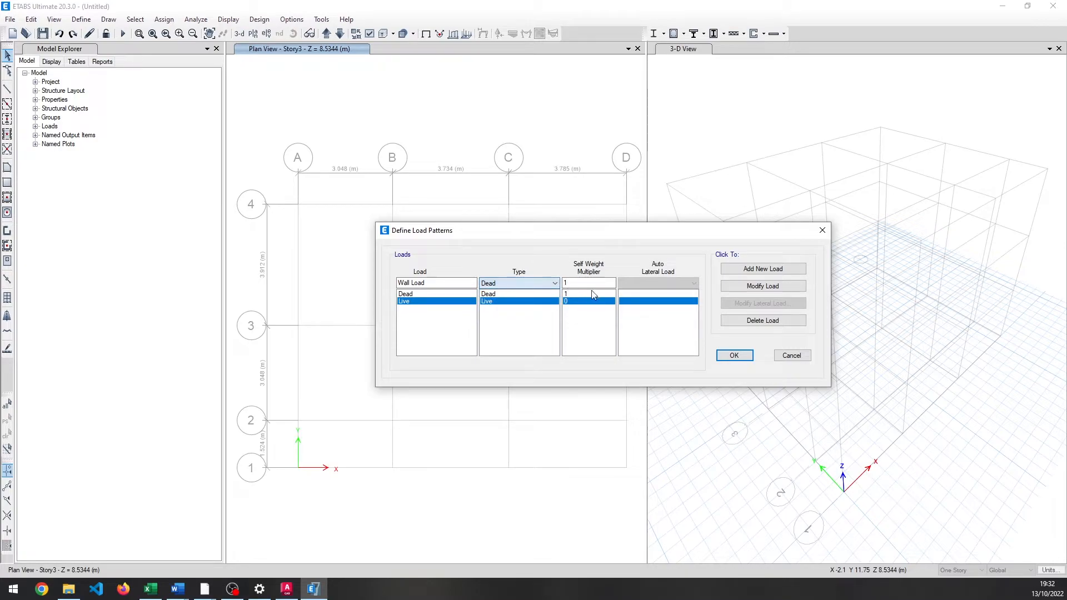
pyautogui.click(588, 283)
pyautogui.write('0')
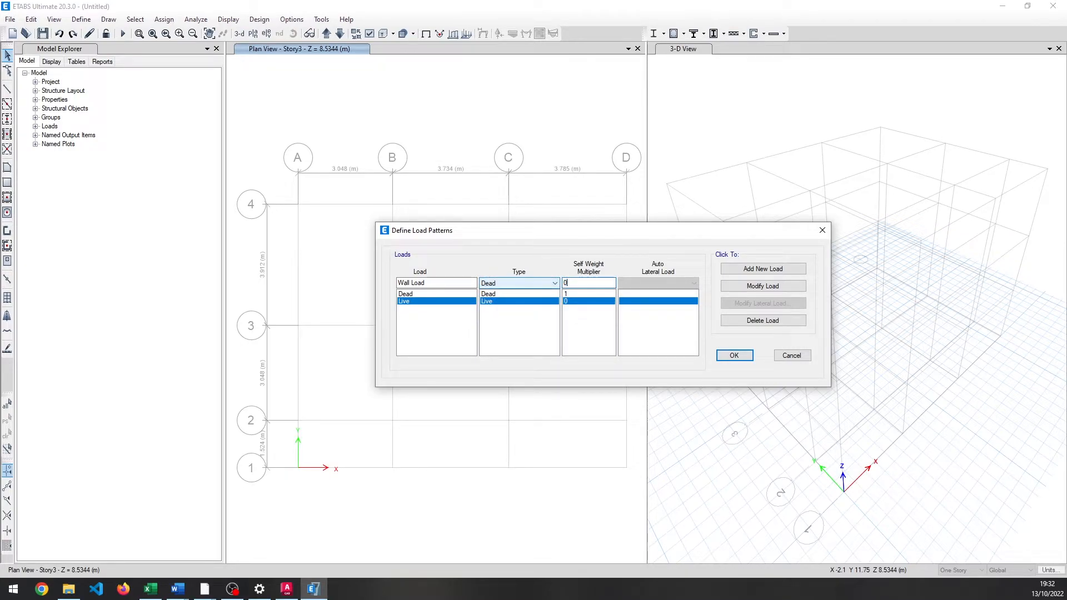
pyautogui.click(763, 268)
# Add Partition Wall and Floor Finish load patterns, both of type Dead with a self weight multiplier of 0.
pyautogui.click(426, 283)
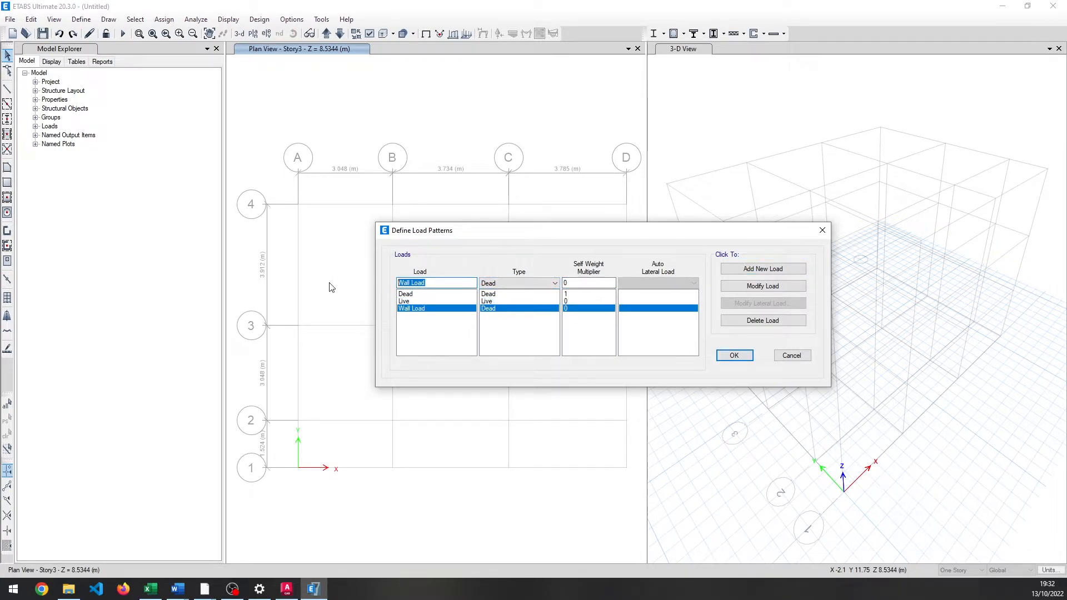
pyautogui.write('Partition Wall')
pyautogui.click(734, 272)
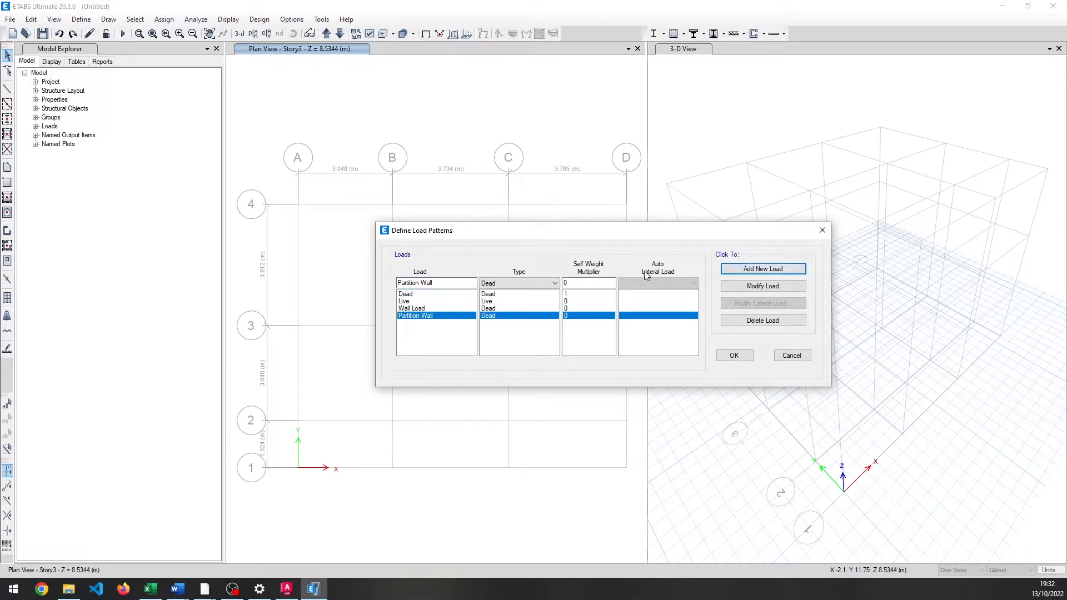
pyautogui.write('Floor F')
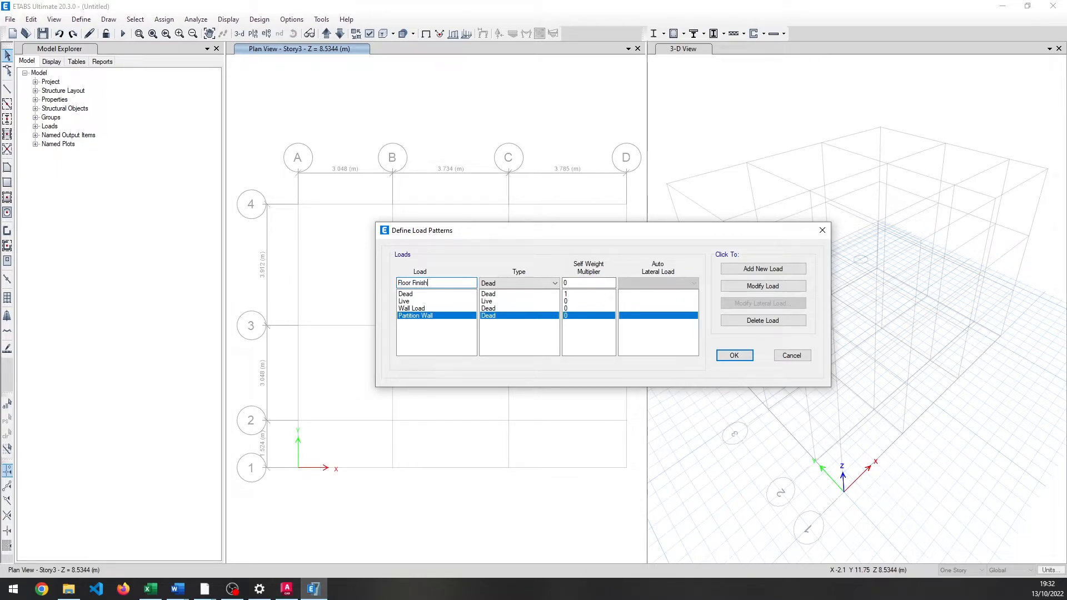
pyautogui.write('inish')
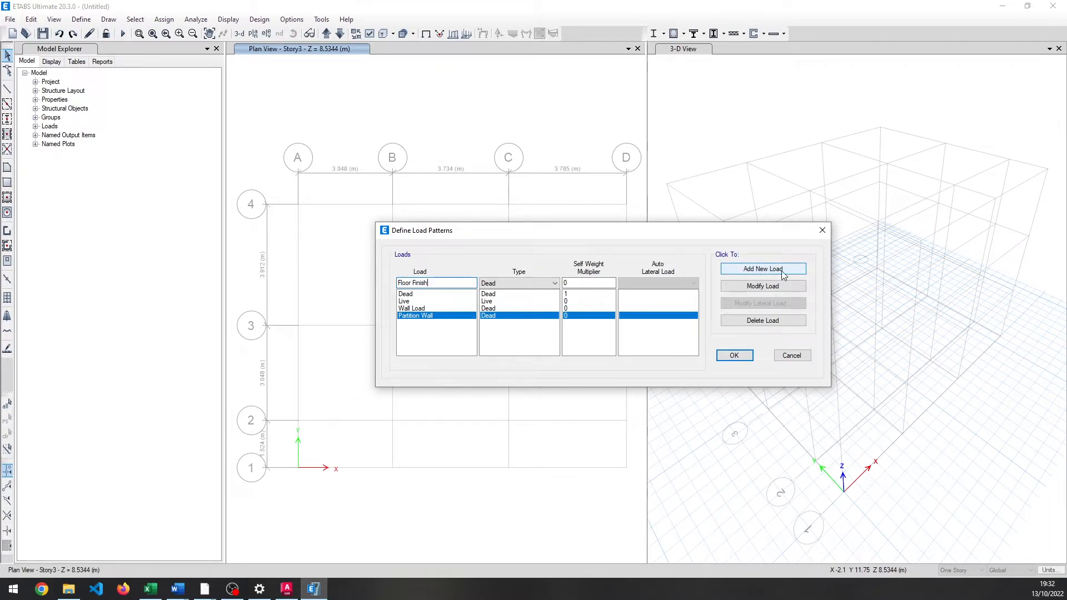
pyautogui.click(763, 268)
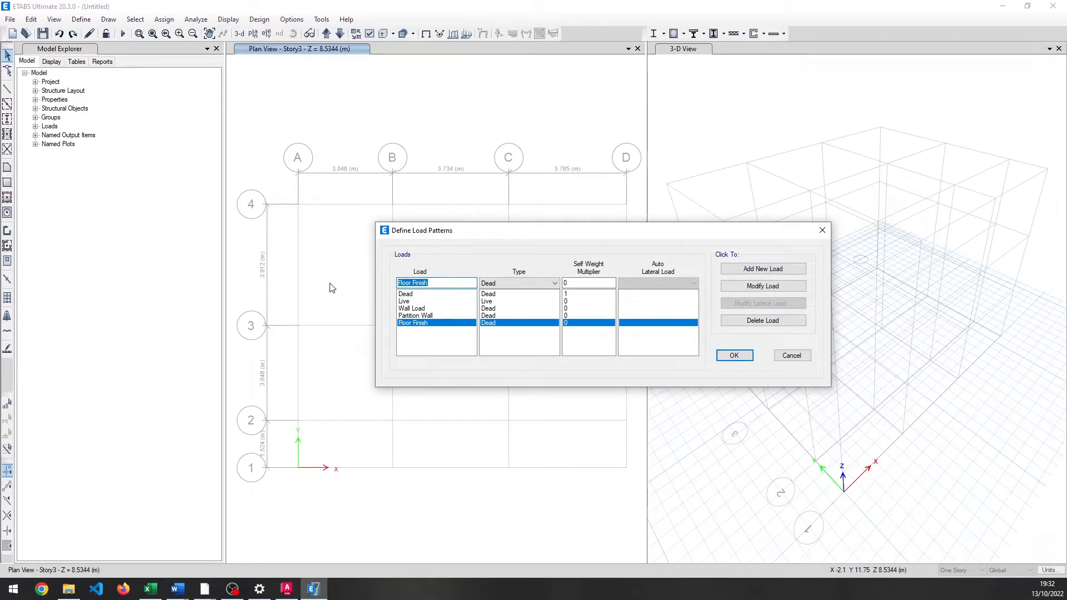
# Add a Stairs Dead load pattern of type Dead and a Stairs Live load pattern of type Live, both with multiplier 0.
pyautogui.write('Stairs Dead')
pyautogui.click(761, 271)
pyautogui.doubleClick(414, 283)
pyautogui.write('Liv')
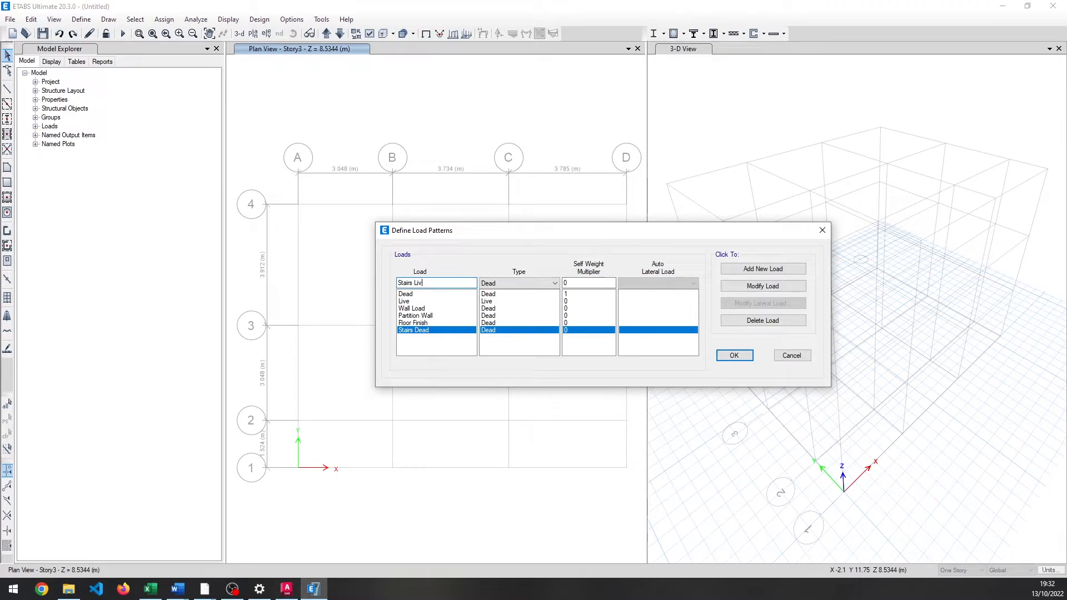
pyautogui.write('e')
pyautogui.click(517, 283)
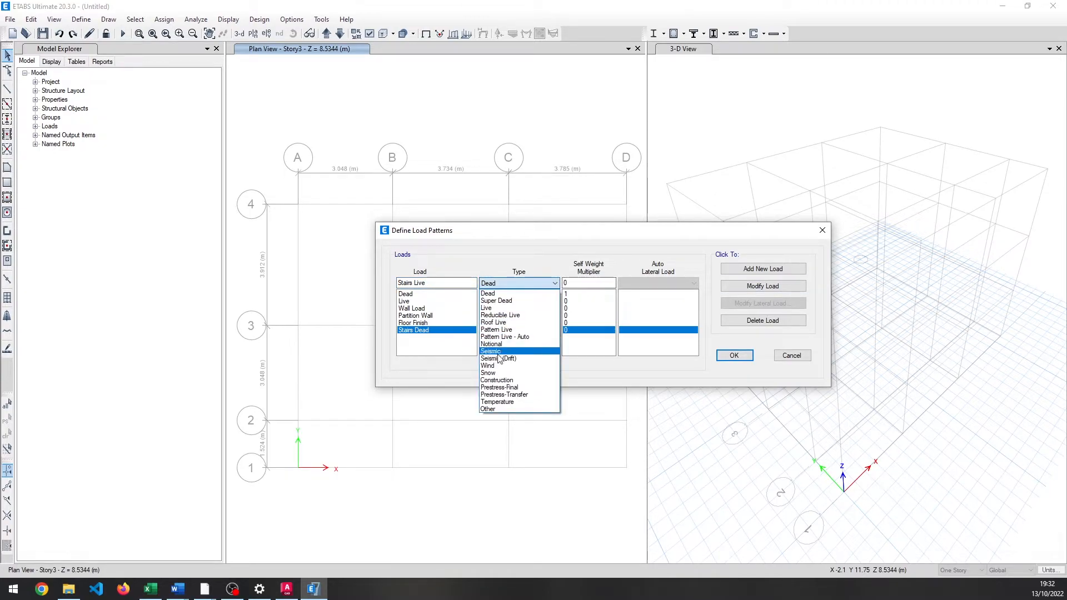
pyautogui.click(487, 308)
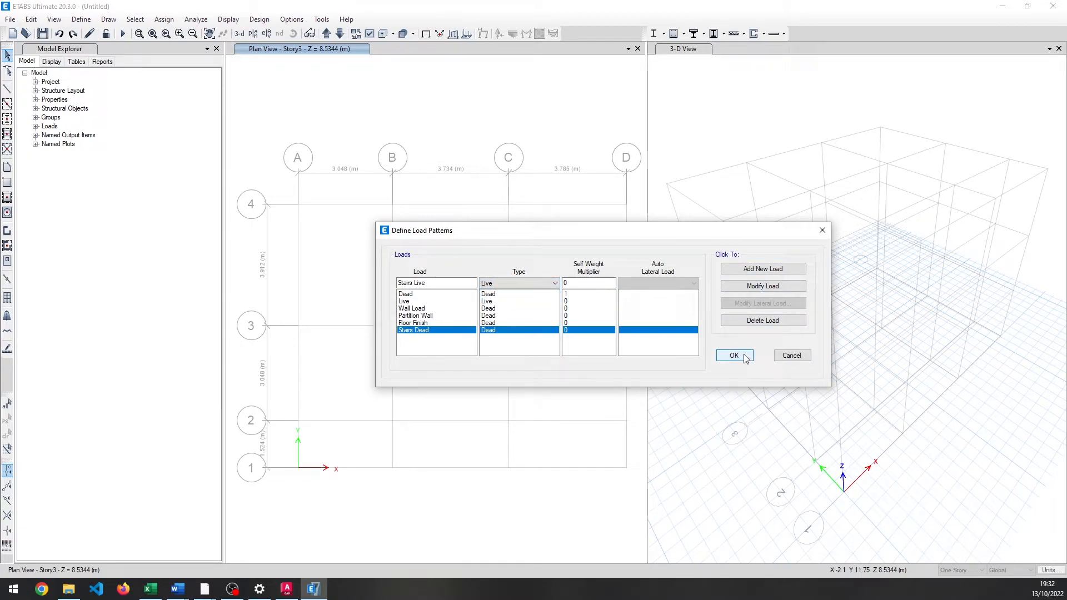
pyautogui.click(760, 272)
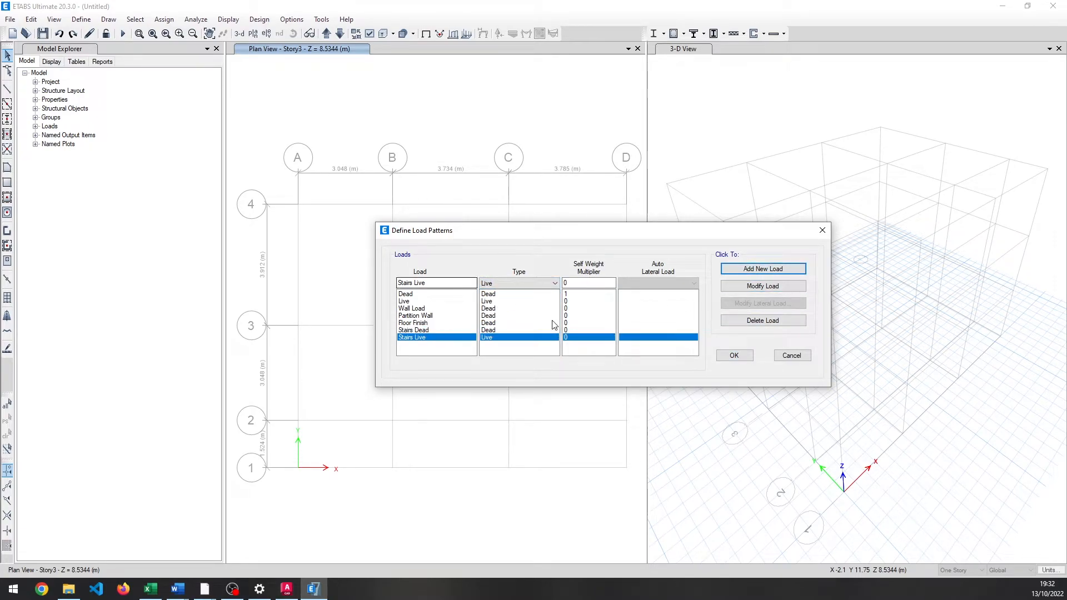
# Add a load pattern named WT of type Live with a self weight multiplier of 0.
pyautogui.click(417, 323)
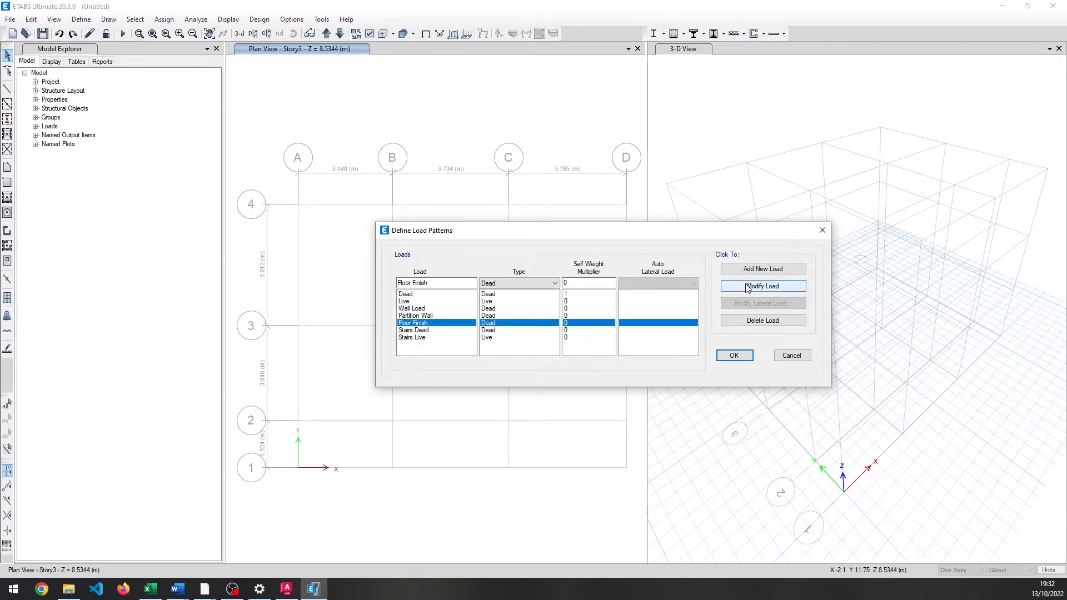
pyautogui.click(417, 338)
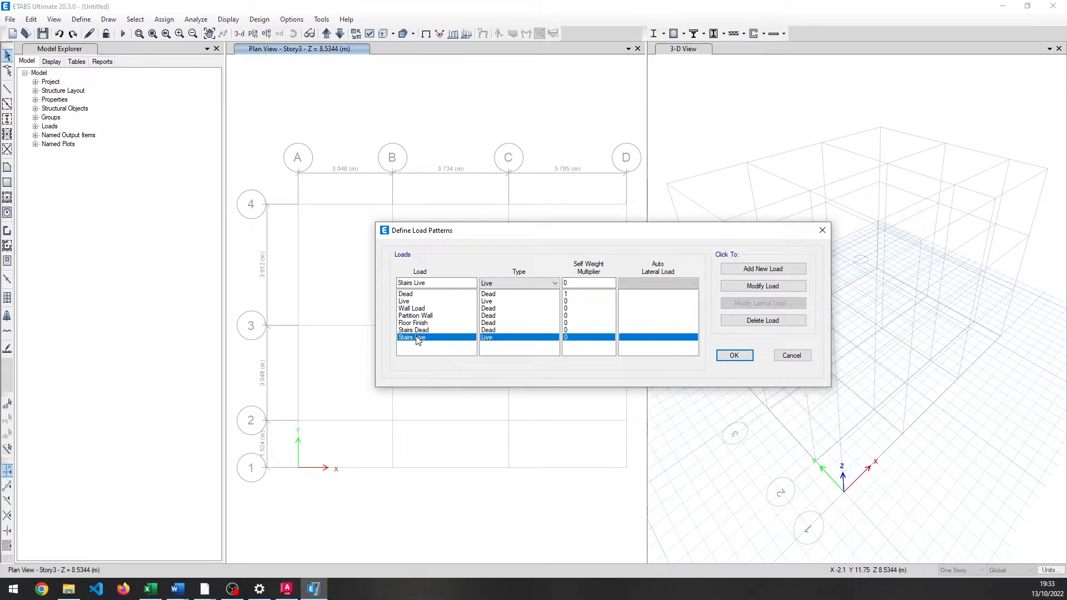
pyautogui.moveTo(453, 283); pyautogui.dragTo(251, 267)
pyautogui.write('WT')
pyautogui.click(758, 269)
# Add a load pattern named EQx ULS of type Seismic, using User Coefficient for its auto lateral load.
pyautogui.moveTo(446, 280); pyautogui.dragTo(322, 278)
pyautogui.write('E')
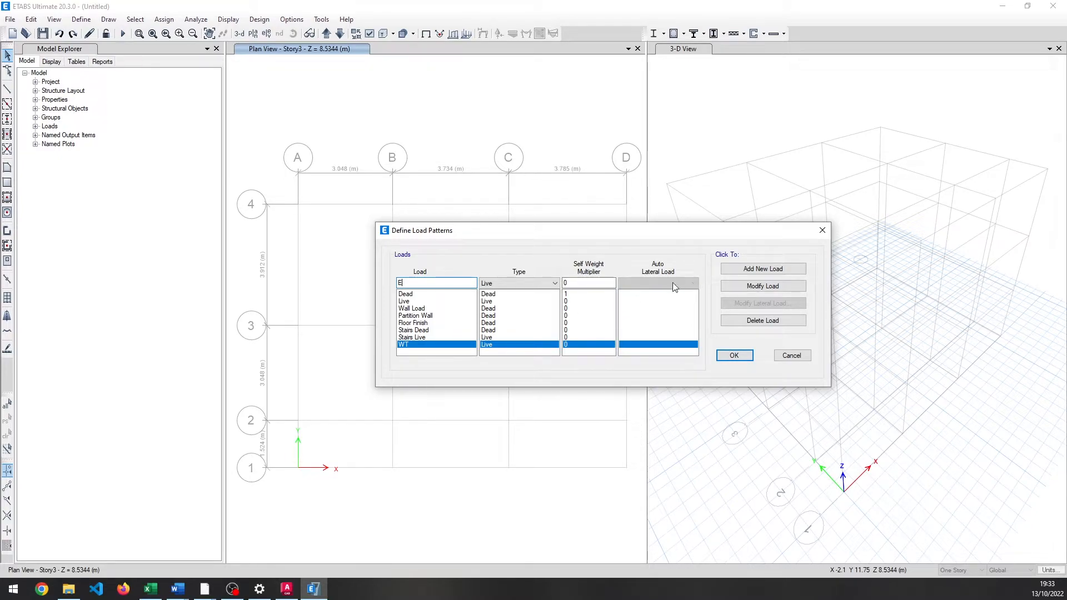
pyautogui.write('Qx ULS')
pyautogui.click(521, 284)
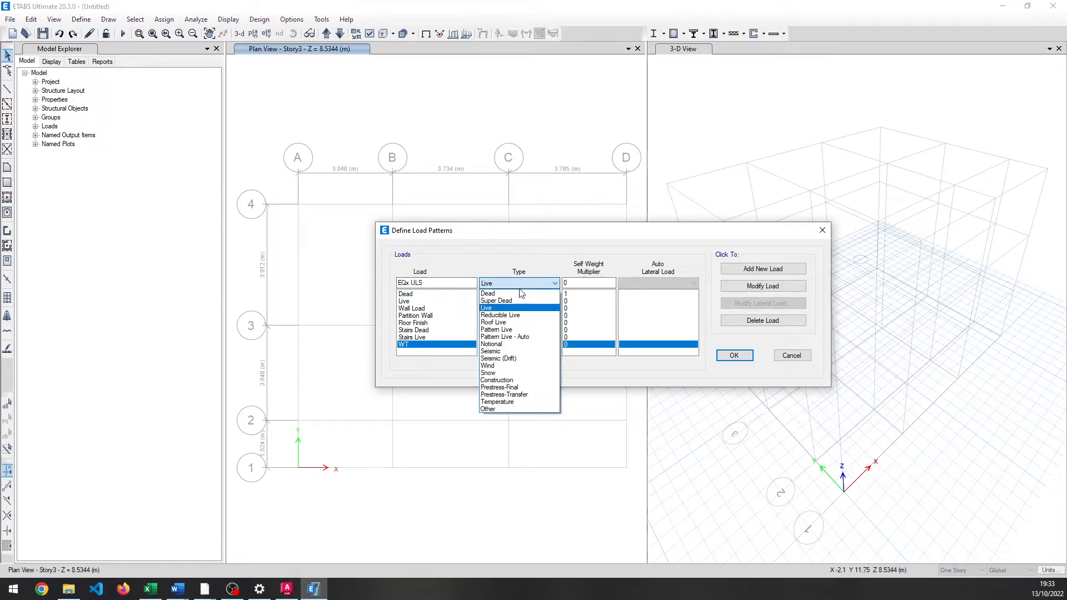
pyautogui.click(501, 351)
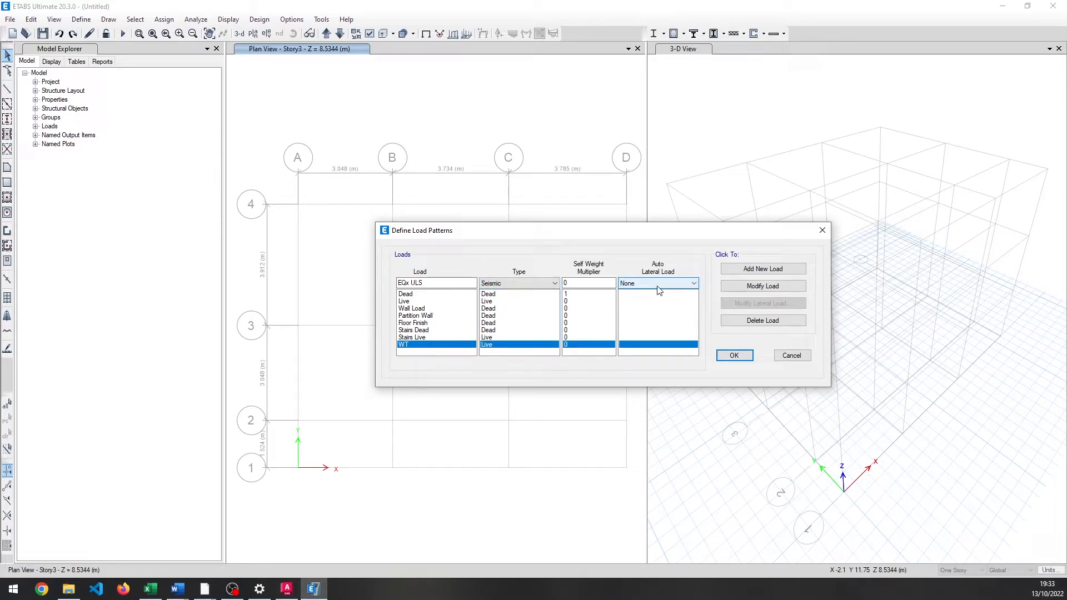
pyautogui.click(657, 285)
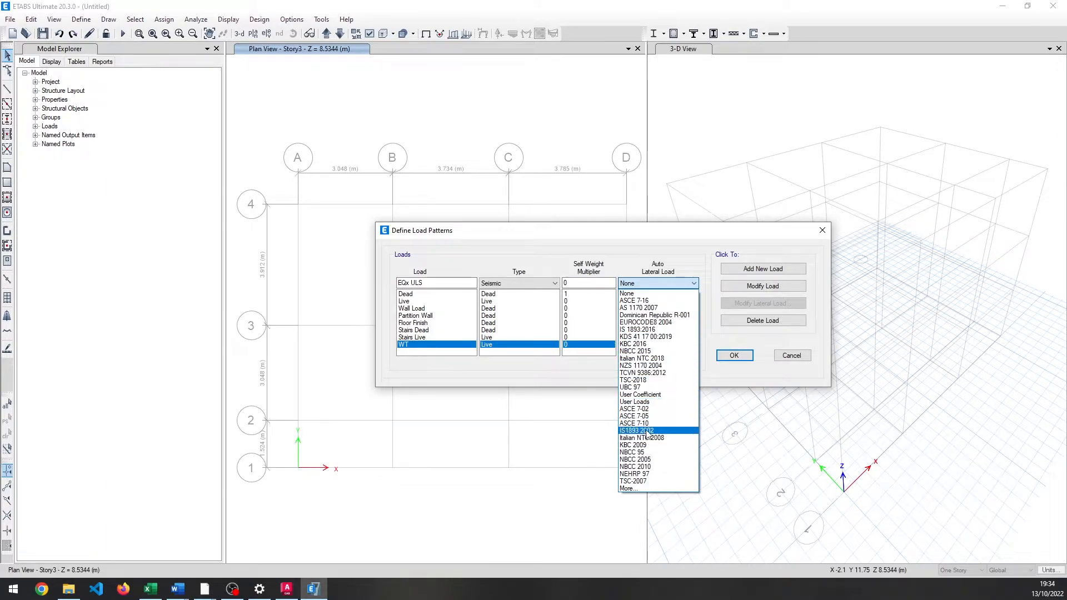
pyautogui.click(653, 395)
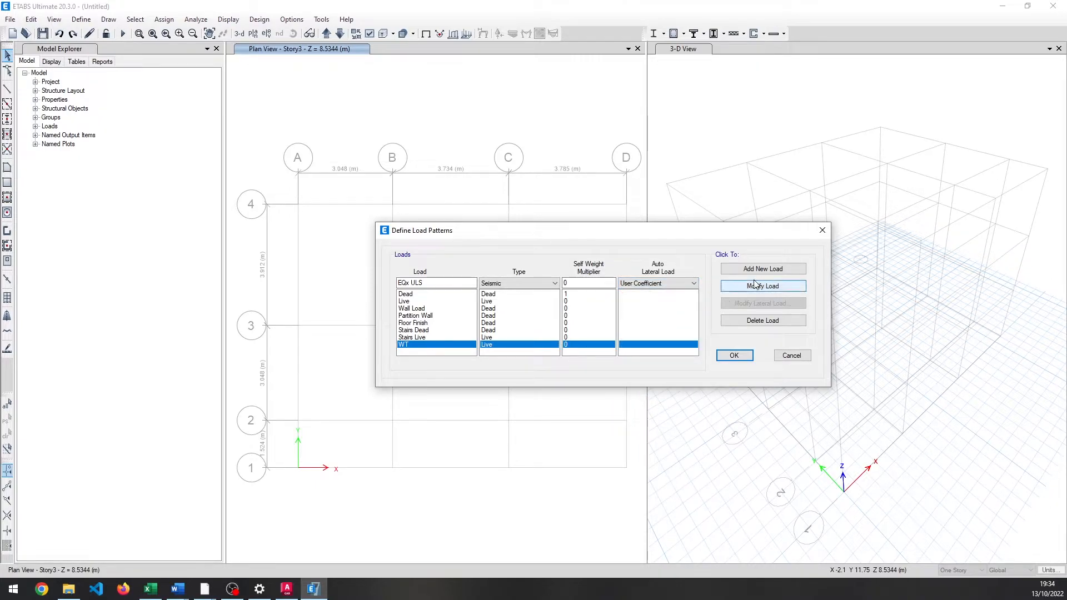
pyautogui.click(774, 272)
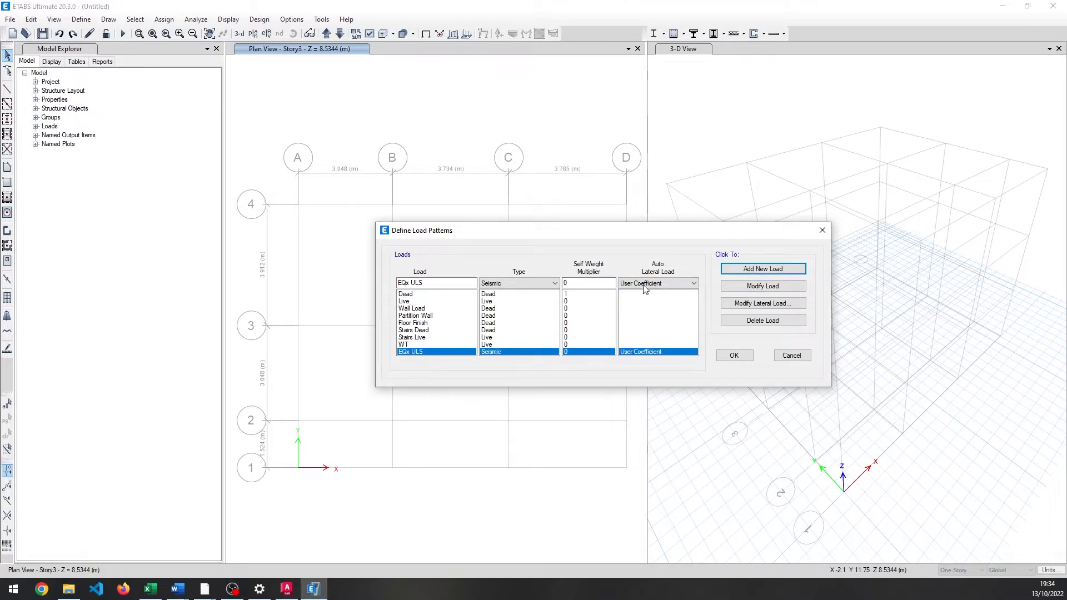
# Add a second Seismic load pattern named EQy ULS, also with User Coefficient as the auto lateral load.
pyautogui.click(424, 283)
pyautogui.moveTo(423, 283); pyautogui.dragTo(412, 283)
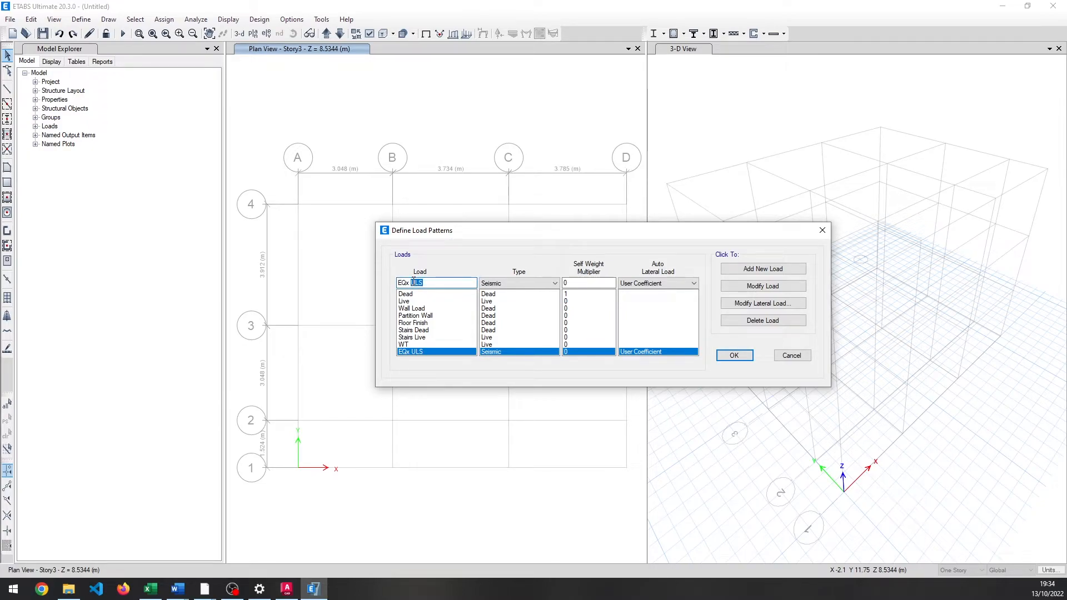
pyautogui.moveTo(410, 284); pyautogui.dragTo(406, 284)
pyautogui.write('y')
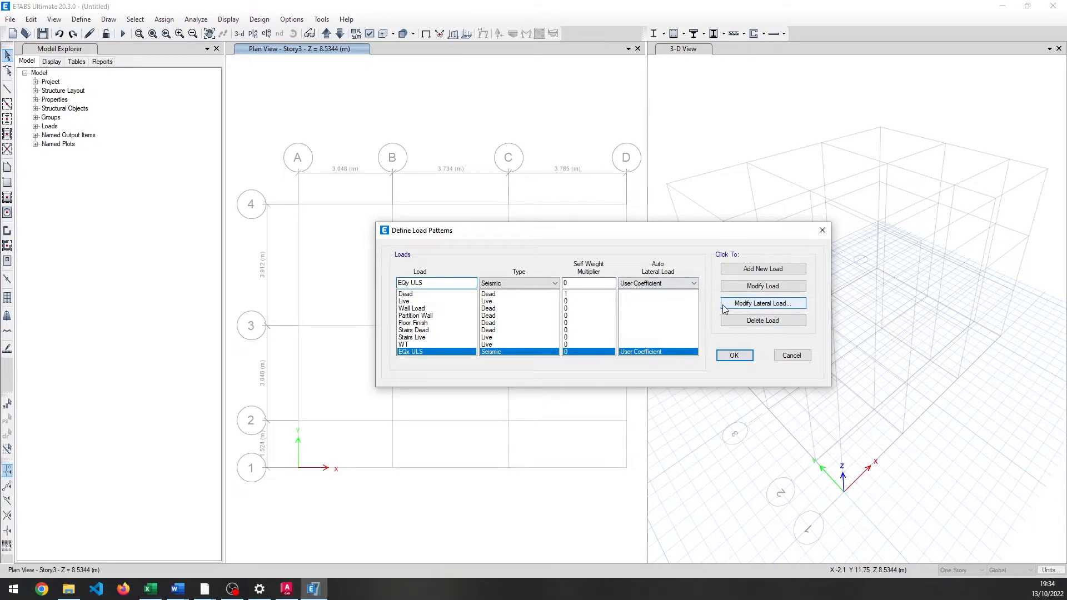
pyautogui.click(757, 269)
# Add the Seismic load patterns EQx SLS and EQy SLS with User Coefficient lateral load, and accept the load patterns.
pyautogui.moveTo(411, 283); pyautogui.dragTo(407, 284)
pyautogui.write('x')
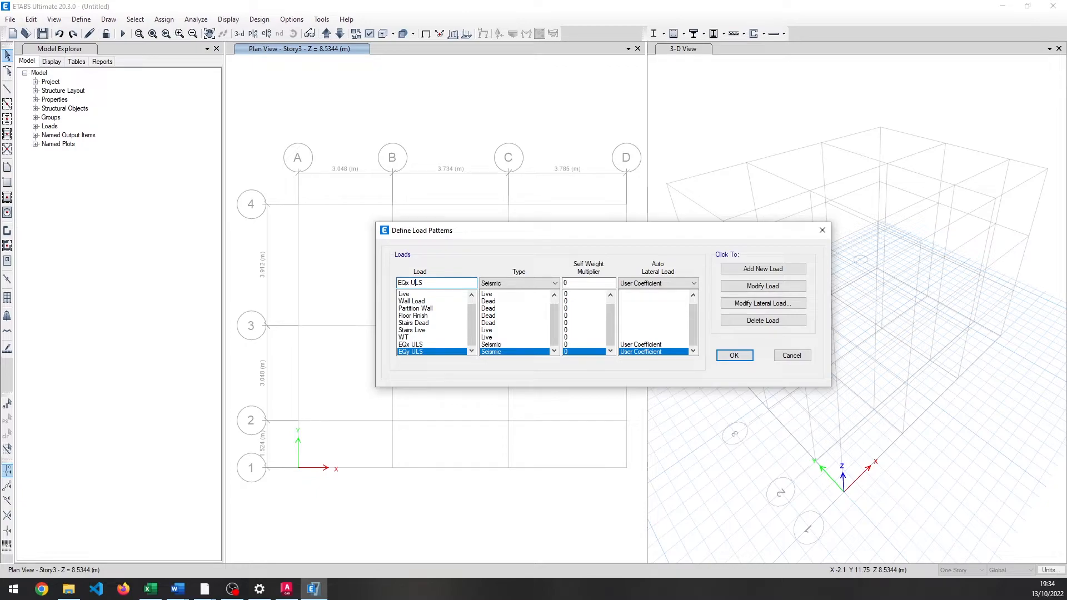
pyautogui.click(758, 269)
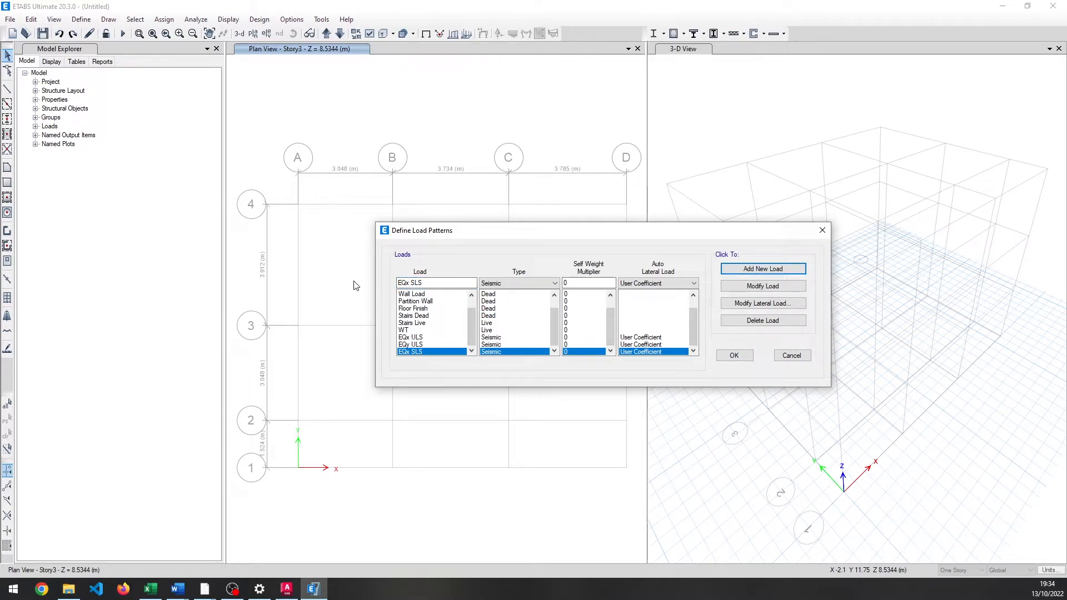
pyautogui.click(410, 283)
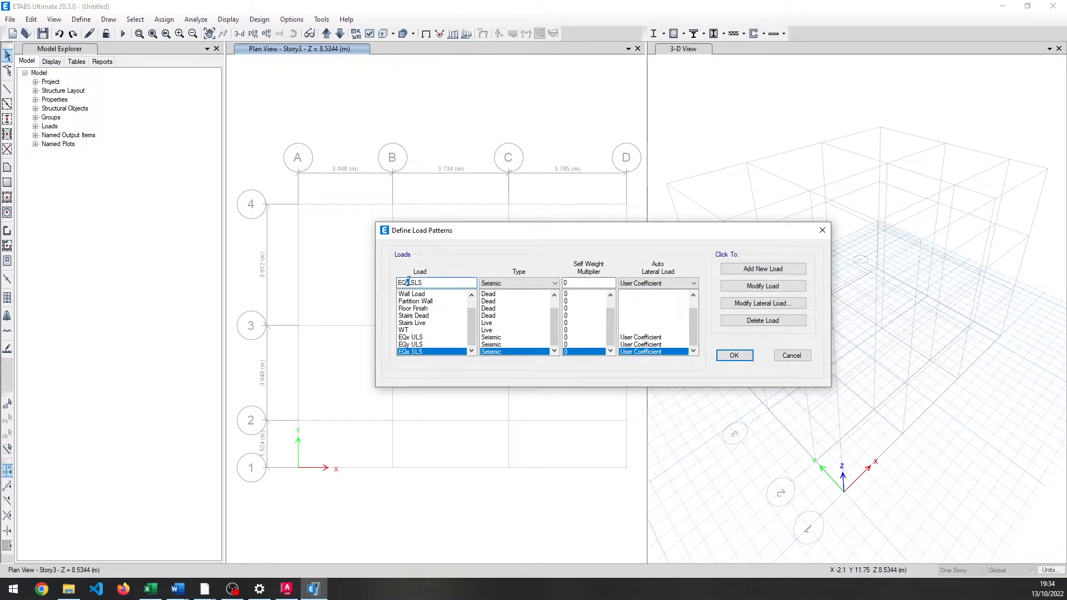
pyautogui.press('BackSpace')
pyautogui.write('y')
pyautogui.click(763, 269)
pyautogui.click(732, 355)
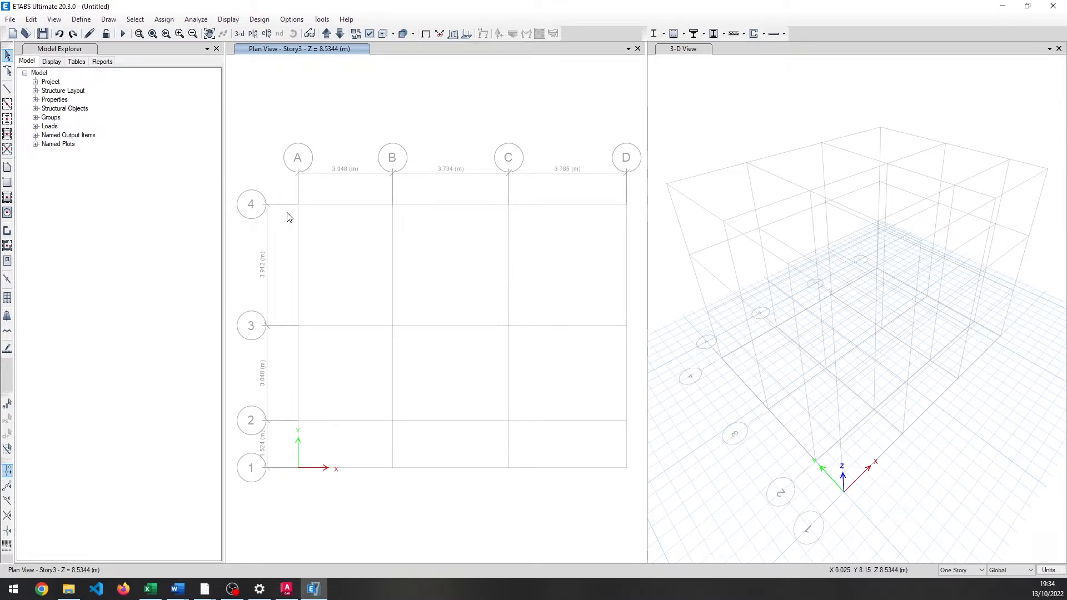
# Review the load case list for the names and types matching the load patterns, and close it.
pyautogui.click(85, 21)
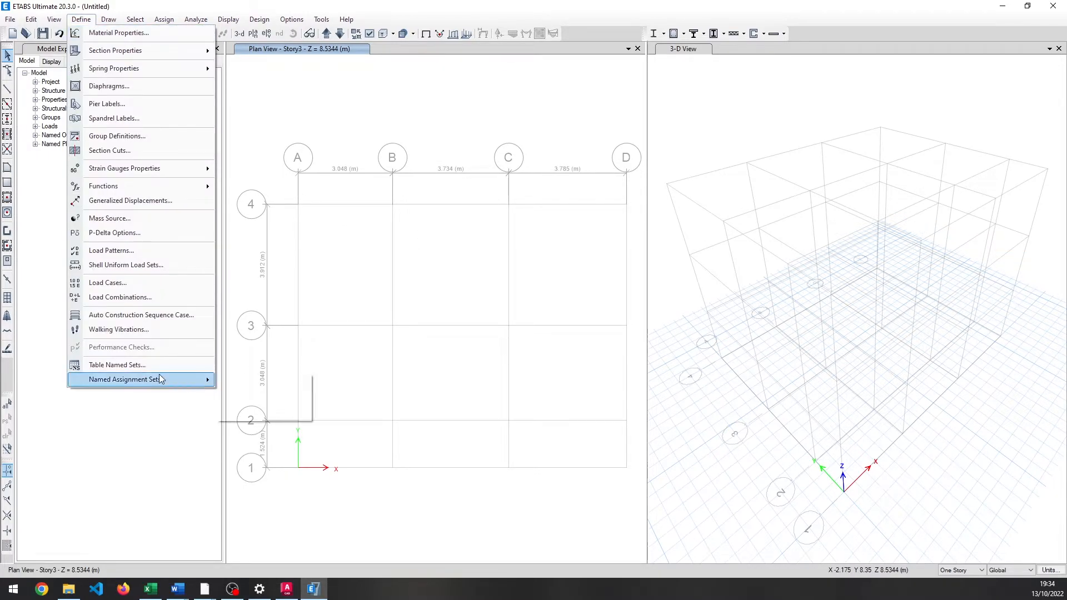
pyautogui.click(131, 283)
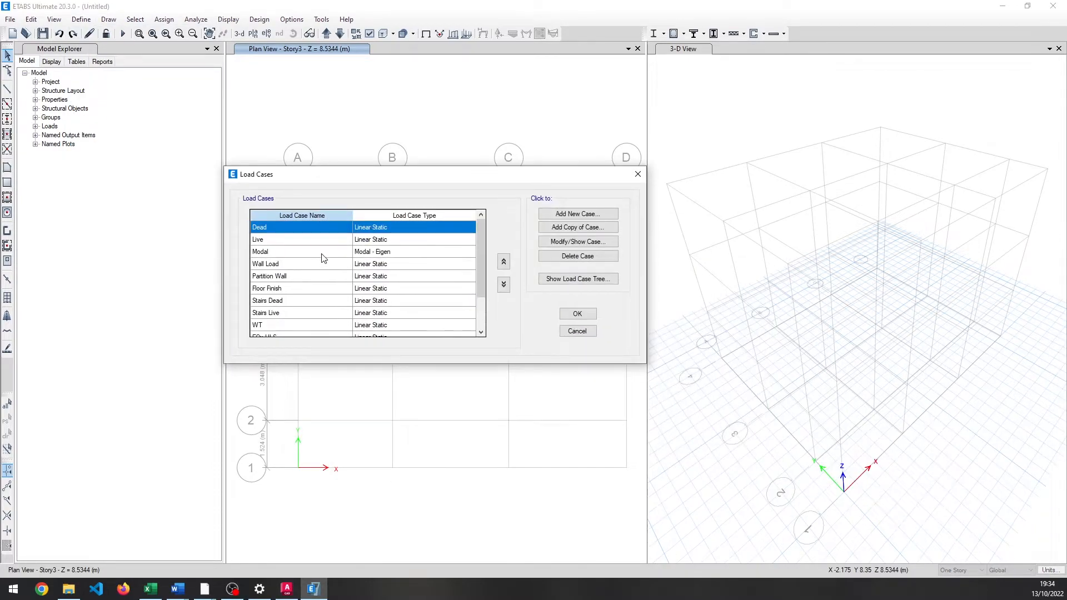
pyautogui.scroll(-2, 324, 264)
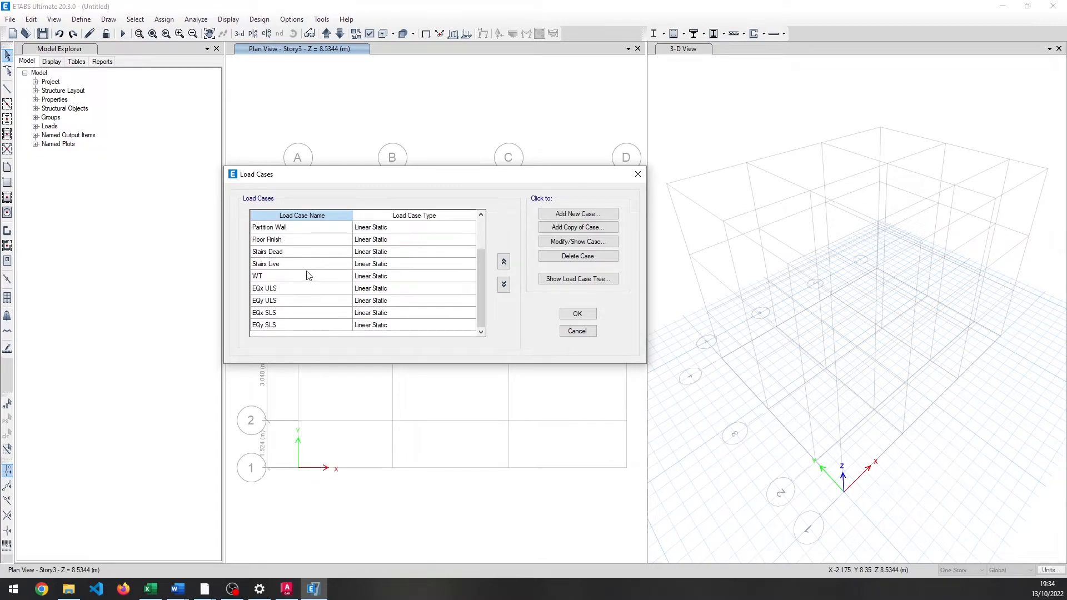
pyautogui.scroll(1, 301, 280)
pyautogui.scroll(-2, 313, 279)
pyautogui.click(581, 317)
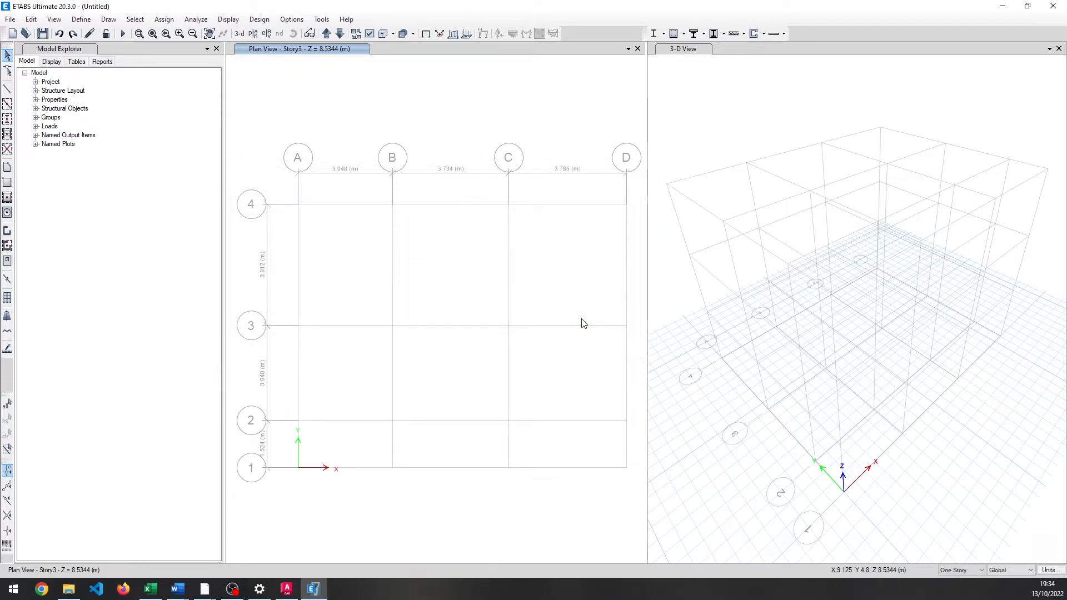
# Switch to the is.1893.1.2002.pdf document in Acrobat and examine the design seismic base shear expression in clause 7.5.3.
pyautogui.click(82, 19)
pyautogui.click(422, 300)
pyautogui.moveTo(206, 590)
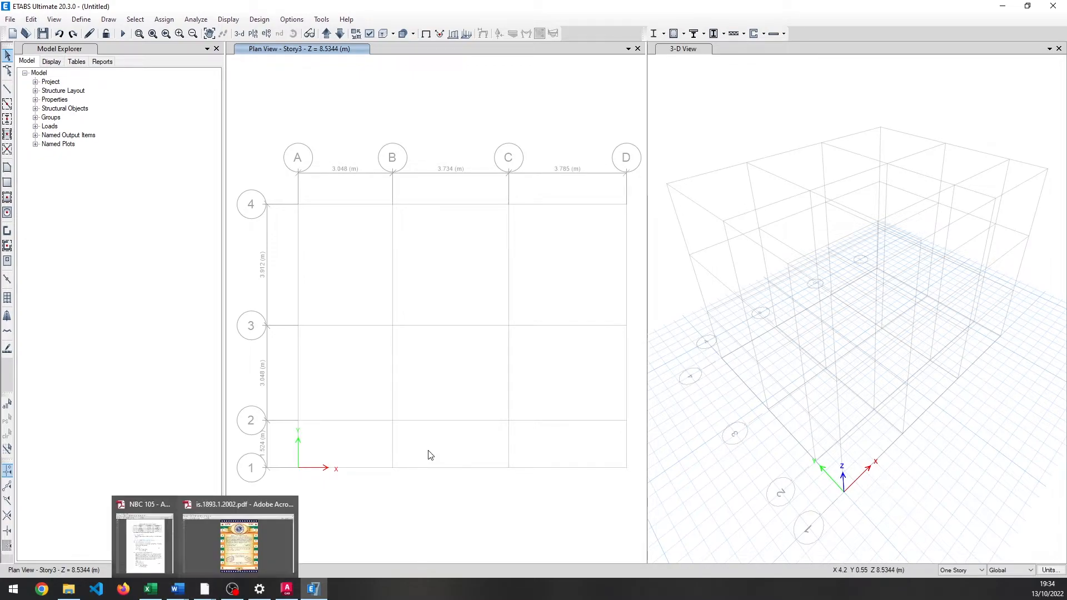
pyautogui.click(239, 540)
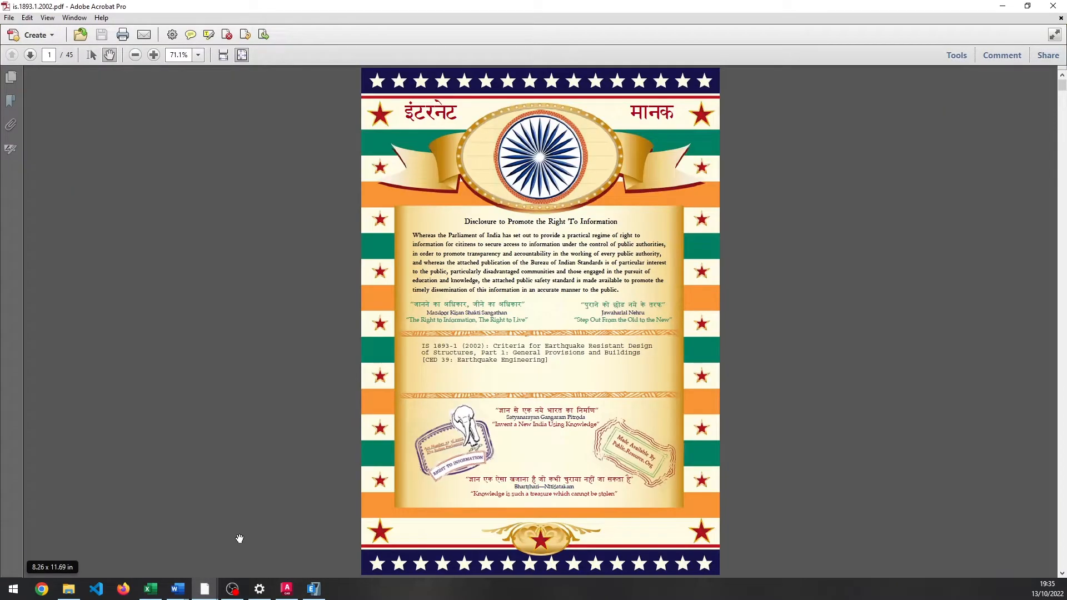
pyautogui.scroll(-2, 387, 292)
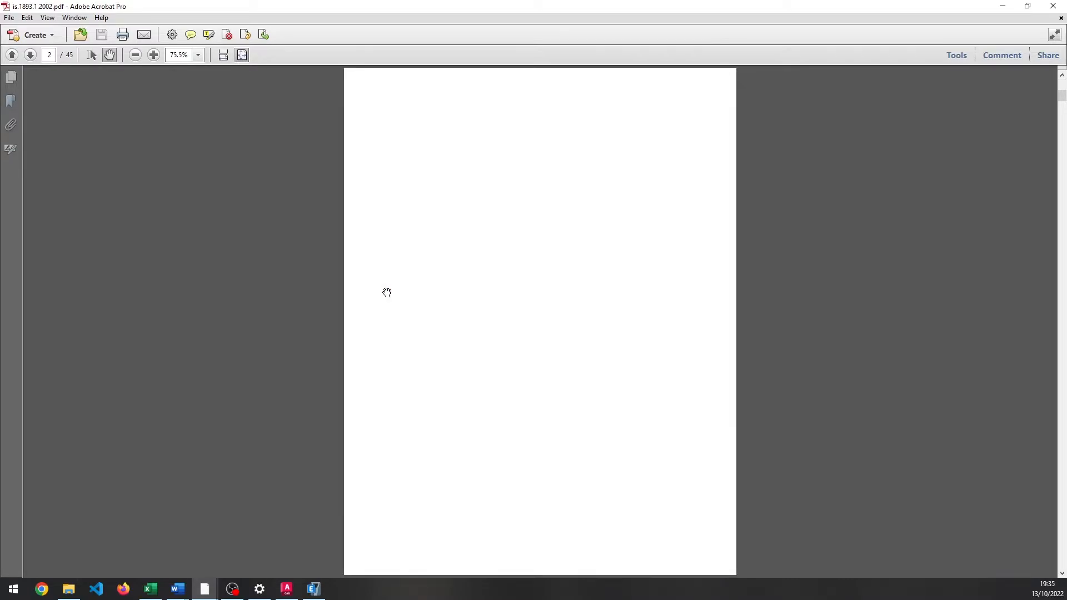
pyautogui.scroll(-2, 387, 292)
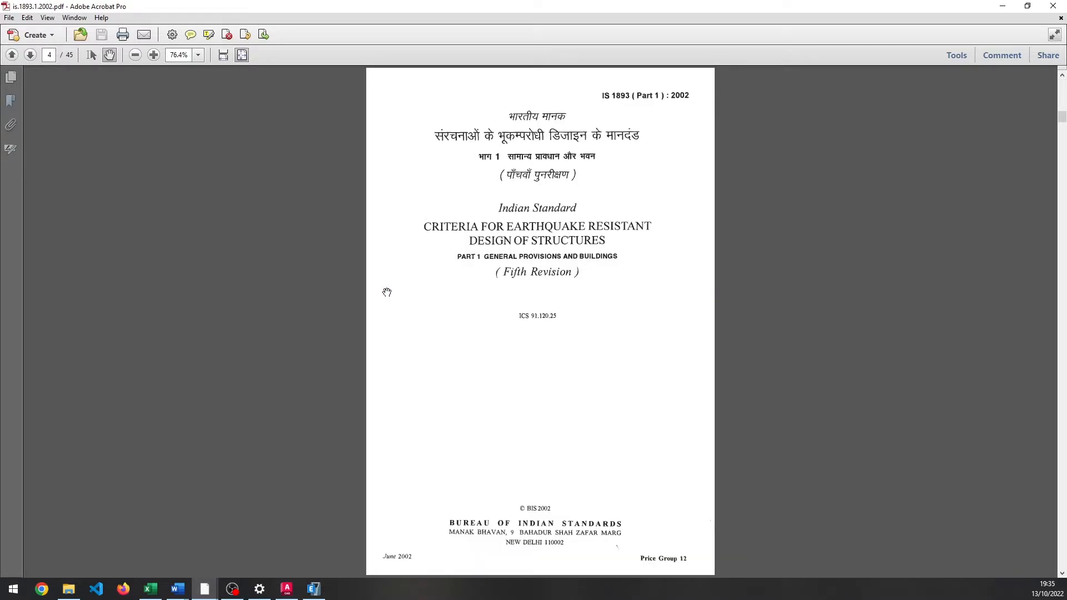
pyautogui.scroll(-2, 386, 292)
pyautogui.scroll(-8, 387, 292)
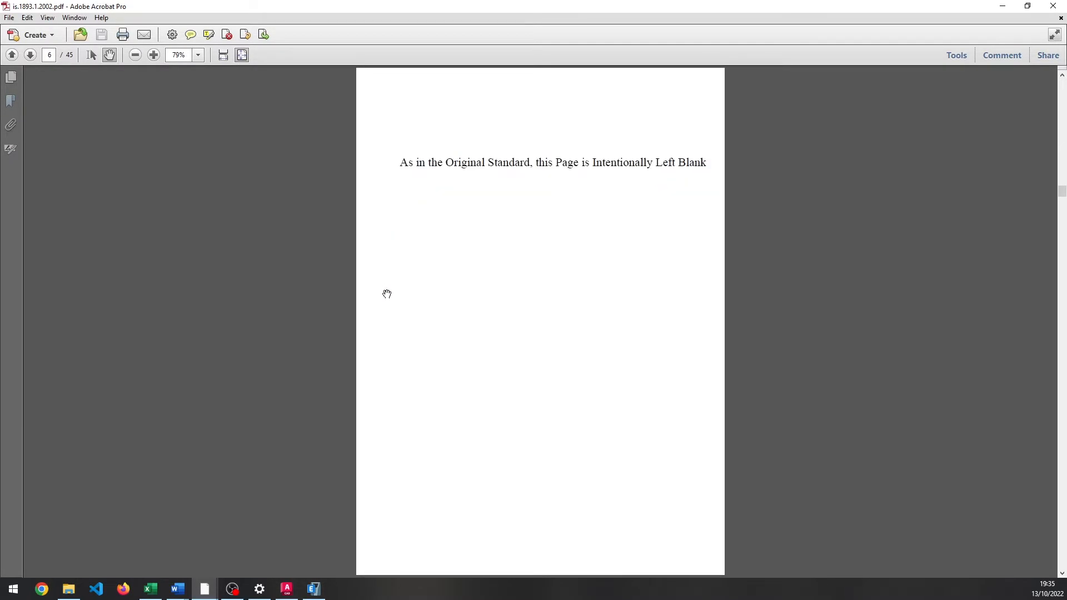
pyautogui.scroll(-10, 387, 294)
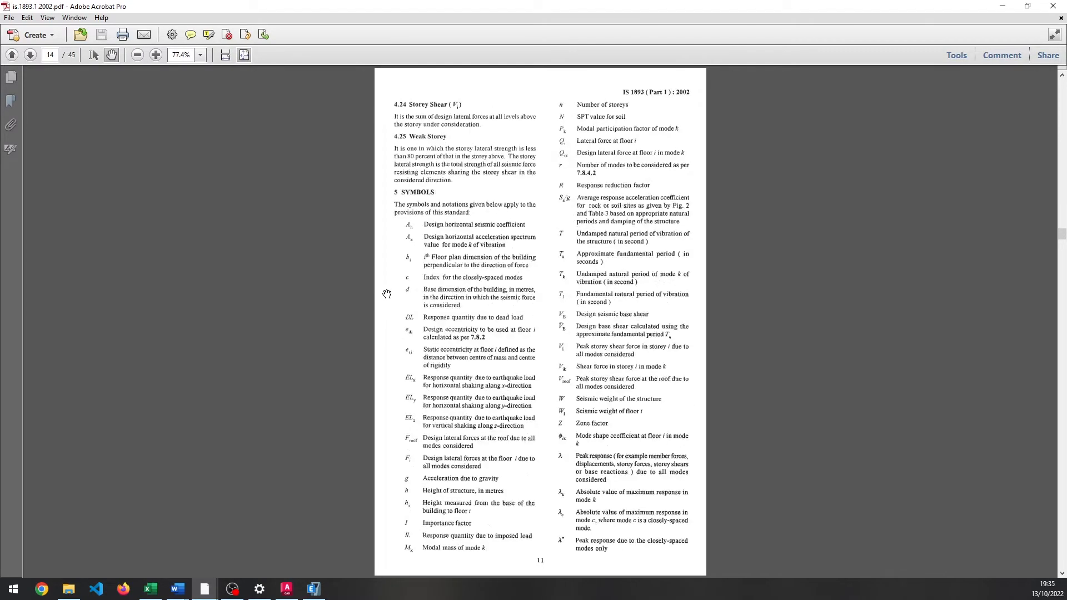
pyautogui.scroll(-5, 387, 293)
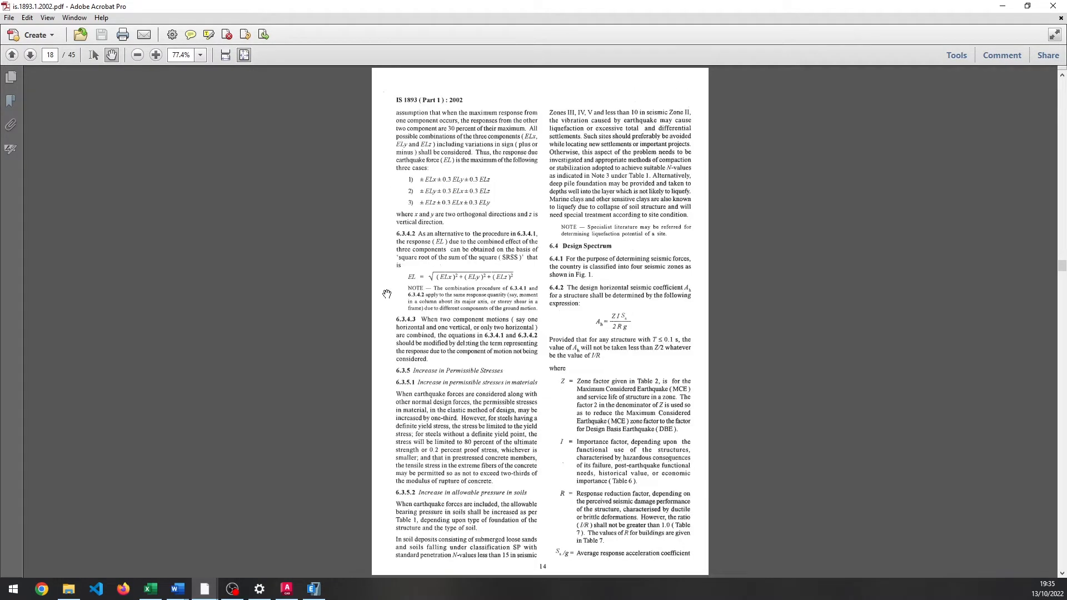
pyautogui.scroll(-6, 387, 293)
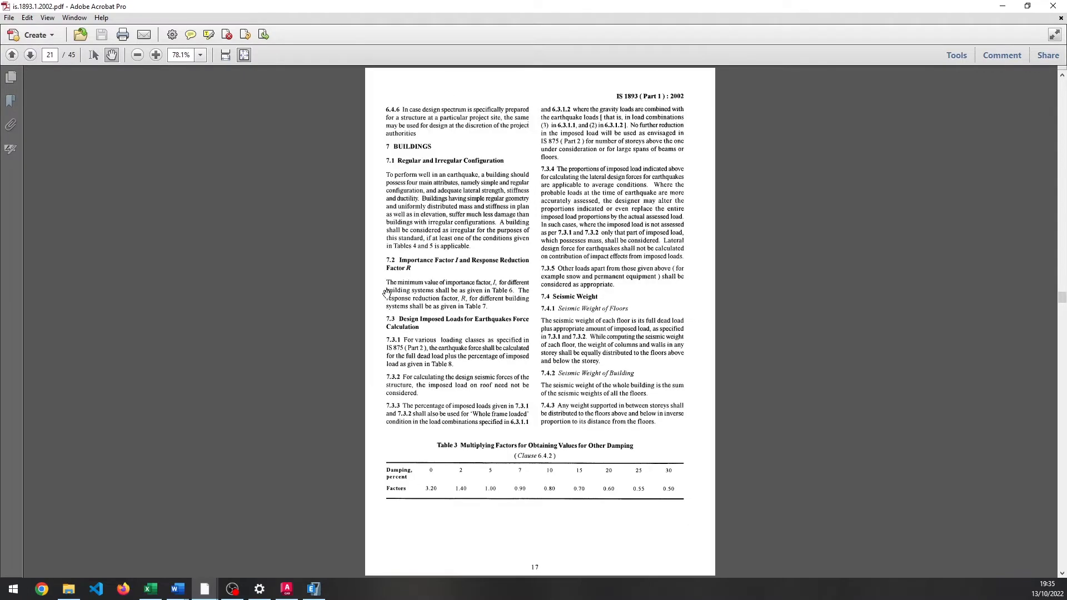
pyautogui.scroll(-3, 387, 293)
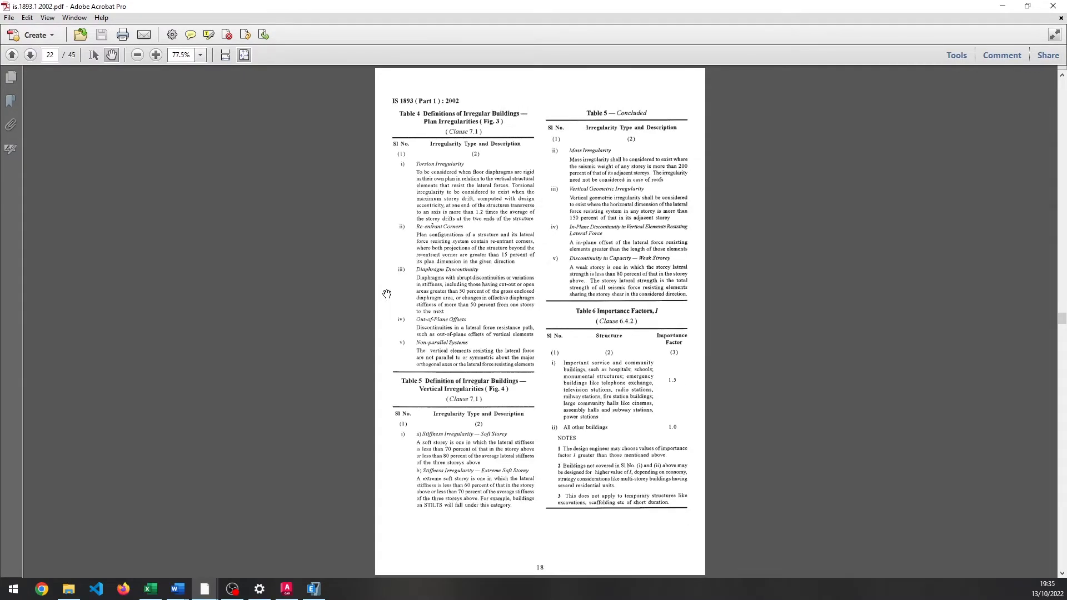
pyautogui.scroll(-6, 386, 293)
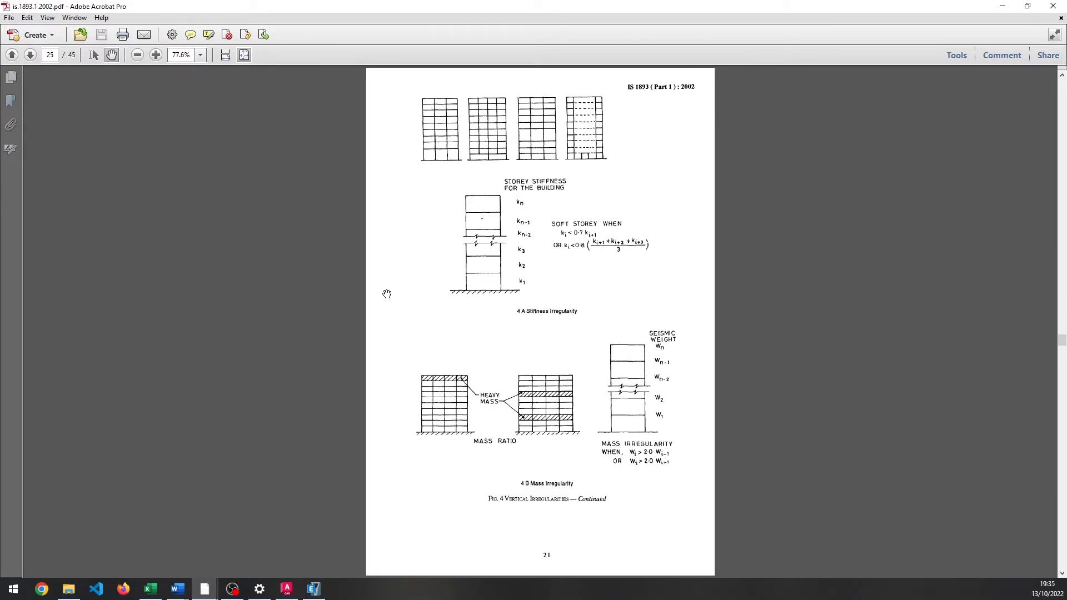
pyautogui.scroll(-5, 386, 294)
pyautogui.scroll(2, 387, 294)
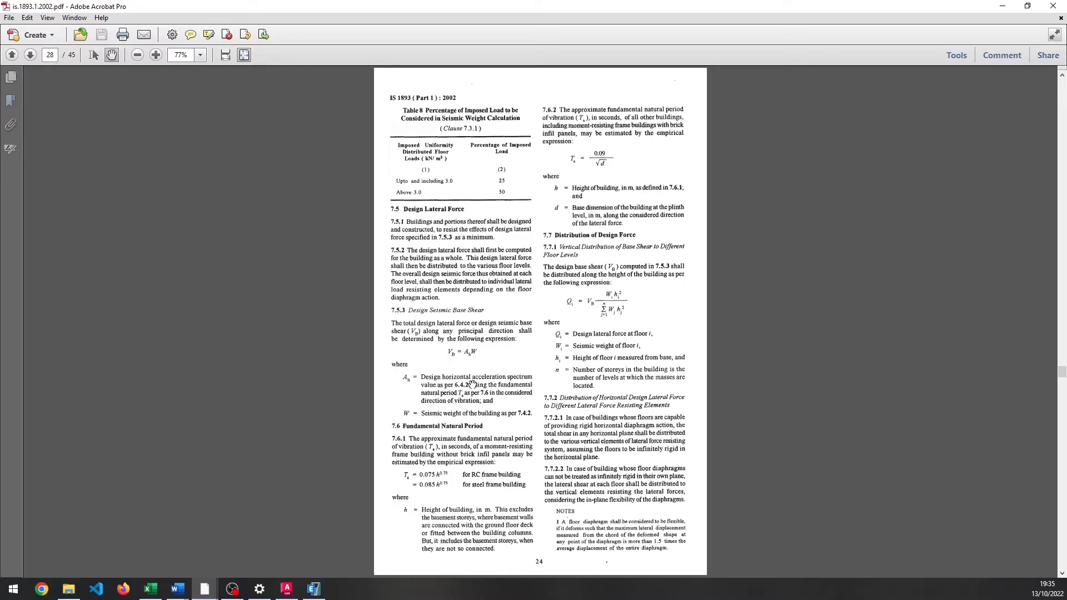
# Go back to clause 6.4.2 and examine the design horizontal seismic coefficient expression and the zone factors in Table 2.
pyautogui.scroll(5, 472, 384)
pyautogui.scroll(3, 472, 383)
pyautogui.scroll(2, 472, 384)
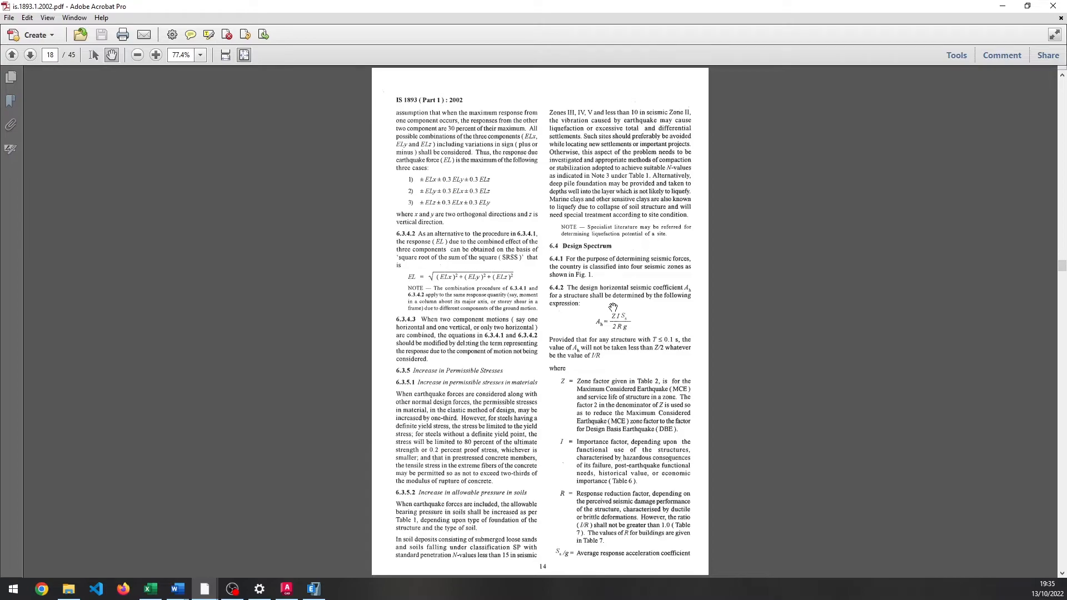
pyautogui.scroll(-3, 556, 322)
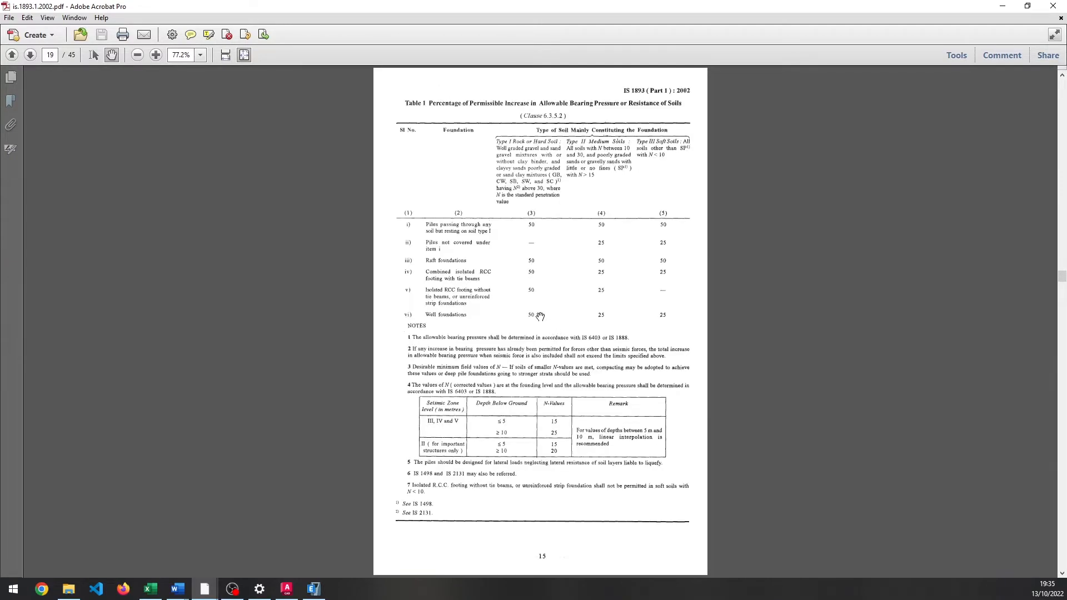
pyautogui.scroll(-3, 539, 317)
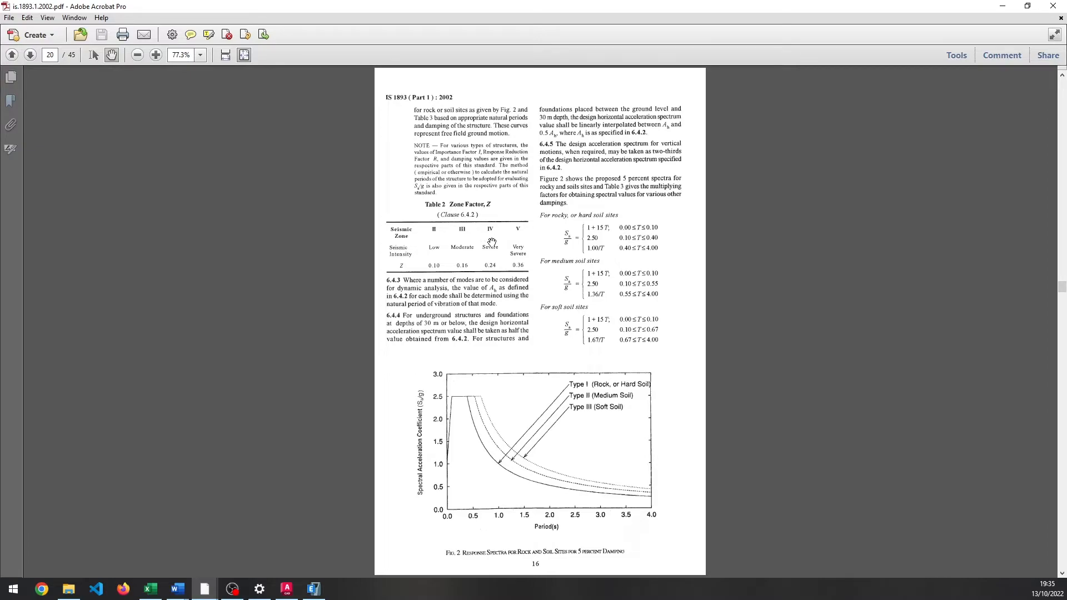
pyautogui.scroll(3, 519, 288)
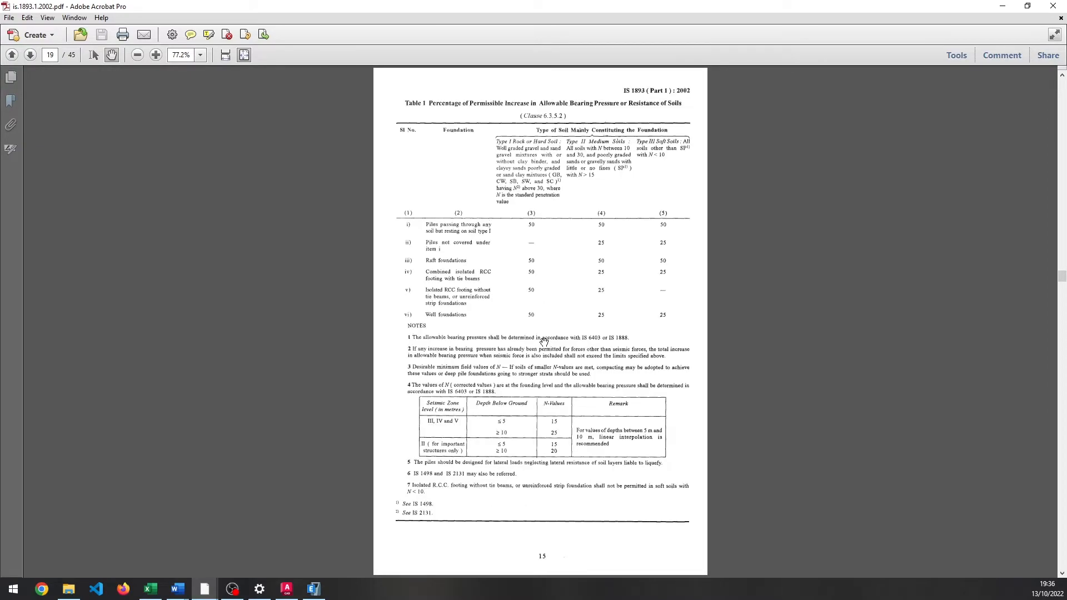
pyautogui.scroll(-3, 544, 342)
pyautogui.scroll(3, 544, 341)
pyautogui.scroll(-3, 544, 341)
pyautogui.scroll(-3, 544, 343)
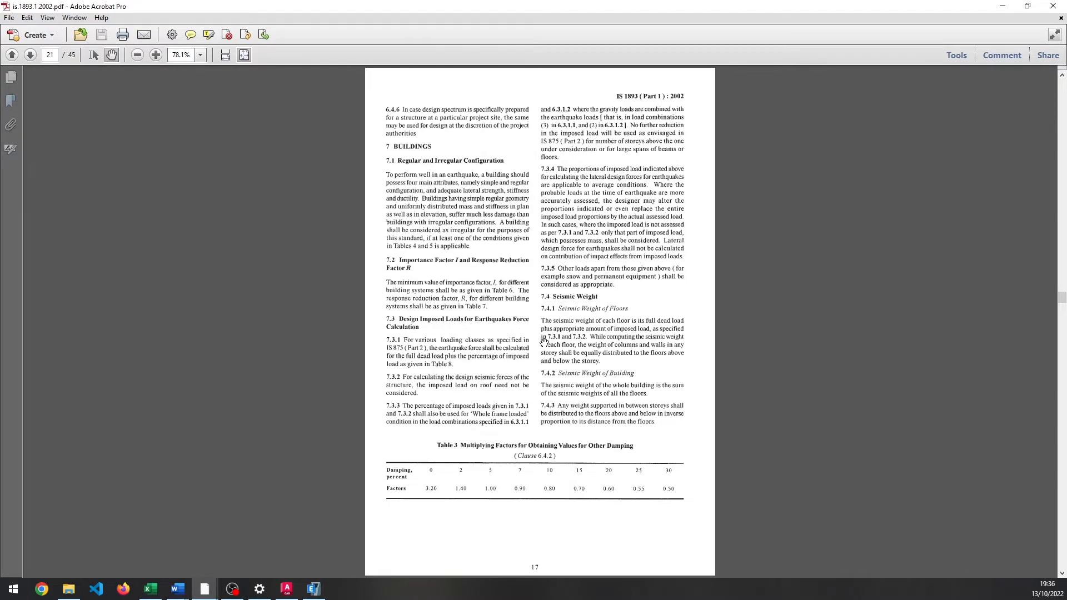
# Examine the importance factors in Table 6 and the response reduction factors in Table 7, and minimize the document.
pyautogui.scroll(-3, 544, 343)
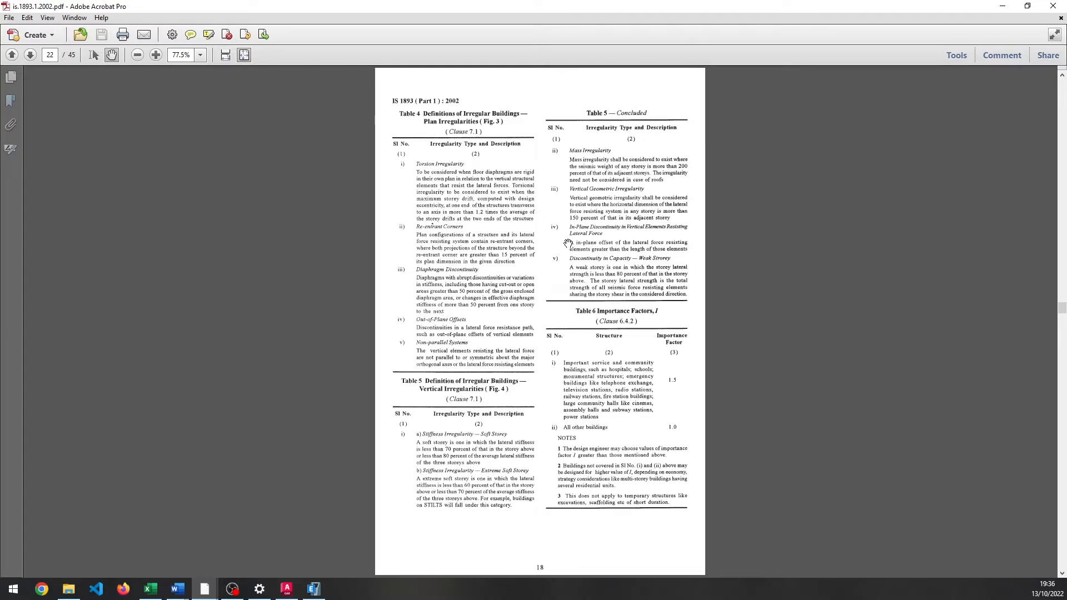
pyautogui.scroll(-5, 652, 326)
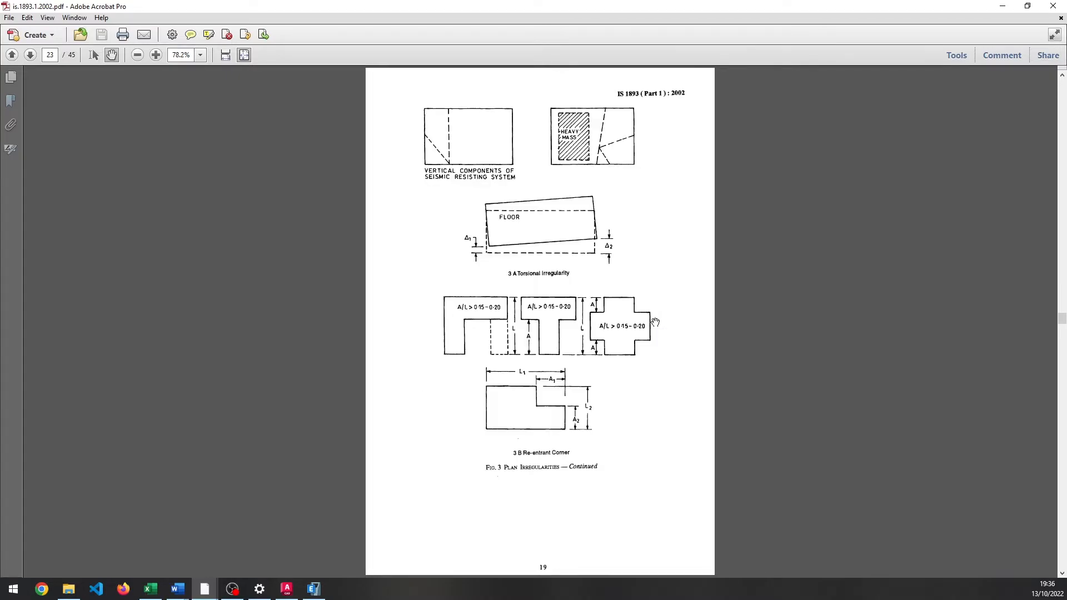
pyautogui.scroll(-10, 652, 325)
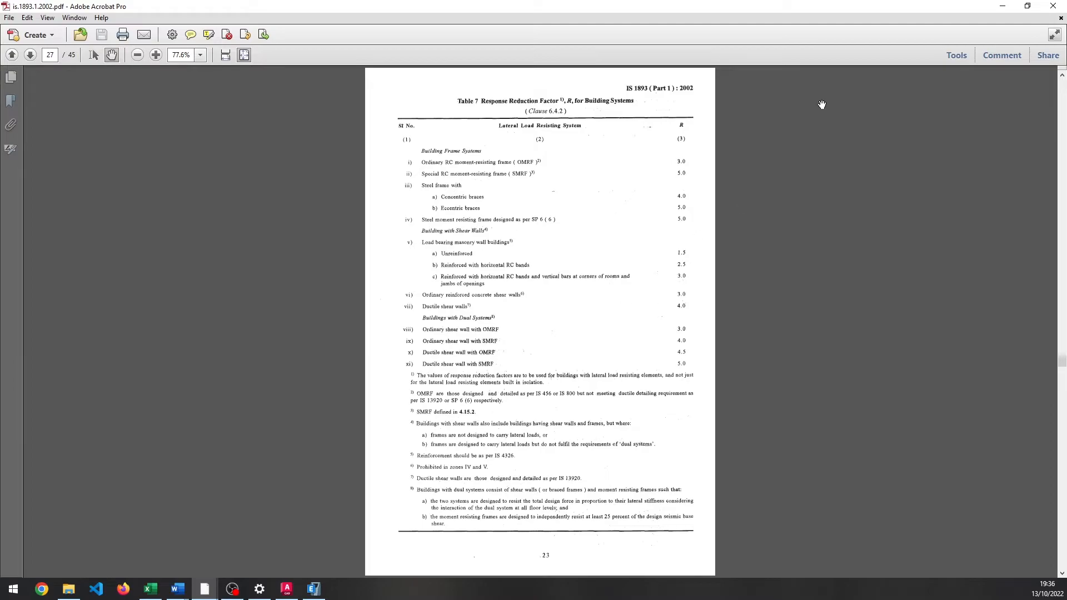
pyautogui.click(1002, 5)
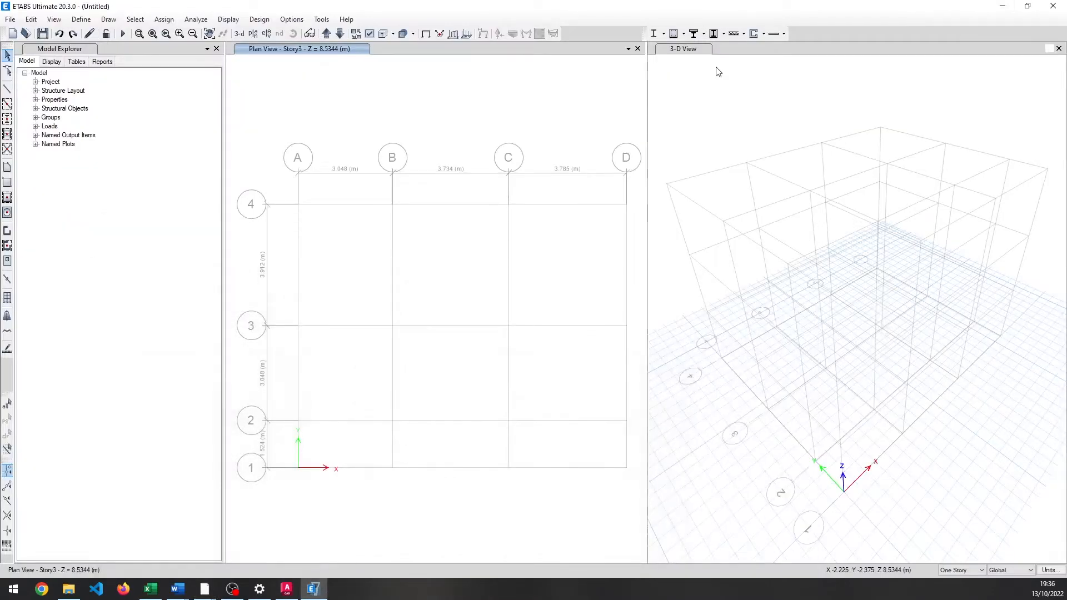
pyautogui.moveTo(204, 588)
pyautogui.click(239, 540)
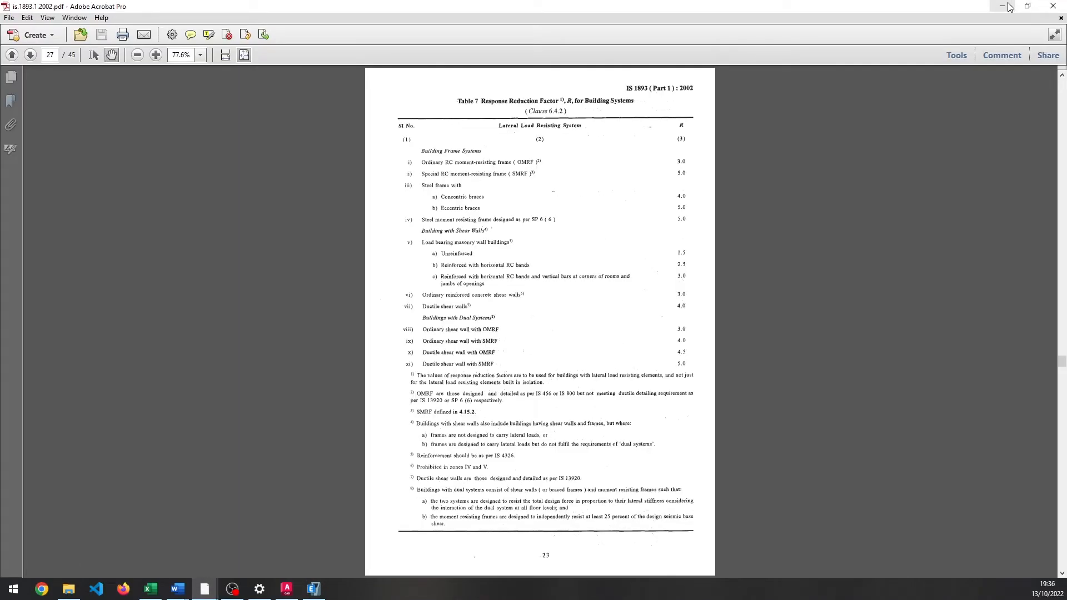
pyautogui.click(1002, 6)
# Switch to the NBC 105 document, maximize its window and find the Equivalent Static Method chapter.
pyautogui.moveTo(205, 588)
pyautogui.click(239, 542)
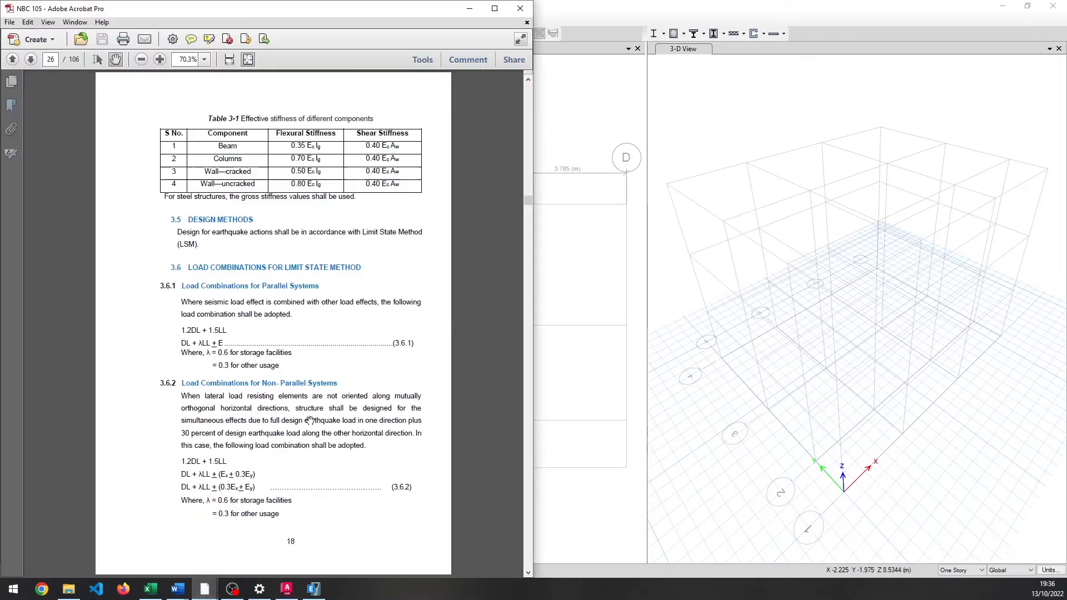
pyautogui.click(495, 10)
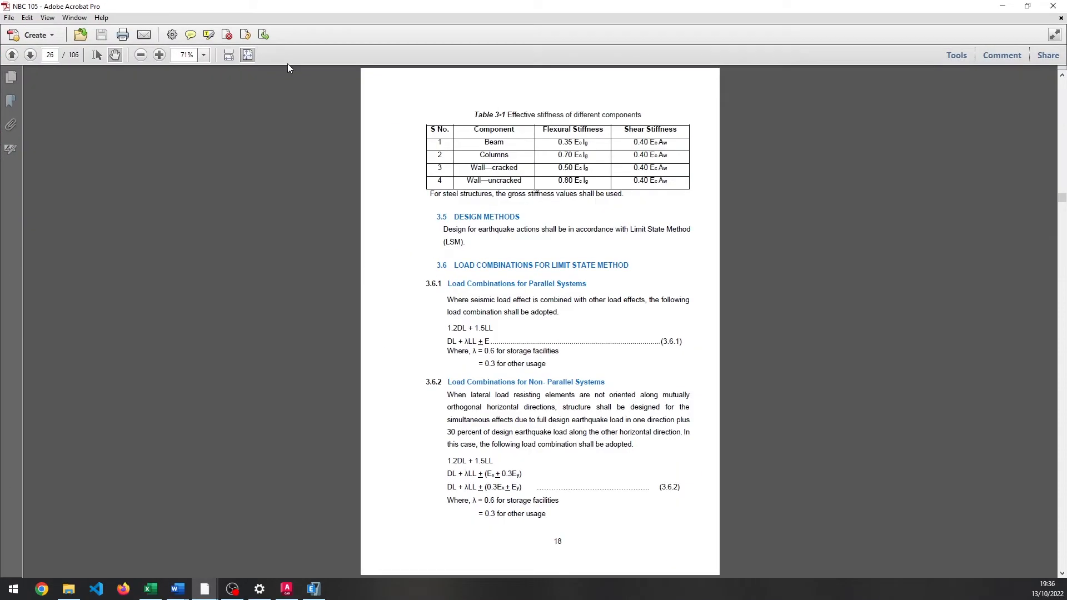
pyautogui.click(247, 55)
pyautogui.scroll(-2, 520, 231)
pyautogui.scroll(-2, 520, 231)
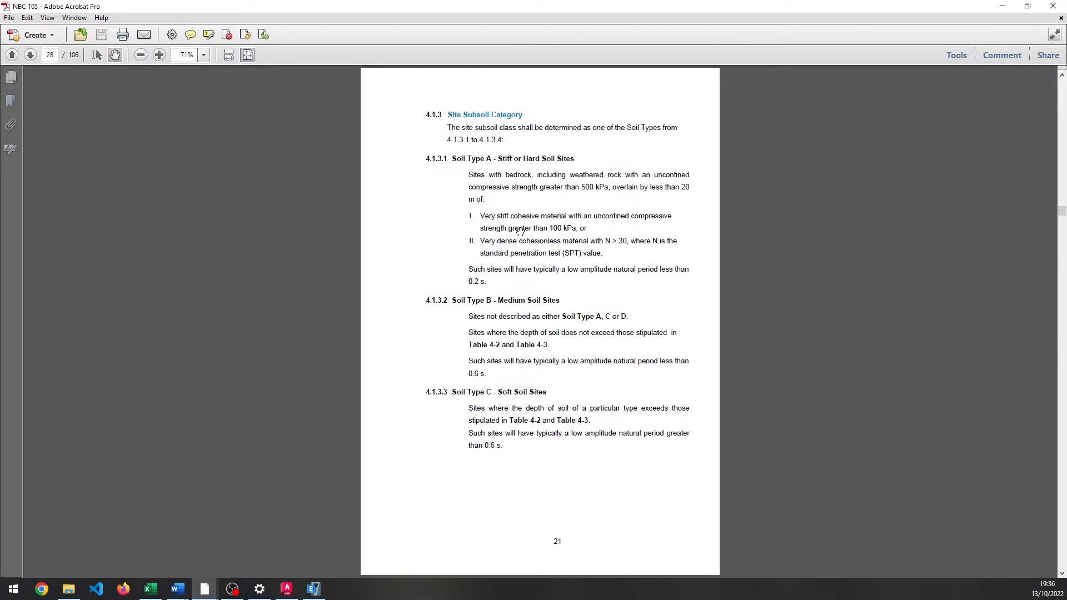
pyautogui.scroll(-6, 548, 329)
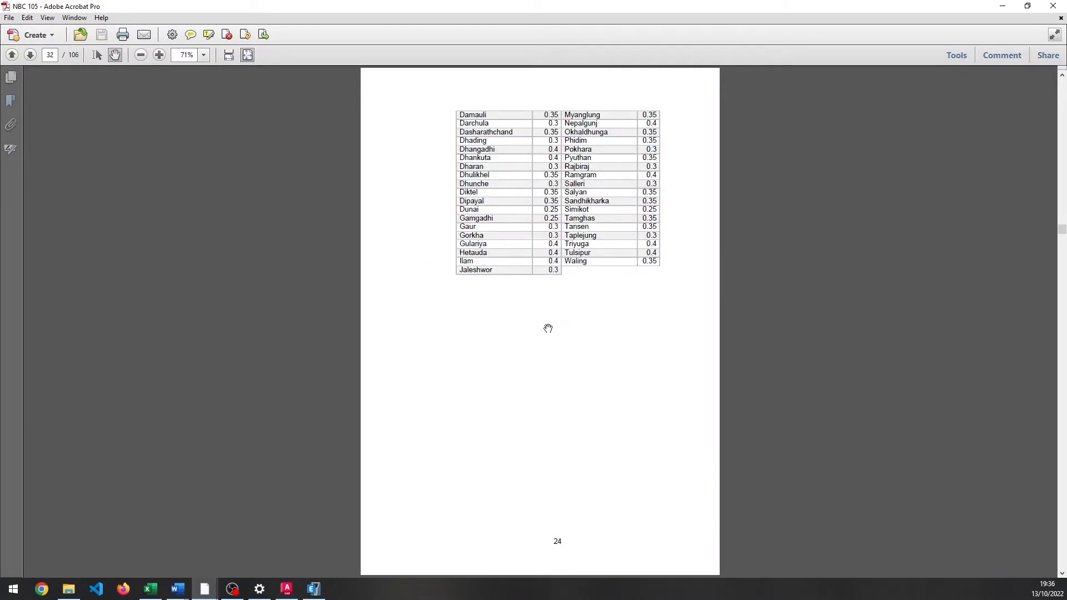
pyautogui.scroll(-3, 548, 329)
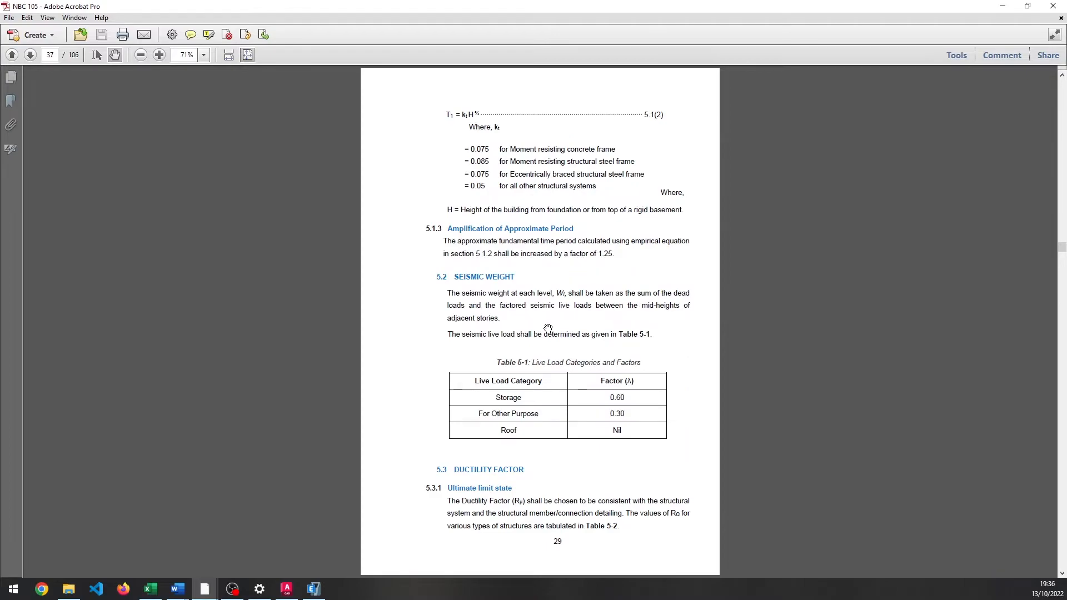
pyautogui.scroll(-3, 548, 329)
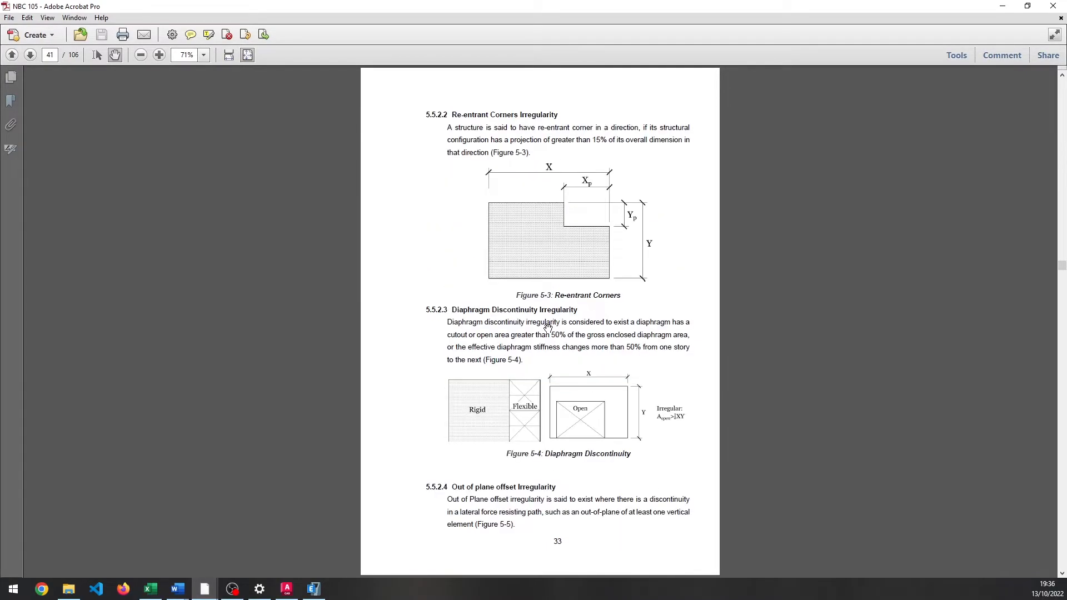
pyautogui.scroll(-2, 548, 329)
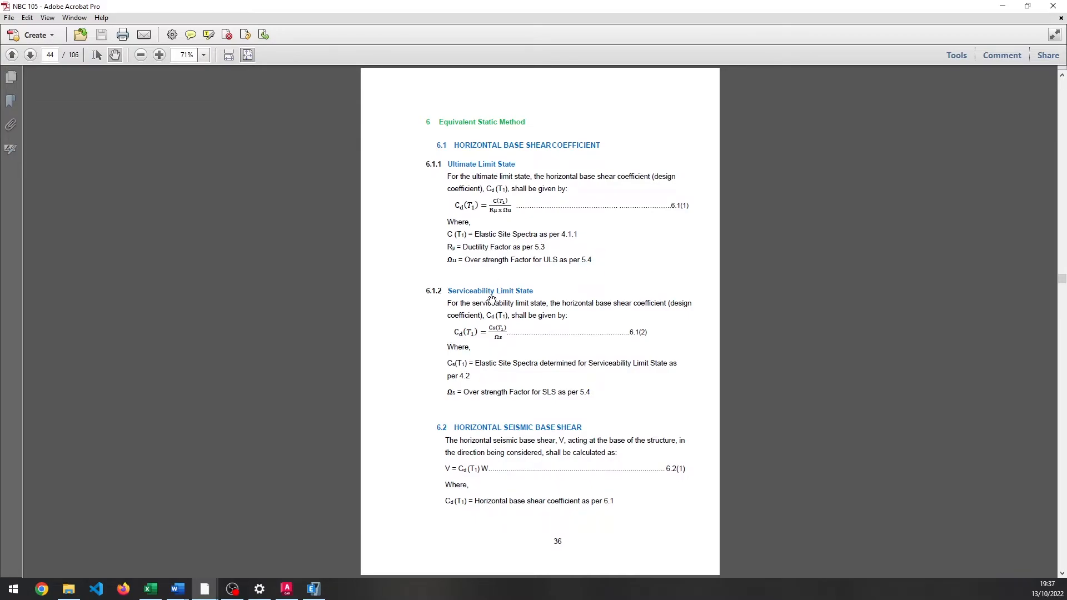
# Return to section 3.6 of NBC 105 and examine the load combinations for the limit state method.
pyautogui.scroll(7, 492, 300)
pyautogui.scroll(5, 491, 300)
pyautogui.scroll(7, 492, 300)
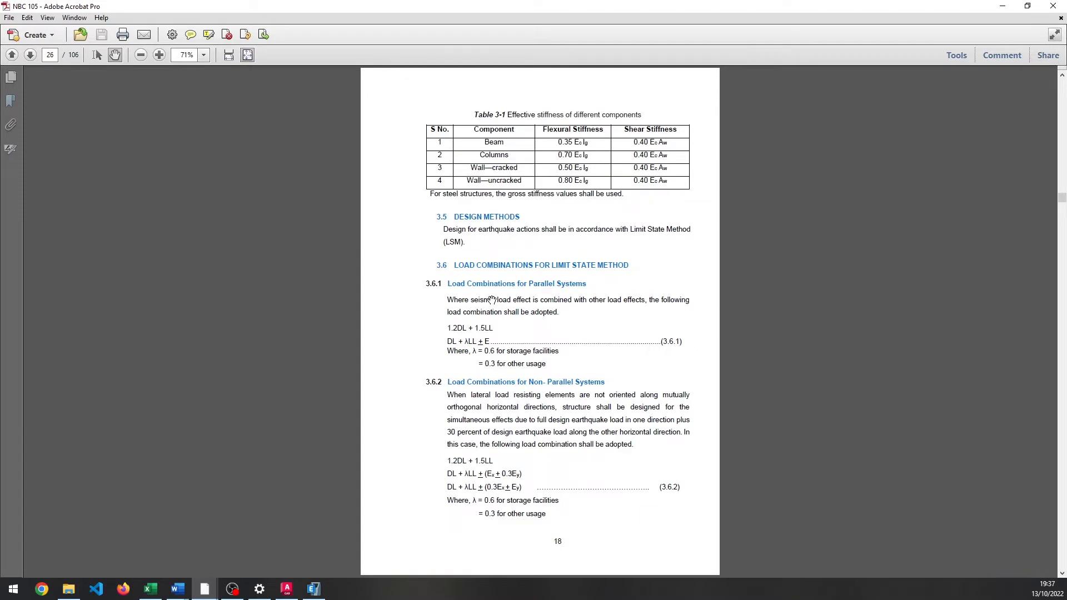
pyautogui.scroll(1, 492, 300)
pyautogui.scroll(-1, 492, 300)
# Go to section 6.1 of NBC 105 and examine the horizontal base shear coefficient formulas for ultimate and serviceability limit states.
pyautogui.scroll(-10, 495, 341)
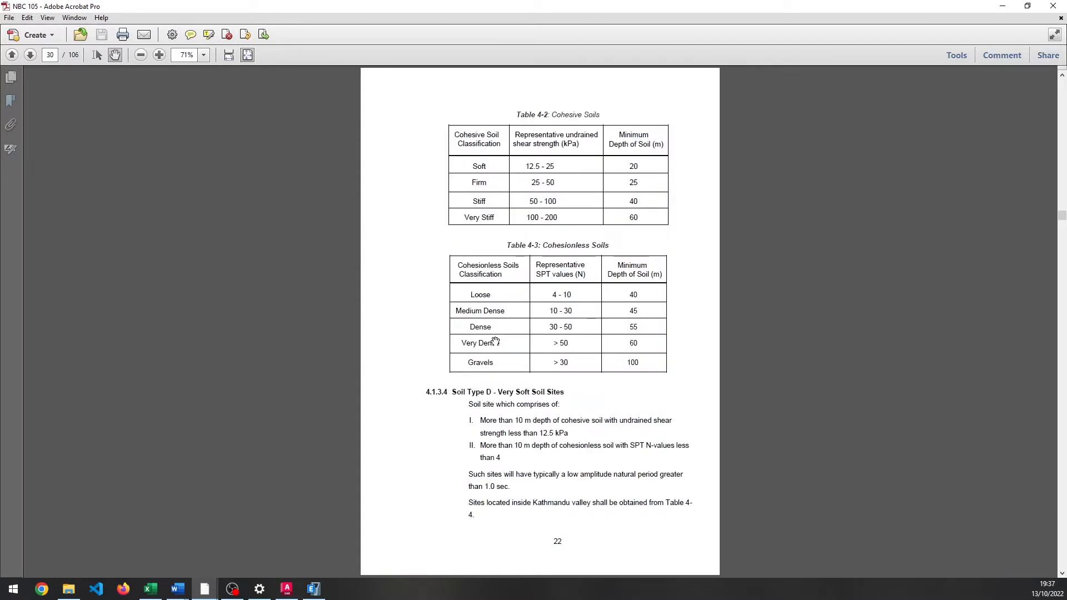
pyautogui.scroll(-15, 495, 341)
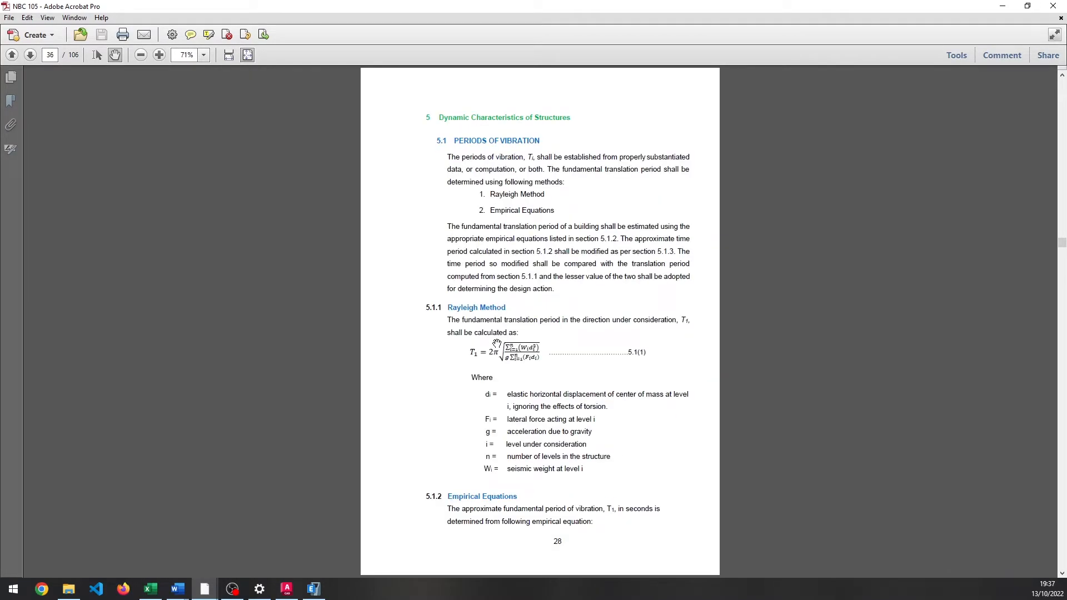
pyautogui.scroll(-8, 496, 343)
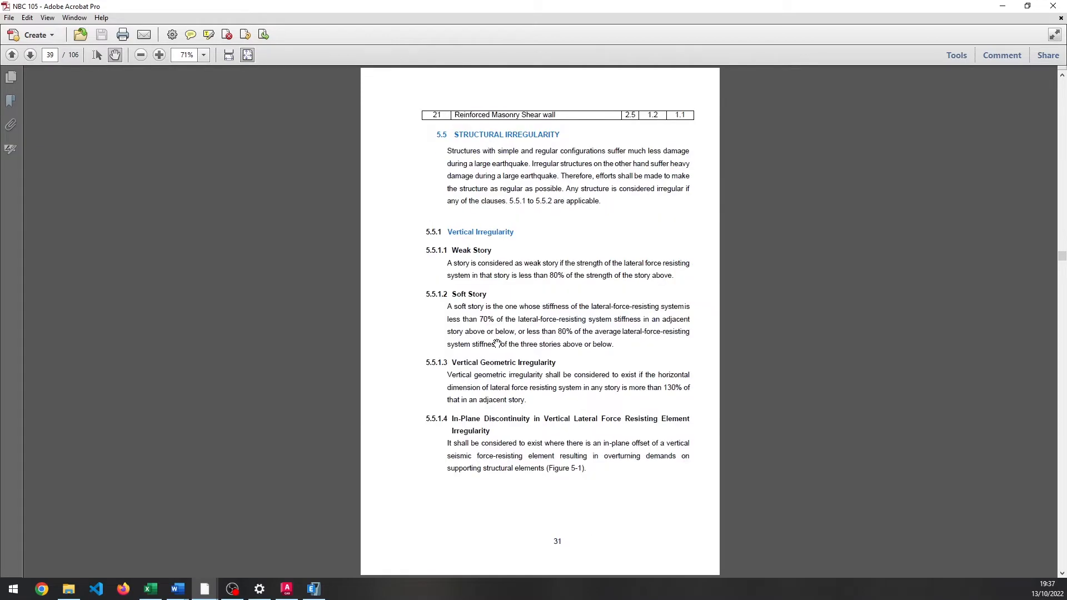
pyautogui.scroll(-3, 496, 343)
pyautogui.scroll(5, 497, 343)
pyautogui.scroll(-5, 496, 343)
pyautogui.scroll(-10, 497, 345)
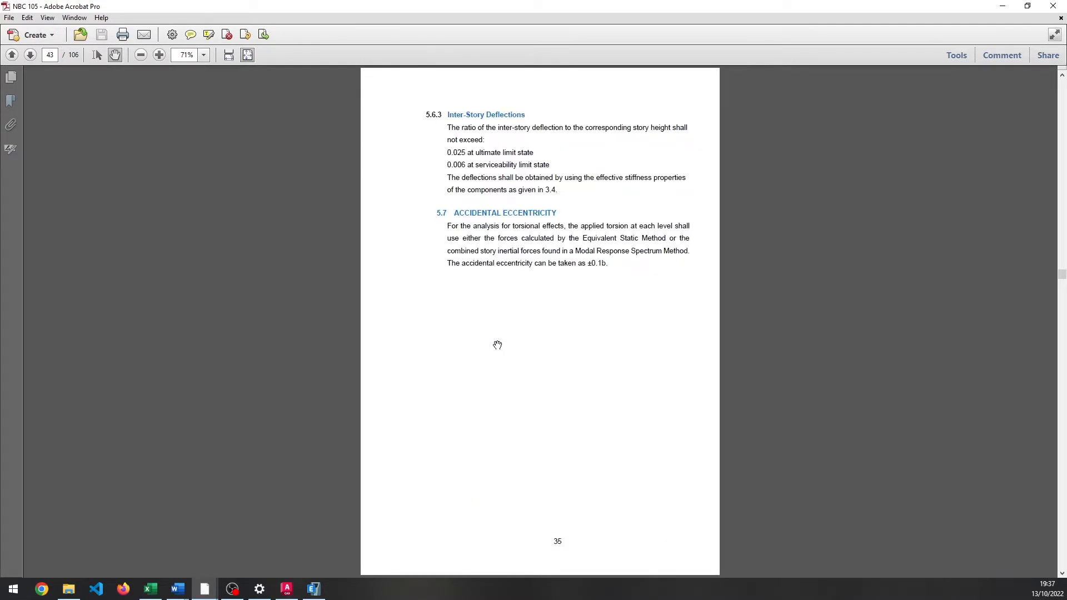
pyautogui.scroll(-3, 498, 344)
pyautogui.scroll(3, 498, 345)
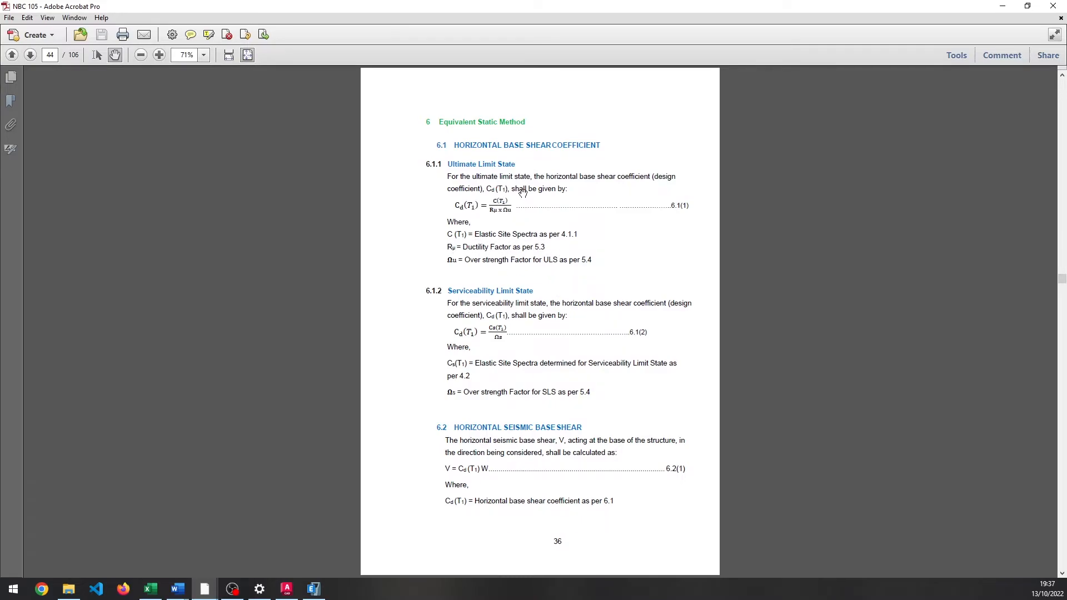
# Switch to the Base shear calc workbook and set the location to Nepalgunj, using Nepal to filter the list of locations.
pyautogui.moveTo(160, 591)
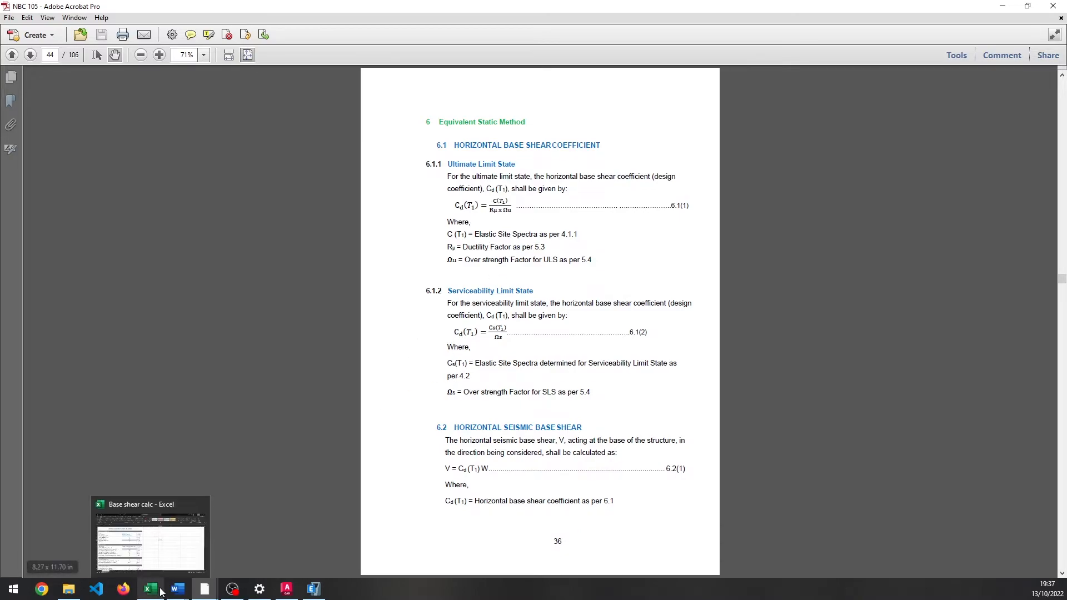
pyautogui.click(167, 556)
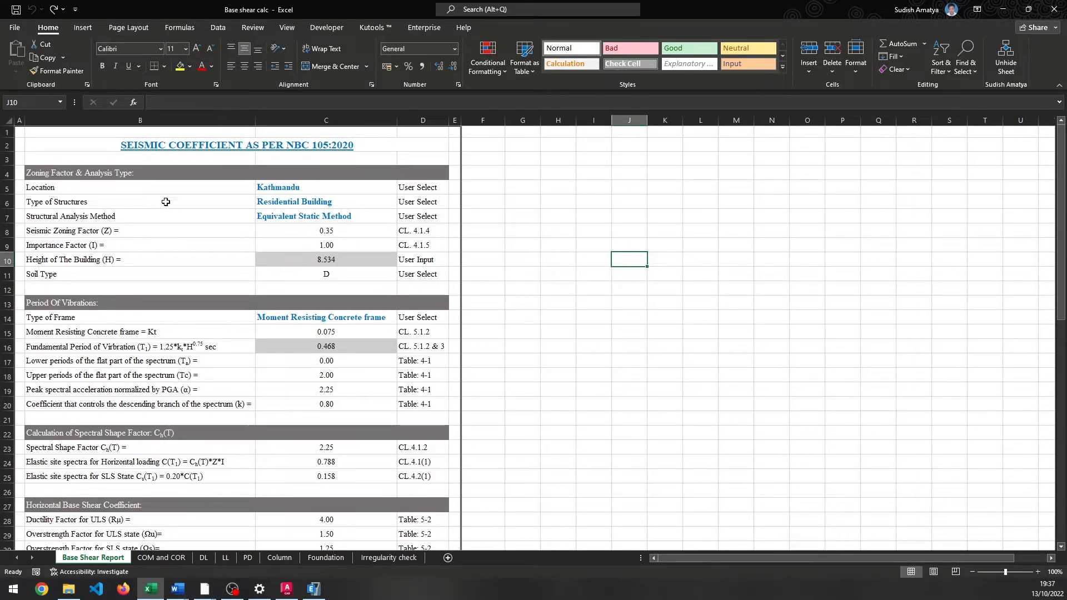
pyautogui.click(318, 188)
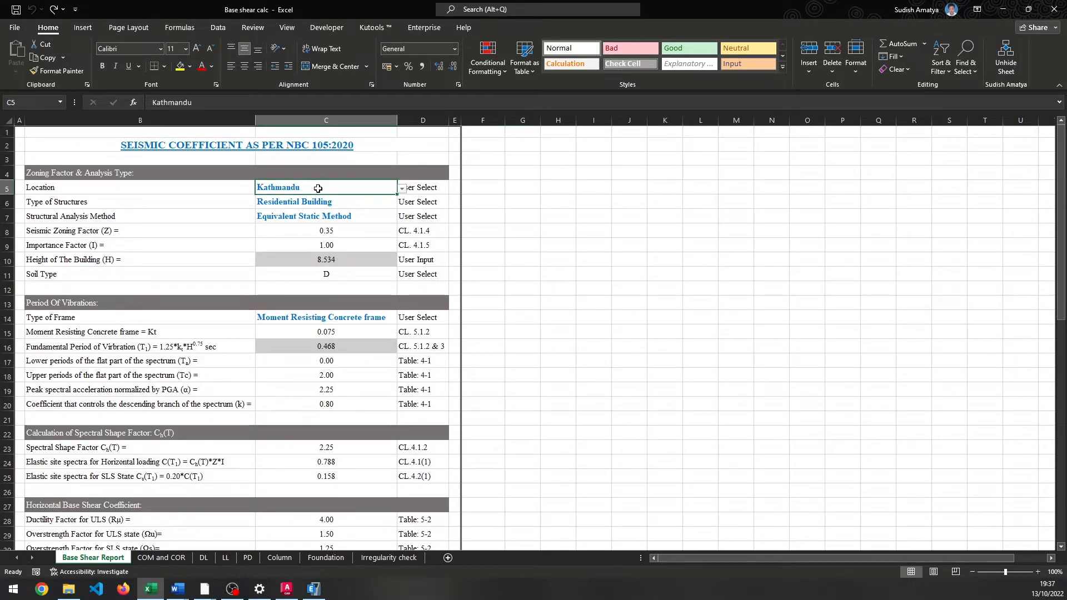
pyautogui.write('Nepa')
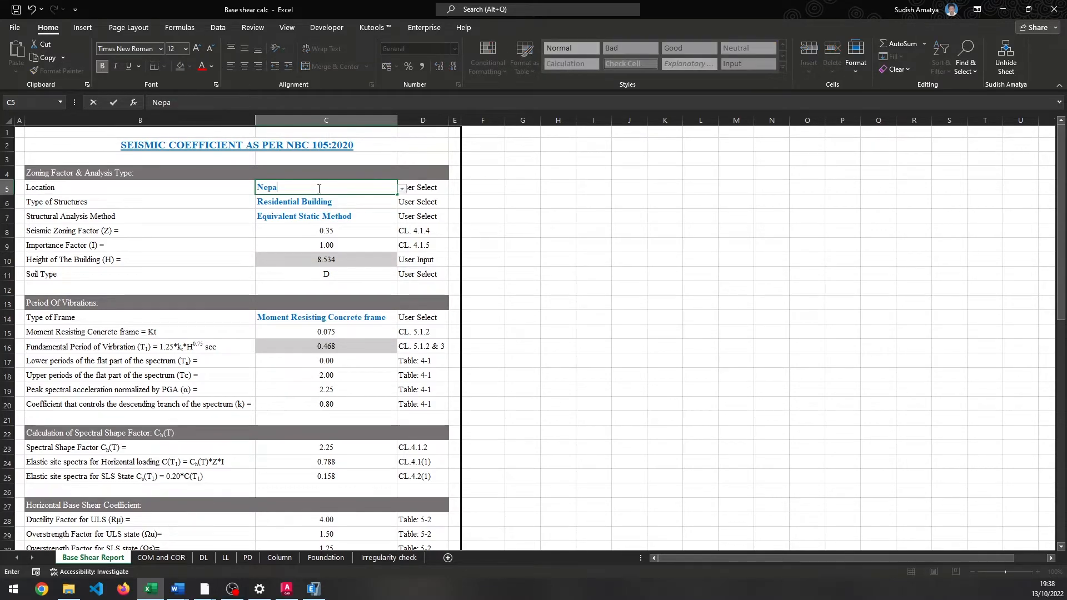
pyautogui.write('l')
pyautogui.click(402, 188)
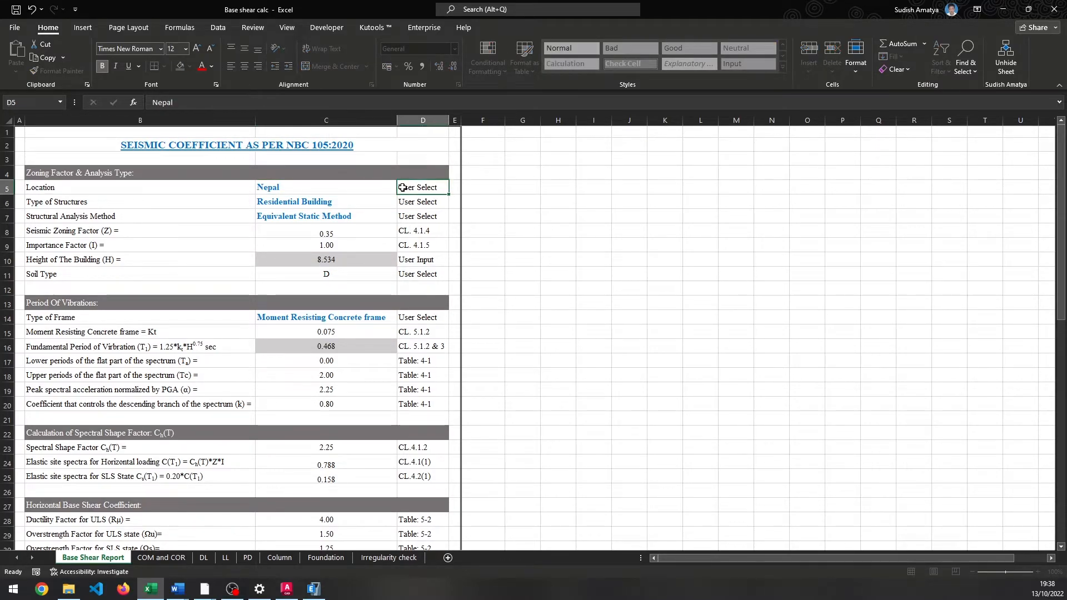
pyautogui.click(395, 187)
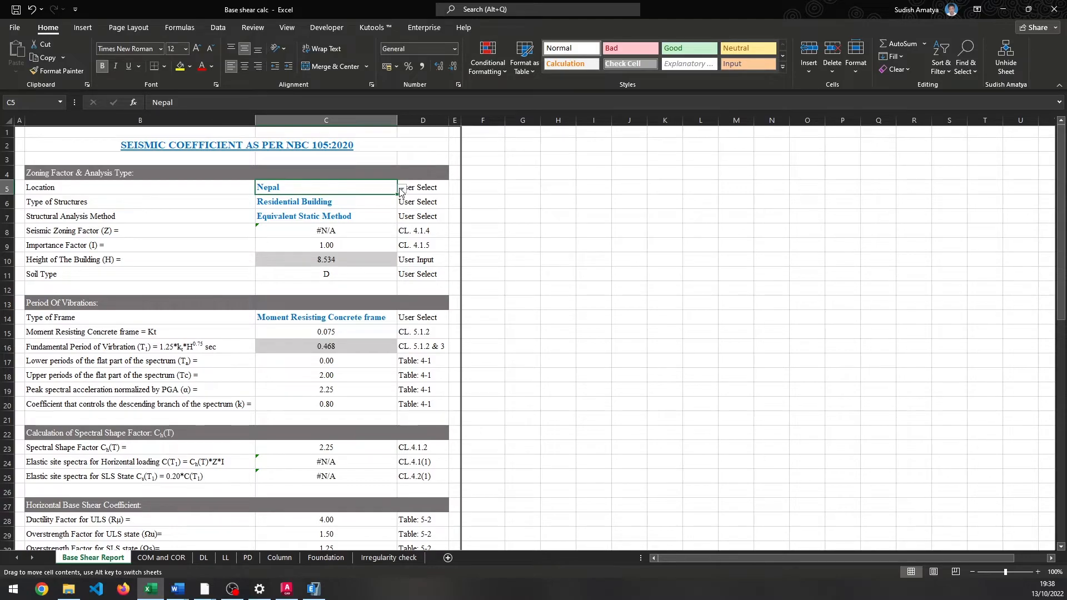
pyautogui.click(402, 189)
pyautogui.click(275, 199)
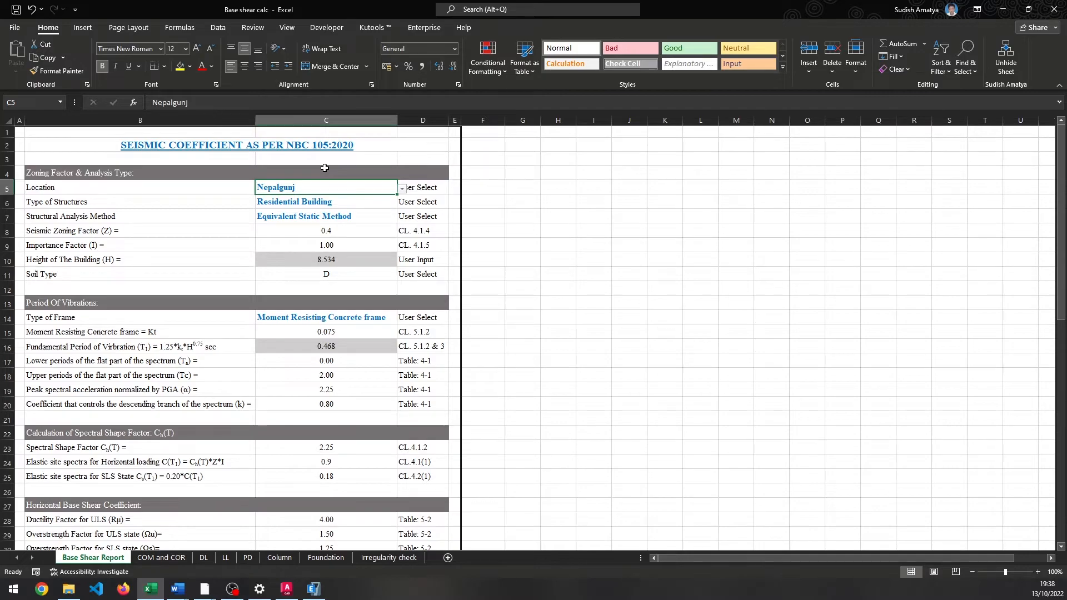
# Set the location in the base shear report to Kathmandu.
pyautogui.write('Kathmandu')
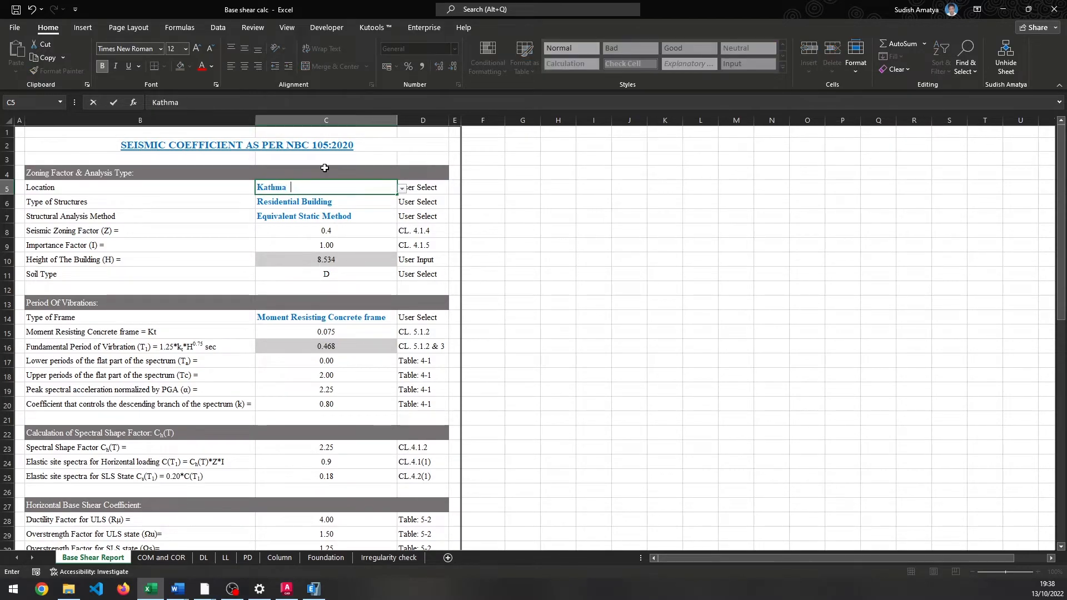
pyautogui.click(402, 195)
pyautogui.click(384, 187)
pyautogui.click(401, 189)
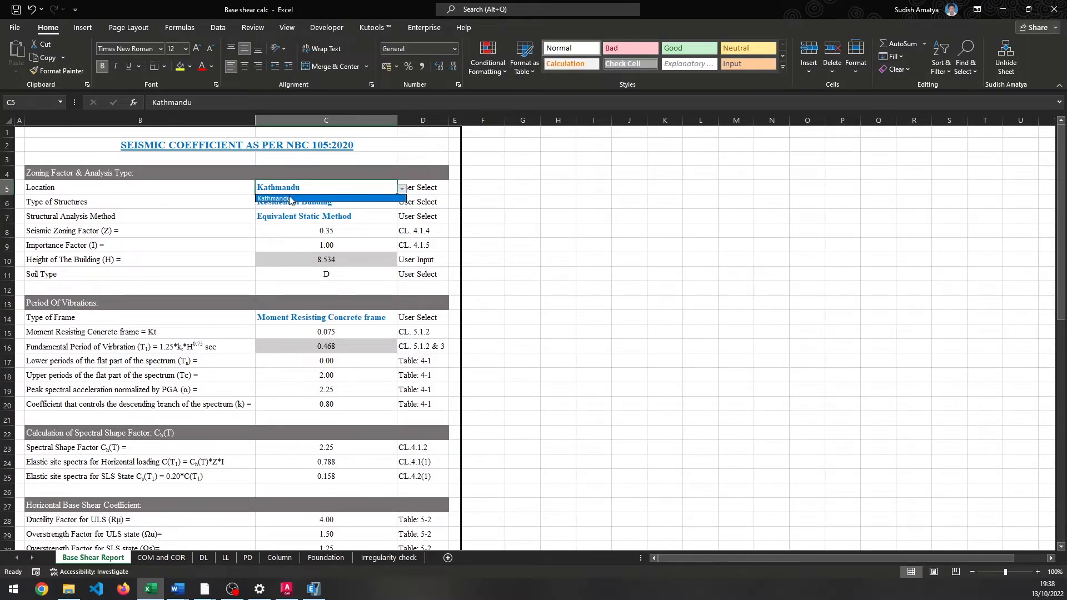
pyautogui.click(290, 198)
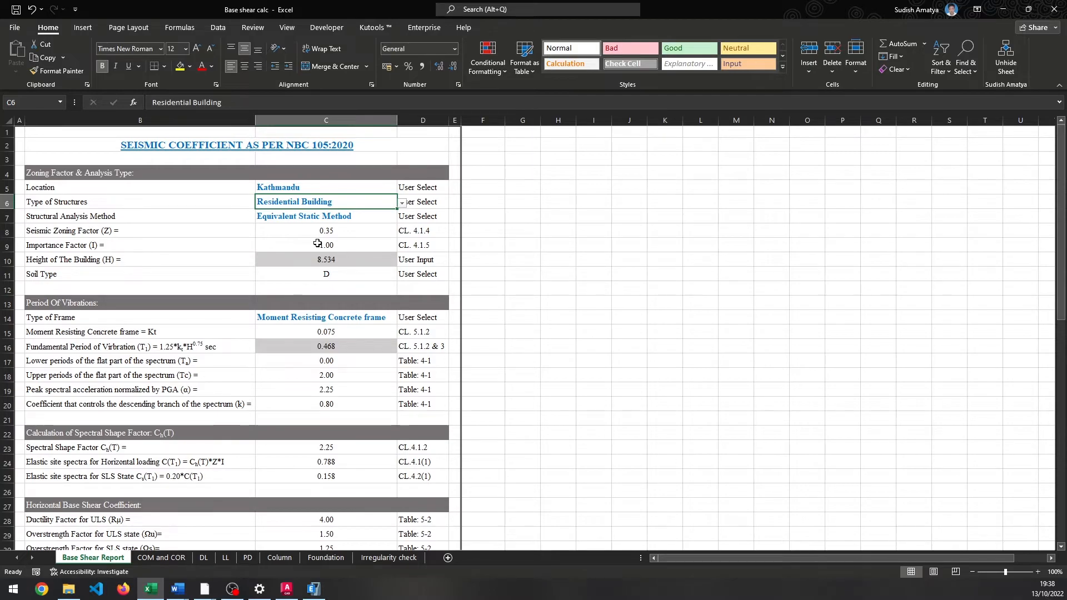
# Examine the structural analysis method, the seismic zoning factor's formula and its clause reference in the base shear report.
pyautogui.press('Down')
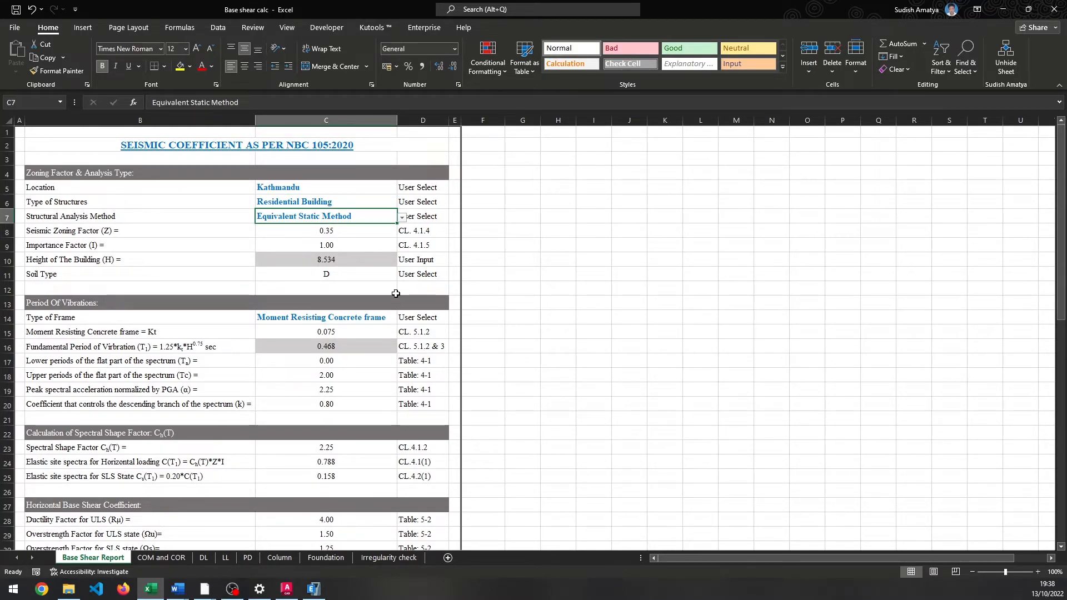
pyautogui.click(350, 236)
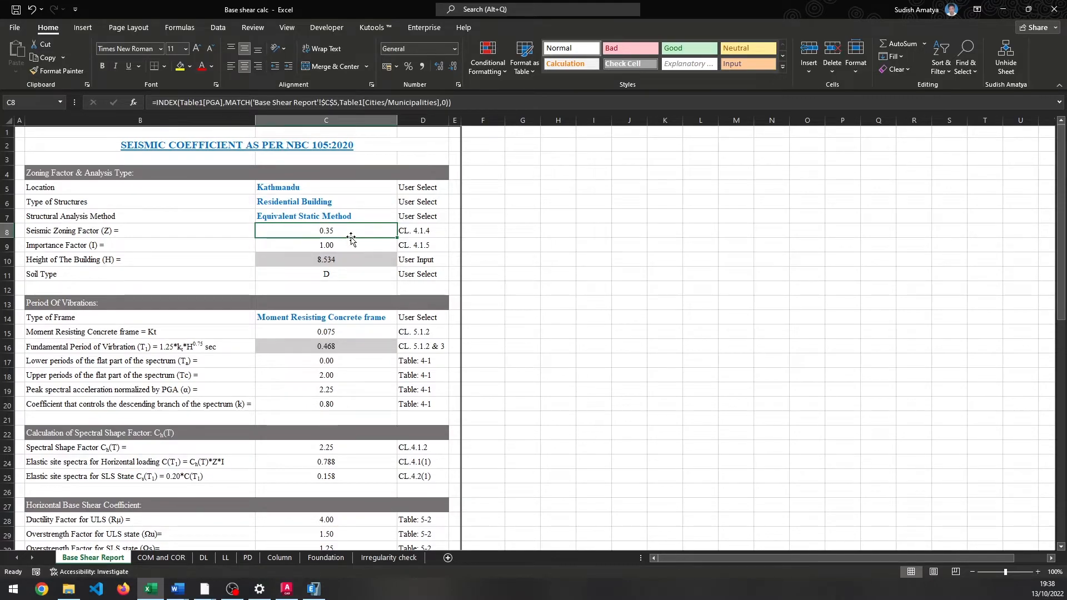
pyautogui.click(435, 234)
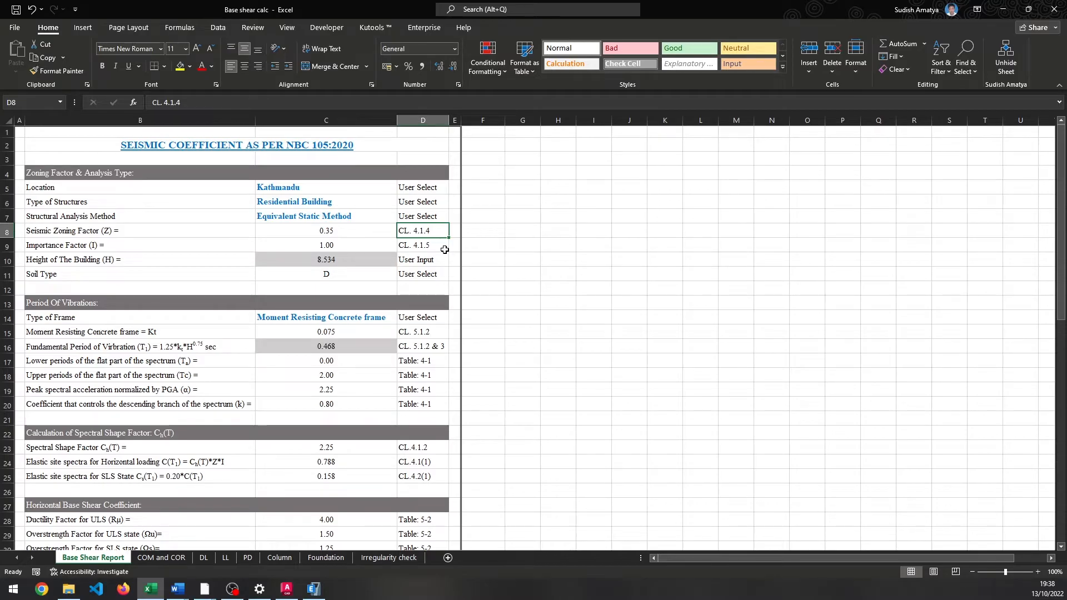
# Switch to NBC 105, examine the soil site categories and the seismic zoning factors in section 4.1.4, and minimize the document.
pyautogui.hotkey('alt', 'Tab')
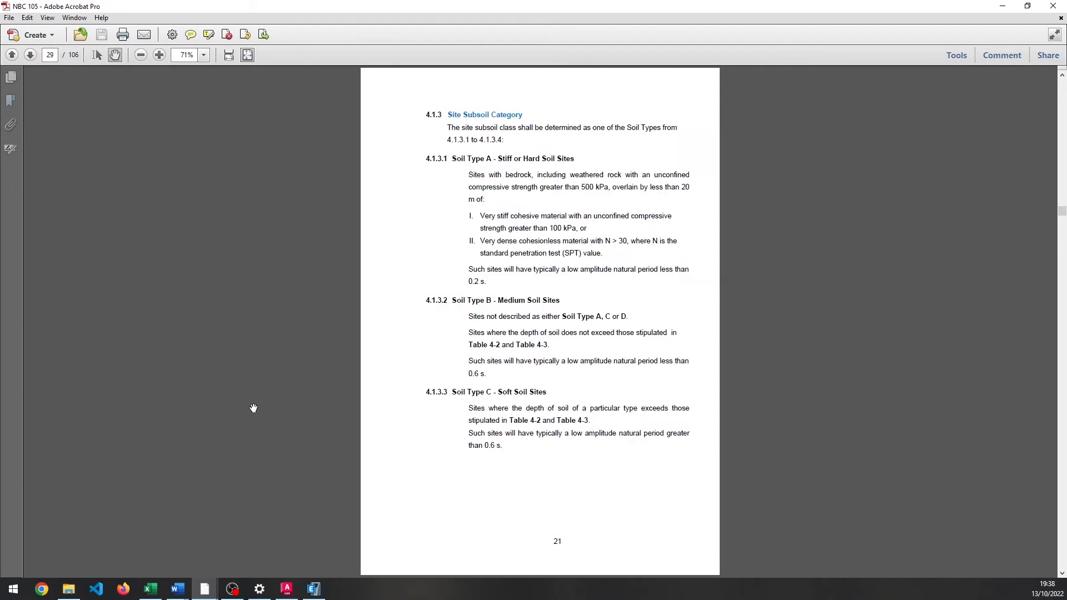
pyautogui.scroll(-1, 253, 408)
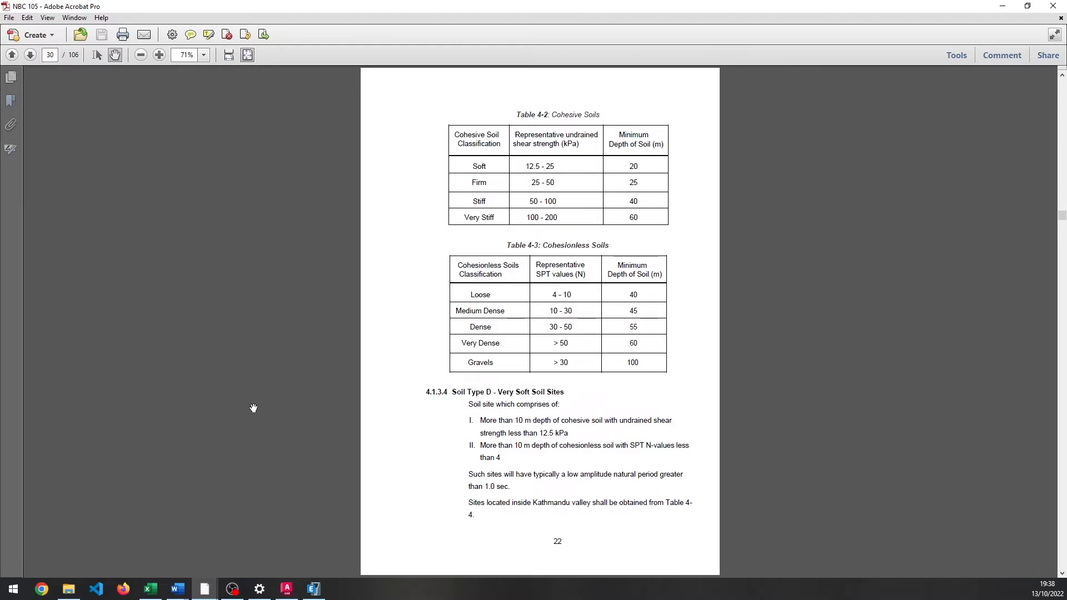
pyautogui.scroll(-1, 253, 408)
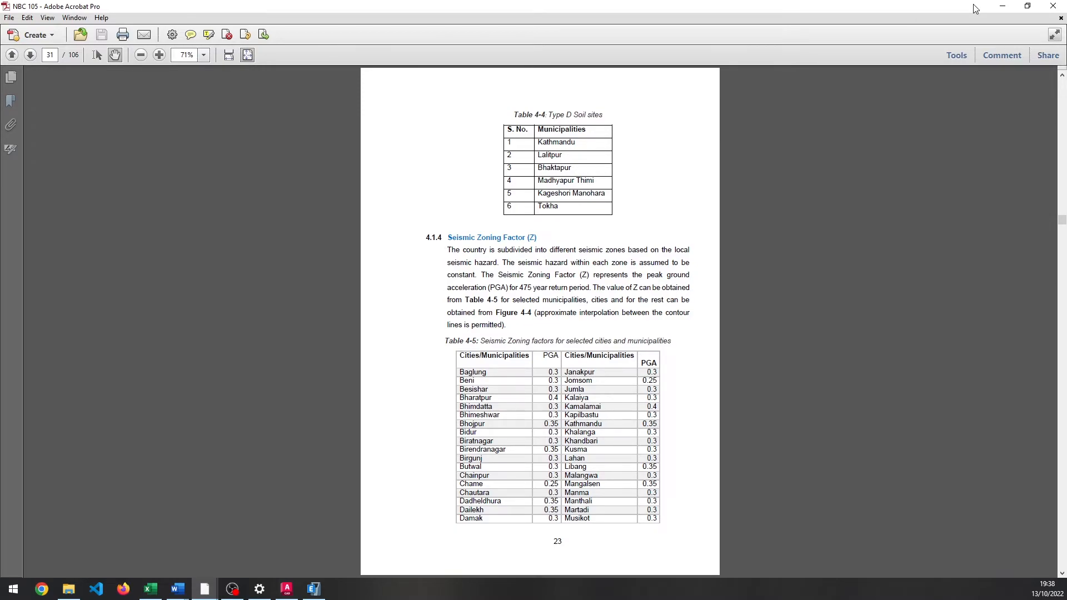
pyautogui.click(1002, 6)
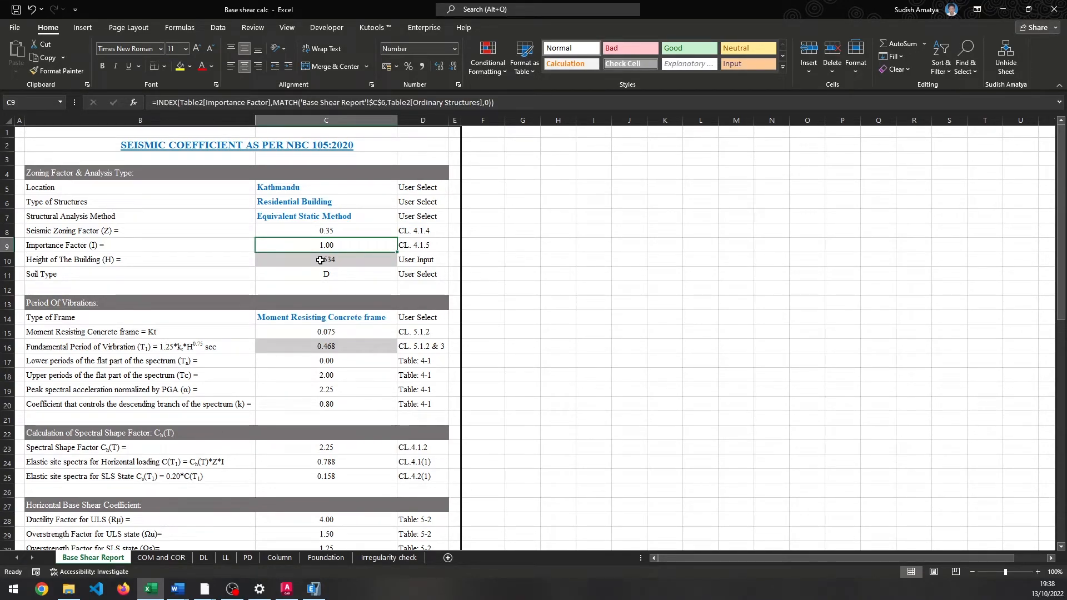
# Examine the building height, the soil type options, the frame type and the kt formula with its clause reference in the report.
pyautogui.click(350, 267)
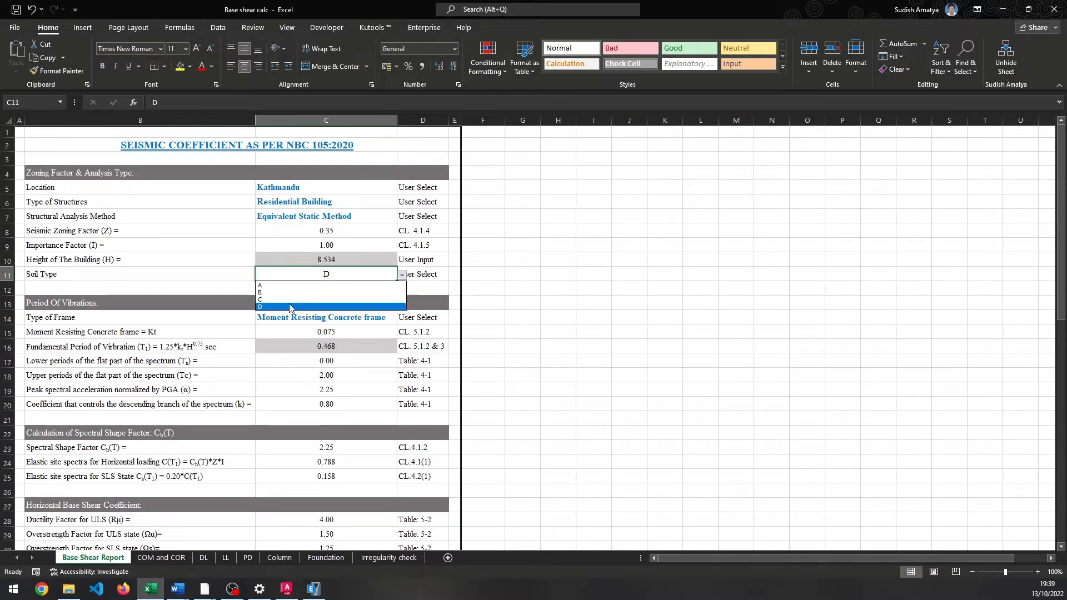
pyautogui.click(242, 319)
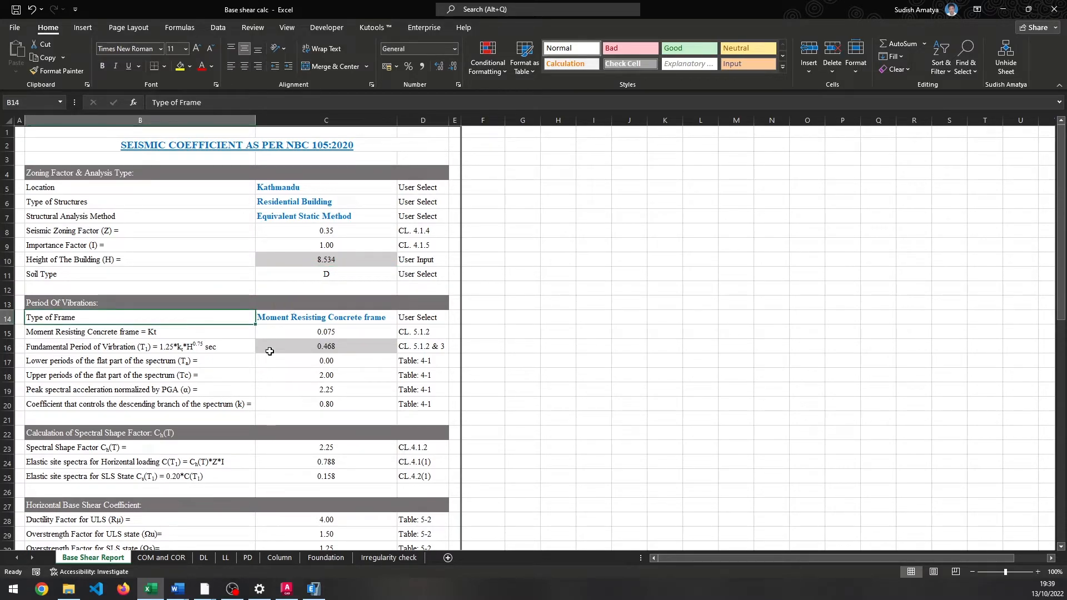
pyautogui.click(361, 320)
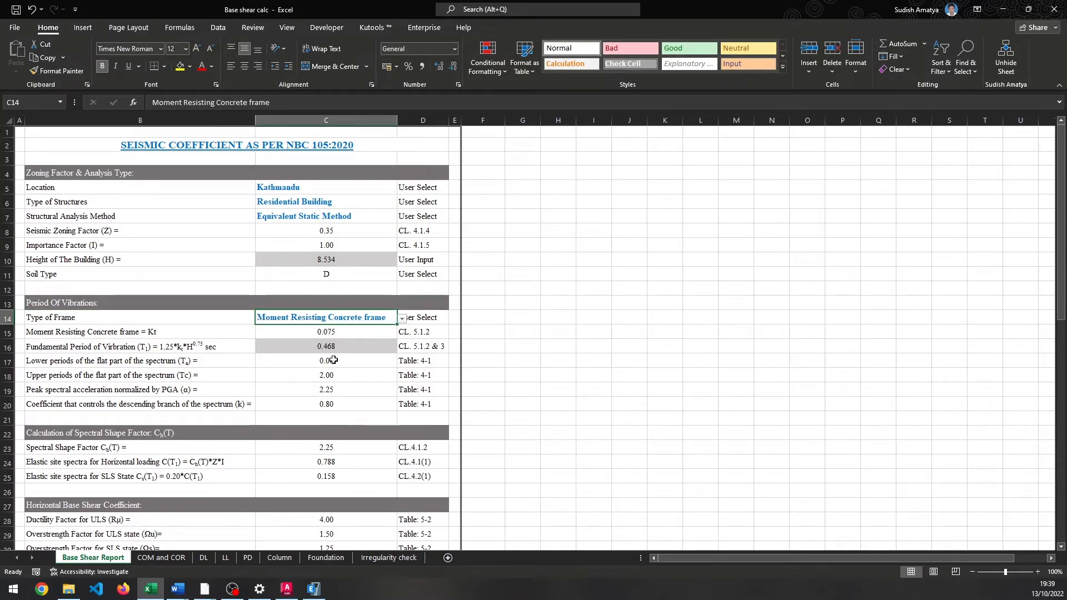
pyautogui.press('Down')
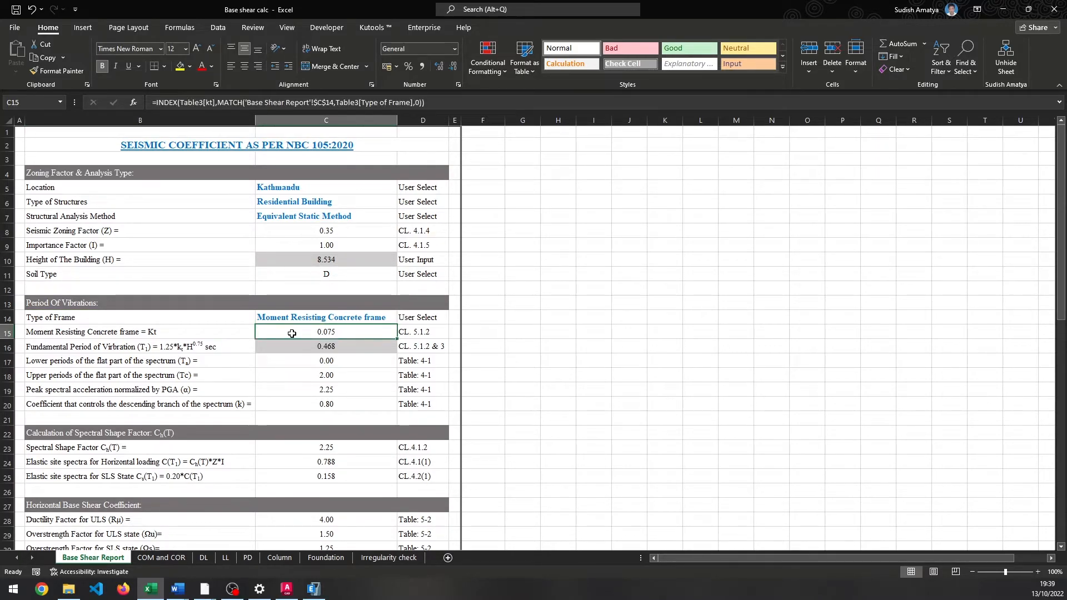
pyautogui.press('Right')
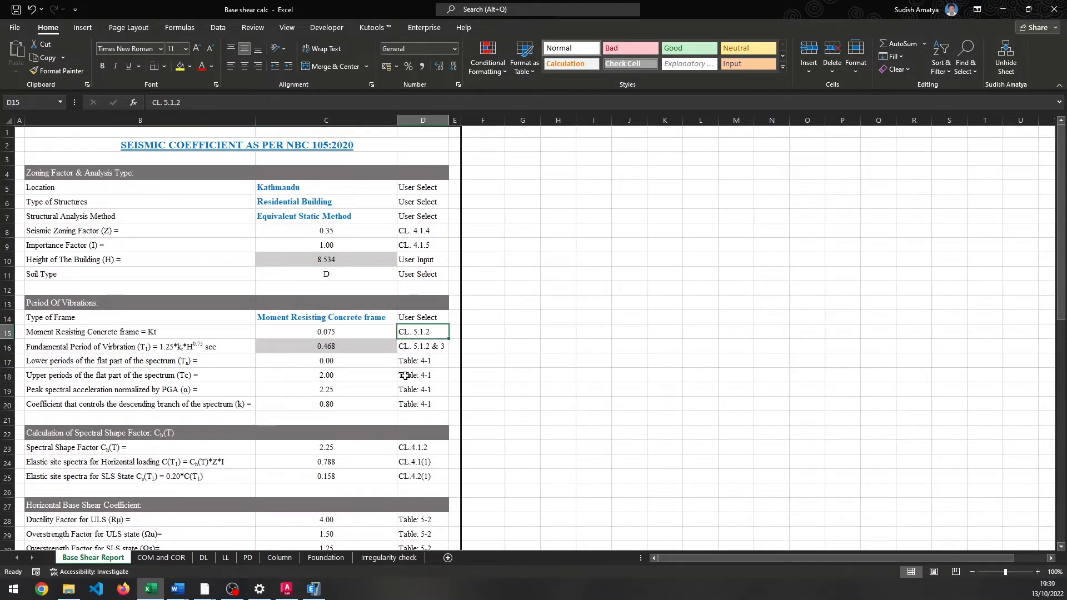
pyautogui.click(283, 336)
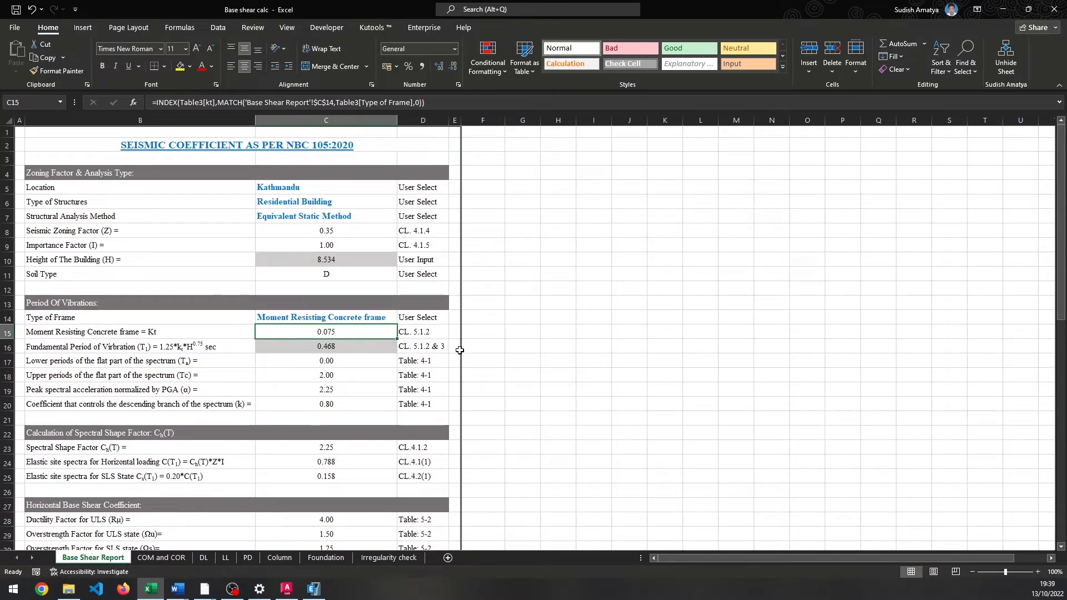
# Switch to NBC 105, examine the empirical period equation and kt values in section 5.1.2, and minimize the document.
pyautogui.moveTo(235, 590)
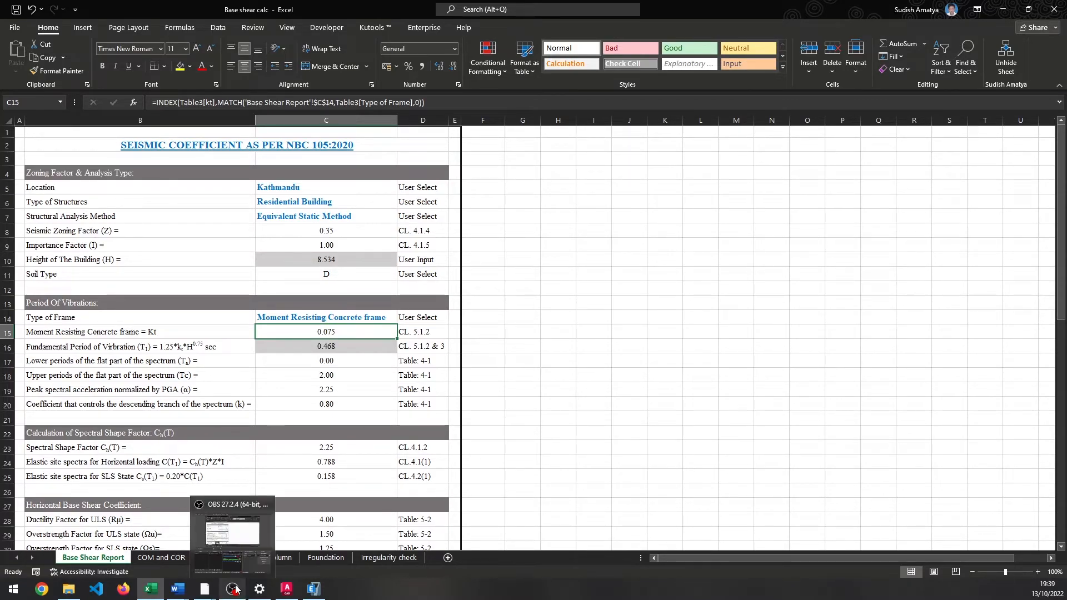
pyautogui.click(193, 591)
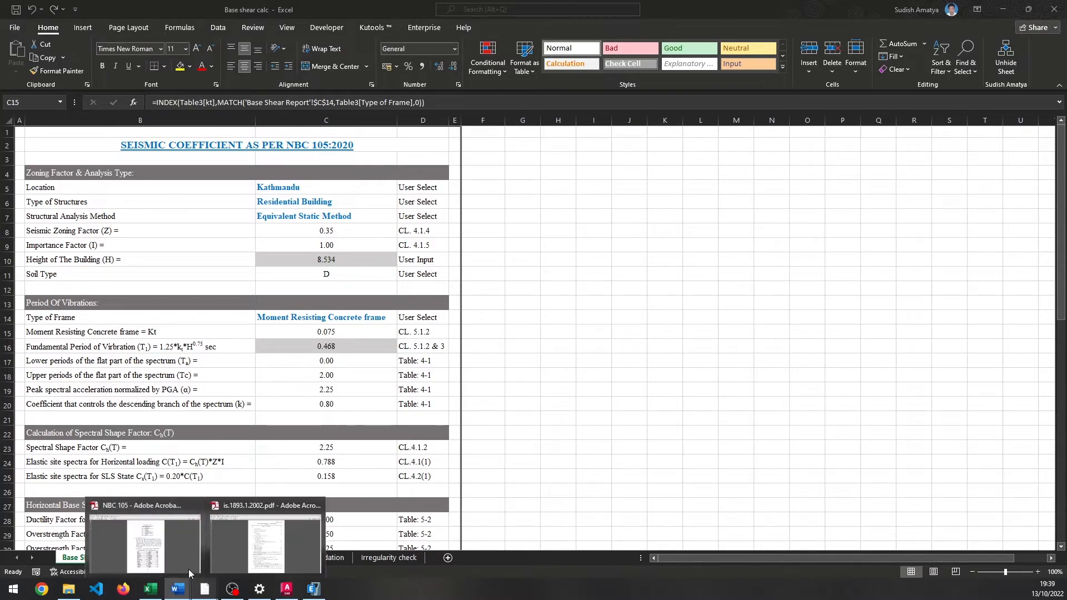
pyautogui.click(178, 552)
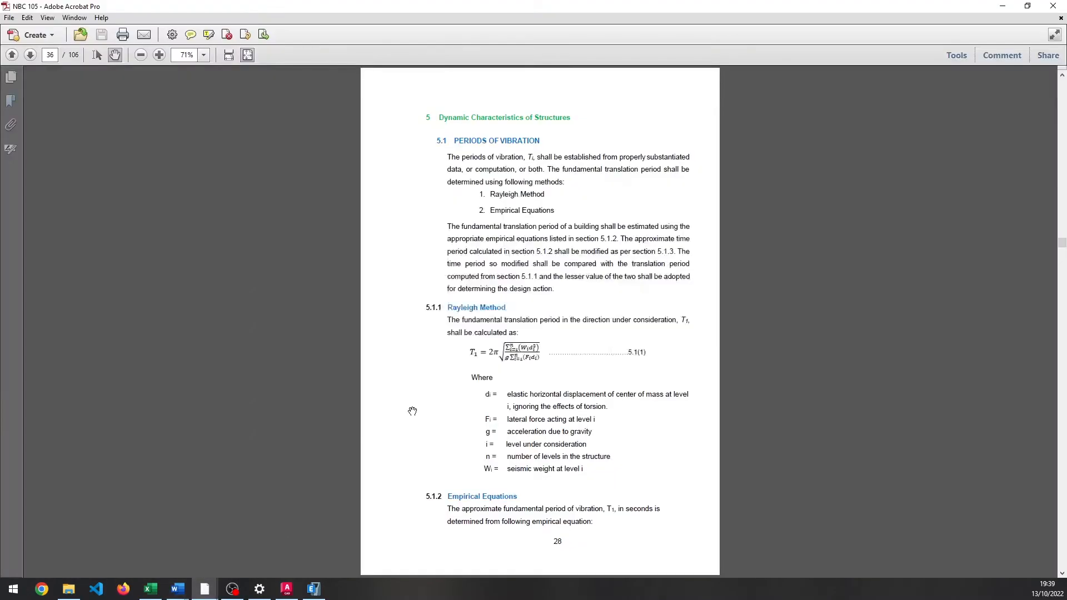
pyautogui.scroll(-5, 412, 411)
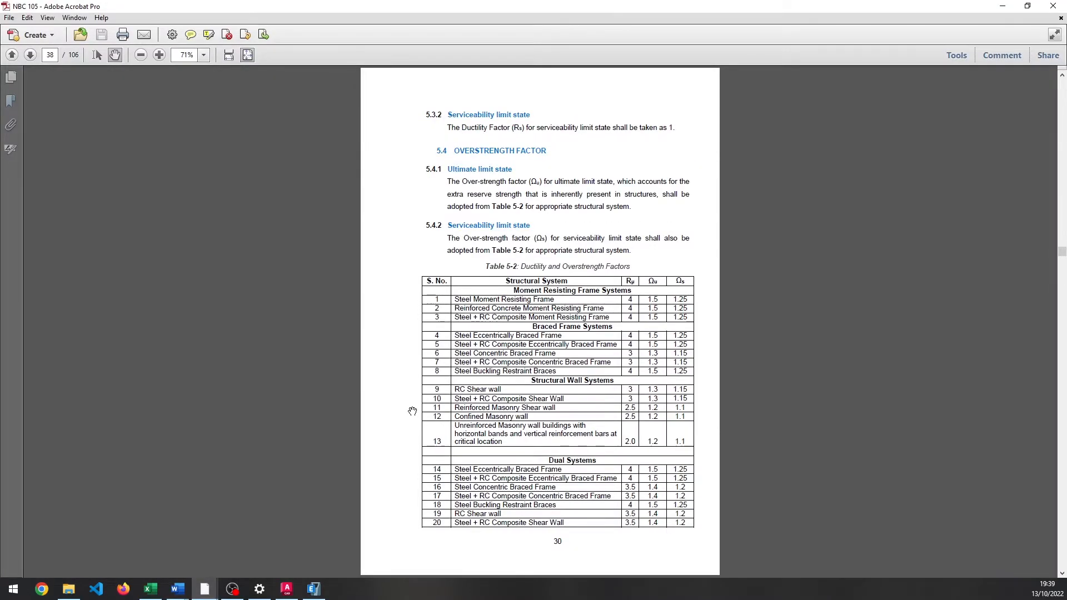
pyautogui.scroll(4, 412, 411)
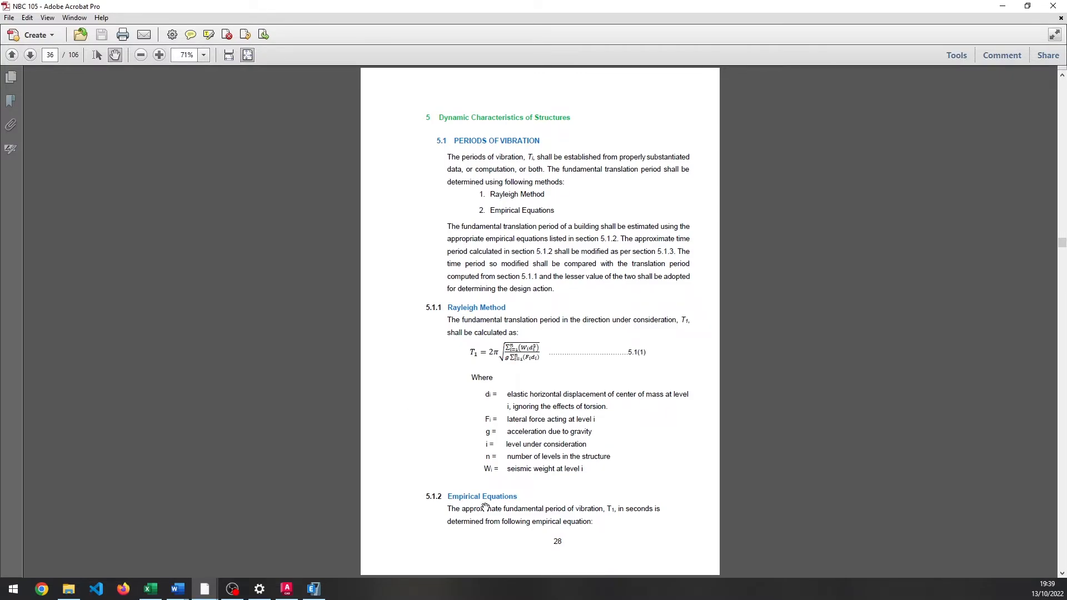
pyautogui.scroll(-1, 486, 507)
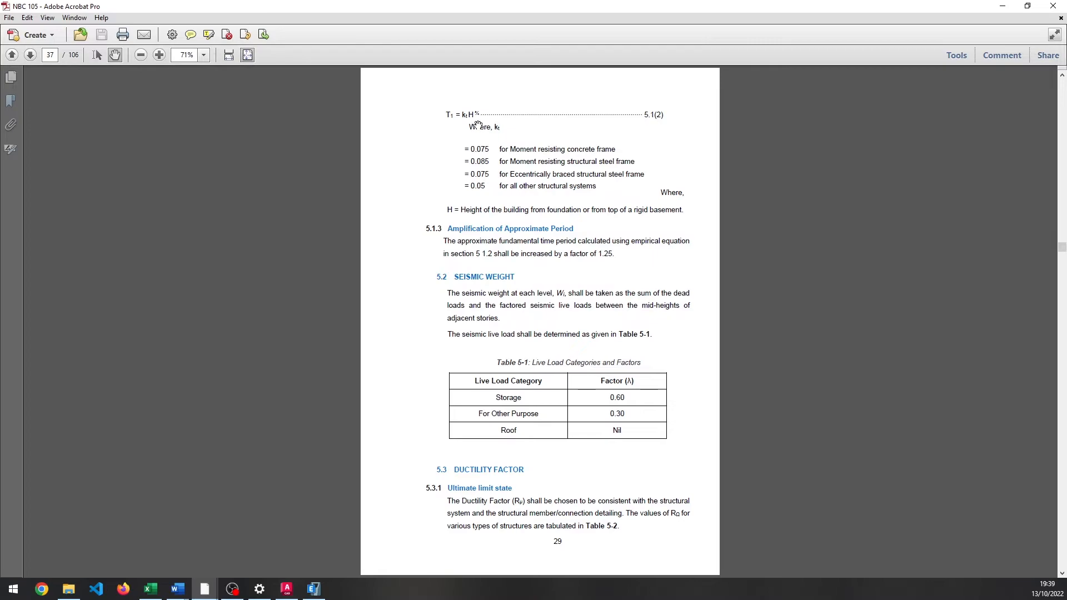
pyautogui.click(1003, 6)
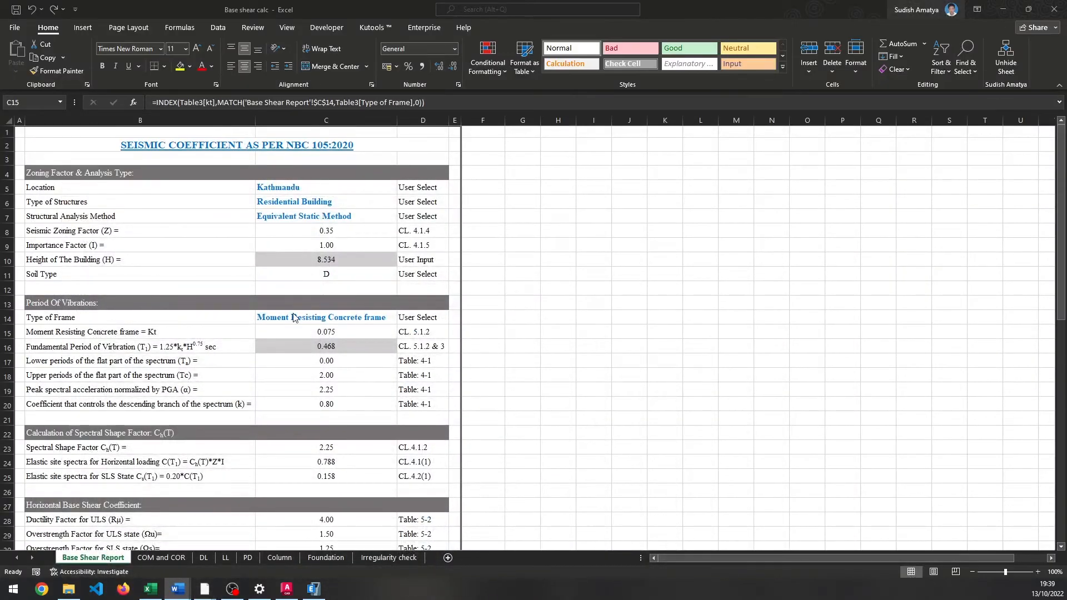
# Examine the formula for the fundamental period of vibration and its clause reference in the base shear report.
pyautogui.click(211, 360)
pyautogui.click(300, 344)
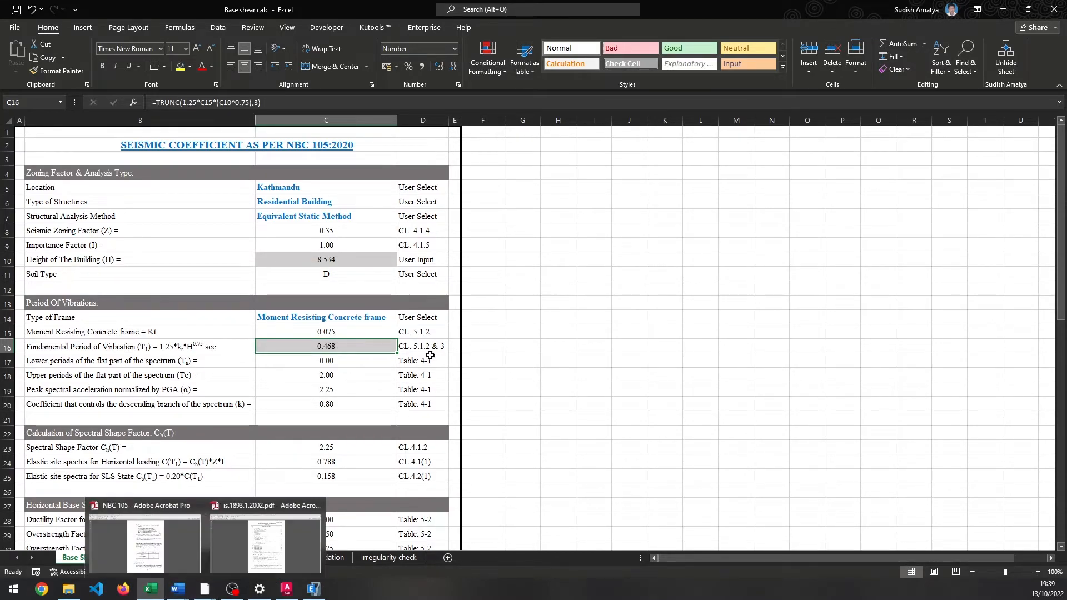
pyautogui.click(444, 345)
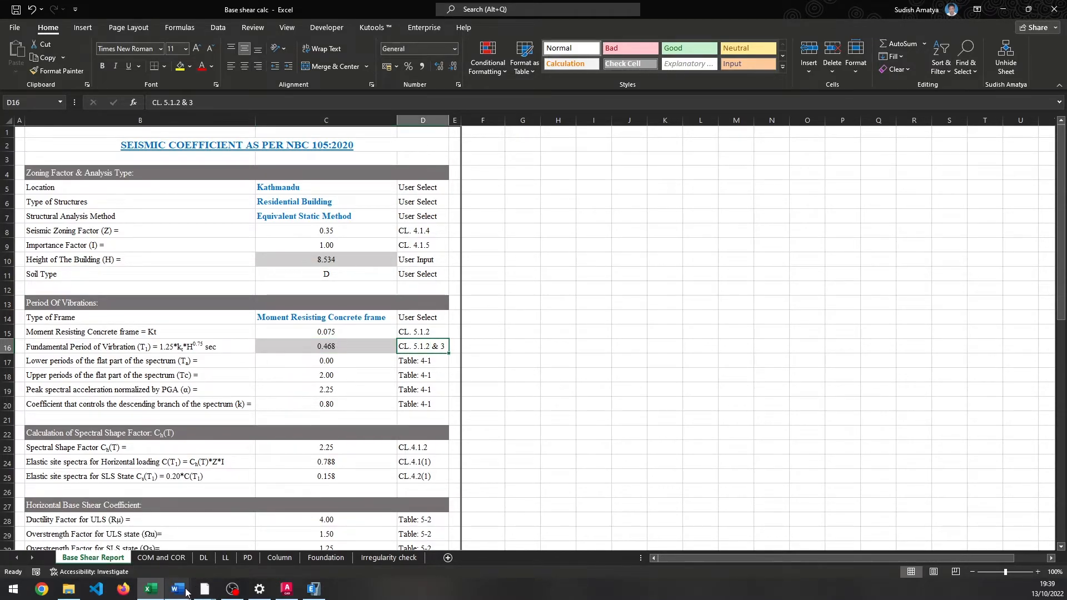
# Switch to NBC 105 and examine the spectral shape factor clause 4.1.2, equation 4.1(2) and the soil parameters in Table 4-1.
pyautogui.moveTo(185, 593)
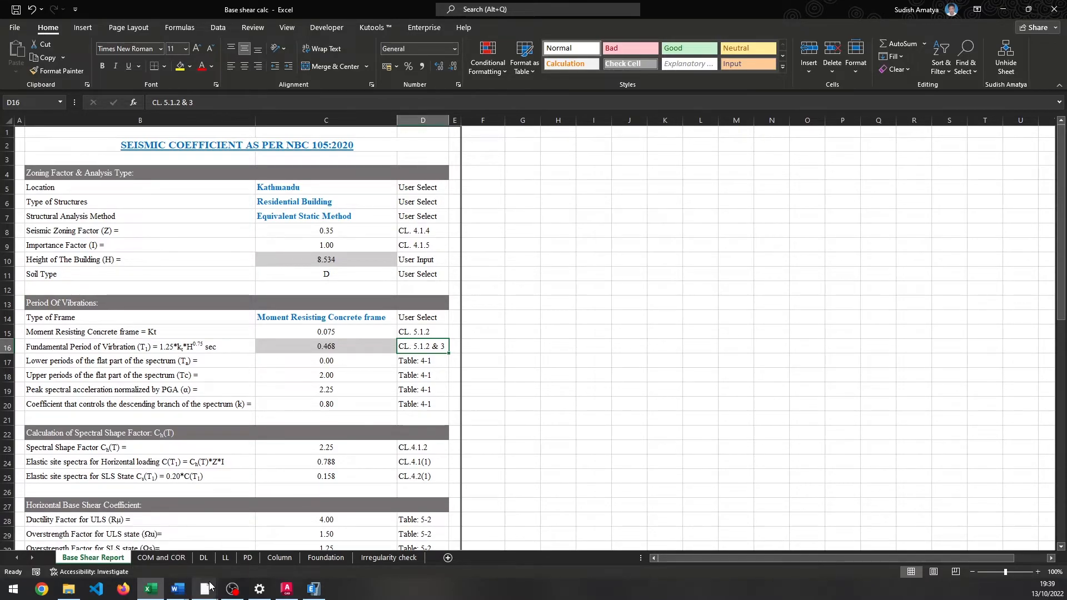
pyautogui.click(204, 589)
pyautogui.click(145, 546)
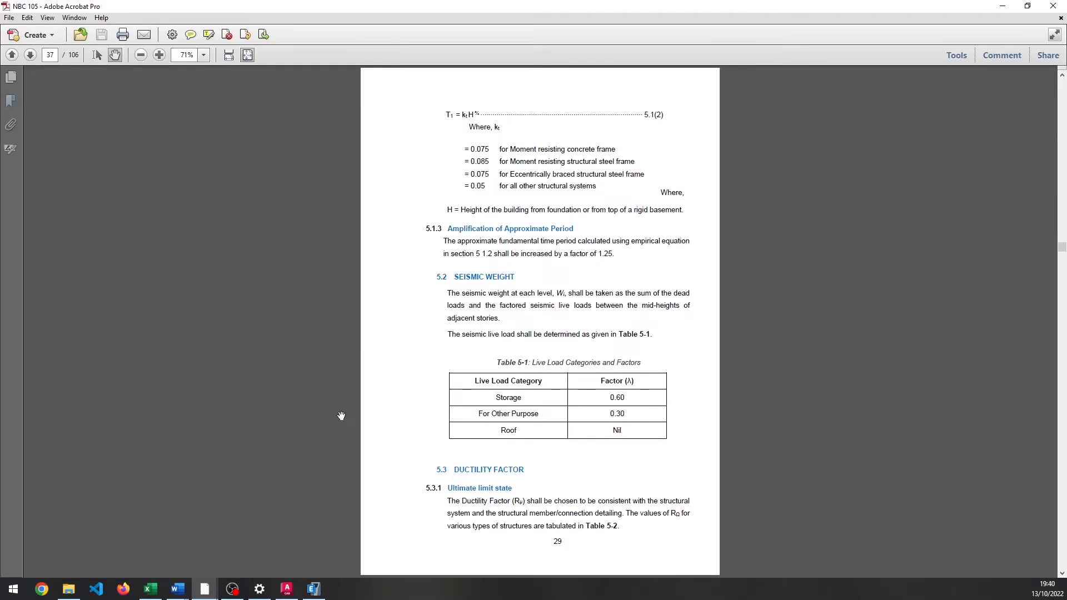
pyautogui.scroll(-1, 341, 416)
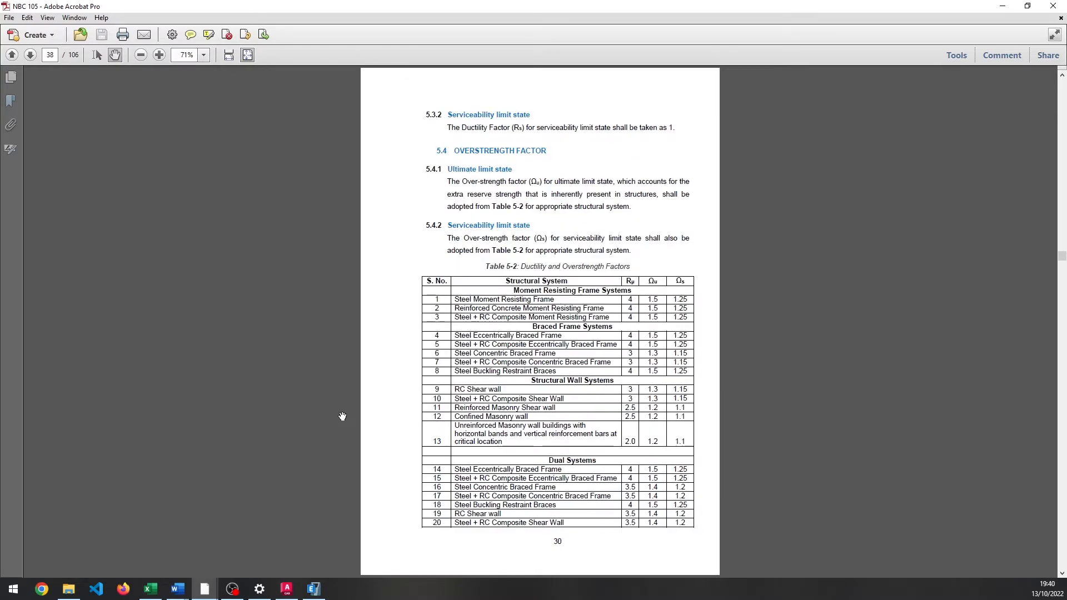
pyautogui.scroll(9, 342, 416)
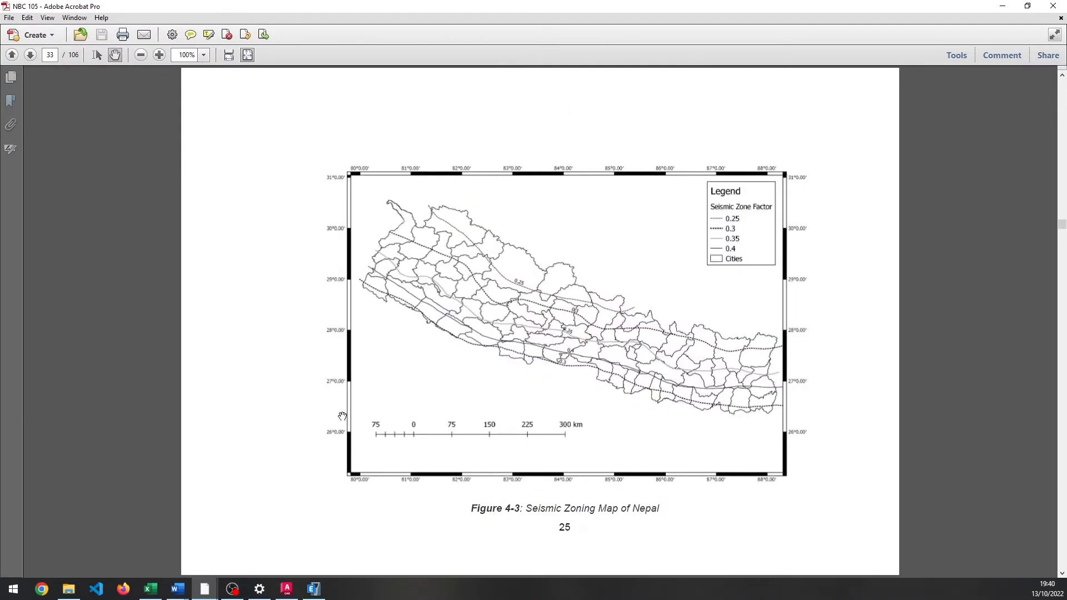
pyautogui.scroll(2, 342, 416)
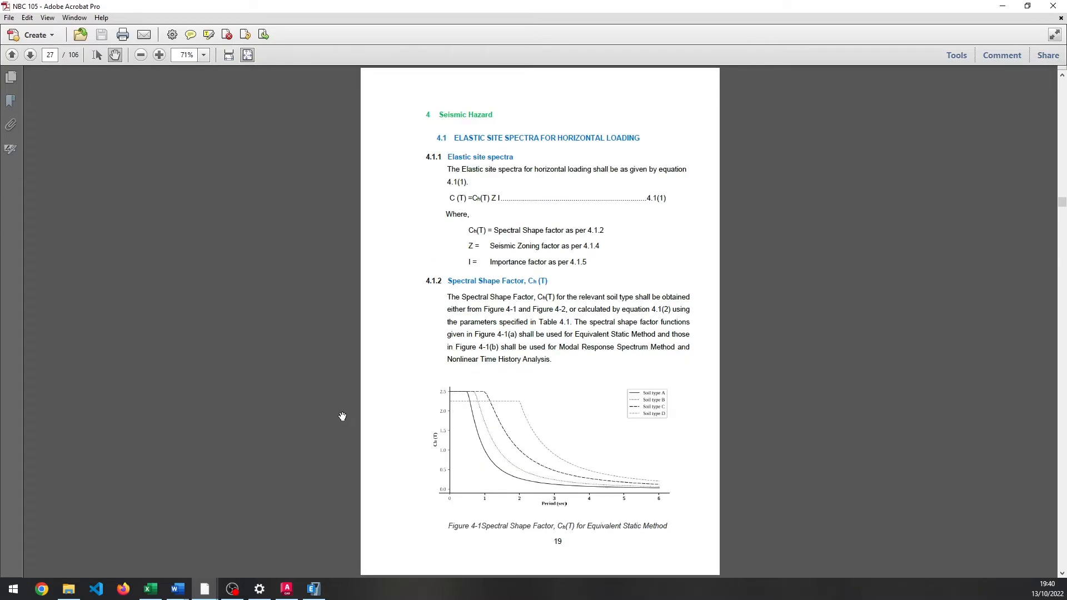
pyautogui.scroll(2, 342, 416)
pyautogui.scroll(-2, 343, 416)
pyautogui.scroll(-1, 343, 416)
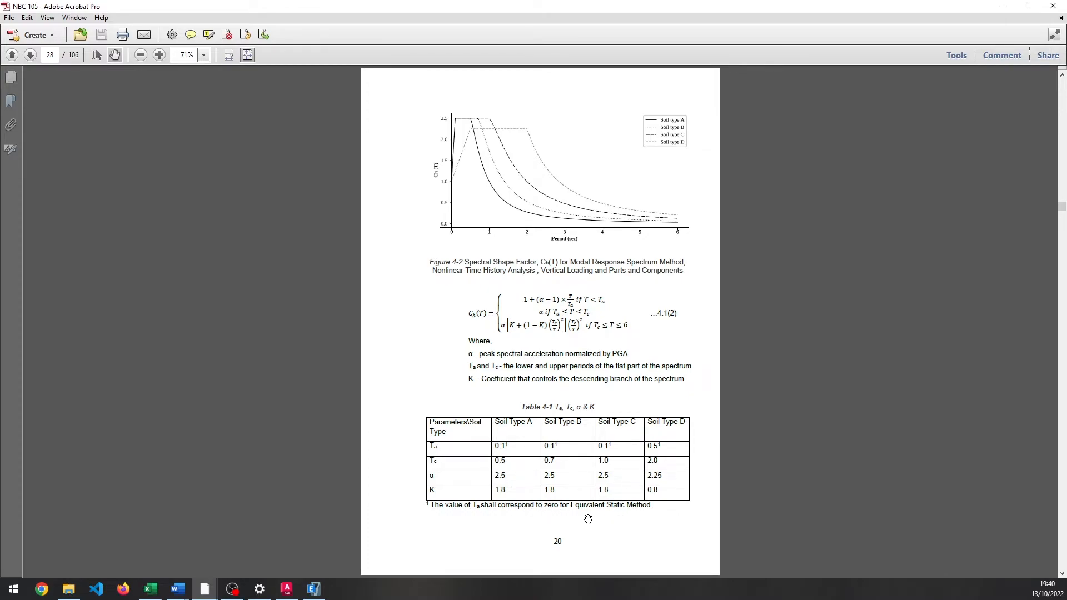
# Switch back to the Base shear calc workbook and examine the formula for the lower period Ta.
pyautogui.click(327, 583)
pyautogui.click(326, 585)
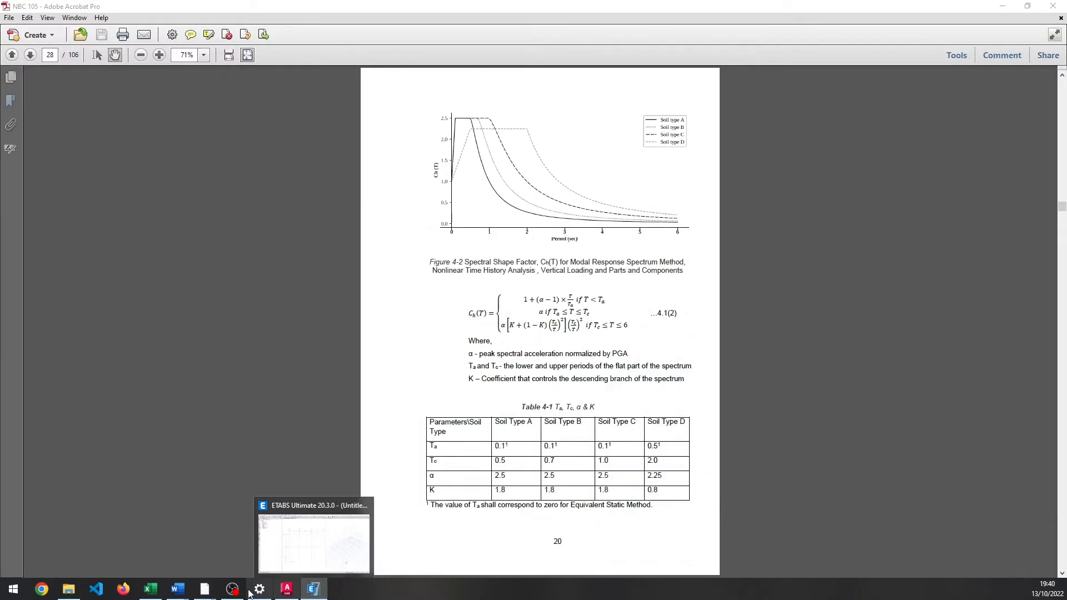
pyautogui.click(148, 590)
pyautogui.click(353, 361)
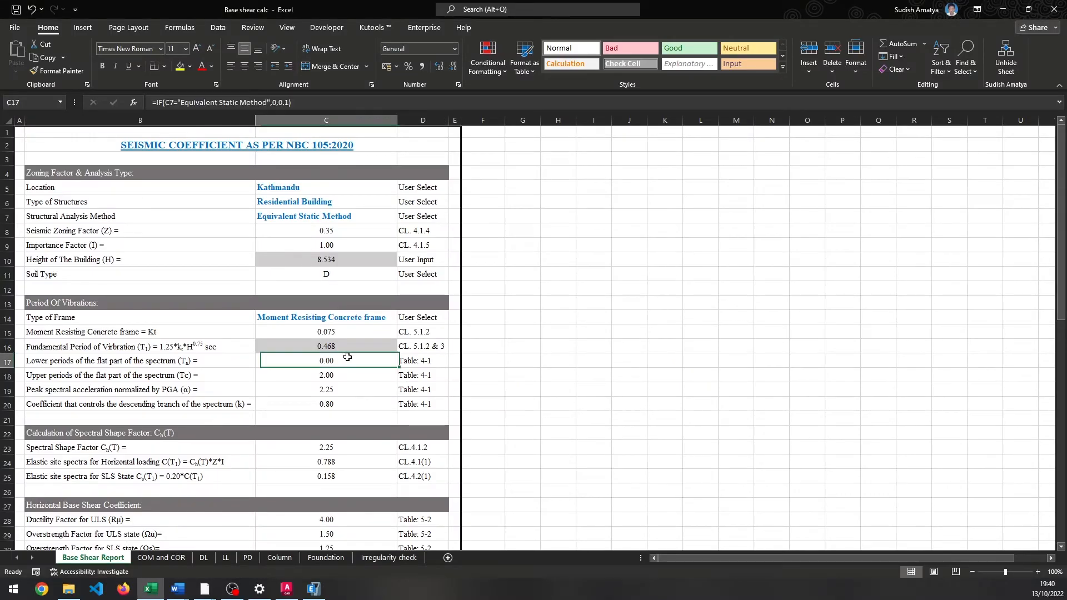
pyautogui.click(346, 317)
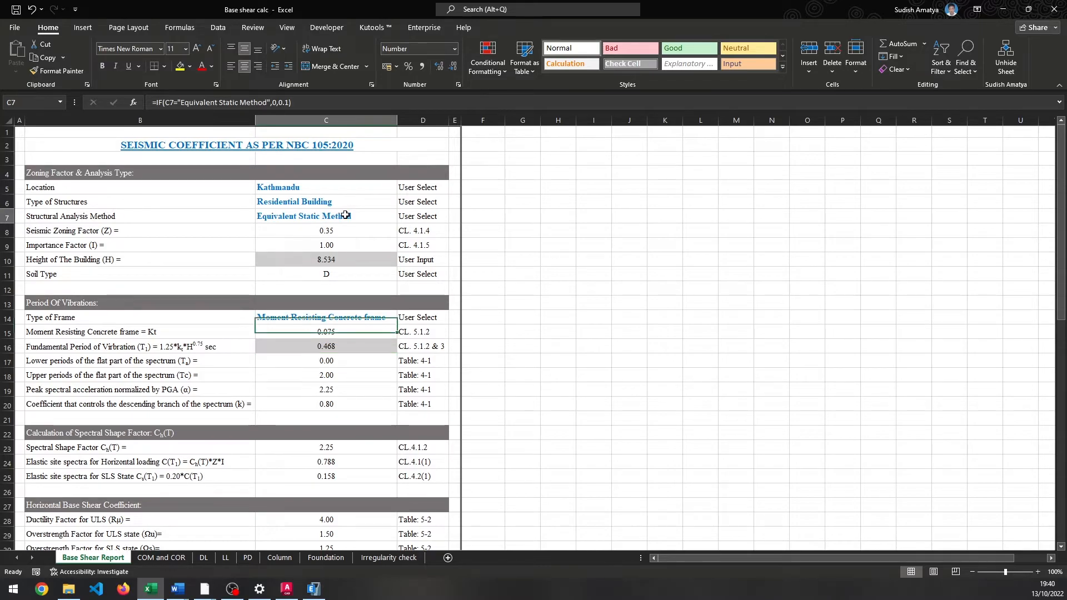
# Set the structural analysis method to Dynamic Analysis Method and check the lower period Ta cell.
pyautogui.click(346, 217)
pyautogui.click(402, 218)
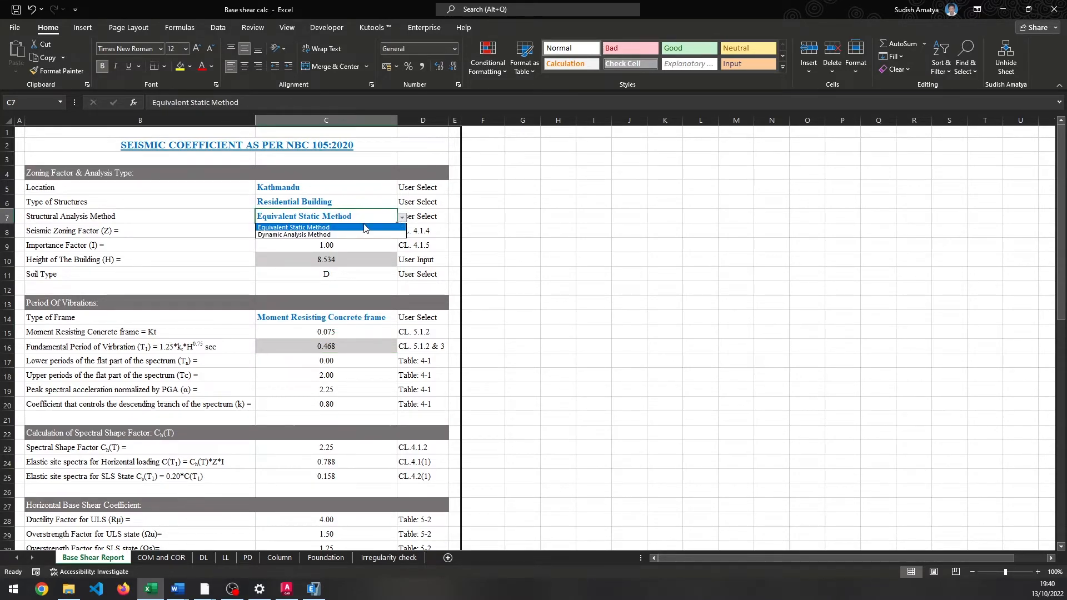
pyautogui.click(308, 237)
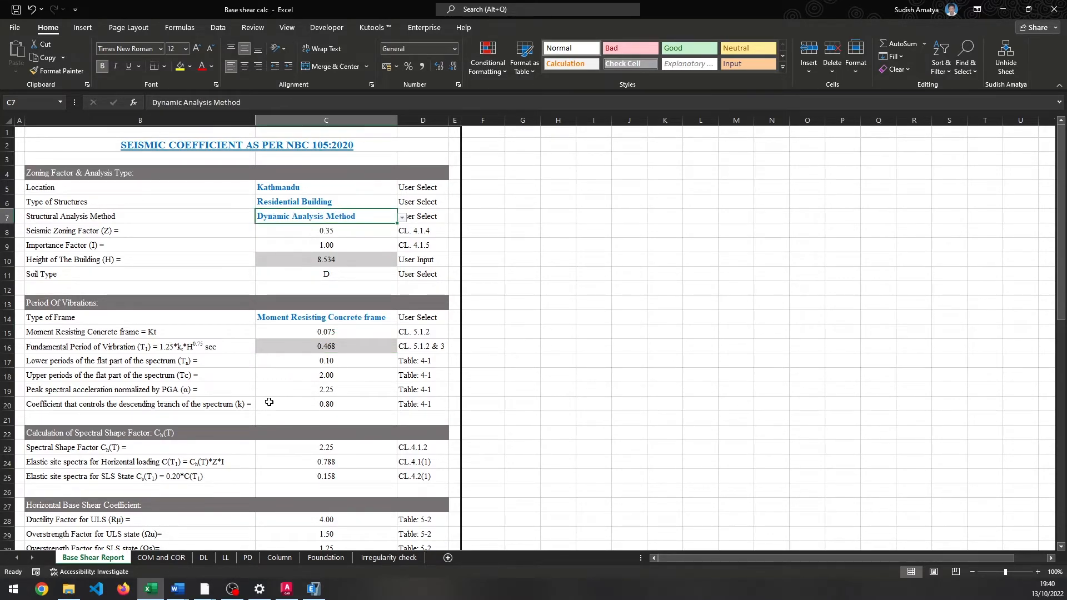
pyautogui.press('Return')
pyautogui.click(362, 363)
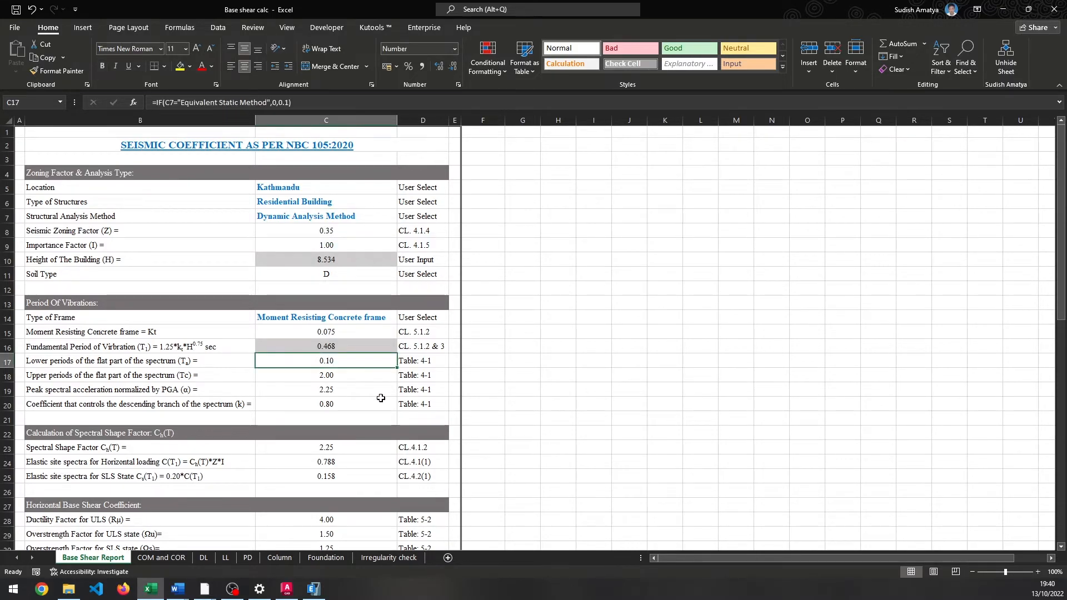
# Set the structural analysis method back to Equivalent Static Method and recheck the lower period Ta cell.
pyautogui.click(380, 219)
pyautogui.click(402, 218)
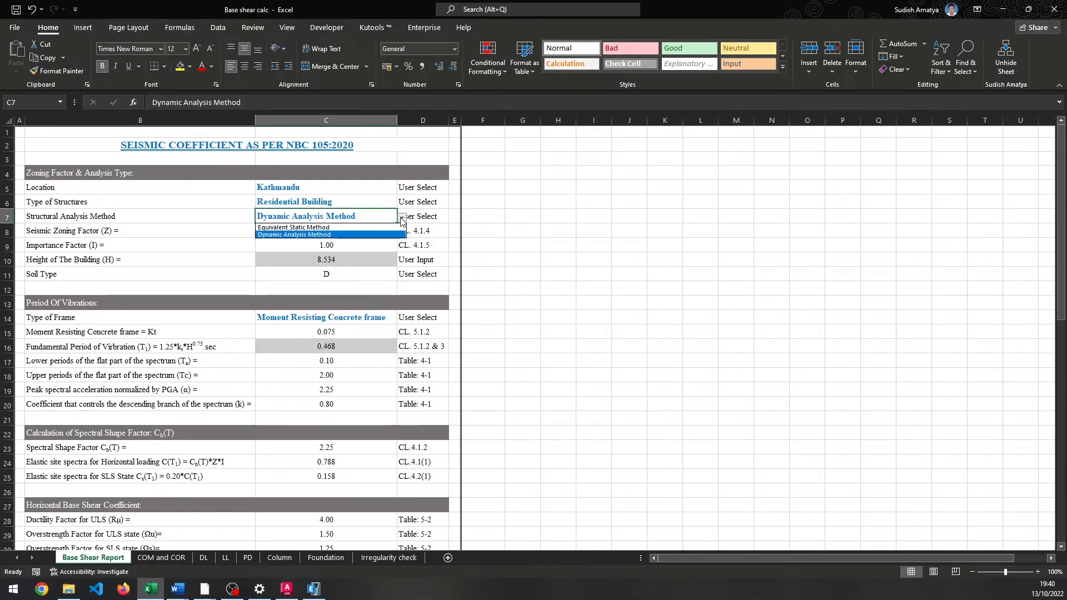
pyautogui.click(334, 234)
pyautogui.click(340, 359)
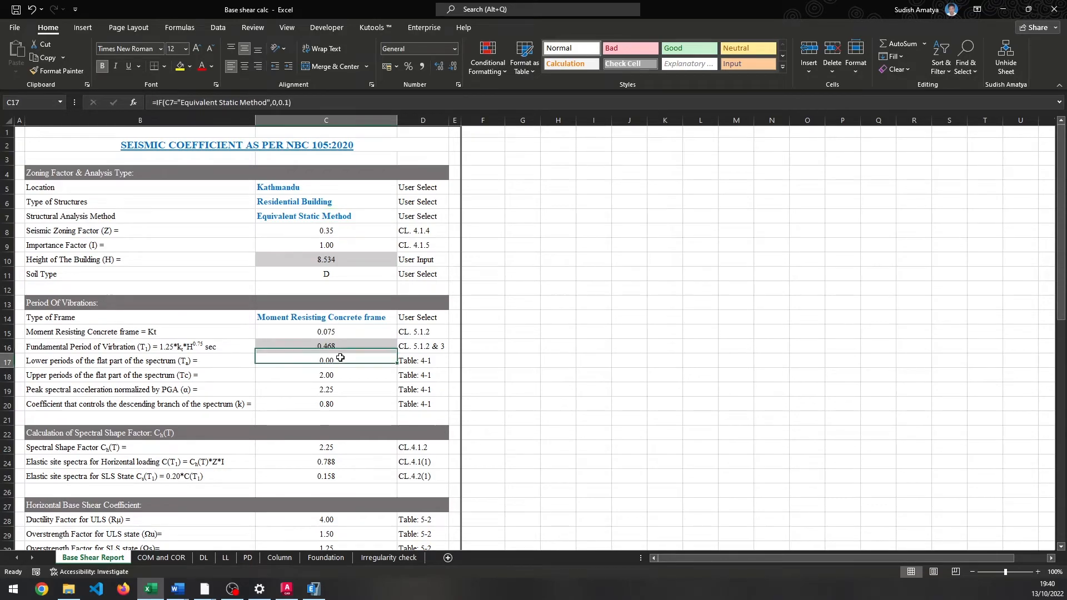
# Examine the fundamental period formula in the report, compare it with the period conditions of equation 4.1(2) in NBC 105, and minimize the document.
pyautogui.click(269, 345)
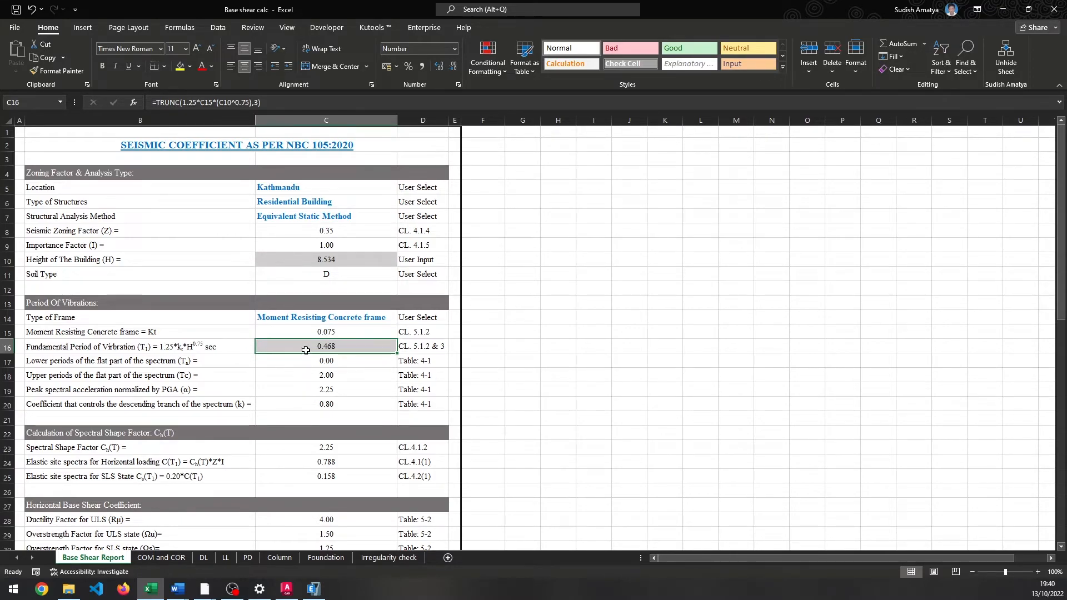
pyautogui.moveTo(204, 590)
pyautogui.click(150, 542)
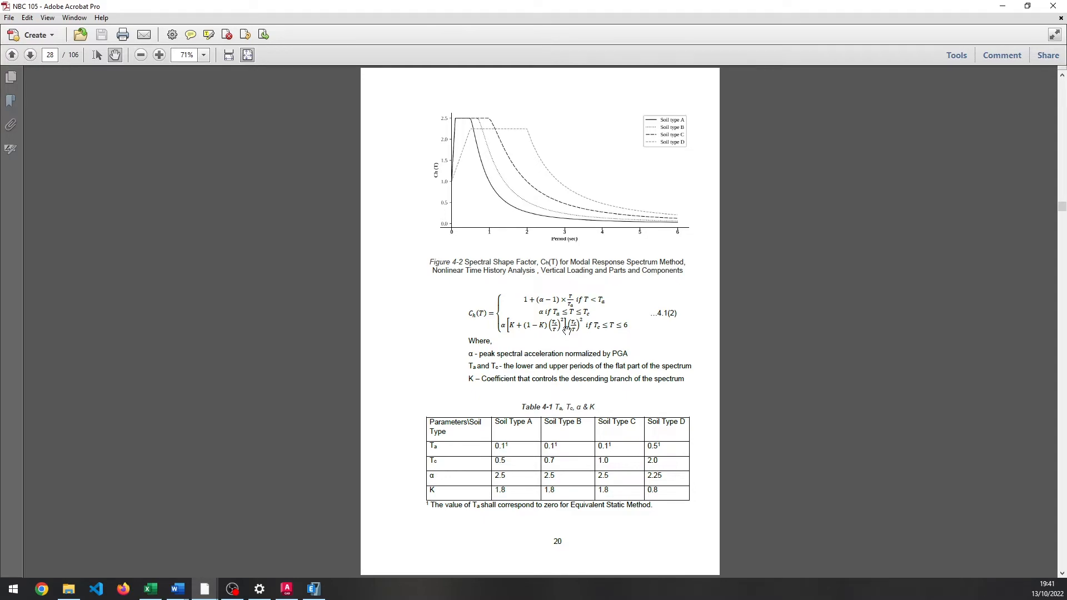
pyautogui.click(1002, 6)
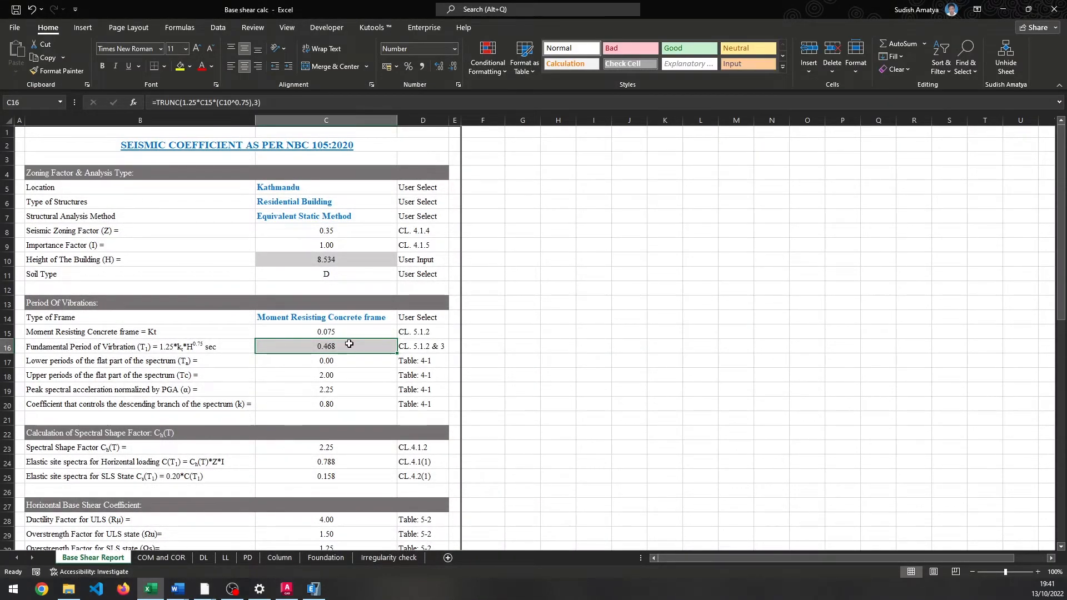
pyautogui.click(304, 590)
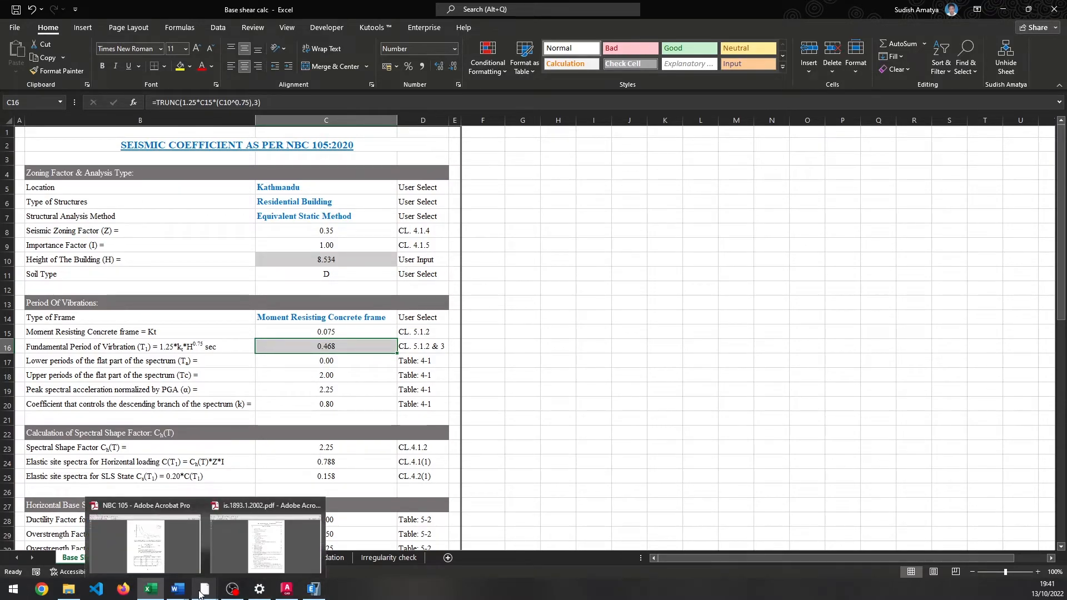
pyautogui.moveTo(301, 544)
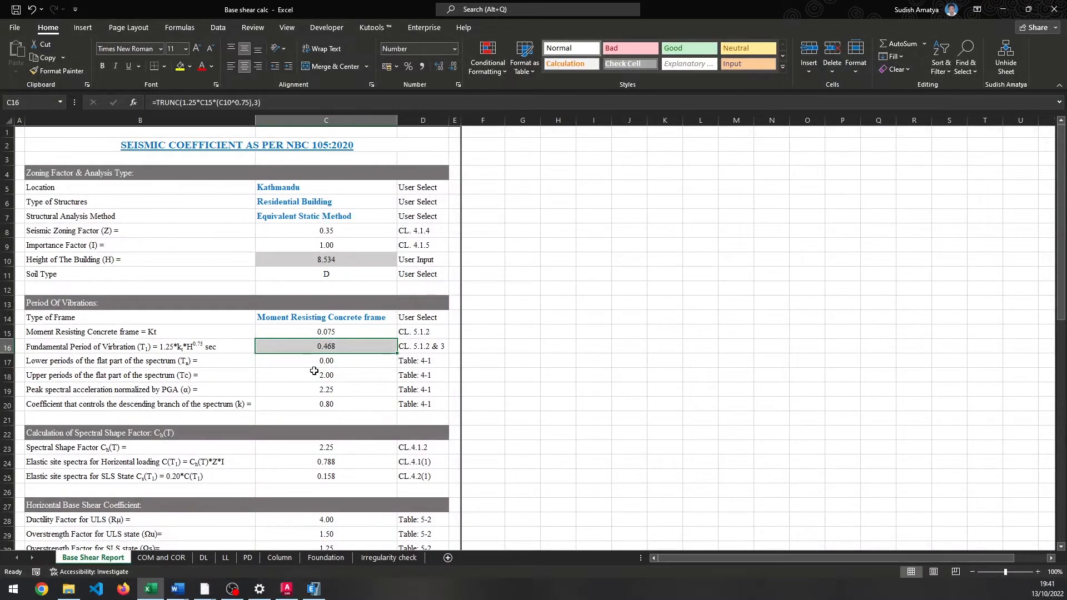
pyautogui.click(144, 548)
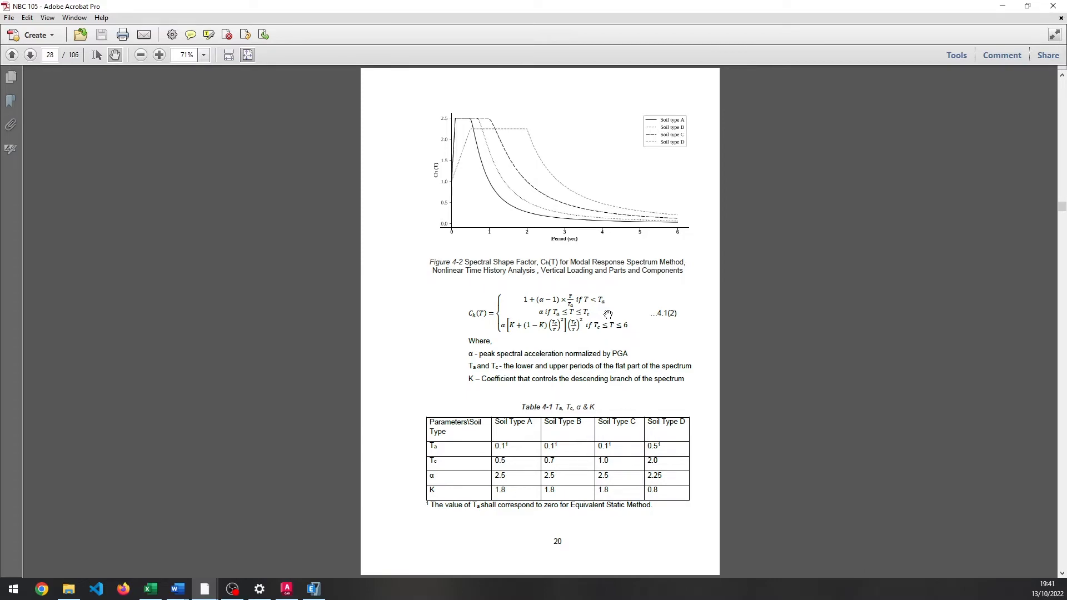
pyautogui.click(1002, 5)
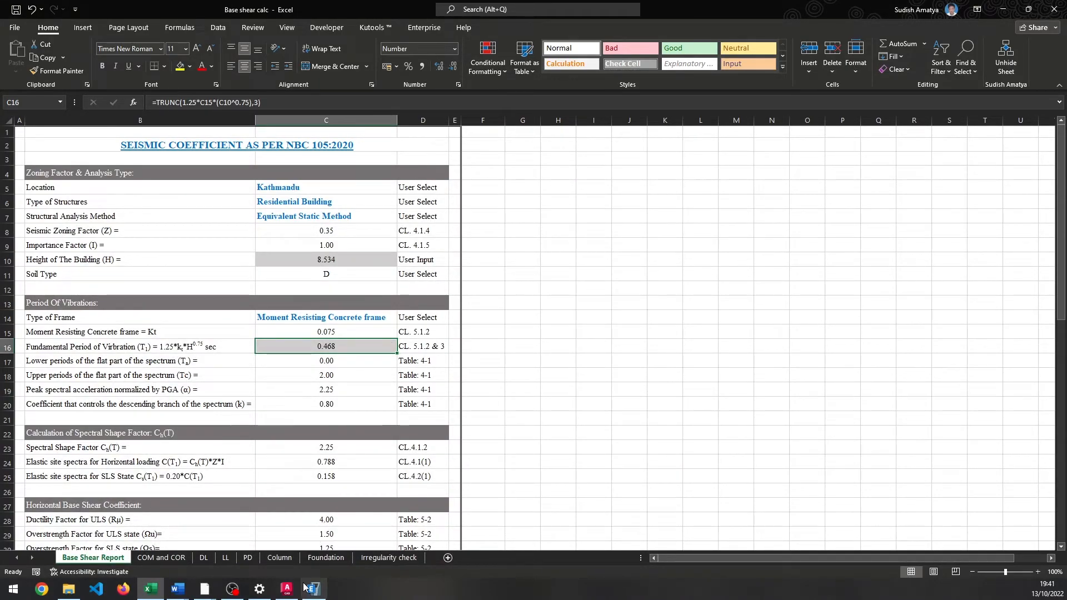
# Arrange NBC 105 and the Base shear calc workbook side by side, with the document showing Table 4-1 on page 28.
pyautogui.moveTo(205, 588)
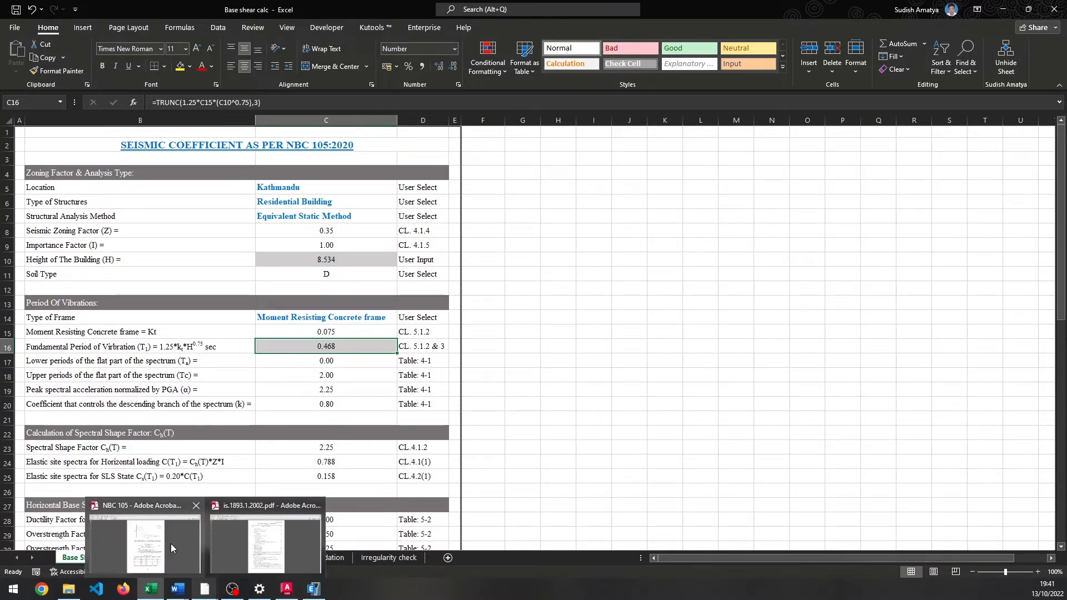
pyautogui.click(171, 543)
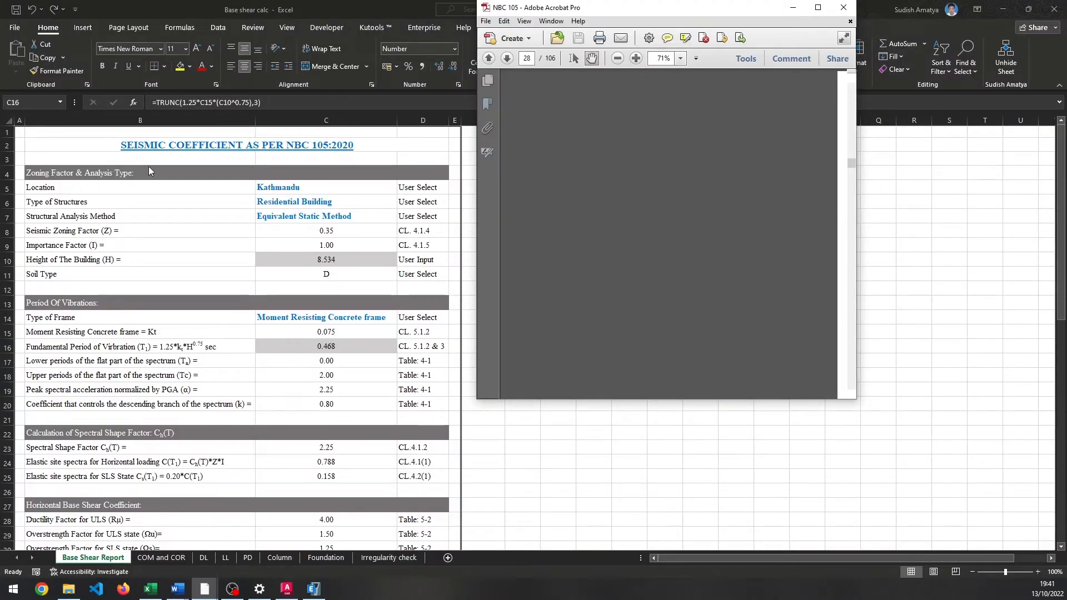
pyautogui.press('super+Left')
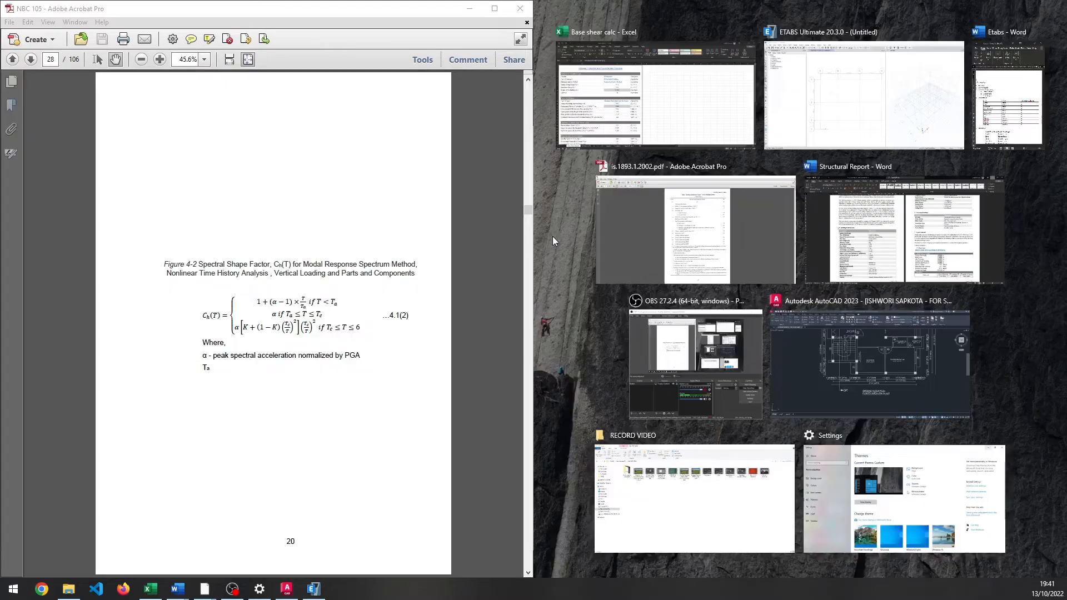
pyautogui.click(596, 124)
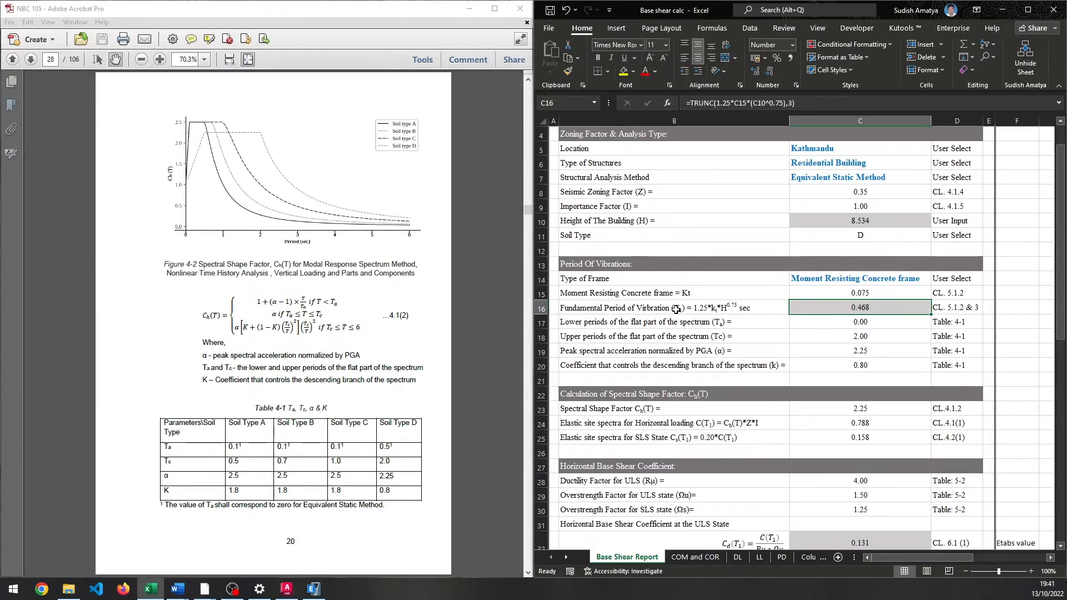
pyautogui.scroll(-2, 384, 311)
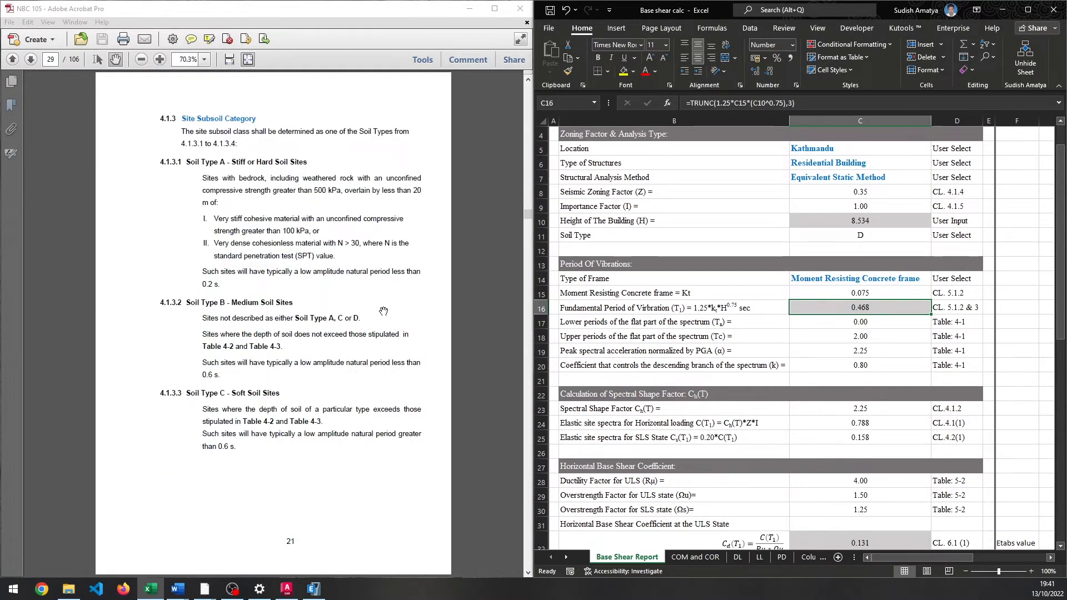
pyautogui.scroll(3, 383, 312)
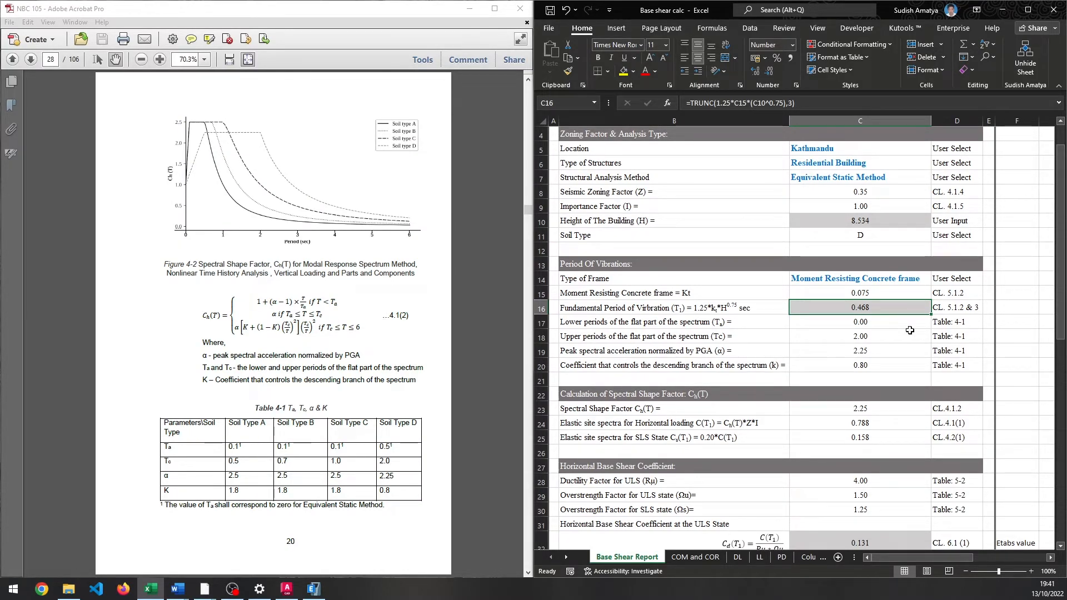
# Examine the report's formulas for Ta, Tc, α and k against the Soil Type D column of Table 4-1.
pyautogui.click(829, 324)
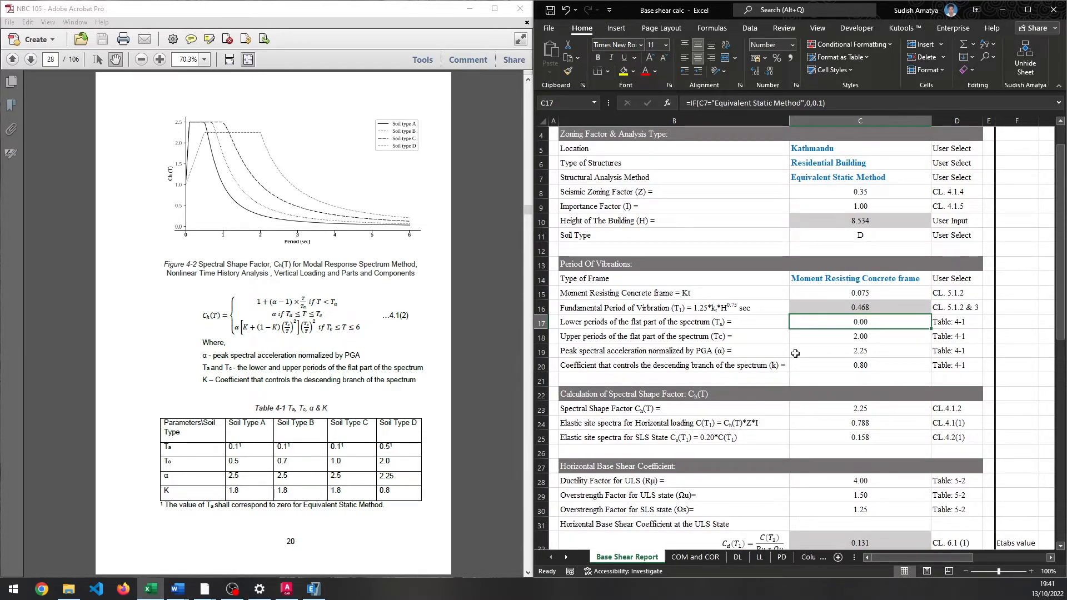
pyautogui.click(887, 337)
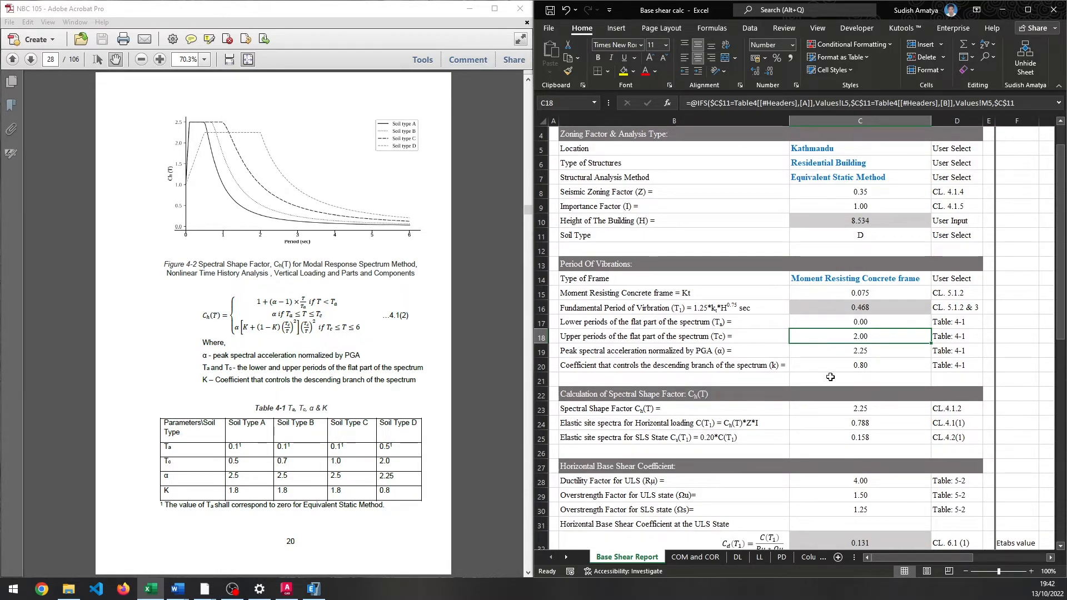
pyautogui.click(880, 354)
pyautogui.click(877, 366)
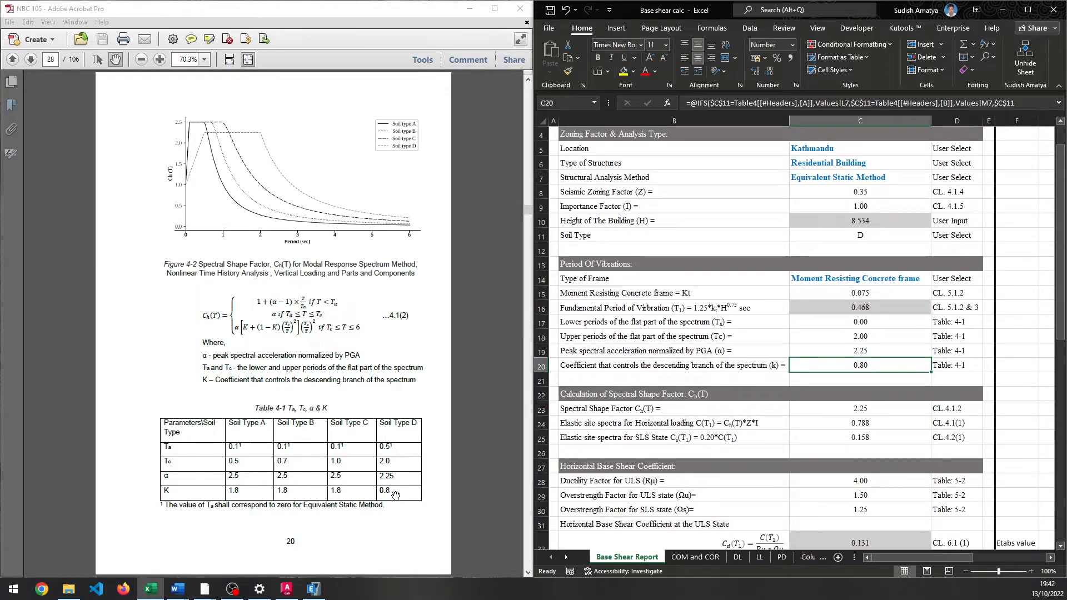
# Examine the spectral shape factor Ch(T) formula in the report against equation 4.1(2) in NBC 105.
pyautogui.scroll(-1, 786, 373)
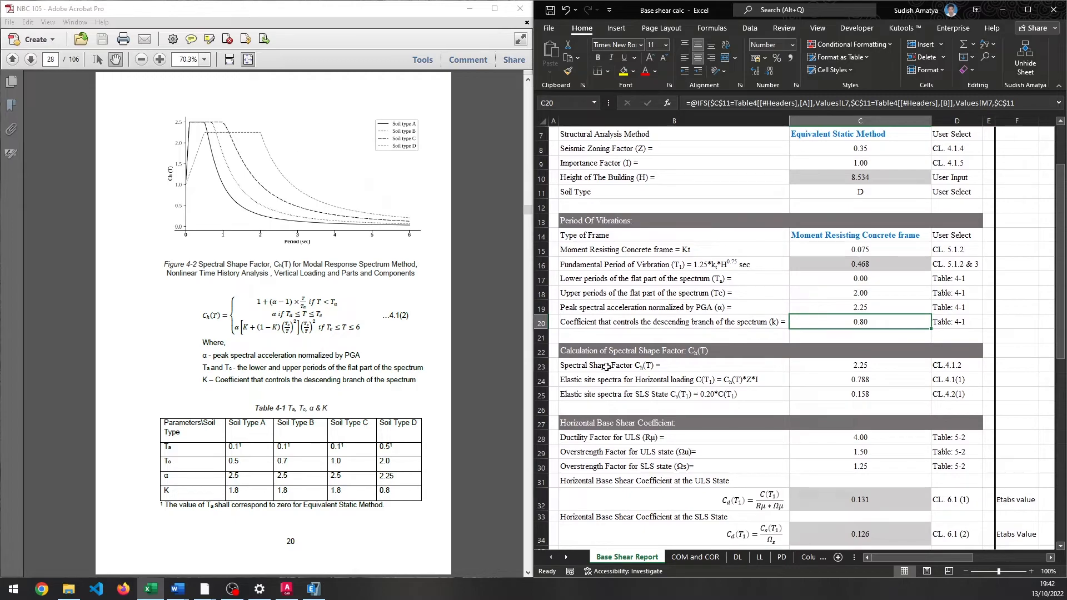
pyautogui.click(850, 364)
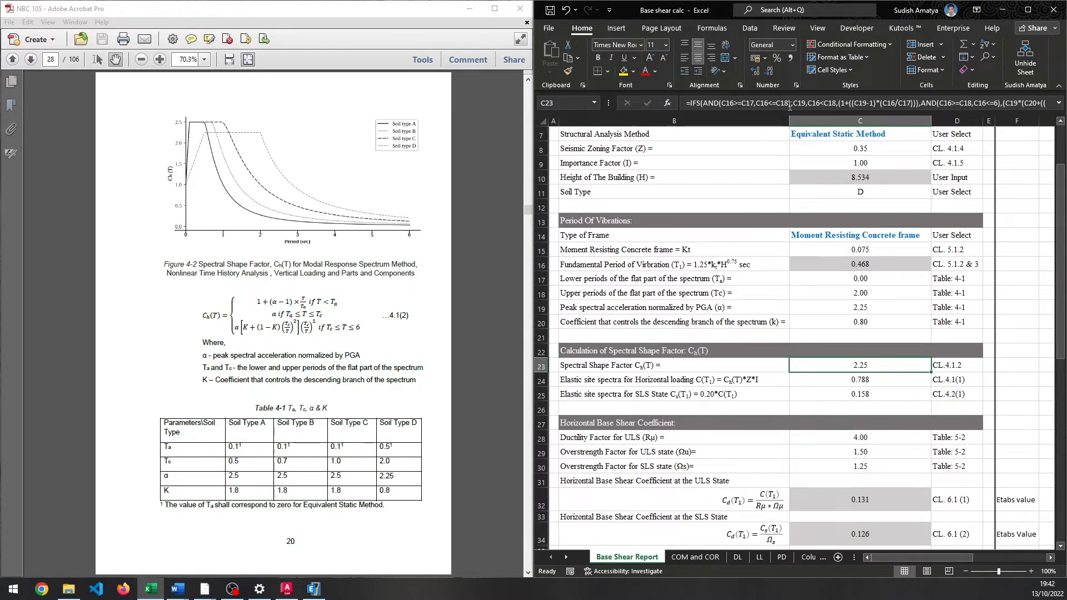
pyautogui.click(838, 322)
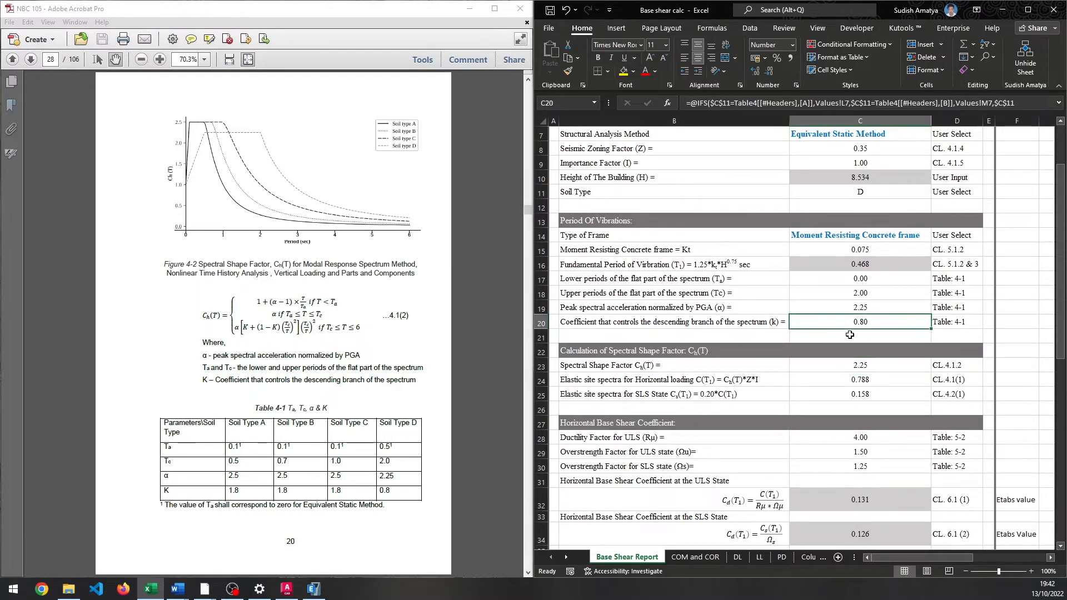
pyautogui.click(830, 365)
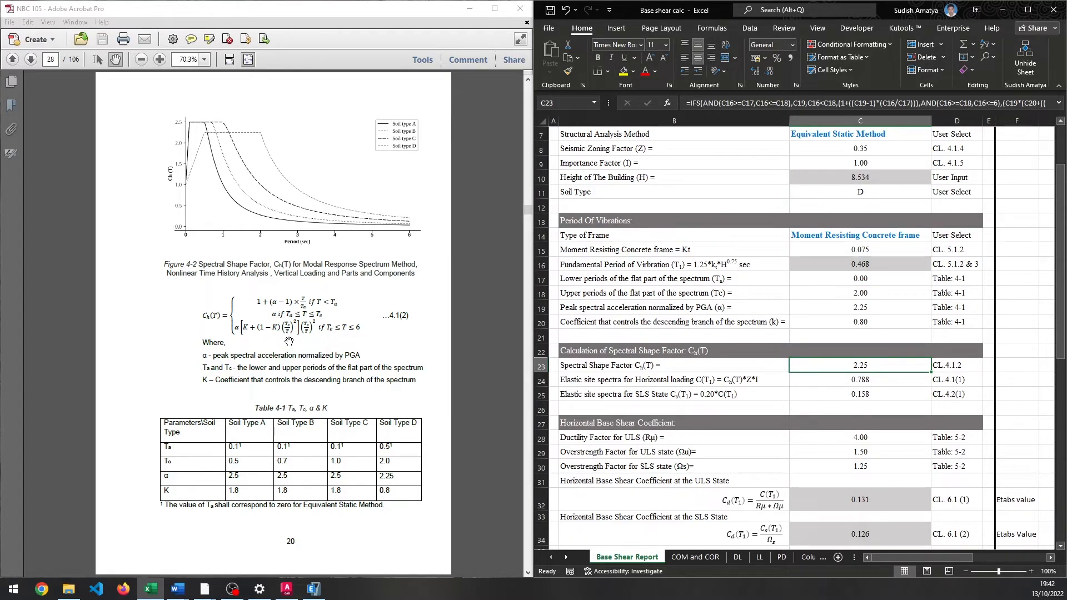
pyautogui.scroll(-3, 289, 341)
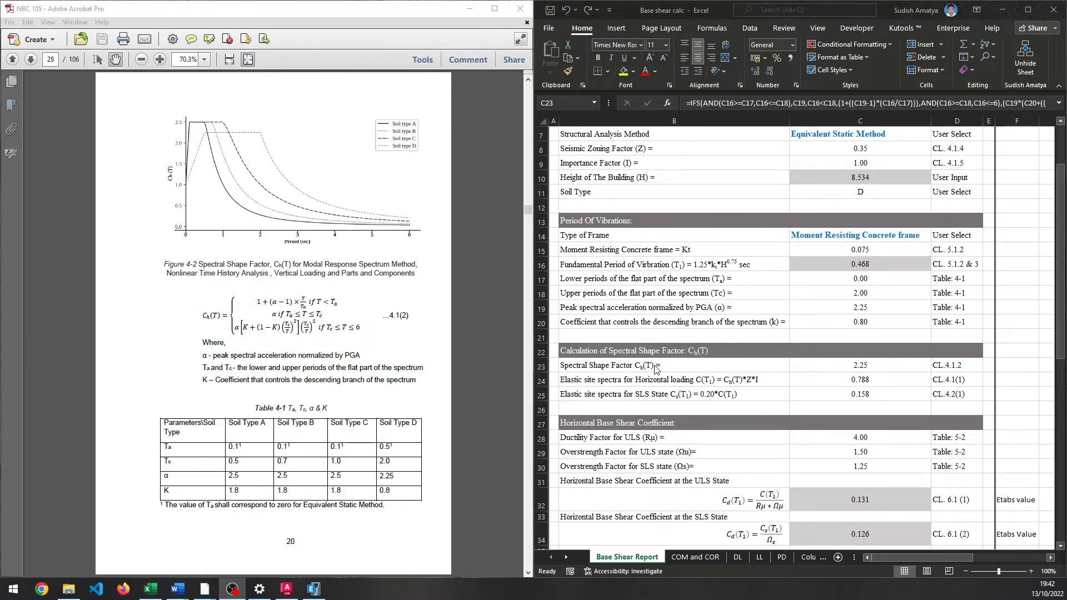
# Compare the report's spectral shape factor Ch(T) and fundamental period cells with the period ranges of equation 4.1(2).
pyautogui.click(701, 366)
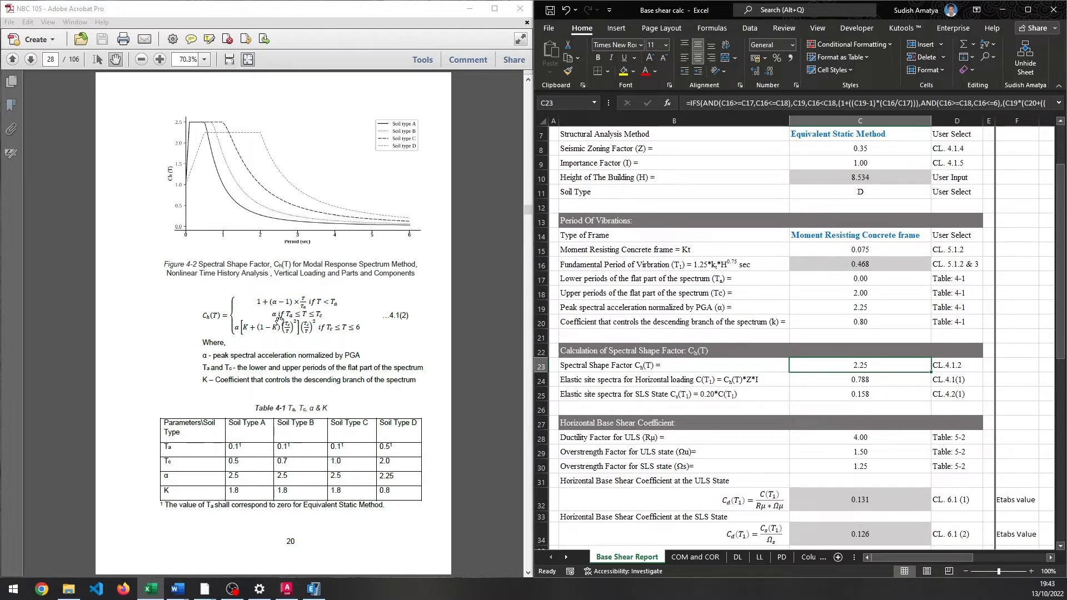
pyautogui.click(840, 261)
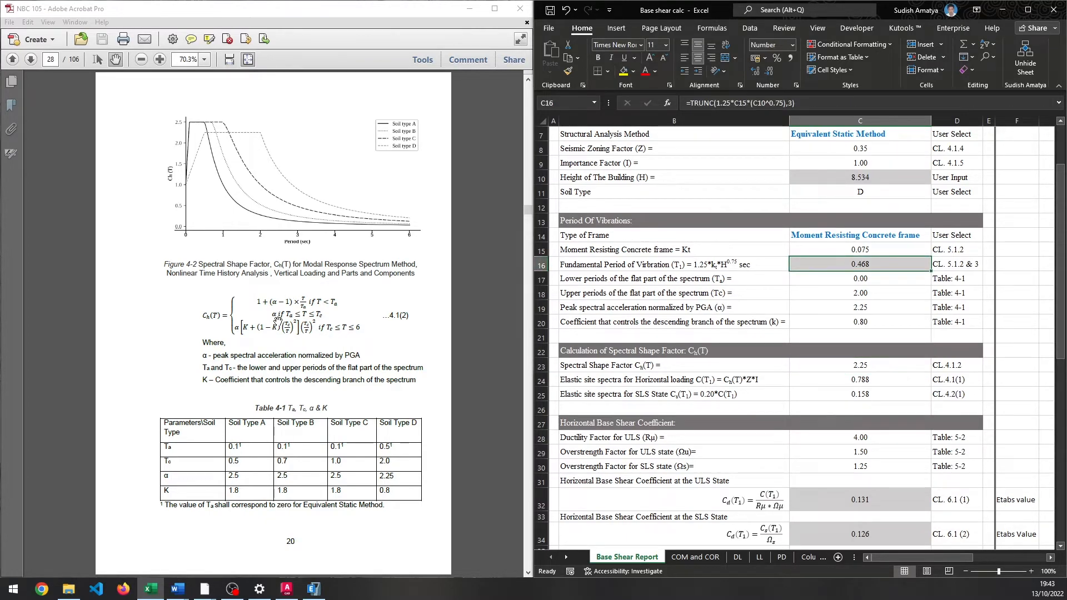
pyautogui.click(840, 380)
pyautogui.click(843, 365)
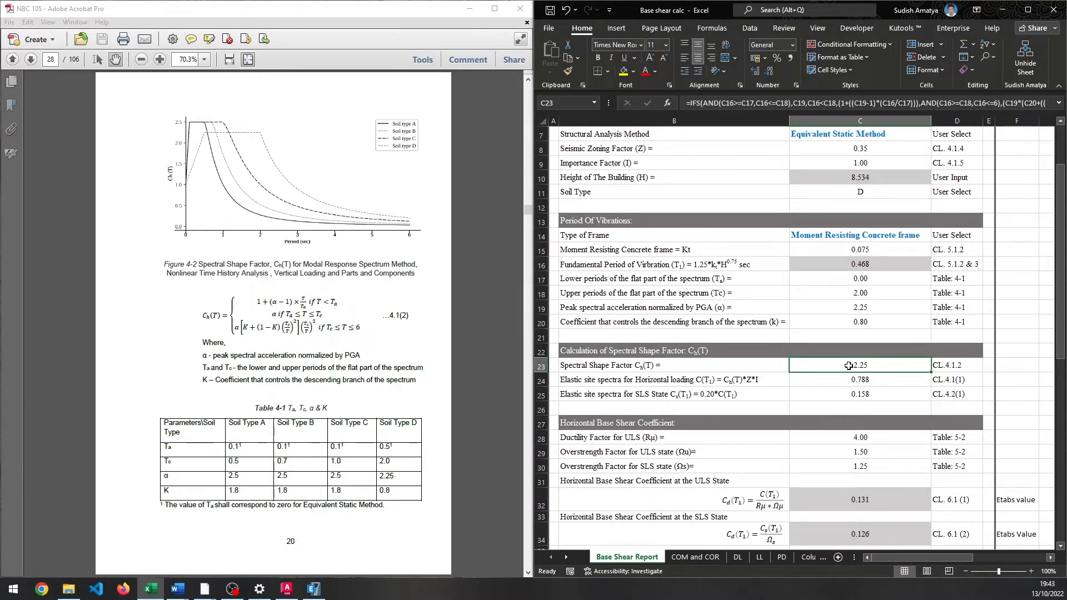
# Examine the report's elastic site spectra formula for horizontal loading against equation 4.1(1) on page 27 of NBC 105.
pyautogui.click(832, 383)
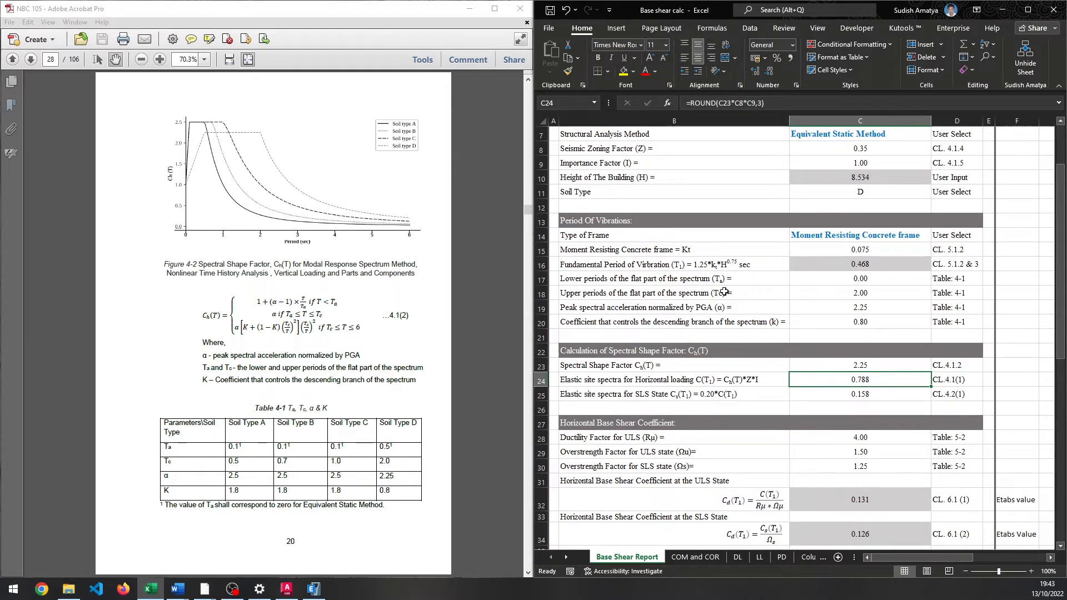
pyautogui.scroll(1, 724, 292)
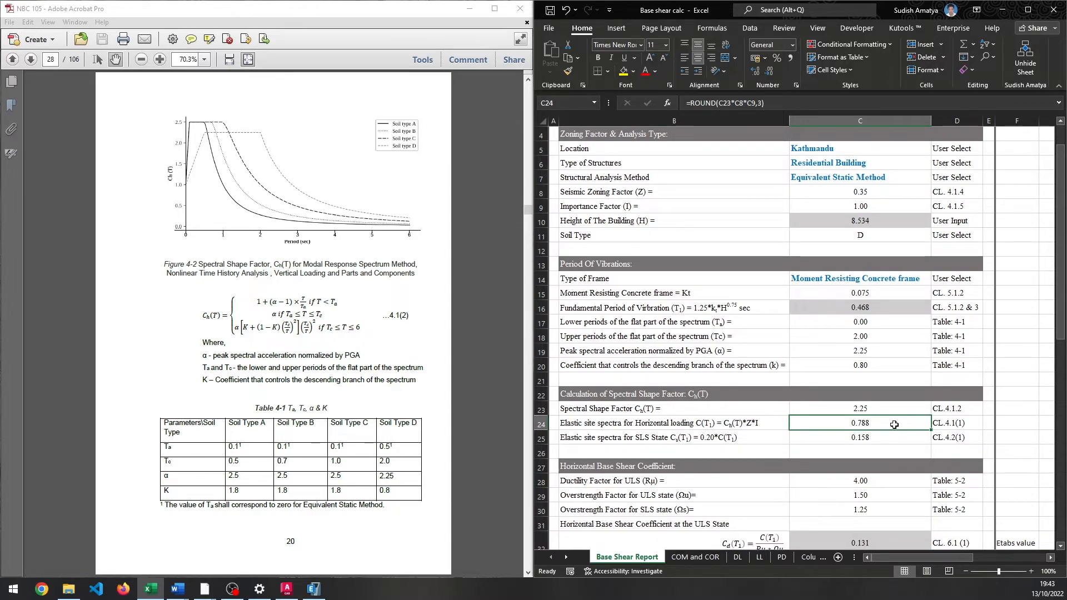
pyautogui.click(339, 355)
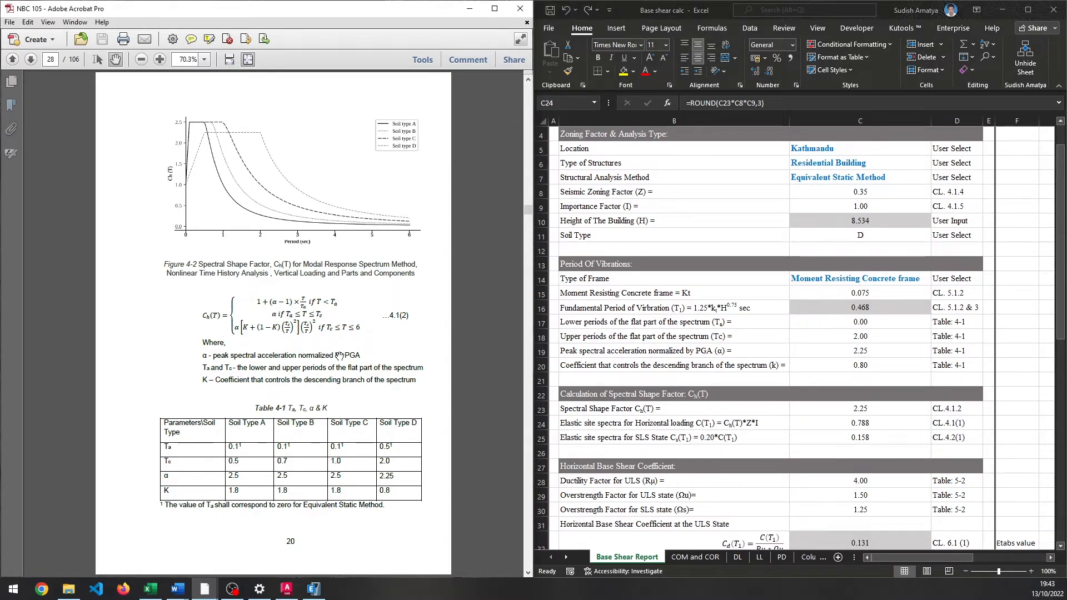
pyautogui.scroll(-1, 345, 368)
pyautogui.scroll(2, 346, 370)
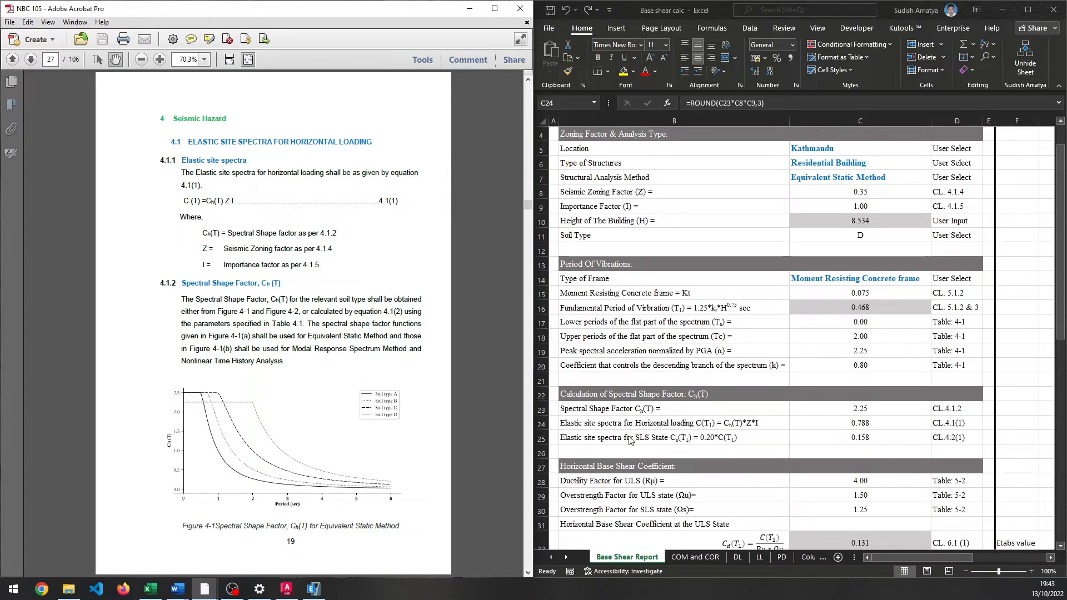
# Examine the report's SLS elastic site spectra formula against equation 4.2(1) on page 34 of NBC 105.
pyautogui.click(706, 437)
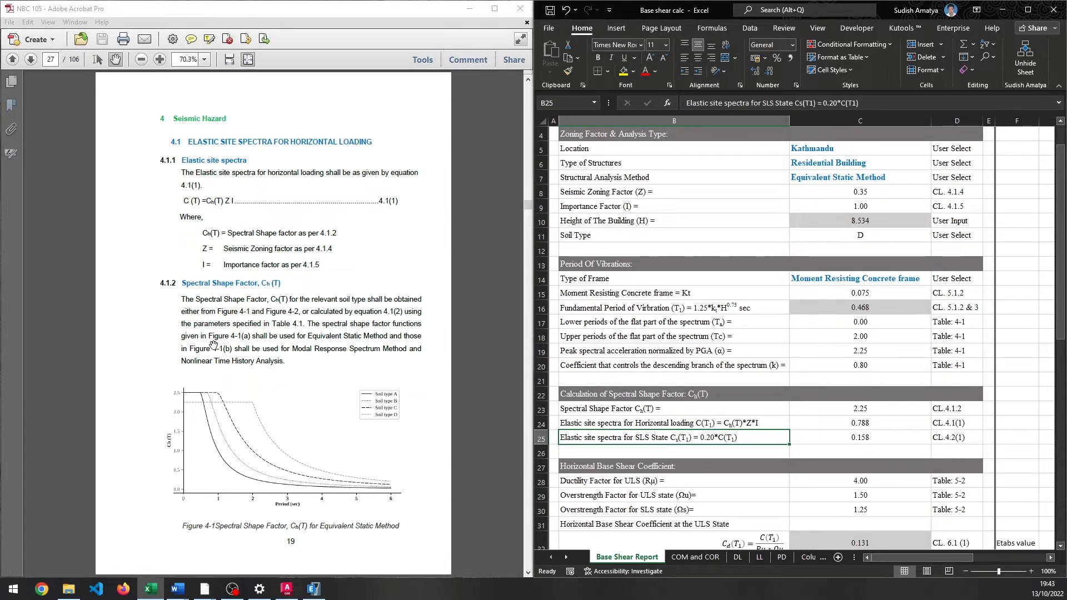
pyautogui.scroll(-3, 211, 341)
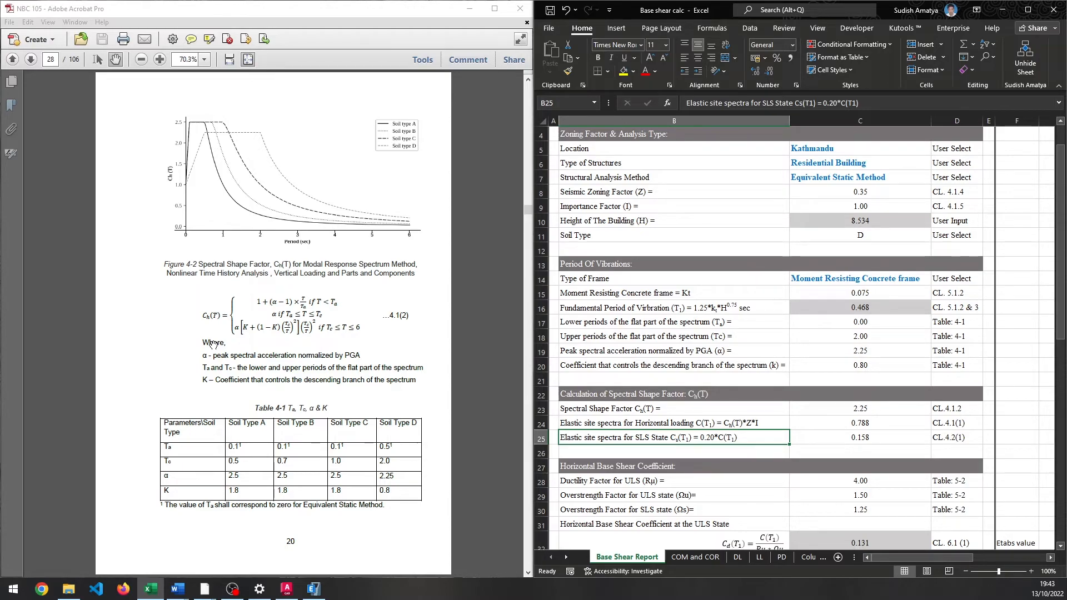
pyautogui.scroll(-3, 213, 344)
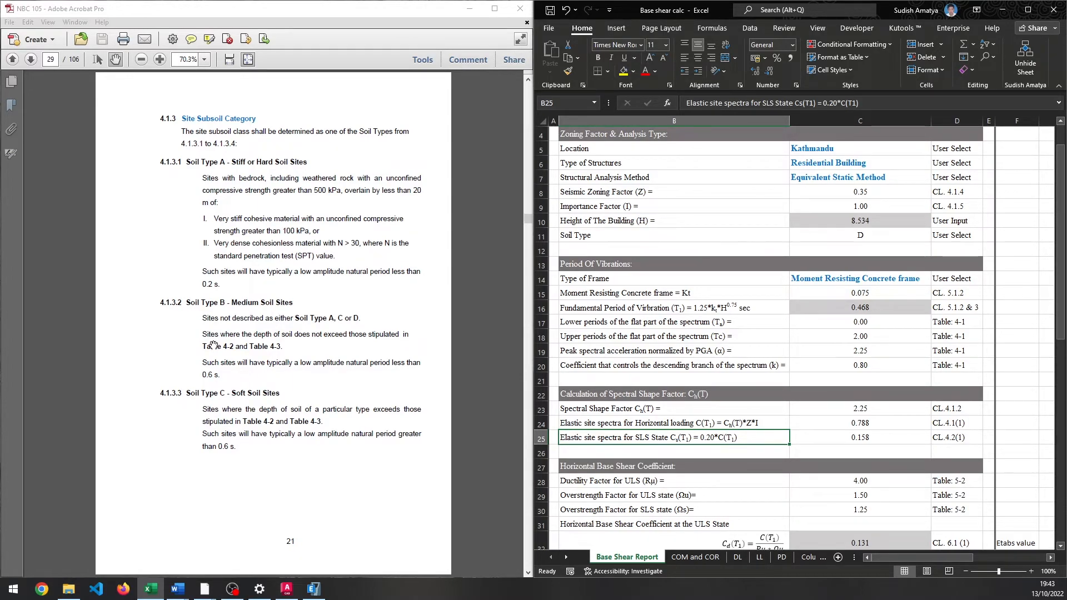
pyautogui.scroll(-3, 214, 345)
pyautogui.scroll(-1, 214, 345)
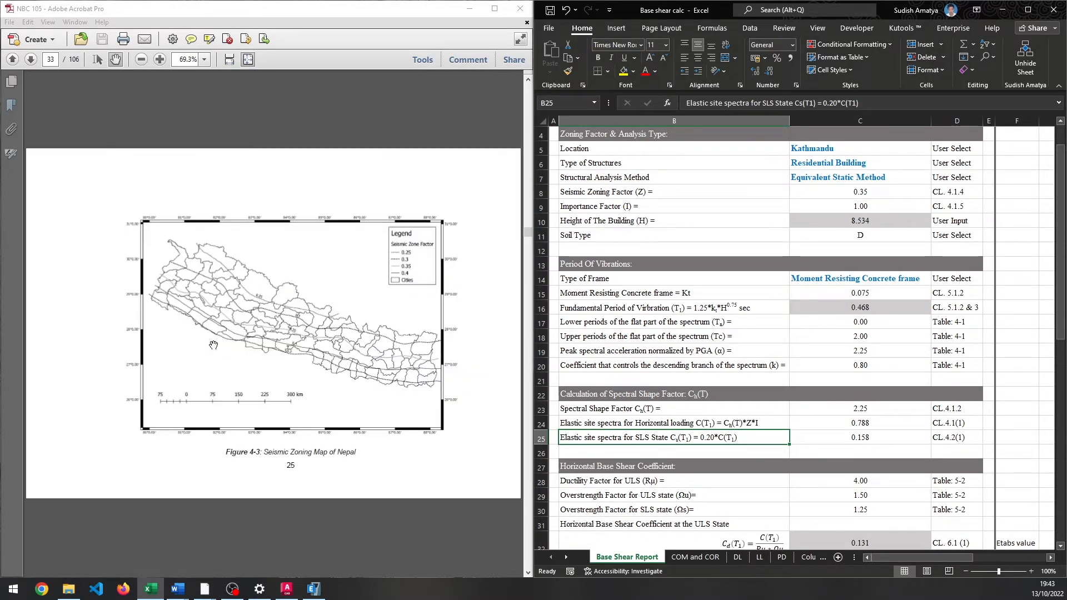
pyautogui.scroll(-1, 214, 345)
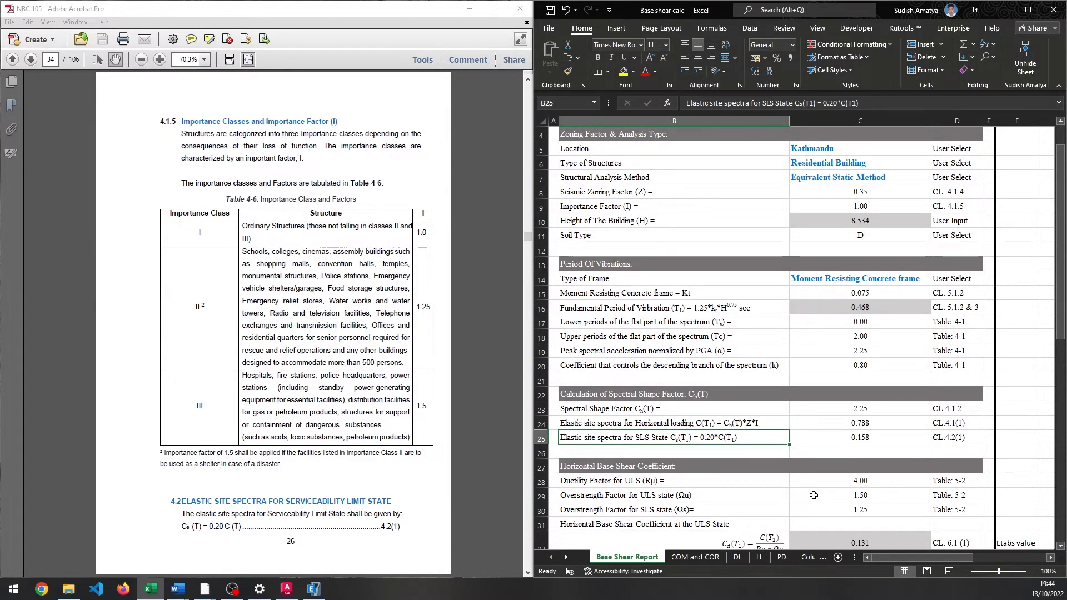
pyautogui.click(864, 441)
# Examine the report's ULS and SLS horizontal base shear coefficient formulas against equations 6.1(1) and 6.1(2) on page 44 of NBC 105.
pyautogui.scroll(-2, 797, 466)
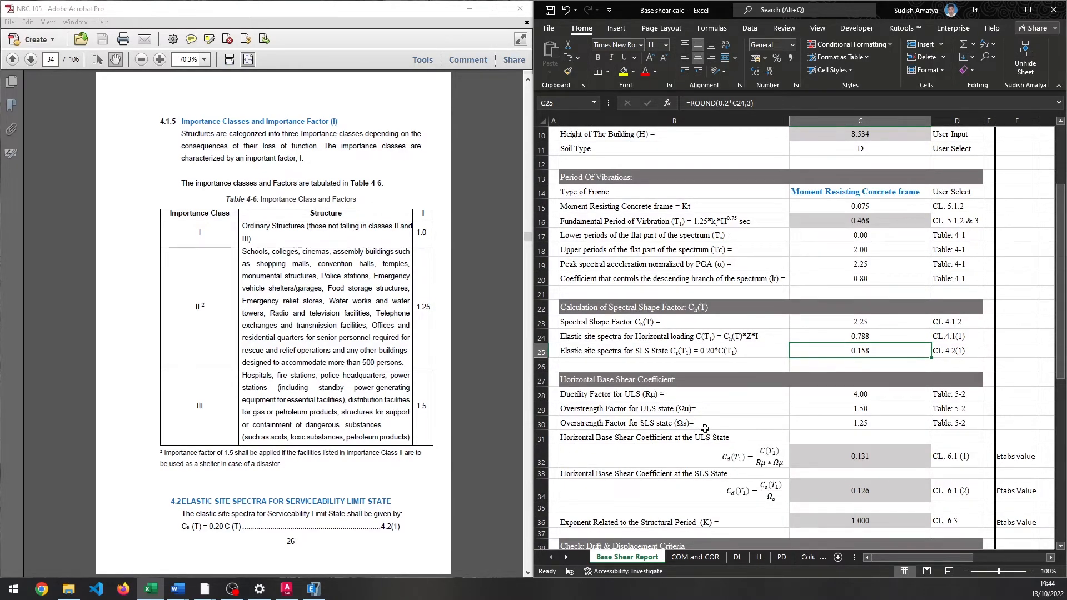
pyautogui.scroll(-1, 705, 428)
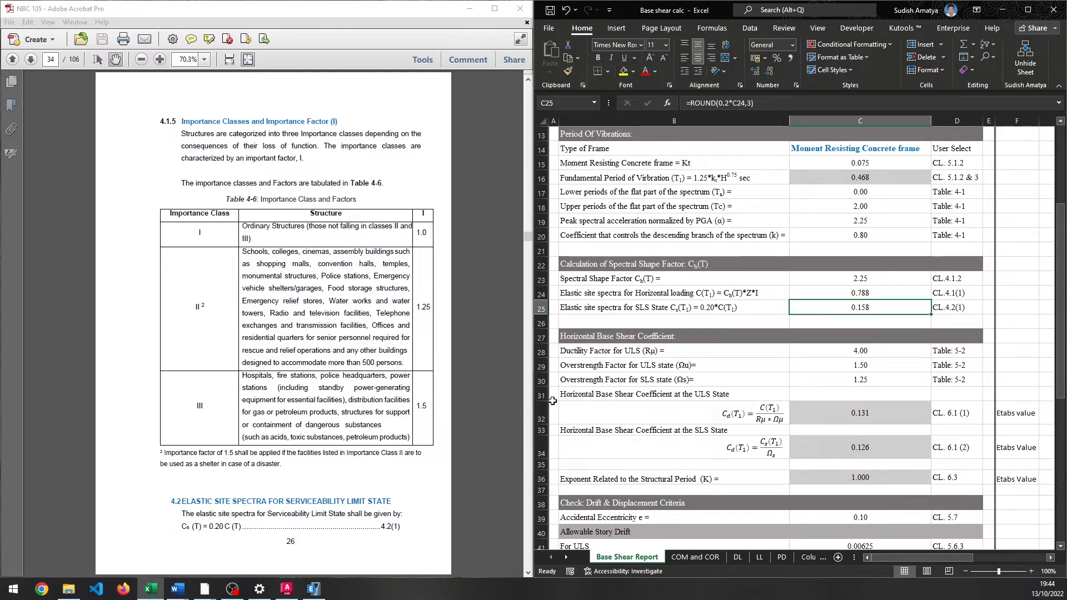
pyautogui.click(201, 407)
pyautogui.scroll(-3, 201, 408)
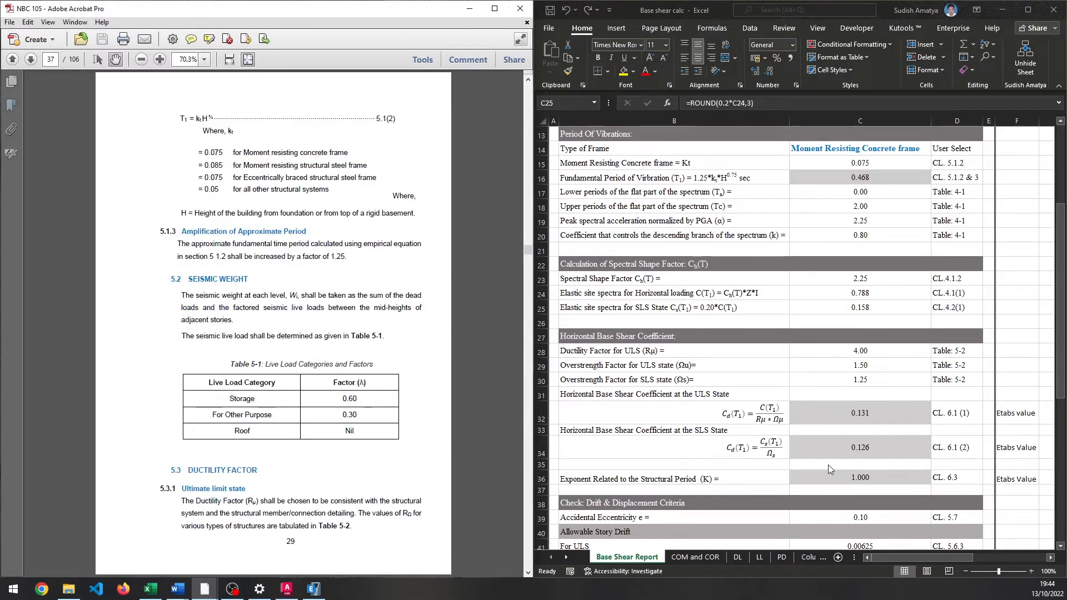
pyautogui.scroll(-3, 265, 382)
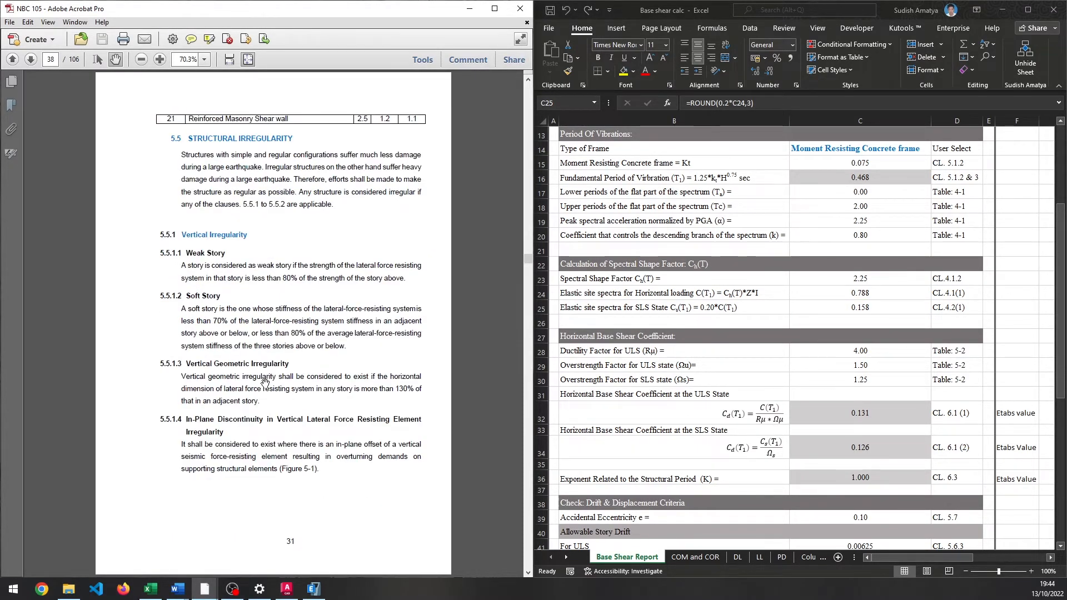
pyautogui.scroll(-12, 265, 383)
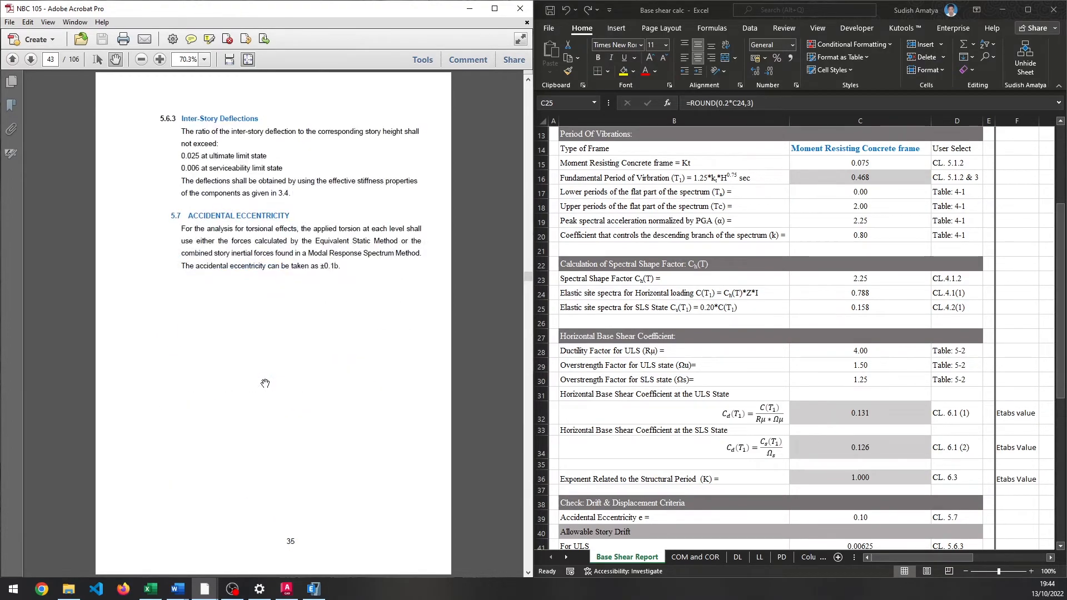
pyautogui.scroll(-3, 265, 384)
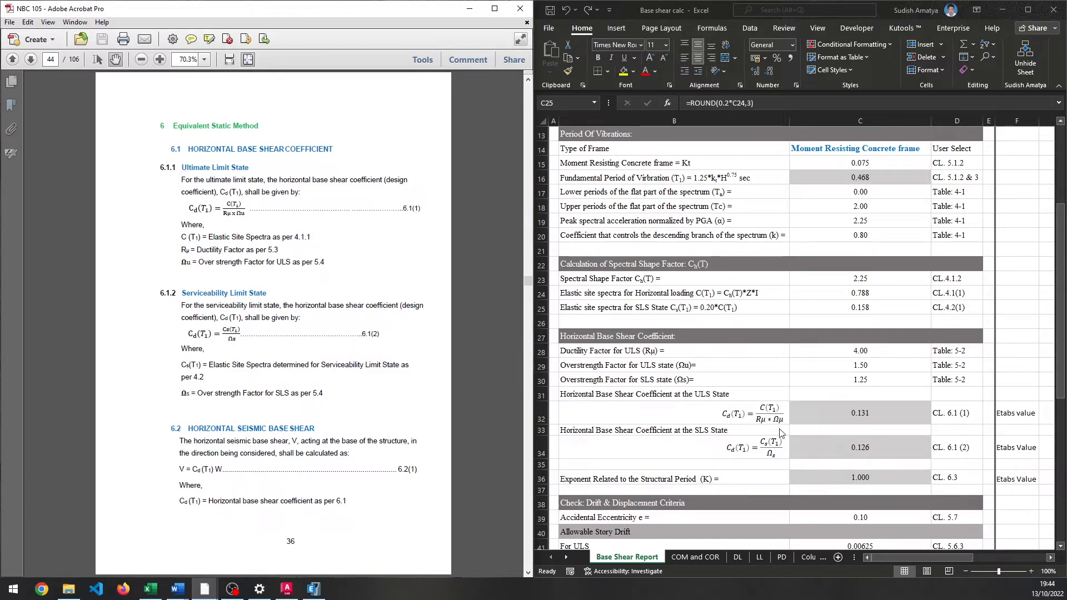
pyautogui.click(835, 413)
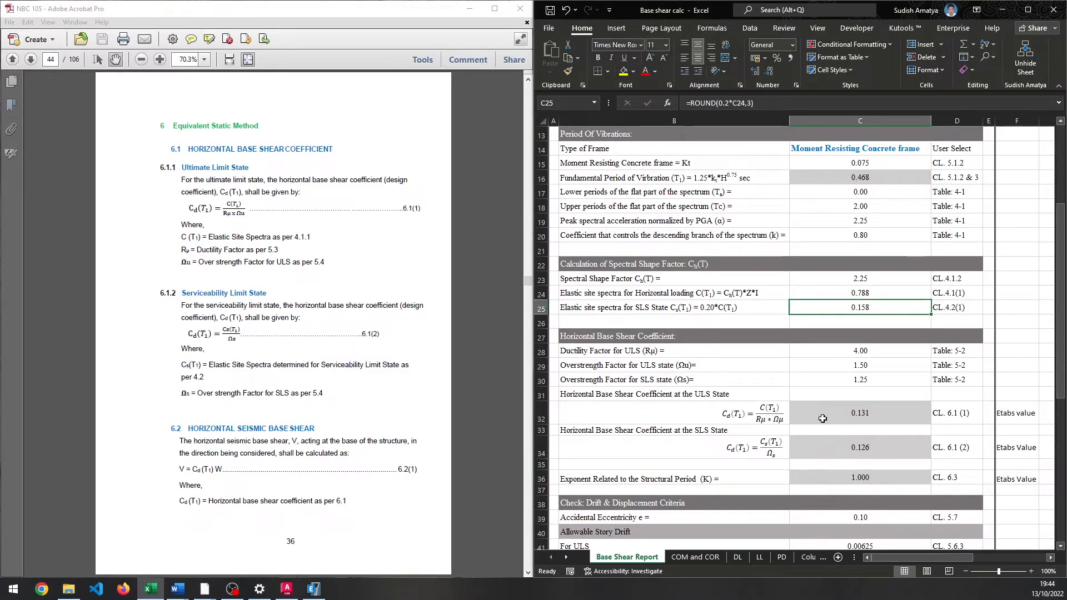
pyautogui.click(858, 421)
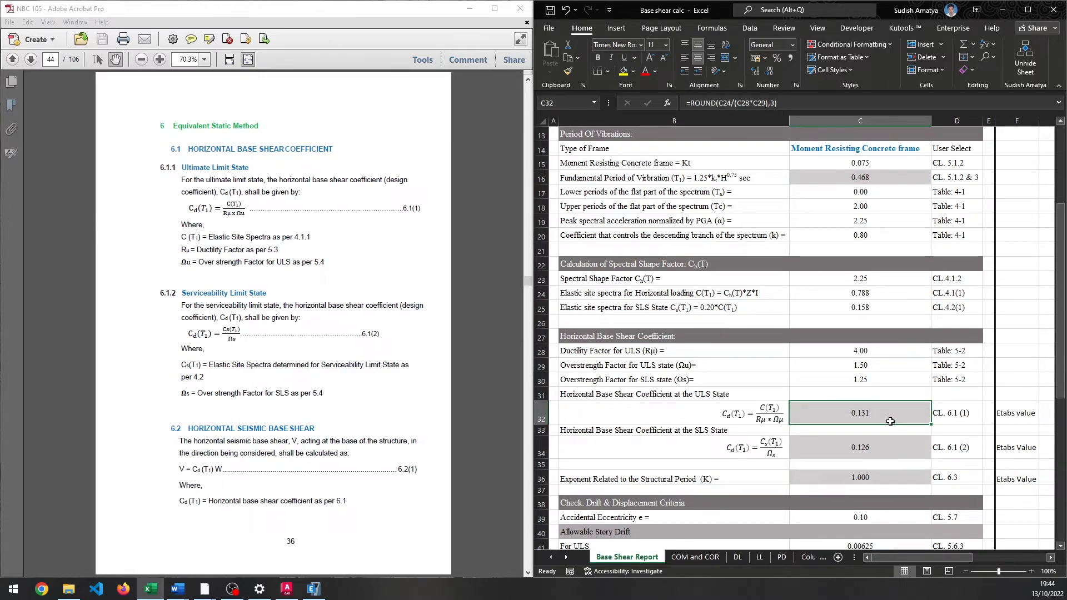
pyautogui.click(885, 449)
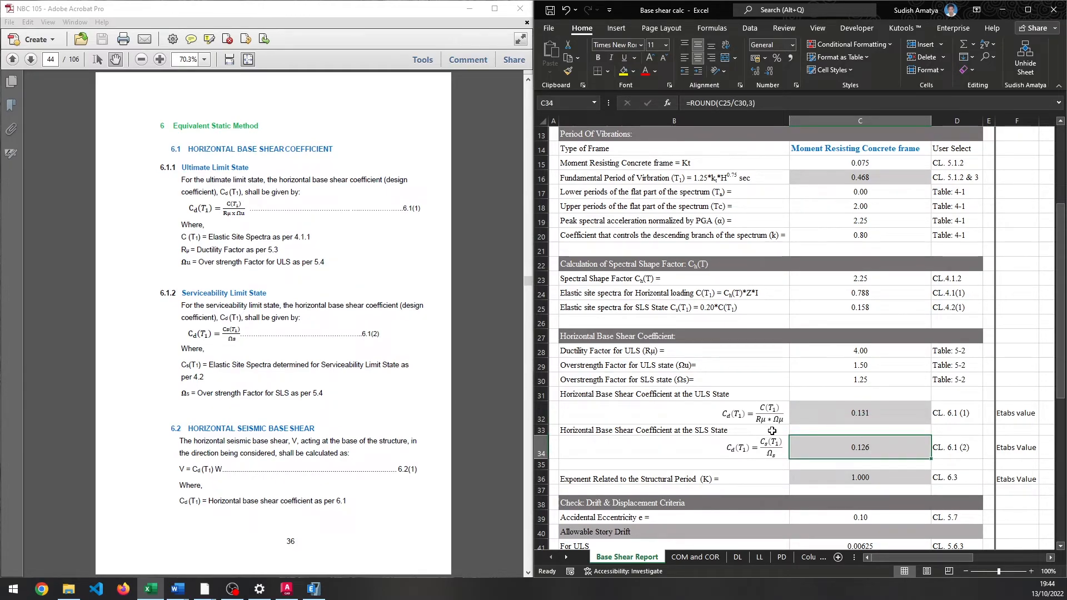
# Check the ductility and overstrength factors for a reinforced concrete moment resisting frame in Table 5-2 of NBC 105.
pyautogui.scroll(5, 270, 350)
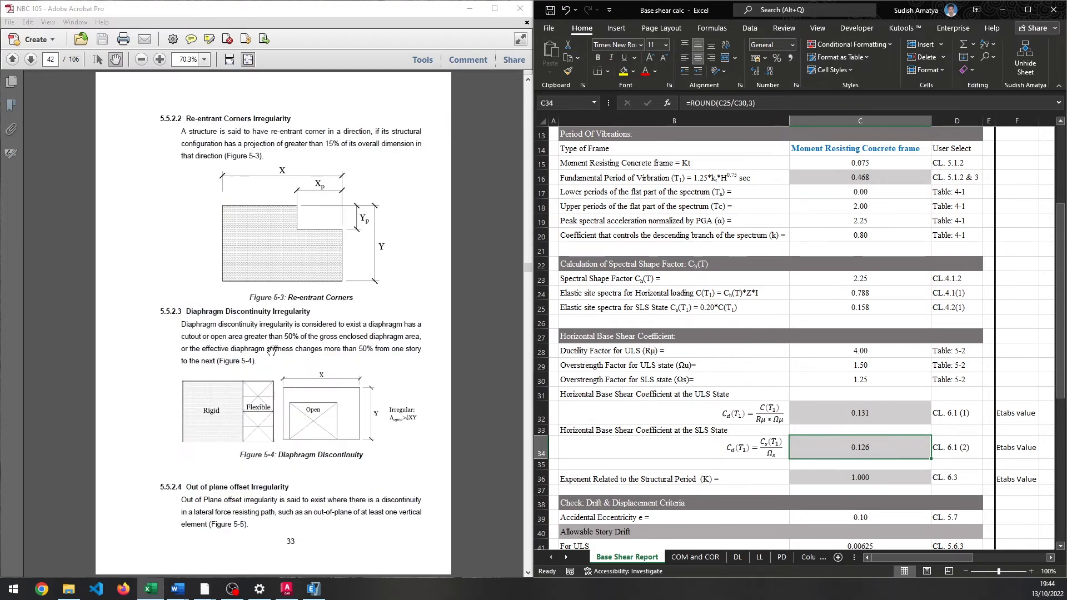
pyautogui.scroll(5, 269, 350)
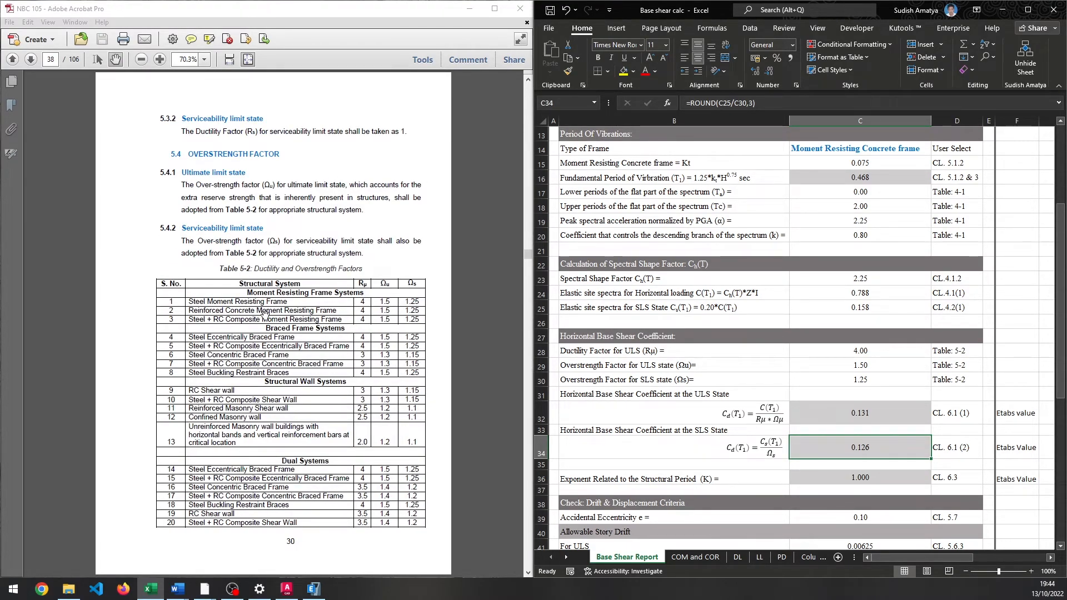
pyautogui.scroll(-3, 264, 314)
pyautogui.scroll(-3, 264, 314)
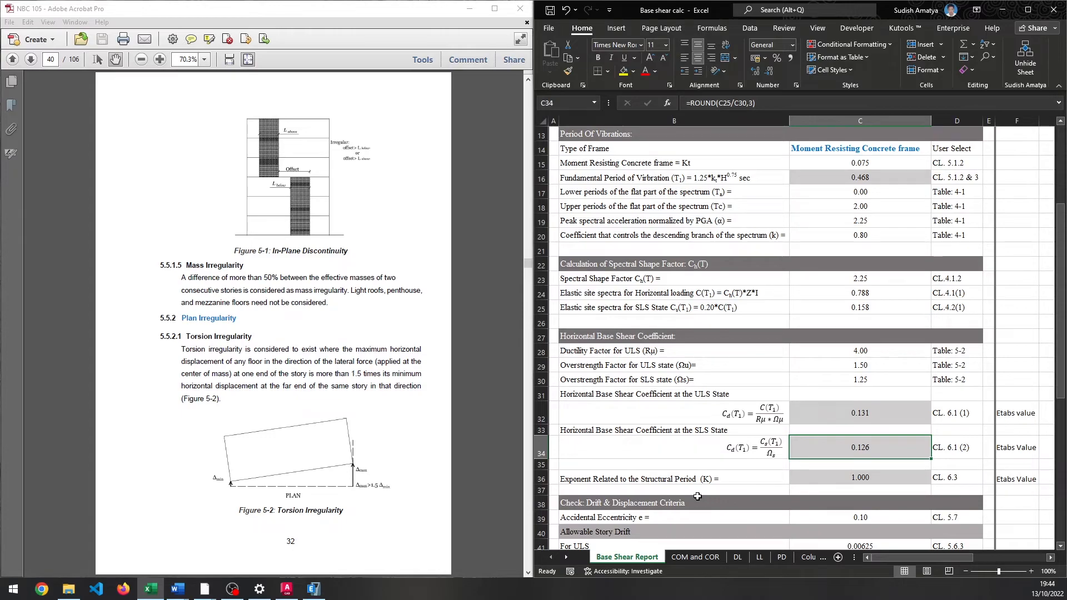
# Compare the report's structural period exponent K and fundamental period with the conditions in clause 6.3 on page 45 of NBC 105.
pyautogui.click(734, 484)
pyautogui.click(968, 477)
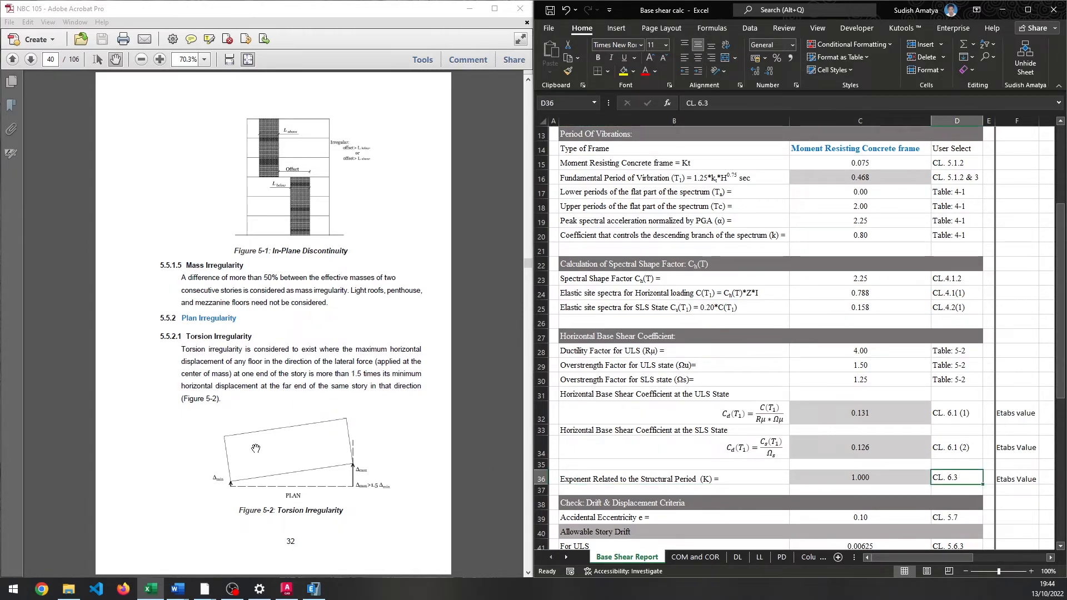
pyautogui.scroll(-4, 256, 448)
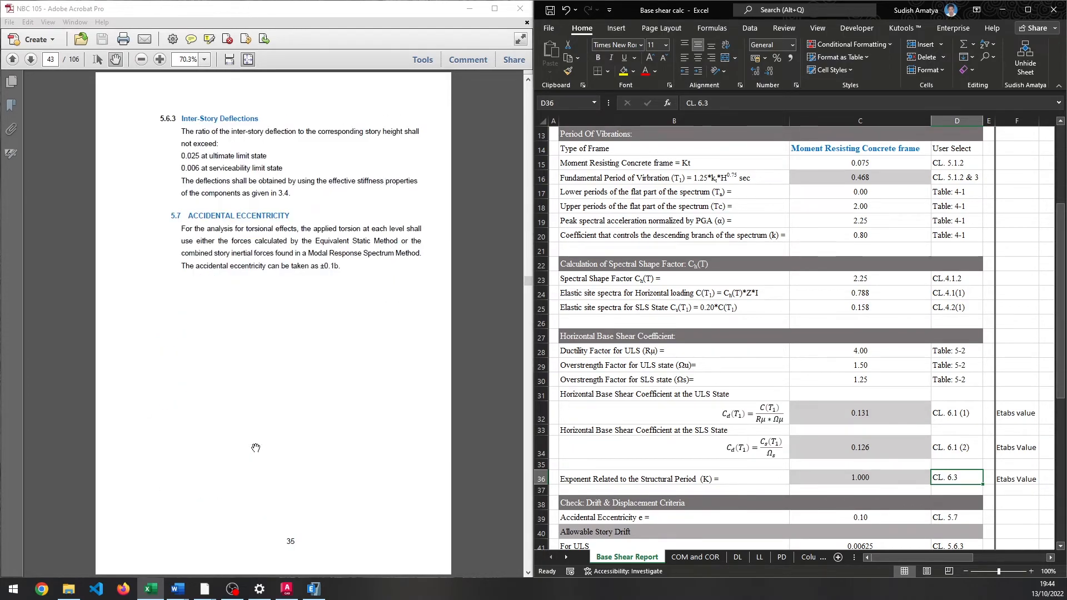
pyautogui.scroll(-1, 256, 448)
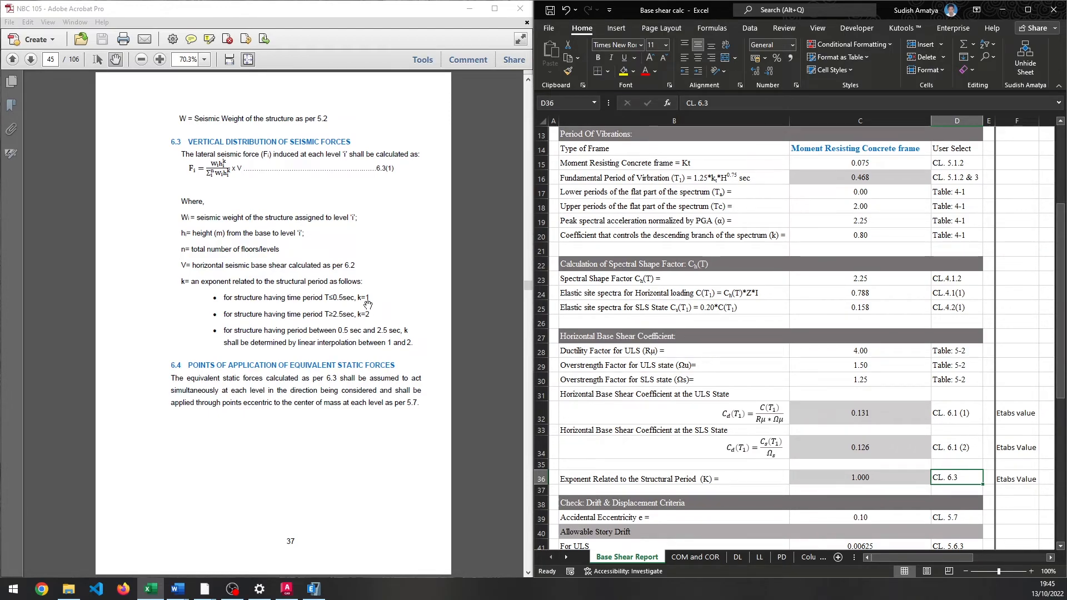
pyautogui.click(886, 183)
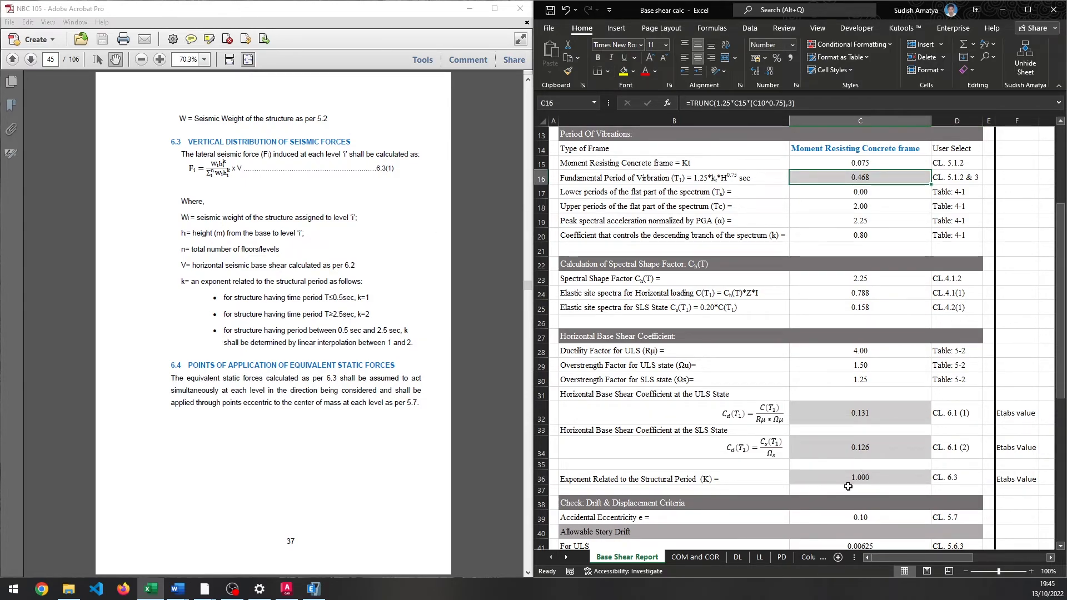
pyautogui.moveTo(884, 421); pyautogui.dragTo(882, 480)
pyautogui.click(757, 478)
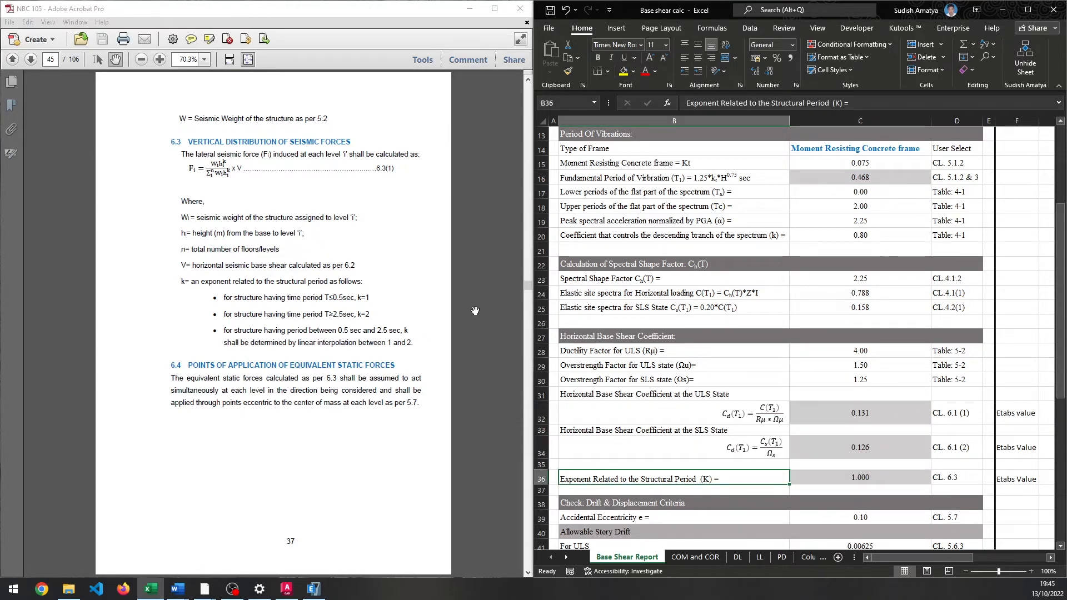
# Switch to ETABS and limit the EQx ULS seismic load pattern to the X direction with its plus and minus eccentricities.
pyautogui.click(315, 589)
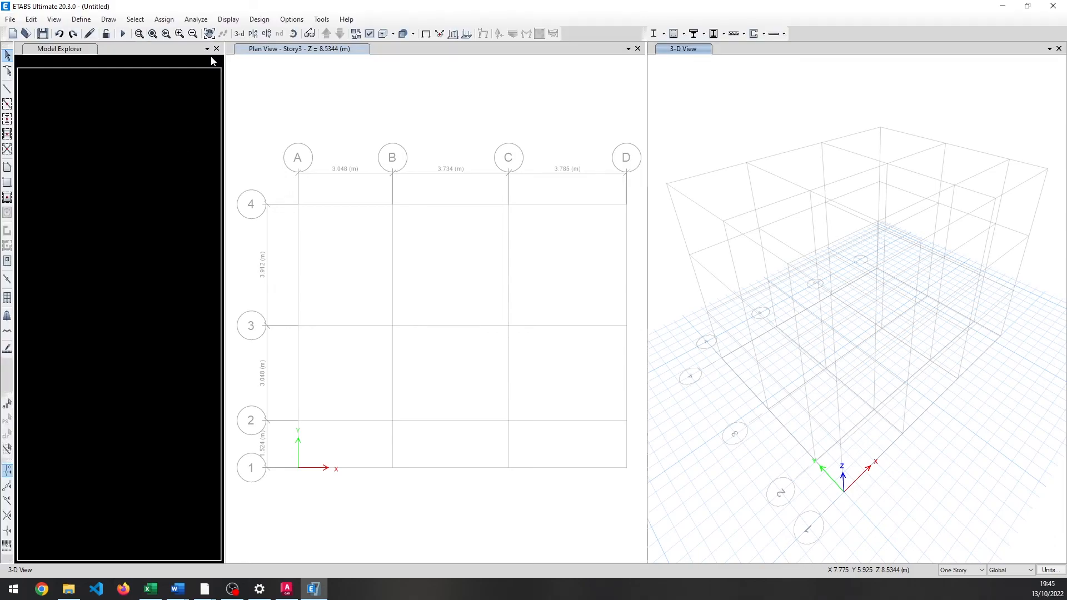
pyautogui.click(81, 19)
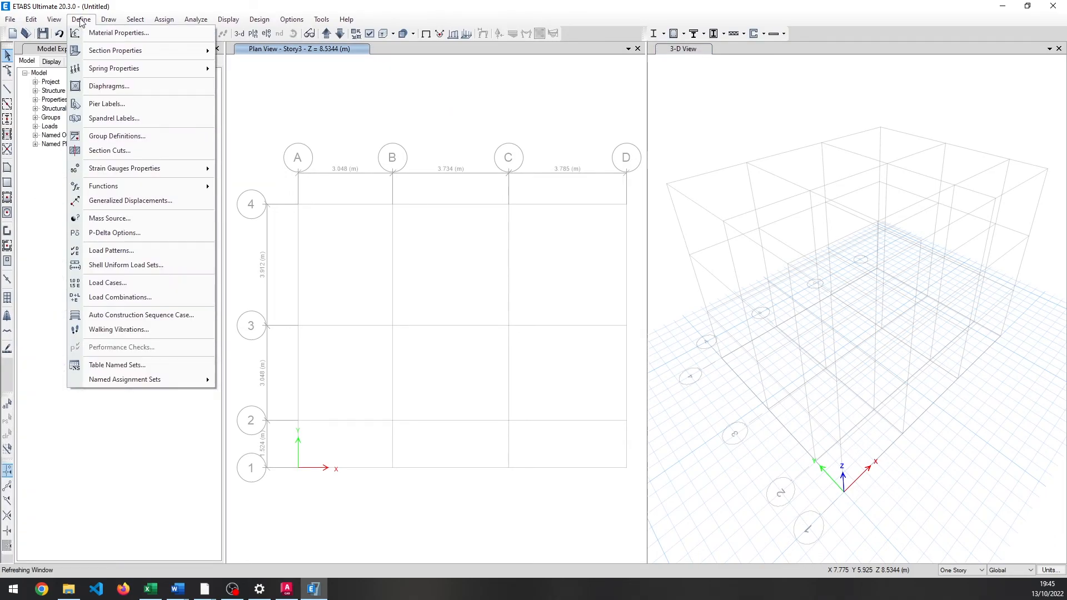
pyautogui.click(153, 254)
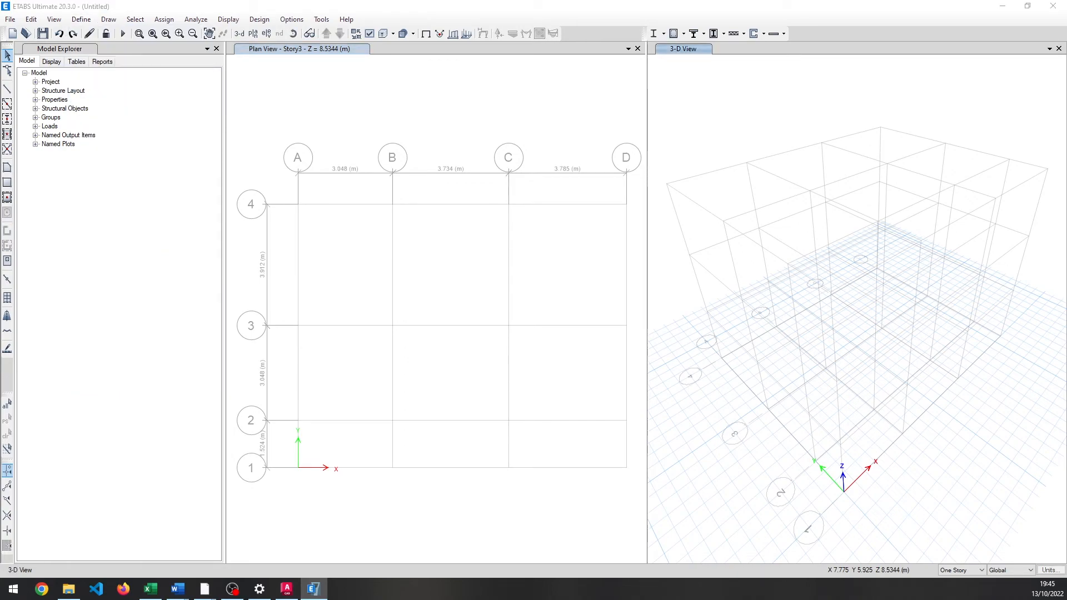
pyautogui.moveTo(969, 292); pyautogui.dragTo(330, 174)
pyautogui.scroll(-2, 380, 242)
pyautogui.scroll(-2, 537, 261)
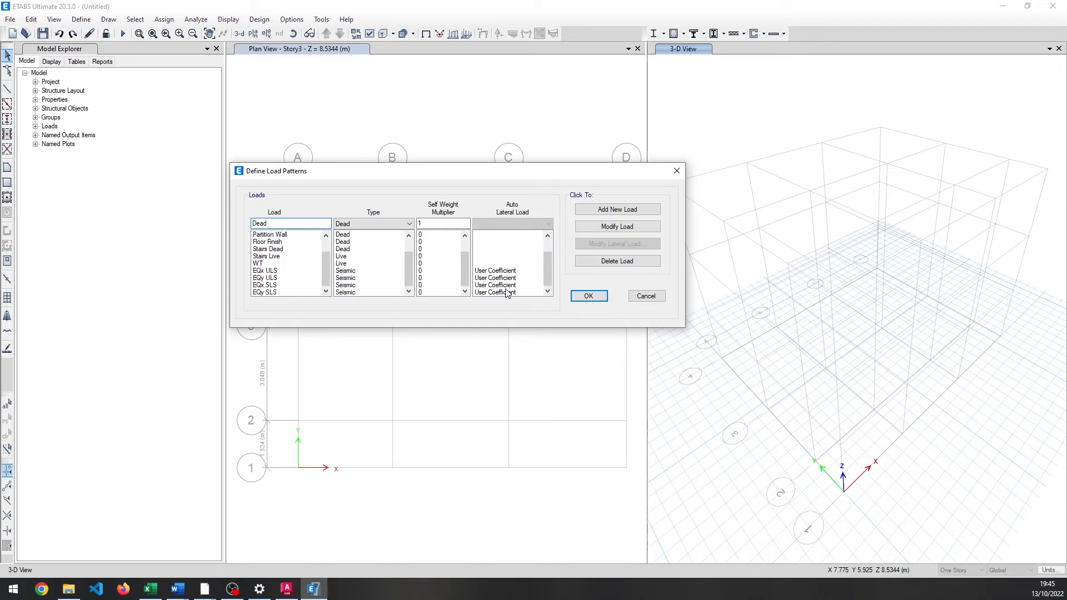
pyautogui.click(266, 271)
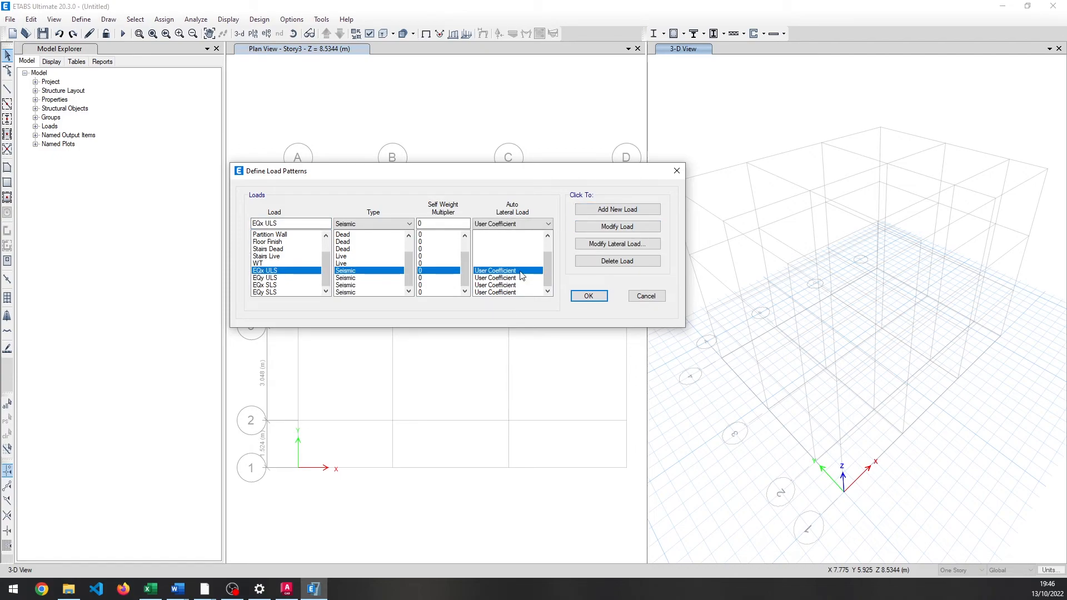
pyautogui.click(630, 247)
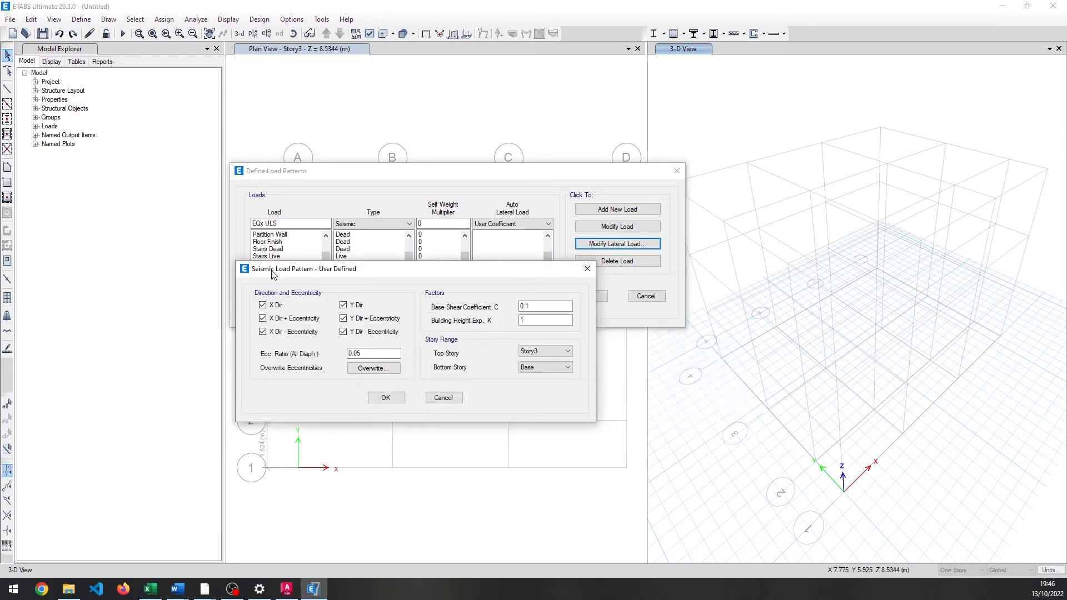
pyautogui.moveTo(281, 211); pyautogui.dragTo(392, 106)
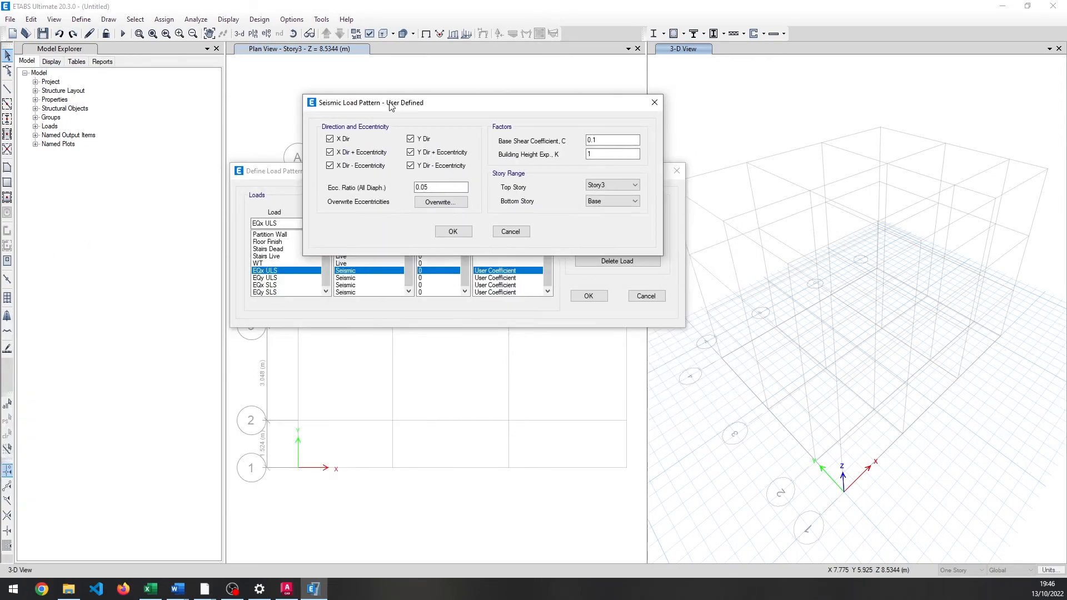
pyautogui.click(411, 139)
pyautogui.click(410, 152)
pyautogui.click(411, 166)
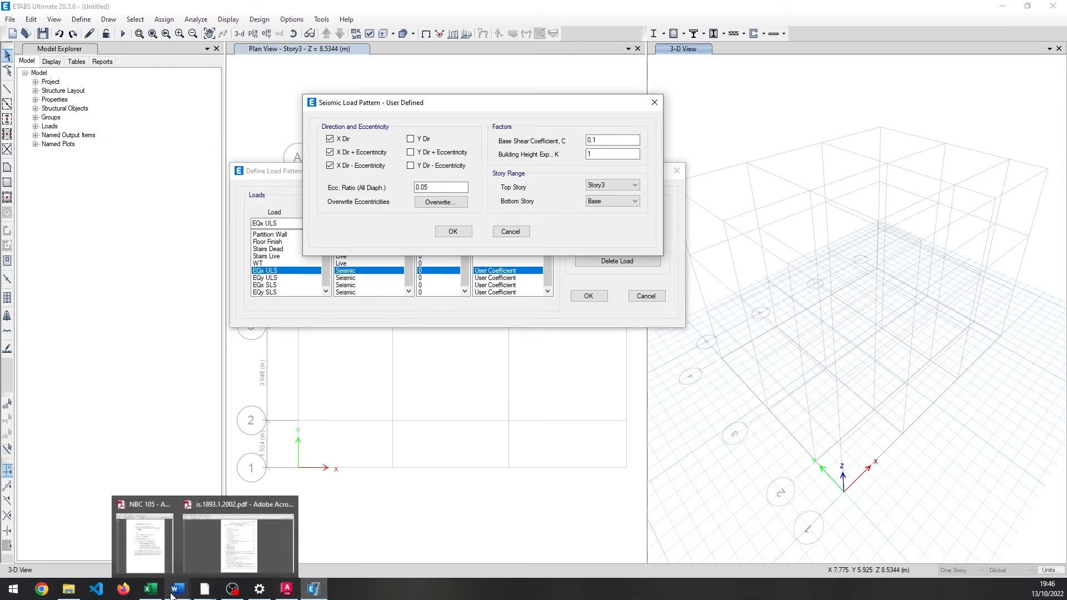
# Look up accidental eccentricity in clause 5.7 of NBC 105 and set the EQx ULS eccentricity ratio to 0.1.
pyautogui.click(154, 593)
pyautogui.scroll(-1, 672, 431)
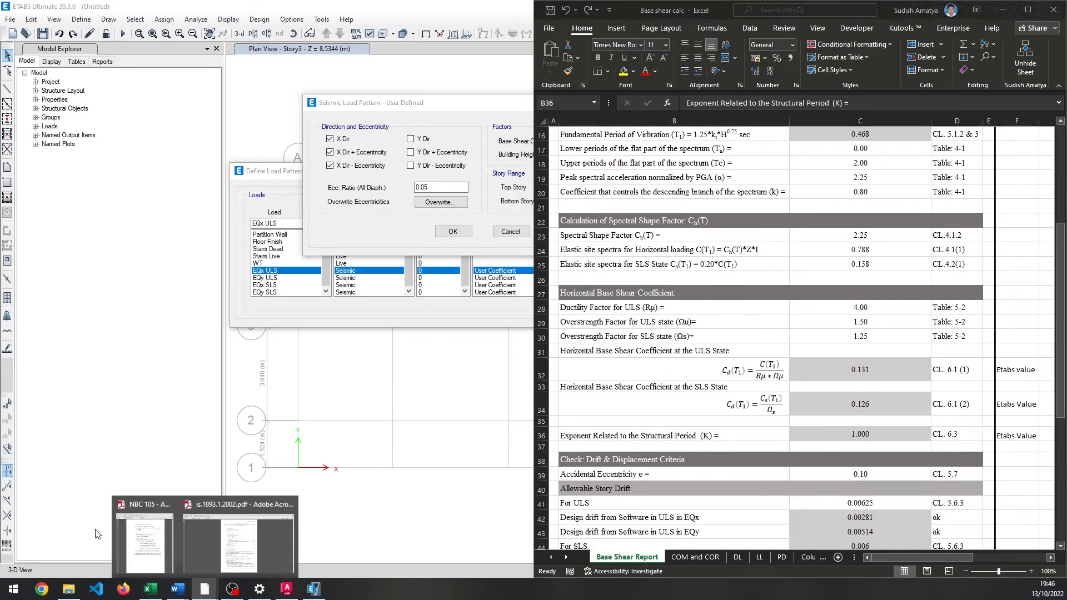
pyautogui.click(150, 589)
pyautogui.moveTo(205, 589)
pyautogui.click(159, 528)
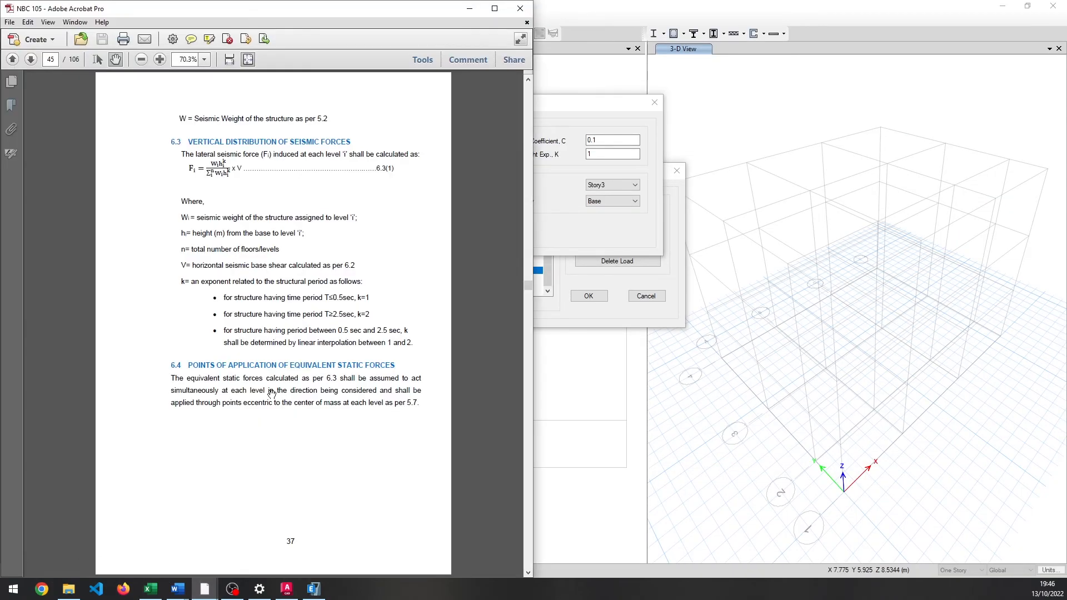
pyautogui.scroll(1, 271, 395)
pyautogui.scroll(-1, 244, 345)
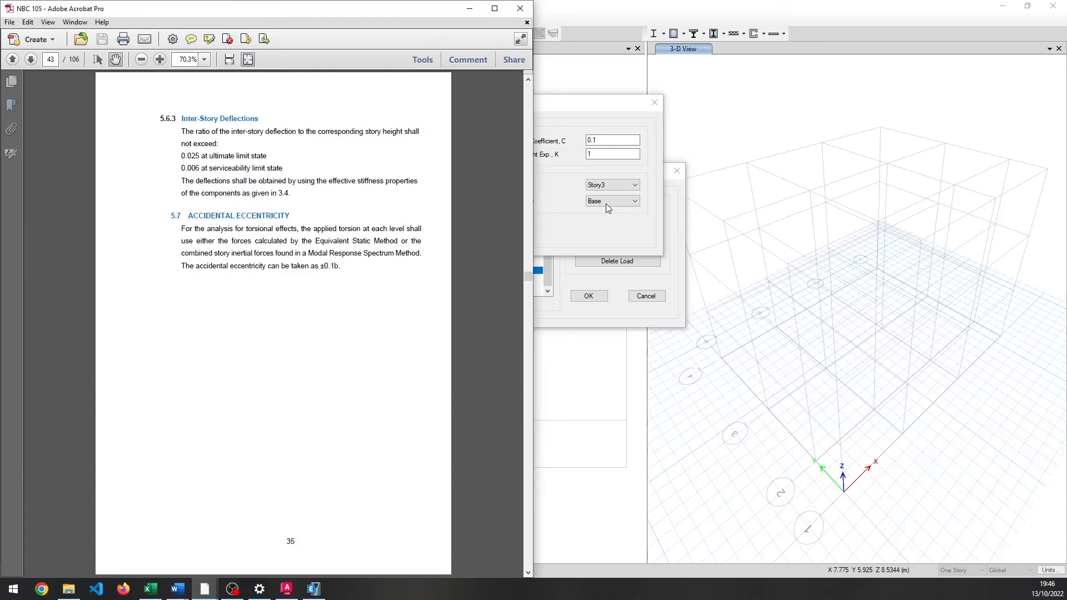
pyautogui.click(627, 221)
pyautogui.moveTo(439, 188); pyautogui.dragTo(300, 179)
pyautogui.write('0.1')
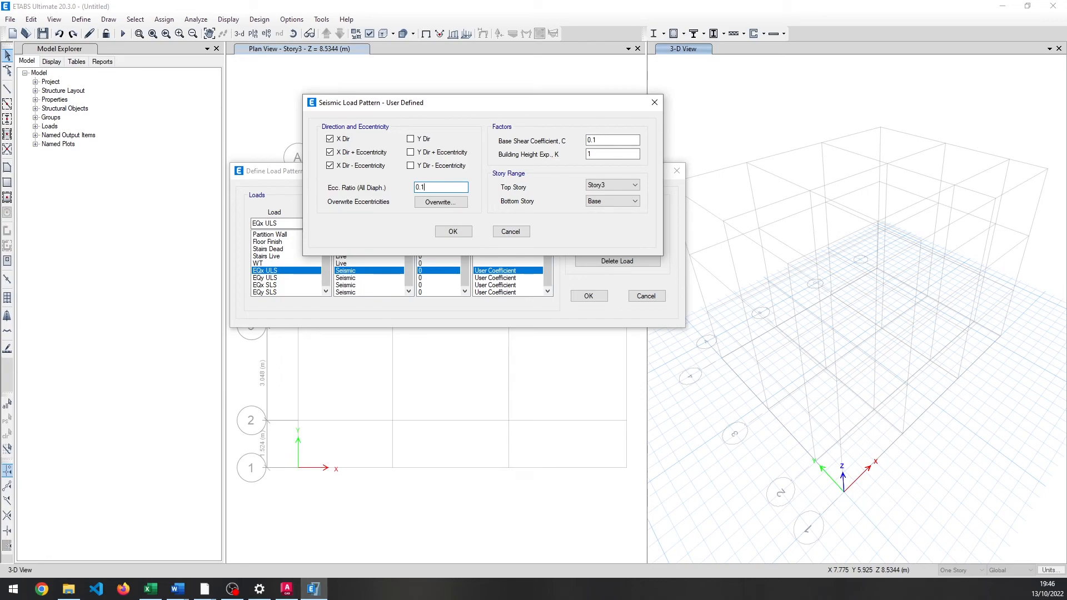
# Set the EQx ULS base shear coefficient to the spreadsheet's ULS value of 0.131 and accept the pattern.
pyautogui.doubleClick(604, 140)
pyautogui.write('0.')
pyautogui.moveTo(151, 589)
pyautogui.moveTo(151, 559)
pyautogui.click(453, 232)
# Limit the EQy ULS seismic load pattern to the Y direction with its plus and minus eccentricities.
pyautogui.click(265, 278)
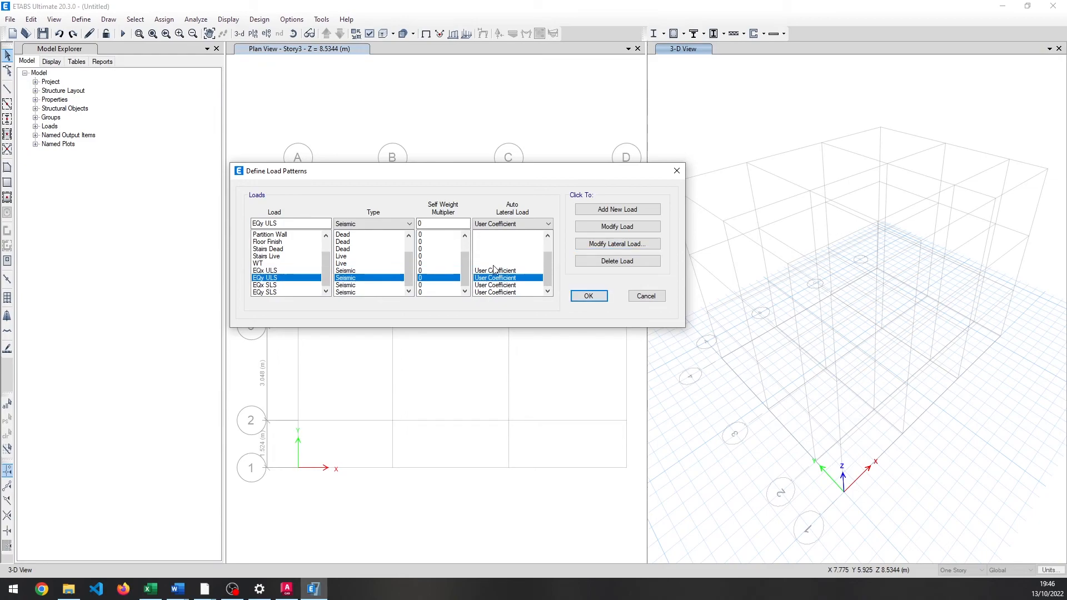
pyautogui.click(614, 245)
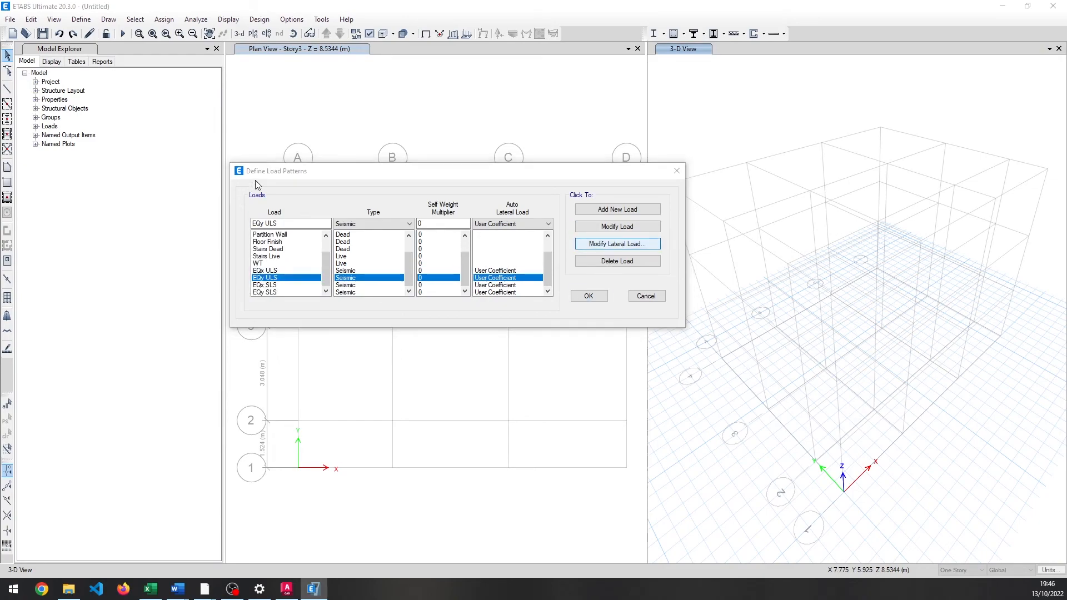
pyautogui.click(193, 244)
pyautogui.click(194, 258)
pyautogui.click(184, 270)
# Set the EQy ULS eccentricity ratio to 0.1 and its base shear coefficient to 0.131.
pyautogui.doubleClick(286, 292)
pyautogui.write('0.1')
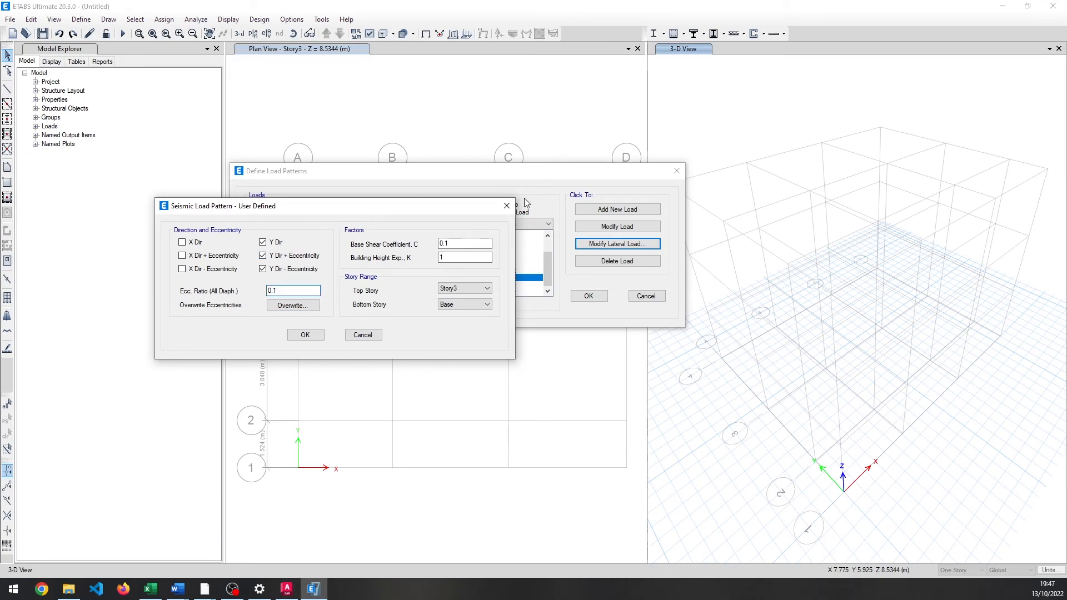
pyautogui.moveTo(463, 244); pyautogui.dragTo(443, 244)
pyautogui.write('.131')
pyautogui.click(305, 334)
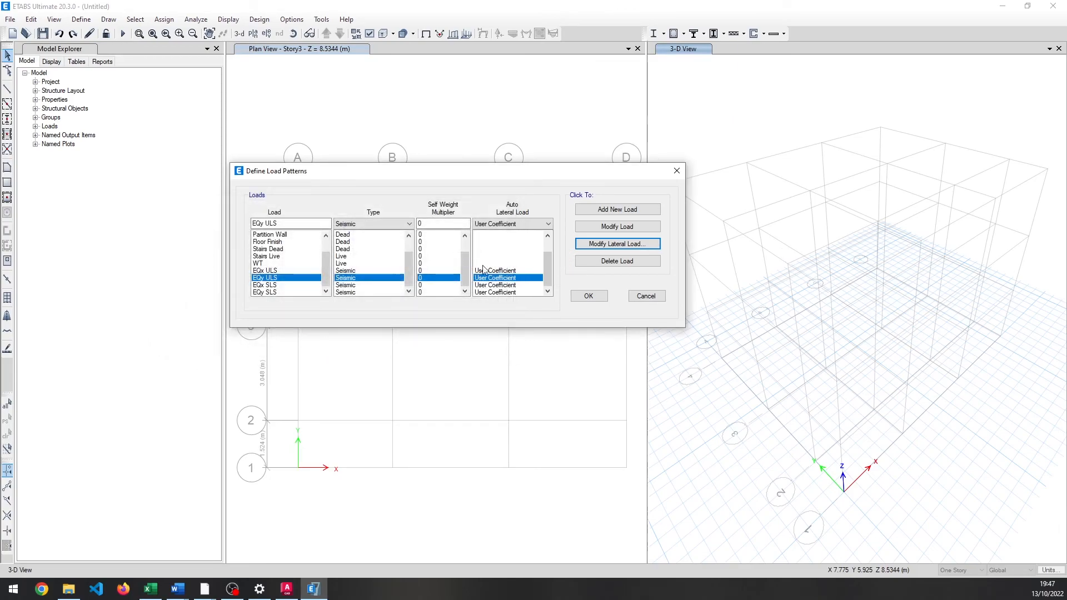
# Limit the EQx SLS seismic load pattern to the X direction with its plus and minus eccentricities.
pyautogui.click(265, 285)
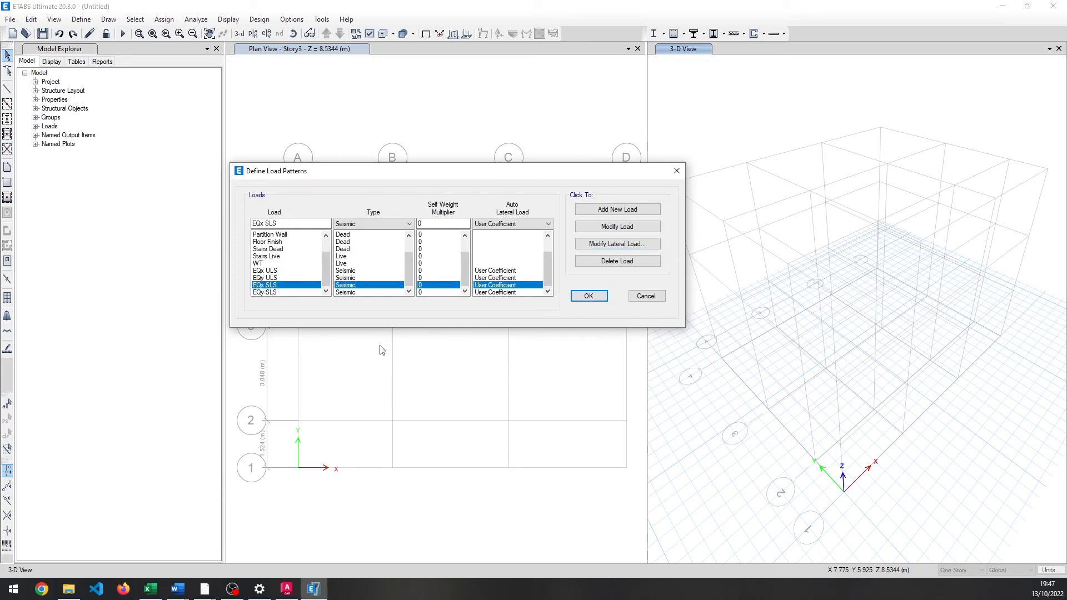
pyautogui.click(611, 243)
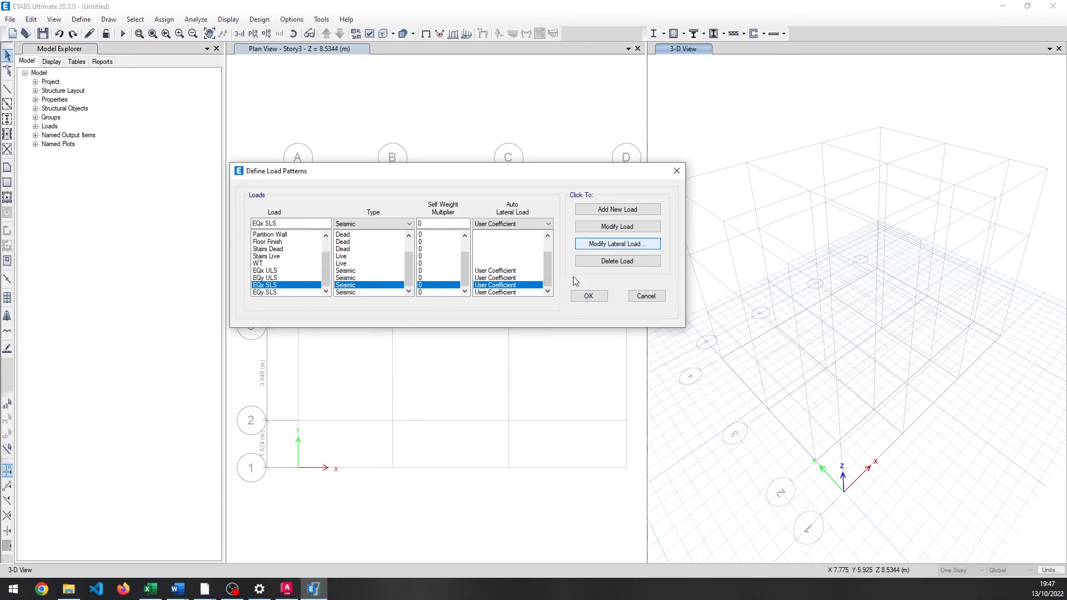
pyautogui.moveTo(384, 169); pyautogui.dragTo(460, 127)
pyautogui.click(462, 167)
pyautogui.click(462, 180)
pyautogui.click(462, 194)
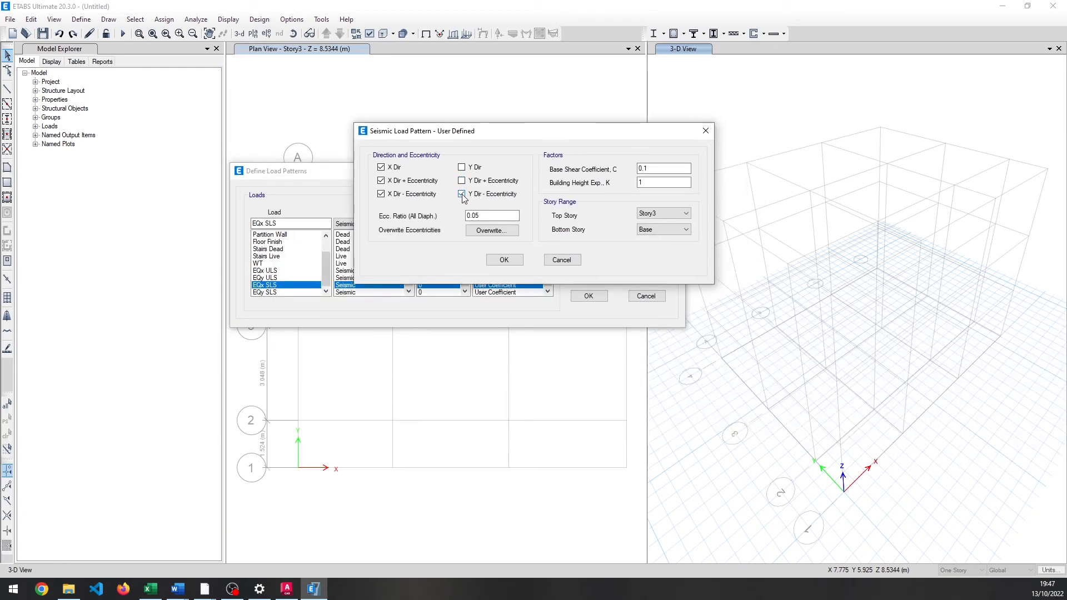
# Set the EQx SLS eccentricity ratio to 0.1 and its base shear coefficient to the spreadsheet's SLS value of 0.126.
pyautogui.press('Tab')
pyautogui.write('0.1')
pyautogui.moveTo(150, 589)
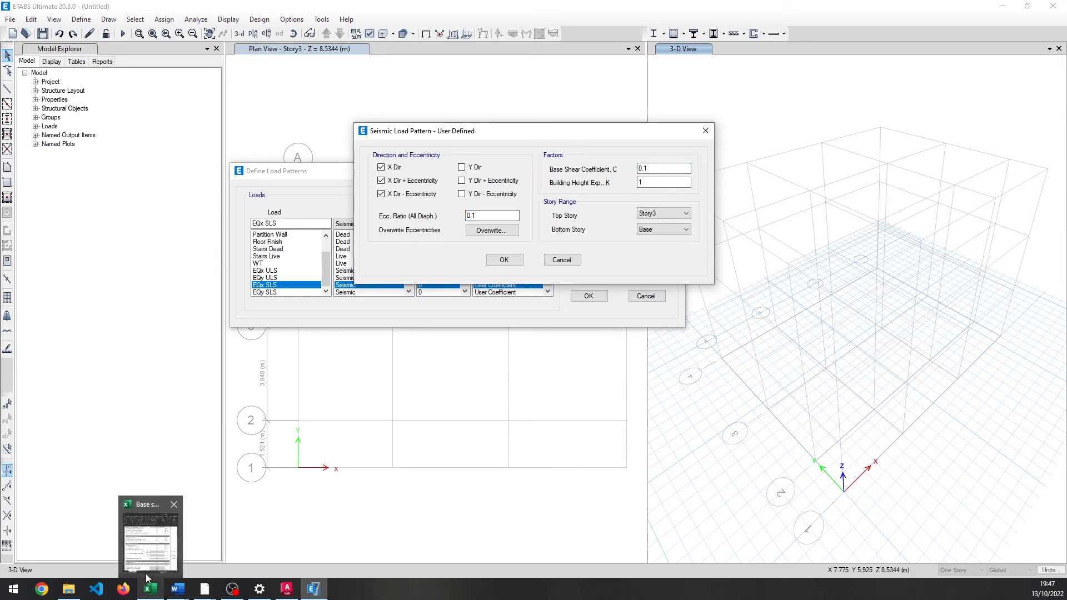
pyautogui.click(130, 559)
pyautogui.click(474, 184)
pyautogui.click(666, 171)
pyautogui.write('26')
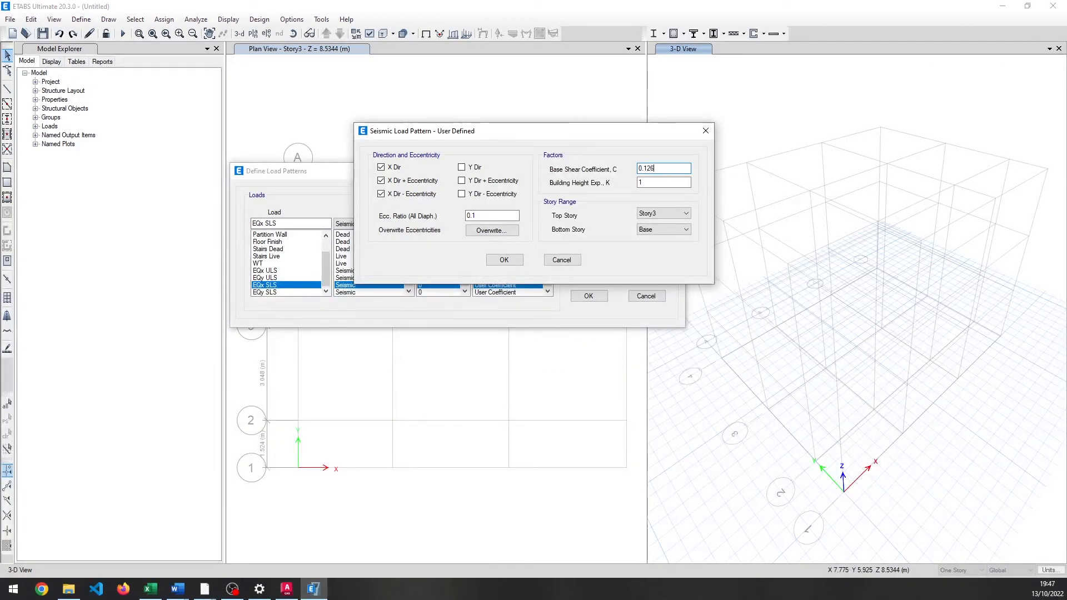
pyautogui.click(504, 260)
# Deselect the Y direction and its plus and minus eccentricities for the EQy SLS load pattern, keeping the X options.
pyautogui.click(275, 291)
pyautogui.click(616, 244)
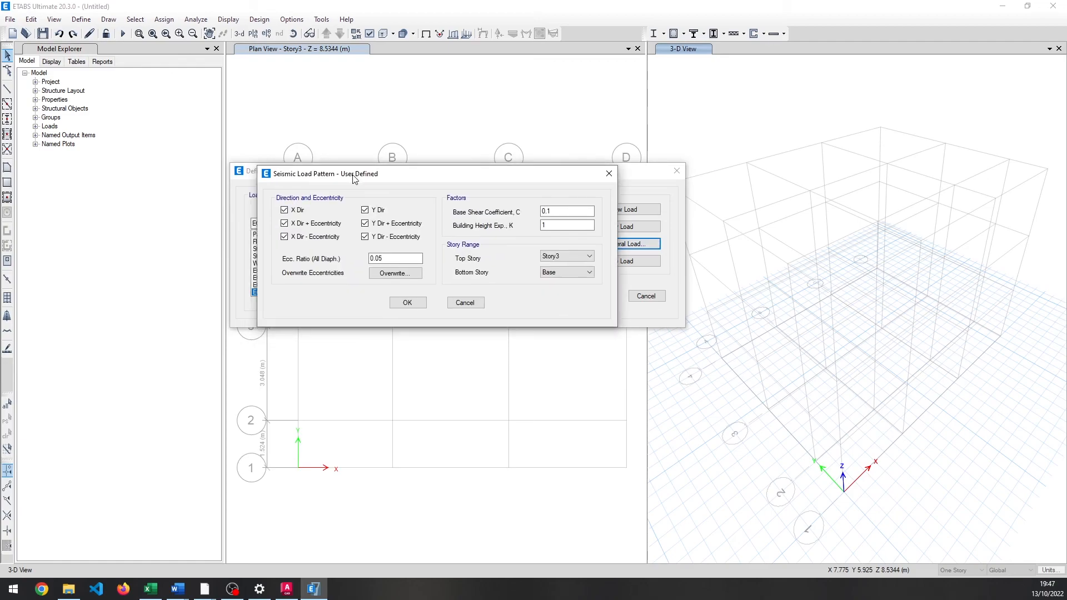
pyautogui.click(514, 158)
pyautogui.click(513, 145)
# Set the EQy SLS eccentricity ratio to 0.1 and base shear coefficient to 0.126, and accept the load pattern definitions.
pyautogui.moveTo(545, 181); pyautogui.dragTo(396, 159)
pyautogui.write('0.')
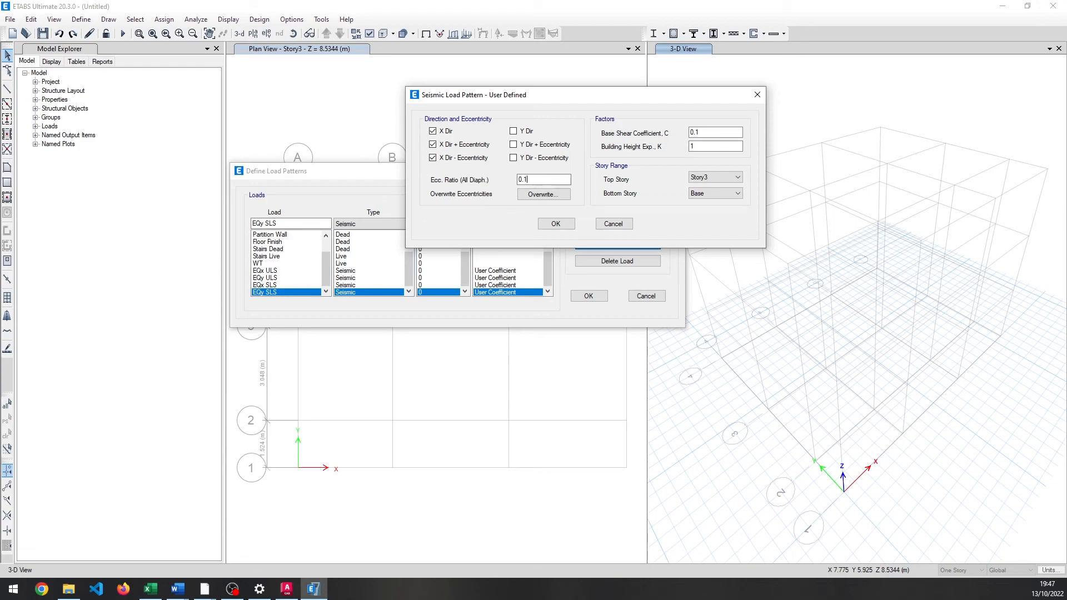
pyautogui.click(728, 132)
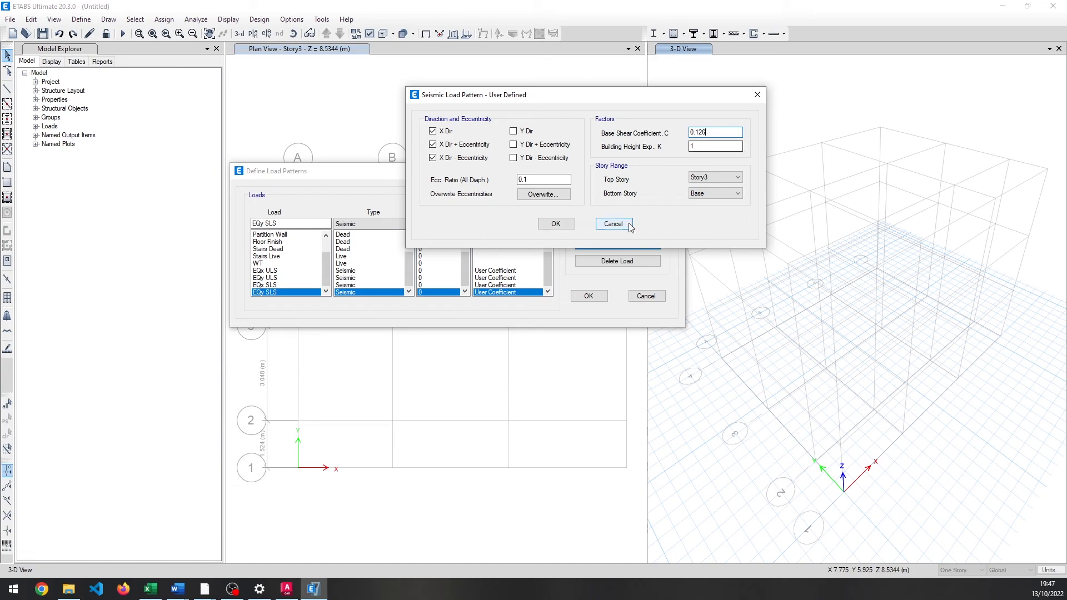
pyautogui.click(557, 224)
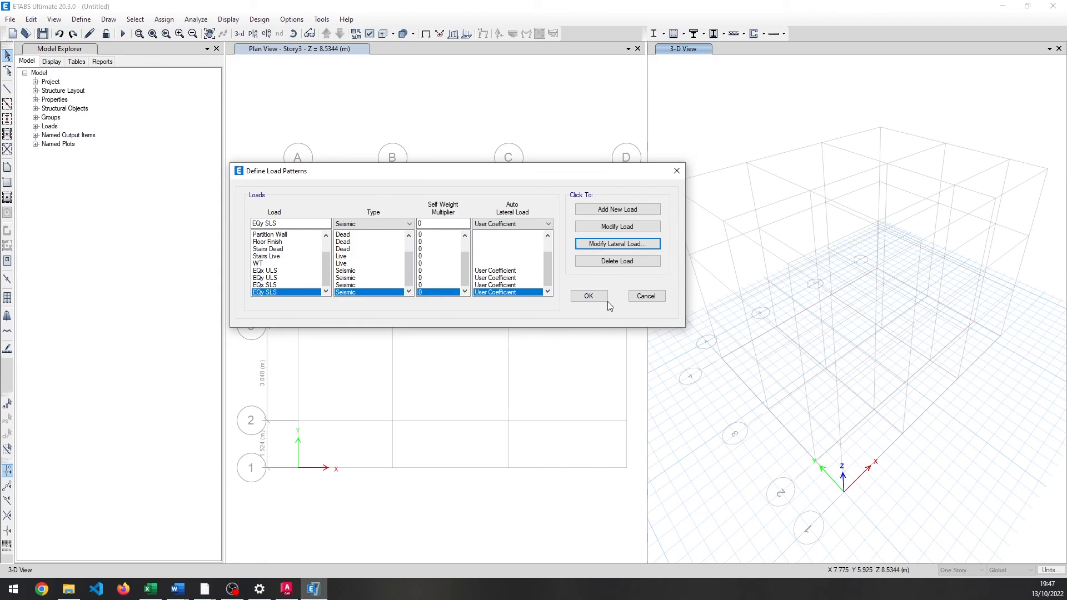
pyautogui.click(589, 296)
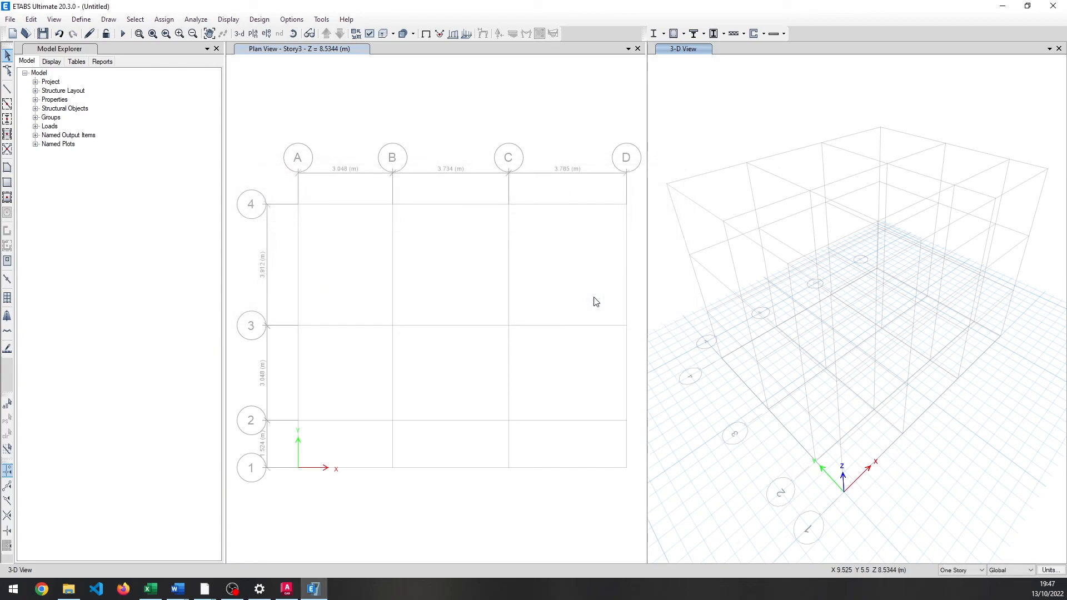